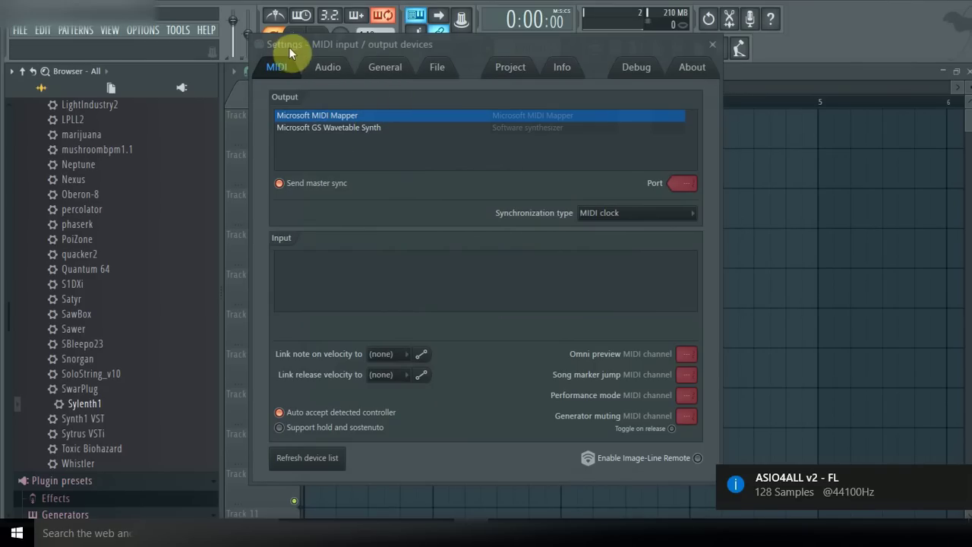
Step: Look through the Audio, General, File and Project settings pages, and close the settings window
left_click(326, 70)
left_click(385, 68)
left_click(439, 68)
left_click(510, 68)
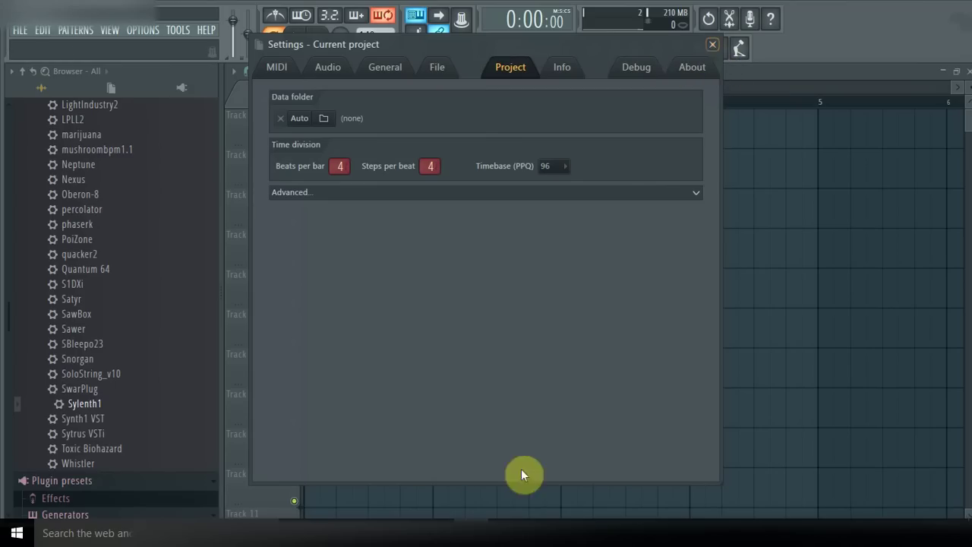
left_click(714, 45)
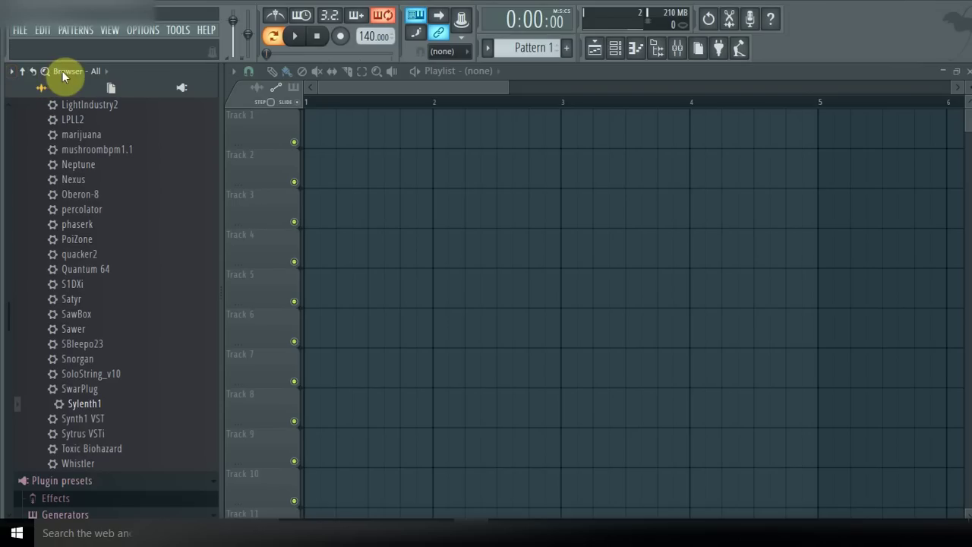
left_click(12, 77)
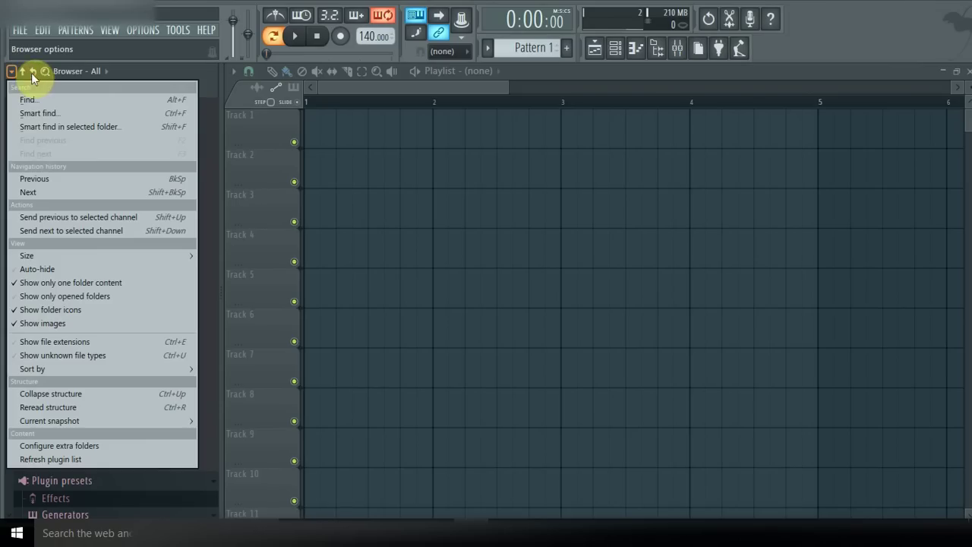
left_click(155, 70)
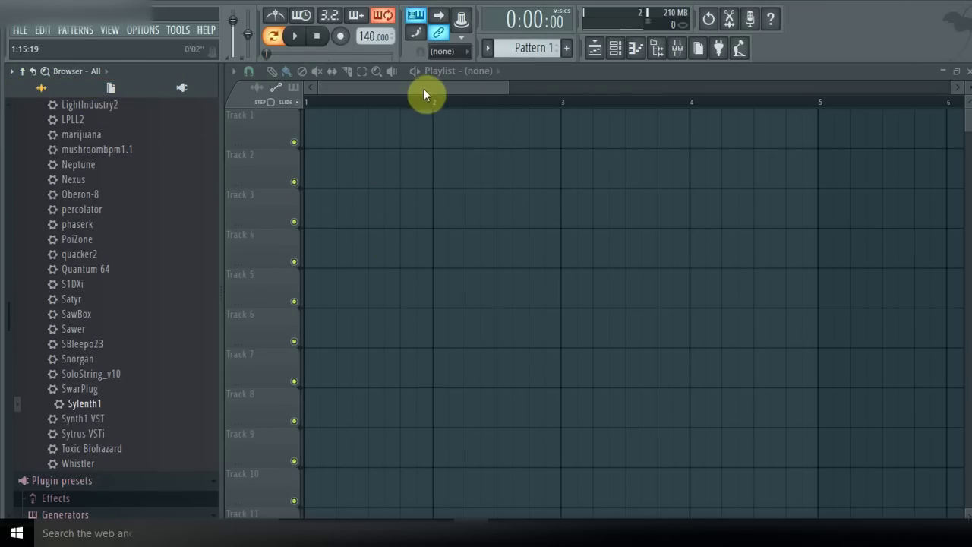
left_click_drag(423, 88, 357, 91)
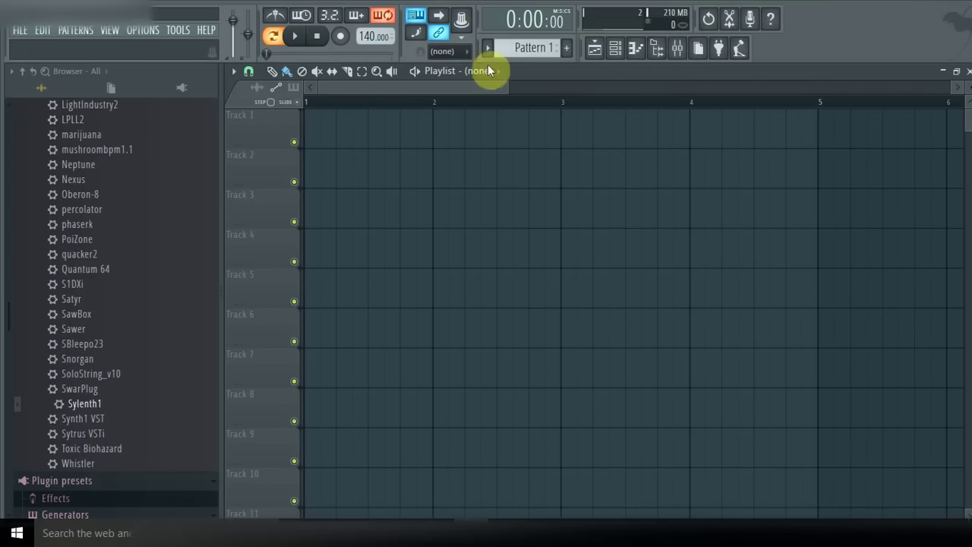
Step: Create a new project from the minimal template Club Basic with limiter
left_click(18, 34)
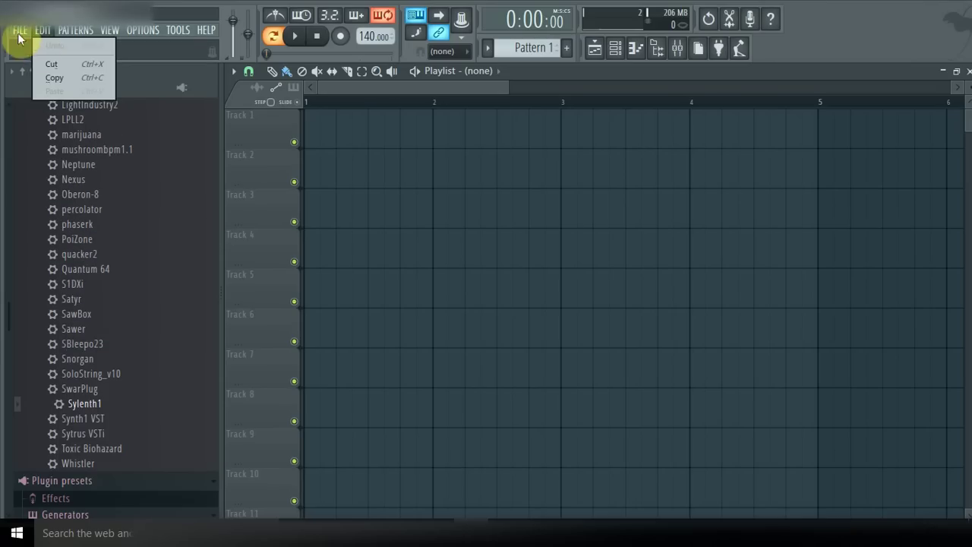
mouse_move(22, 61)
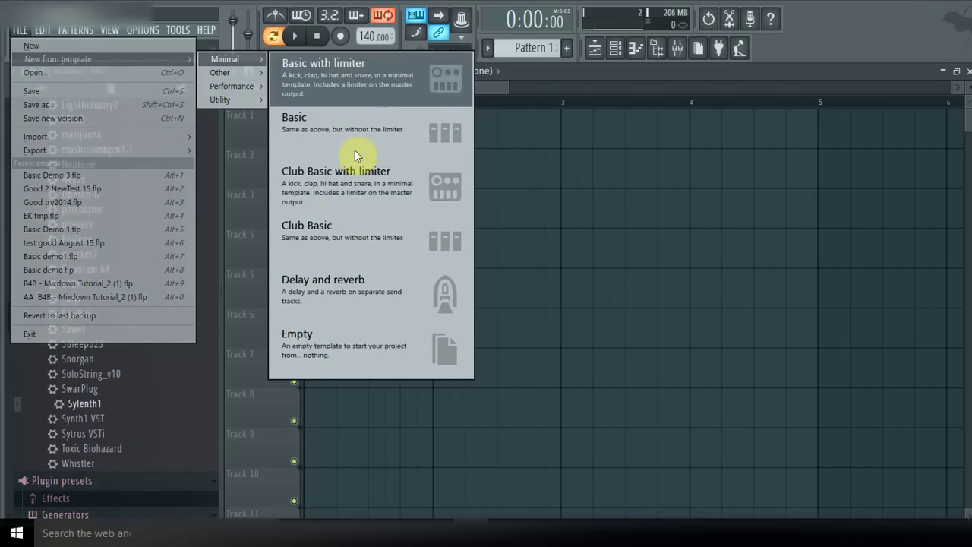
left_click(357, 191)
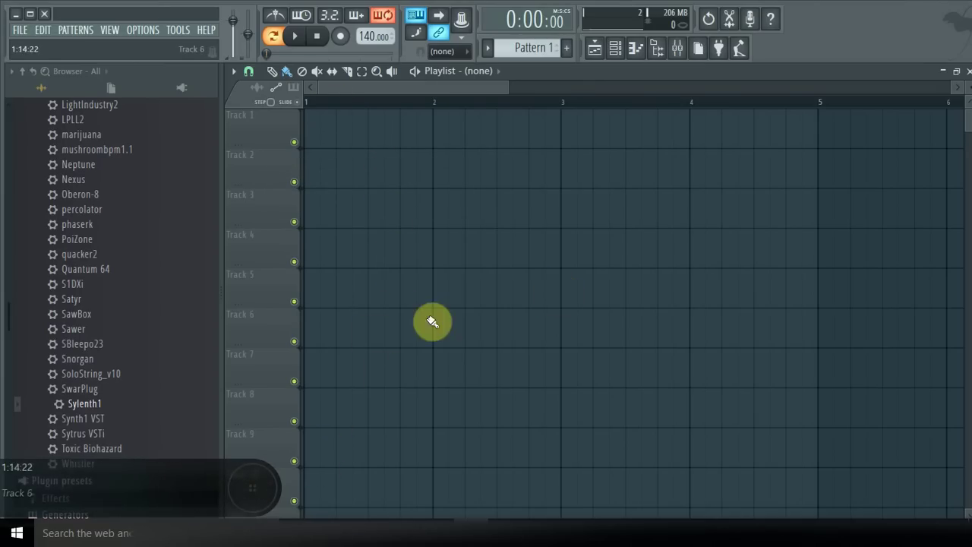
Step: Show the Channel rack and move it up over the first tracks of the playlist
left_click(617, 50)
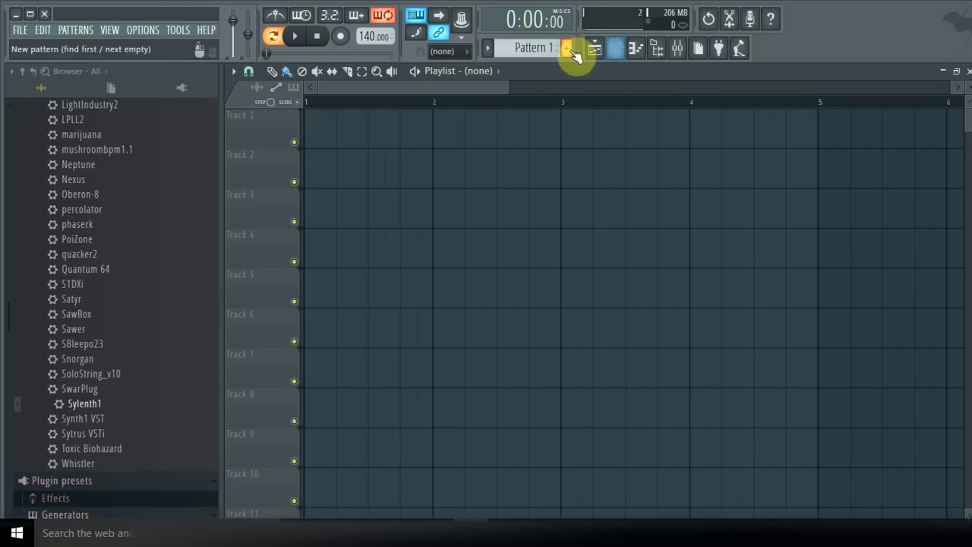
left_click(613, 48)
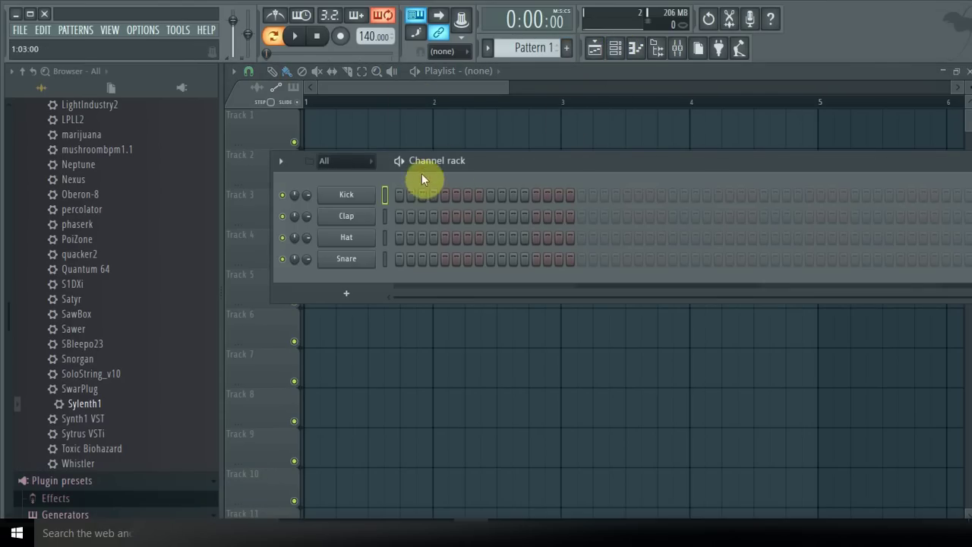
left_click_drag(541, 160, 547, 141)
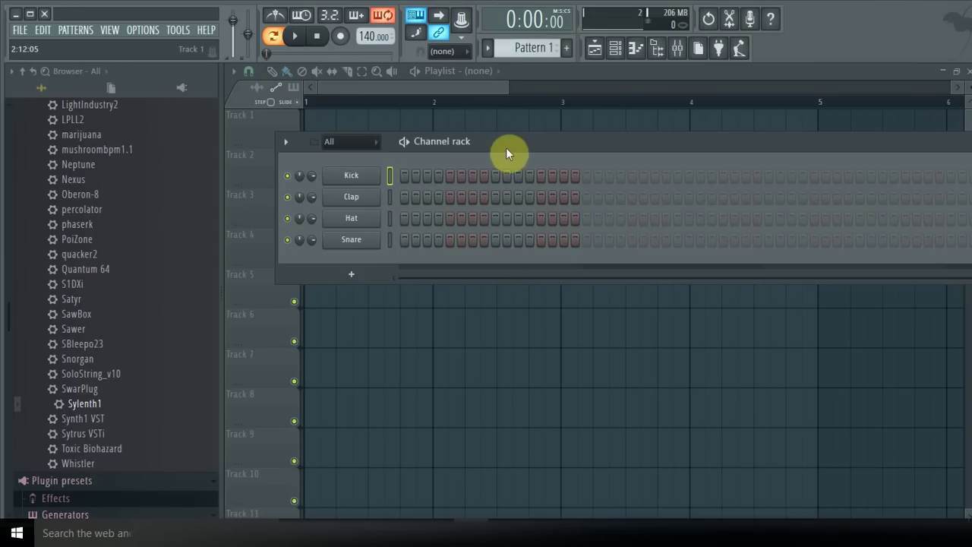
left_click_drag(535, 142, 553, 137)
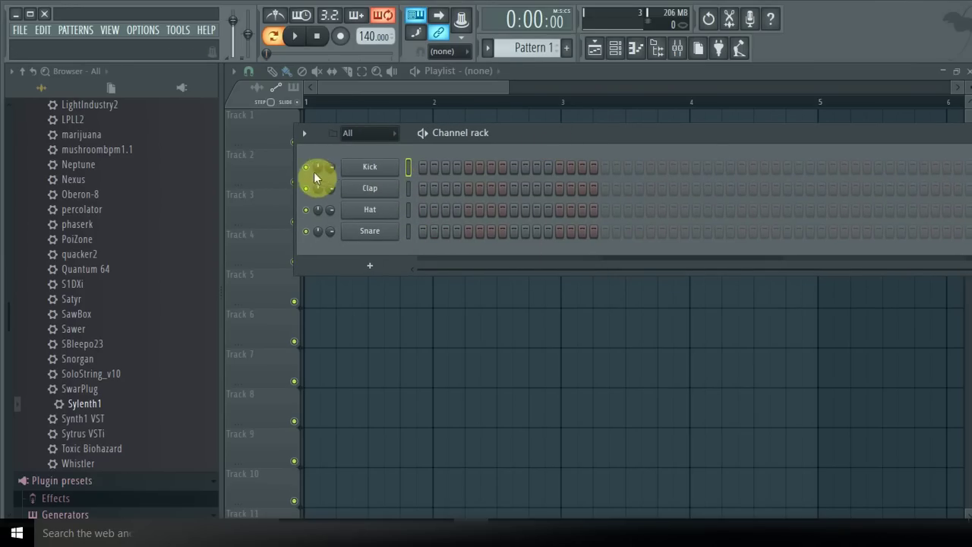
left_click_drag(558, 132, 559, 109)
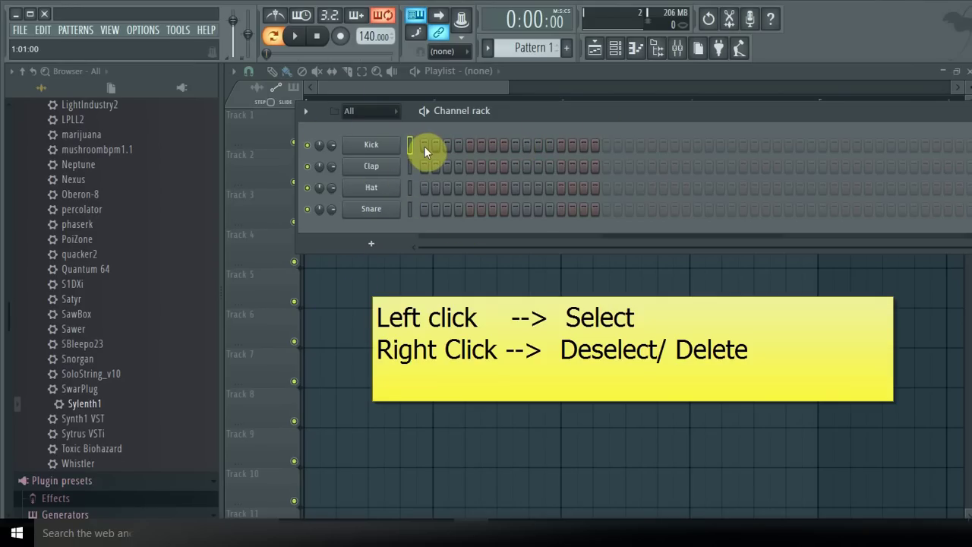
Step: Program Kick hits on steps 1, 5, 9 and 13 of Pattern 1 with the pattern playing
left_click(424, 146)
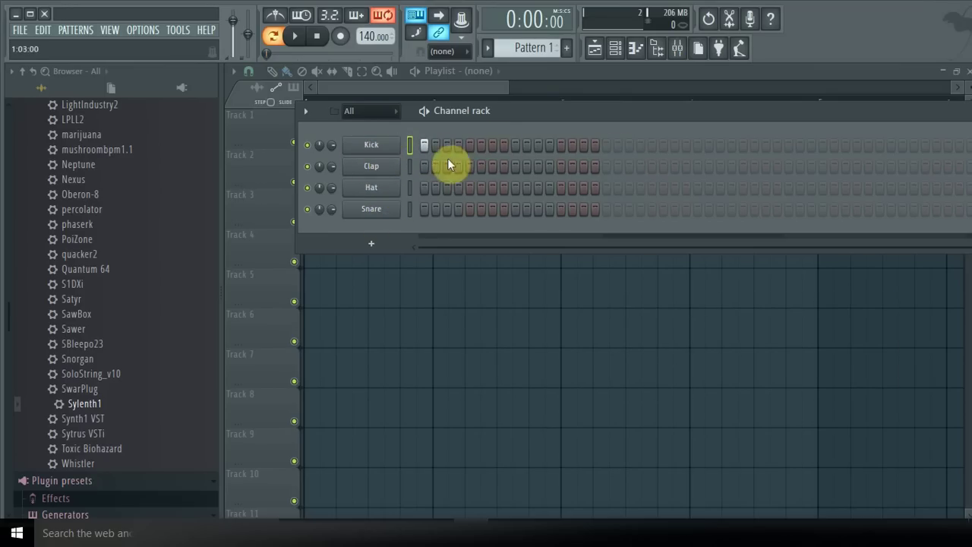
left_click(296, 37)
left_click(471, 146)
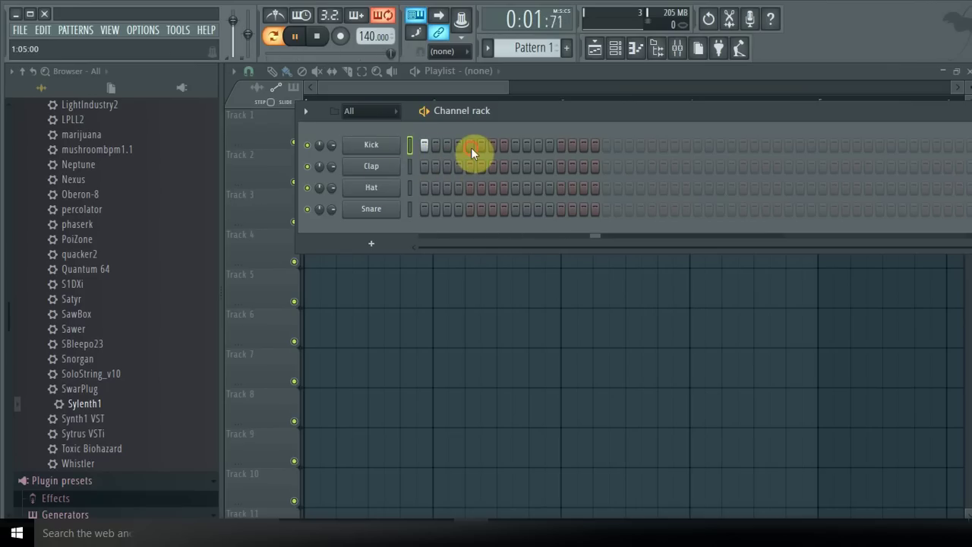
left_click(515, 146)
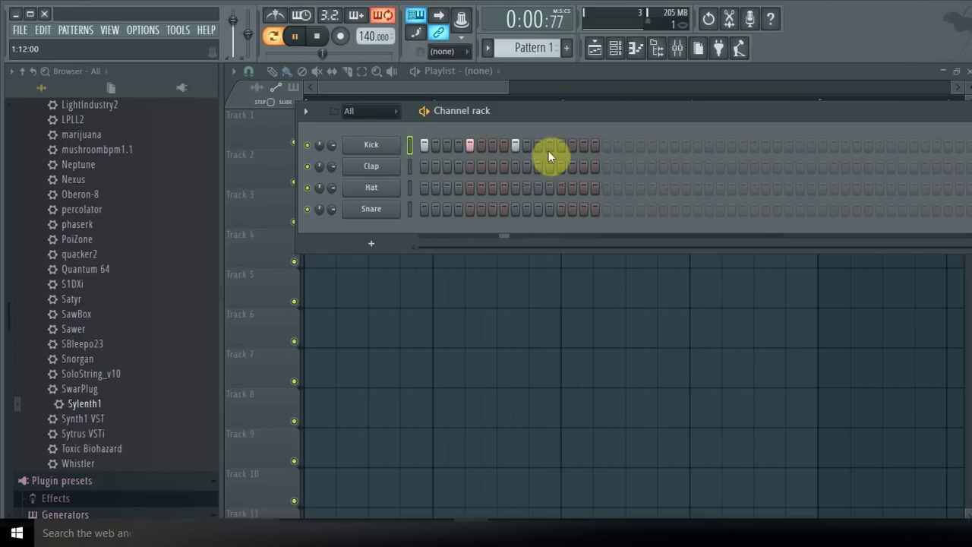
left_click(560, 145)
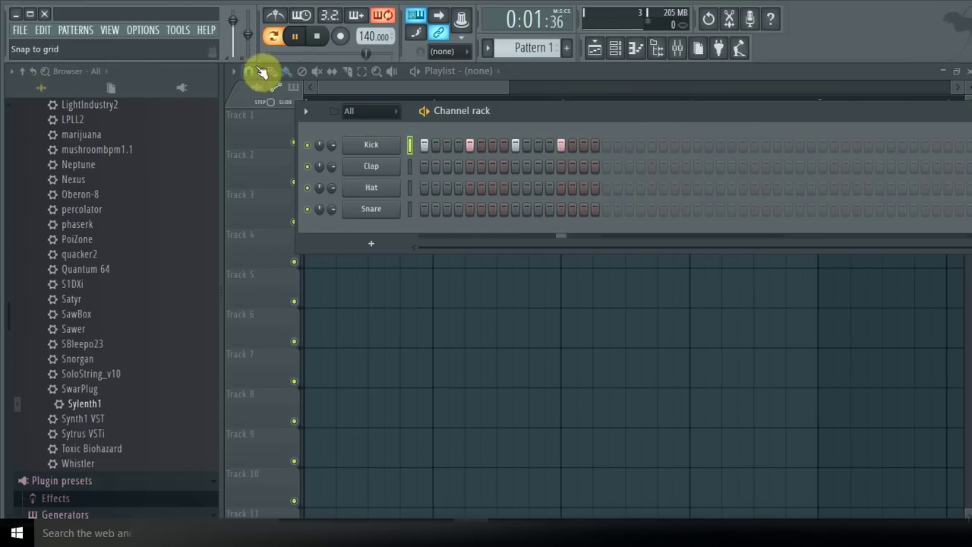
Step: Add Hat hits on steps 3 and 11, a Clap on step 12 and a Snare on step 15, and pause playback
left_click(446, 187)
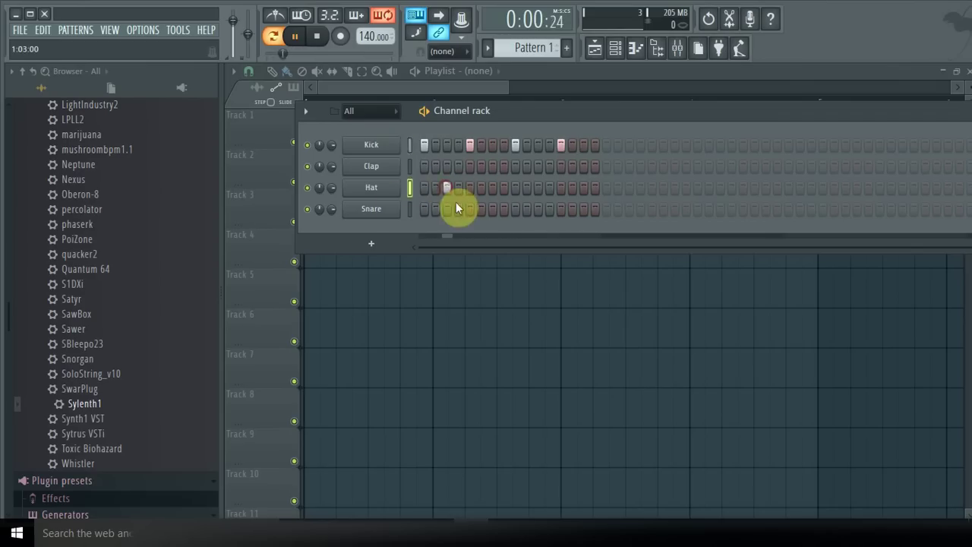
left_click(539, 188)
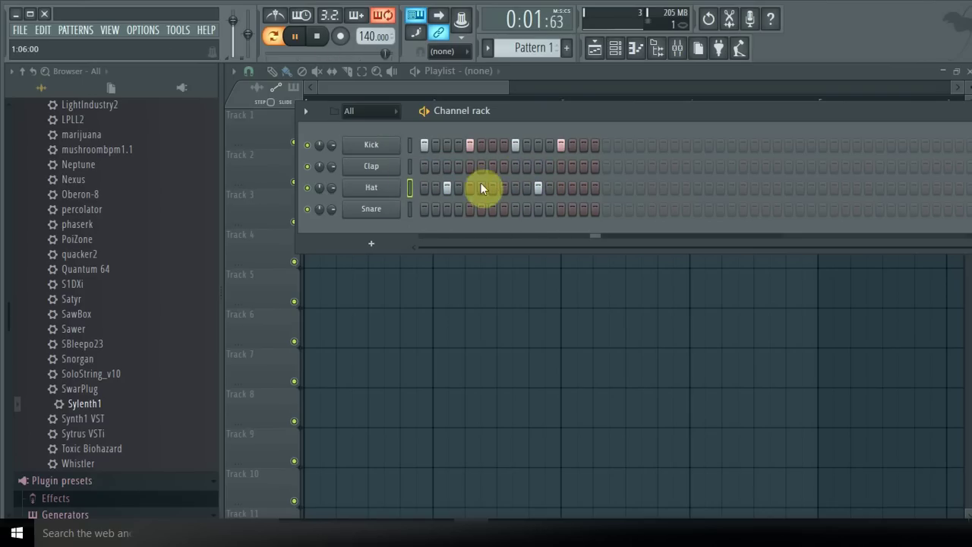
left_click(549, 166)
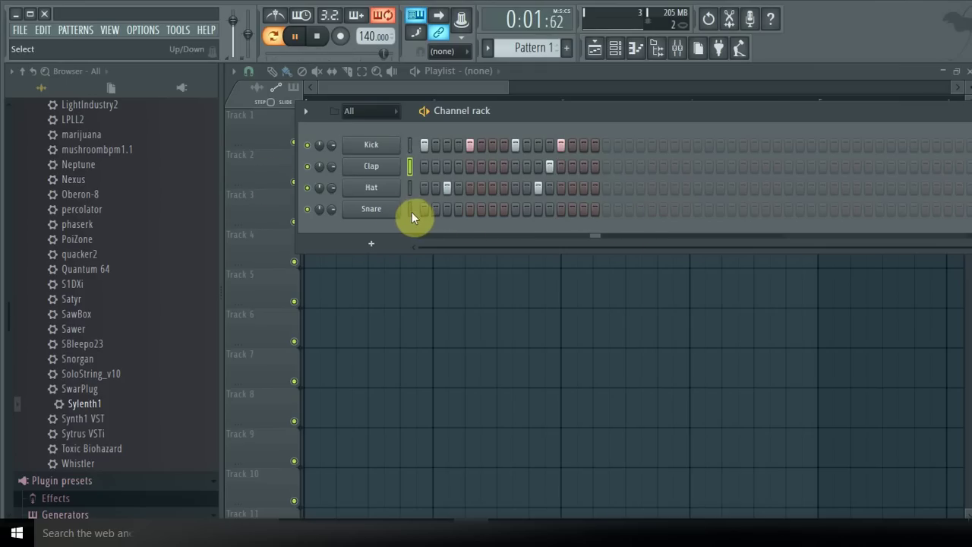
left_click(583, 209)
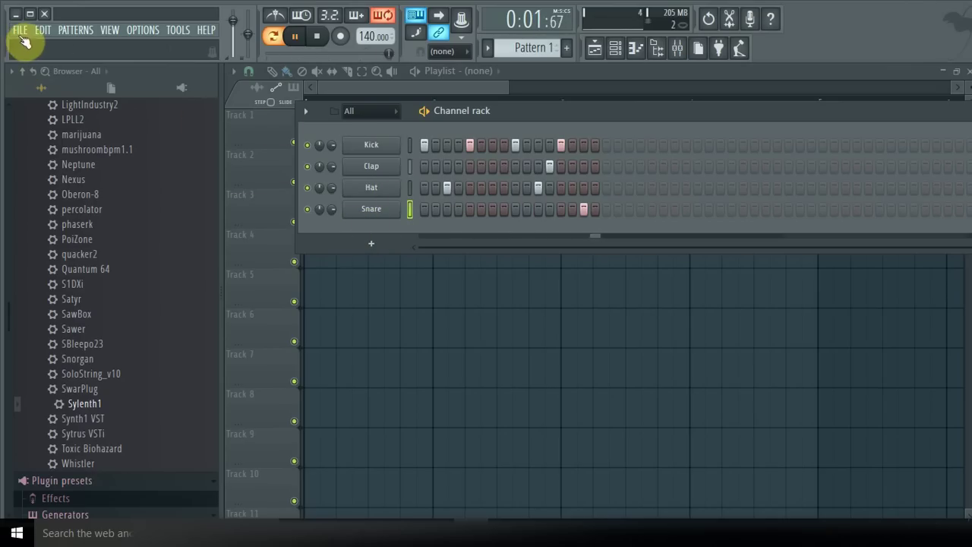
left_click(302, 43)
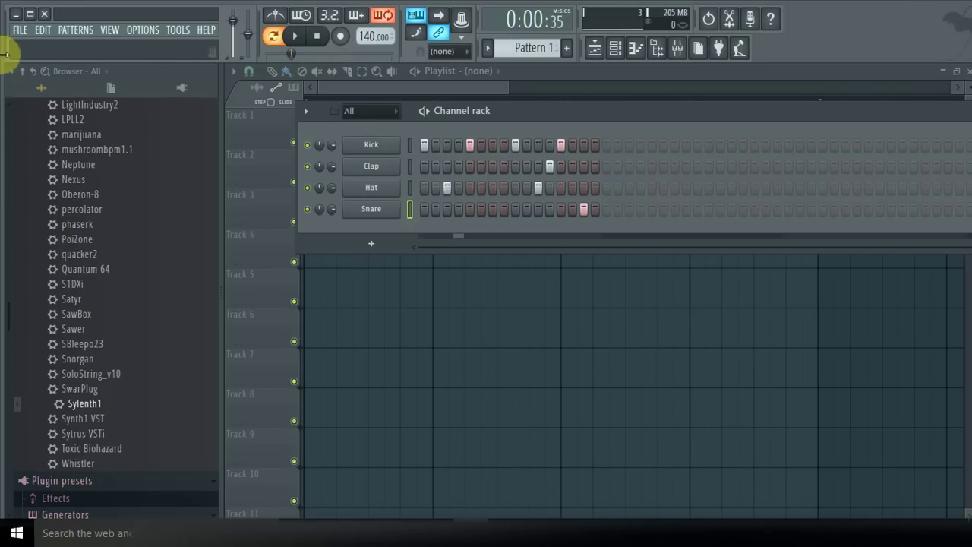
Step: Save the project as Test 123.flp in the Projects folder
left_click(19, 29)
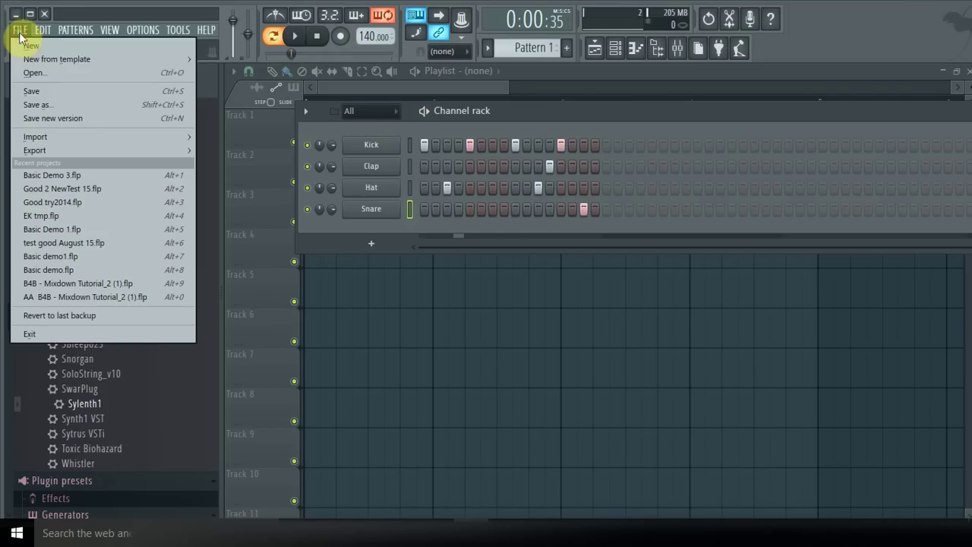
left_click(34, 104)
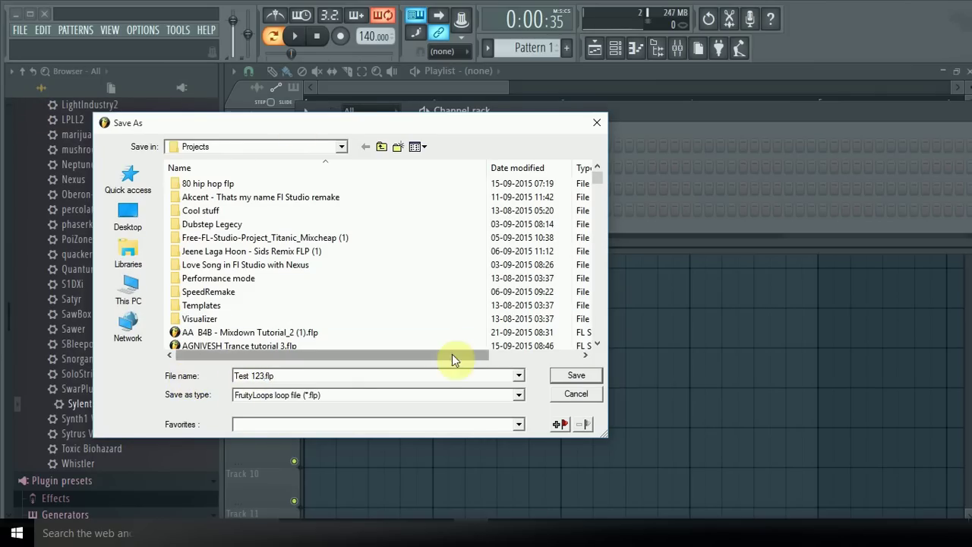
left_click(576, 376)
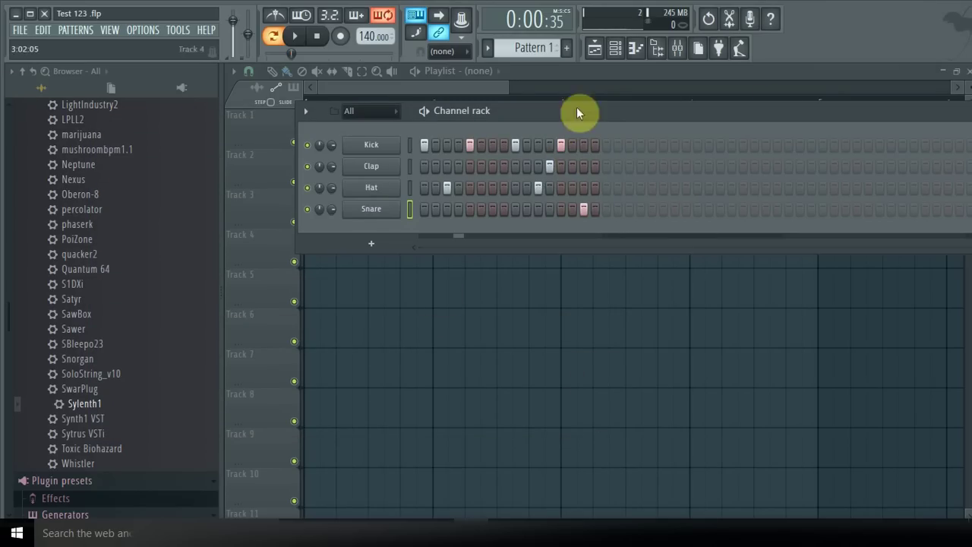
Step: Export the pattern to the Desktop as the MP3 file Test 123.mp3 and start rendering
left_click(19, 32)
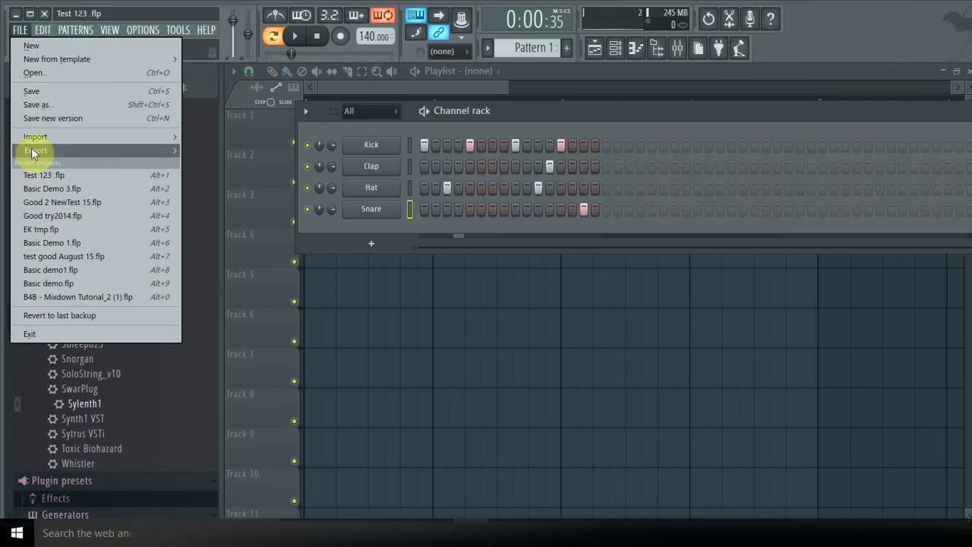
mouse_move(51, 152)
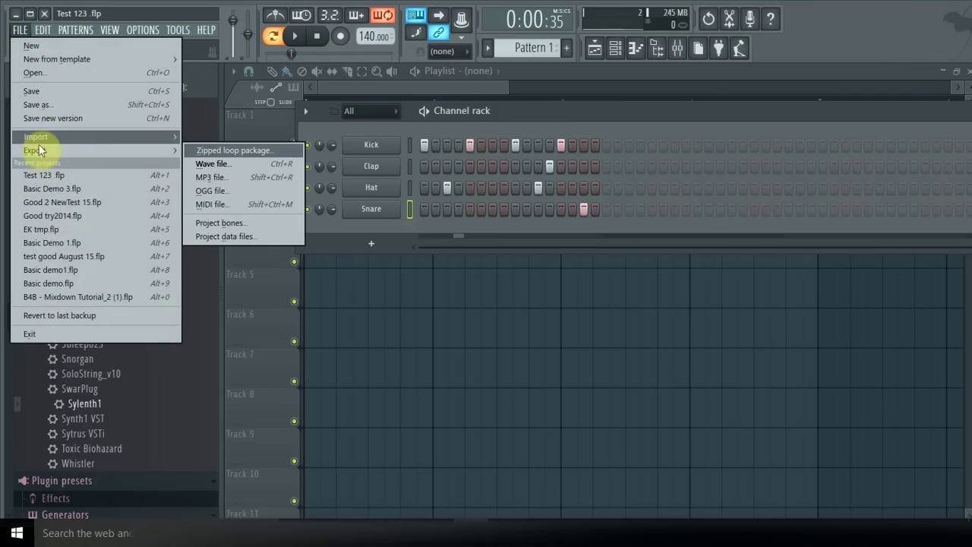
left_click(232, 187)
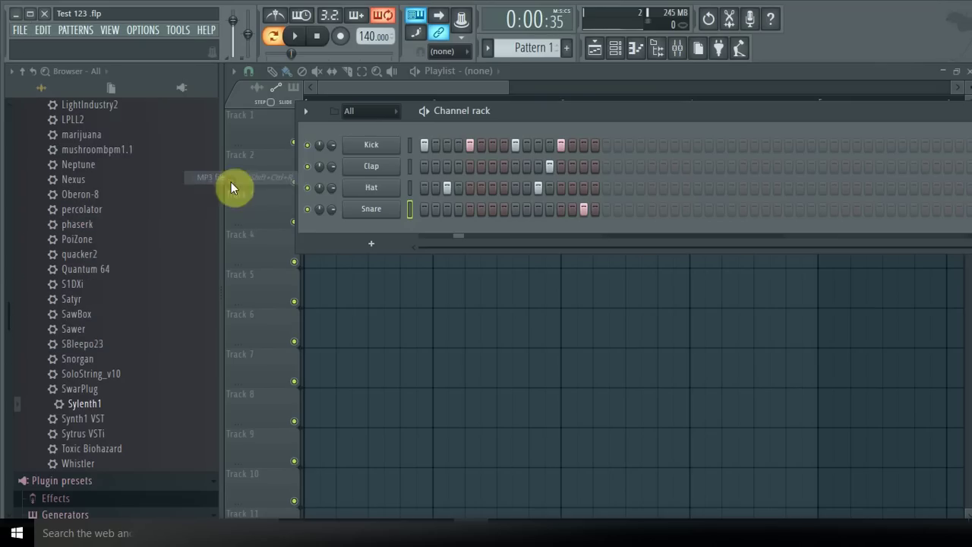
left_click(123, 220)
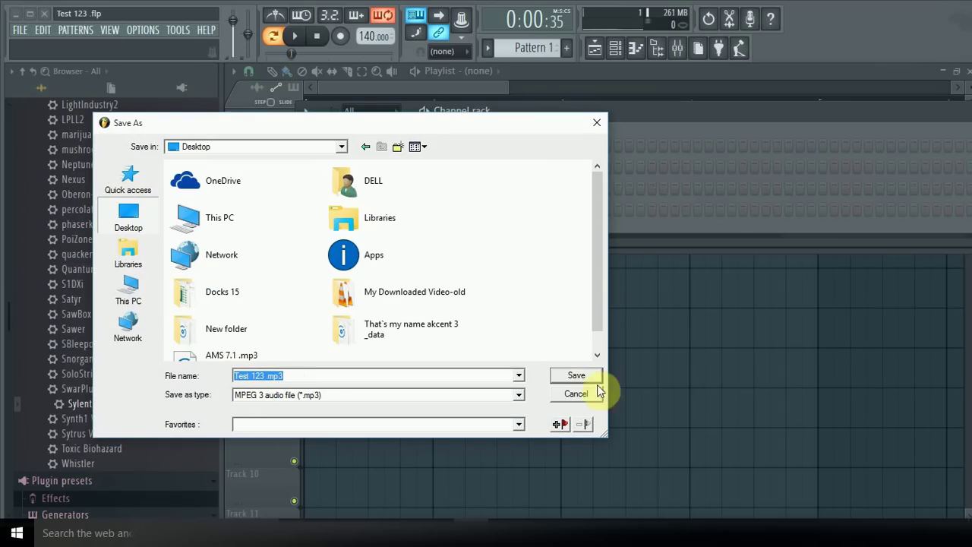
left_click(577, 376)
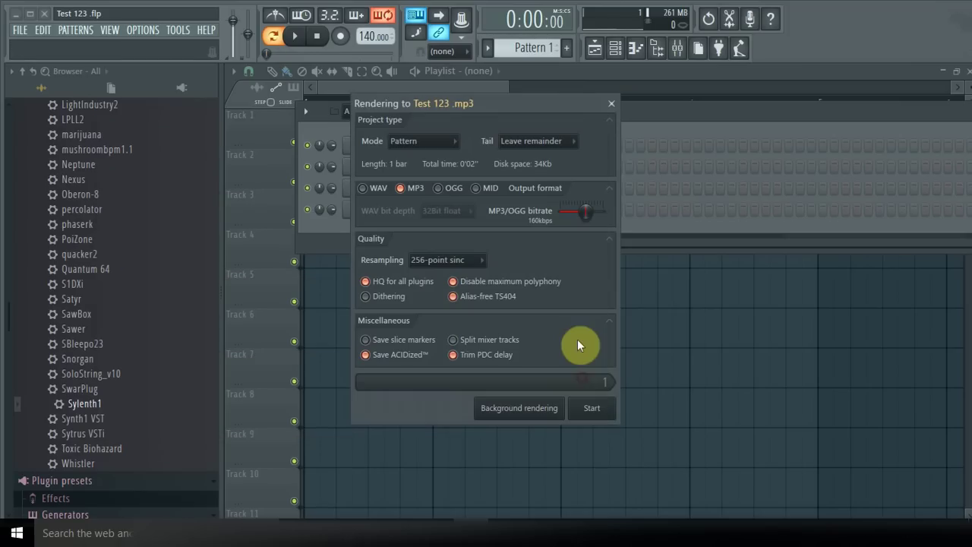
left_click(605, 410)
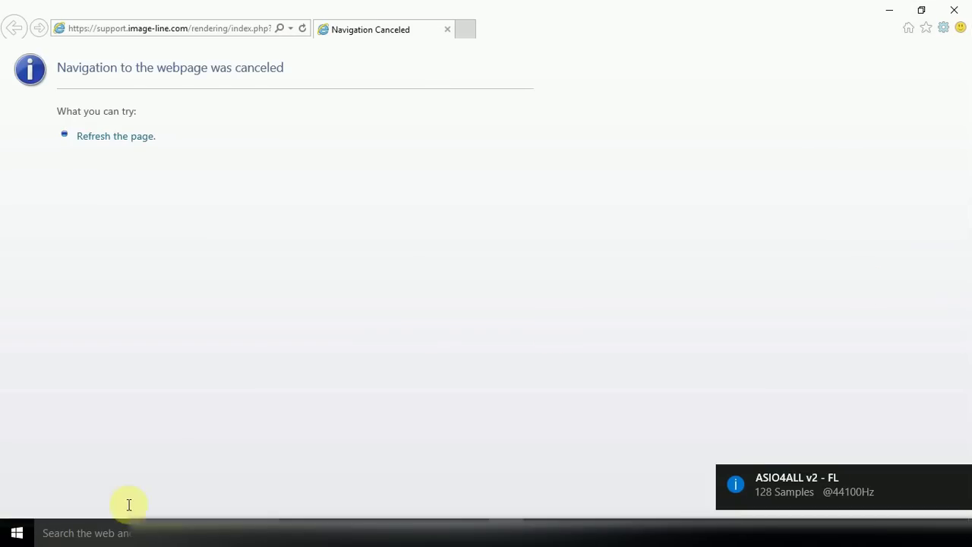
Step: Close the web page that opened and play the rendered Test 123.mp3 from the desktop
left_click(958, 11)
key("super+d")
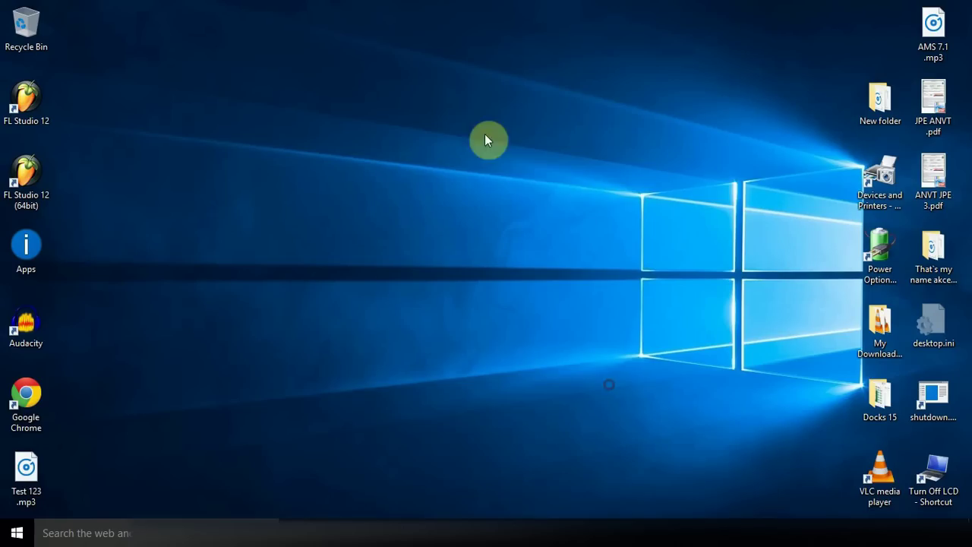
left_click(33, 477)
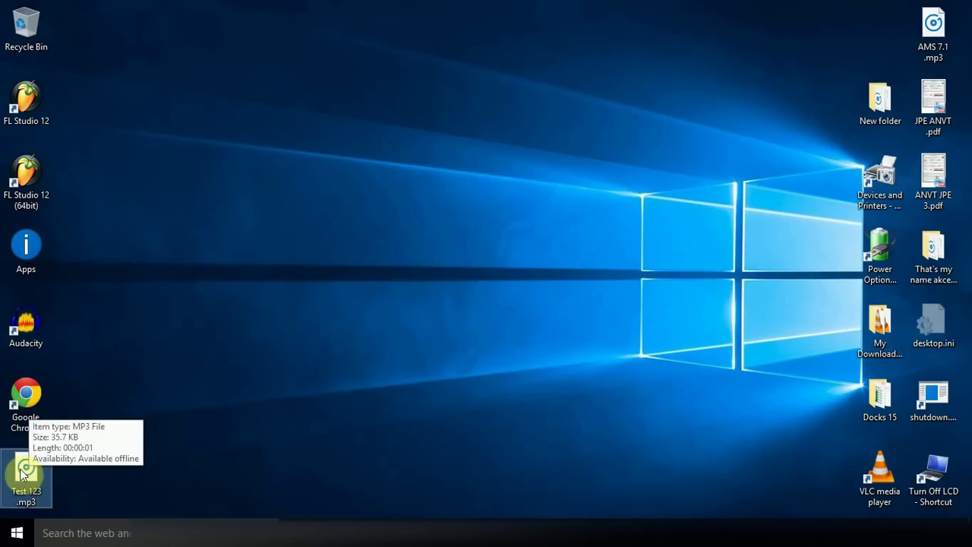
left_click(30, 478)
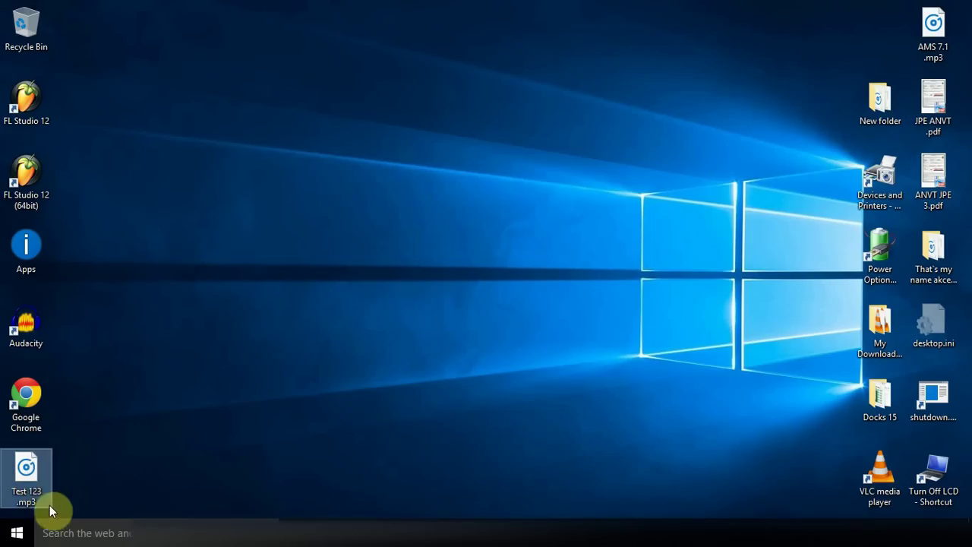
double_click(26, 473)
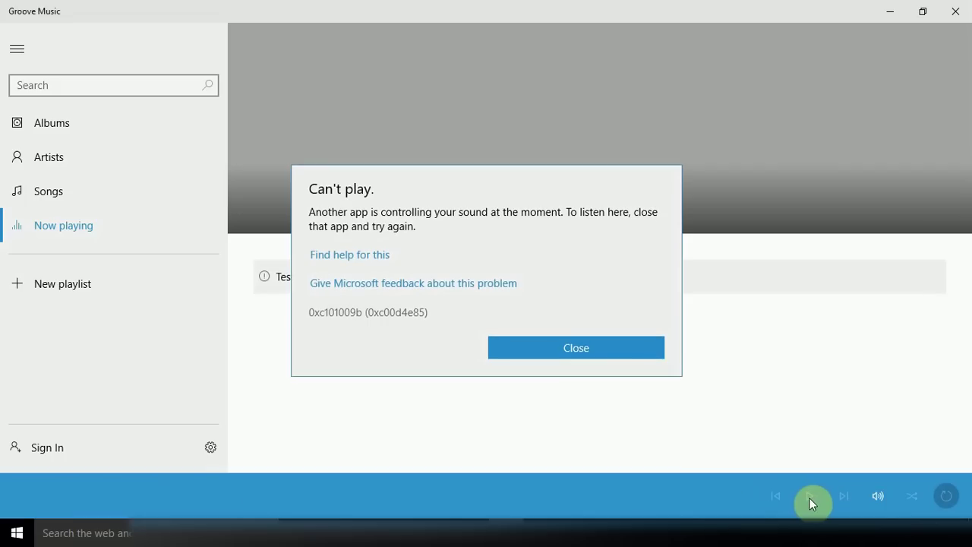
Step: Dismiss the playback error, close the music player and exit FL Studio to release the sound device
left_click(612, 356)
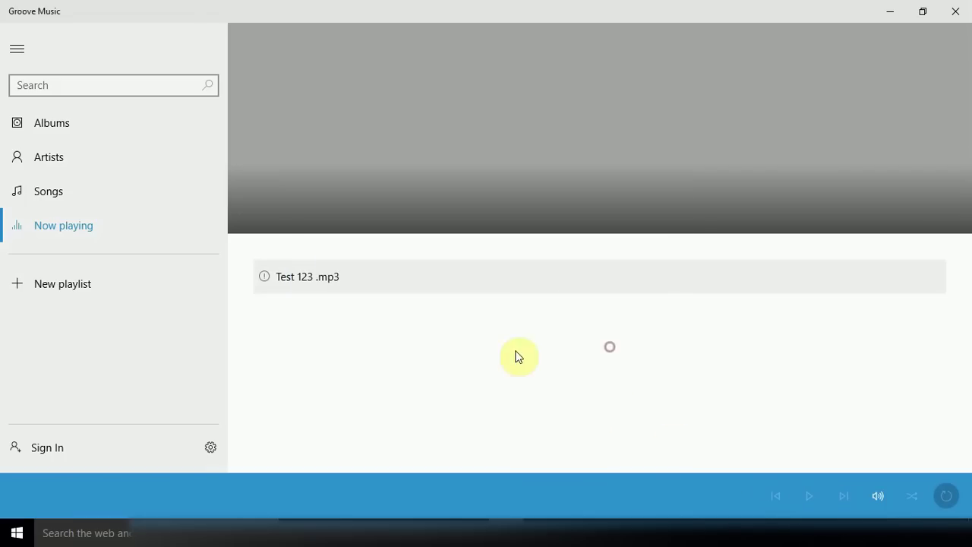
left_click(953, 10)
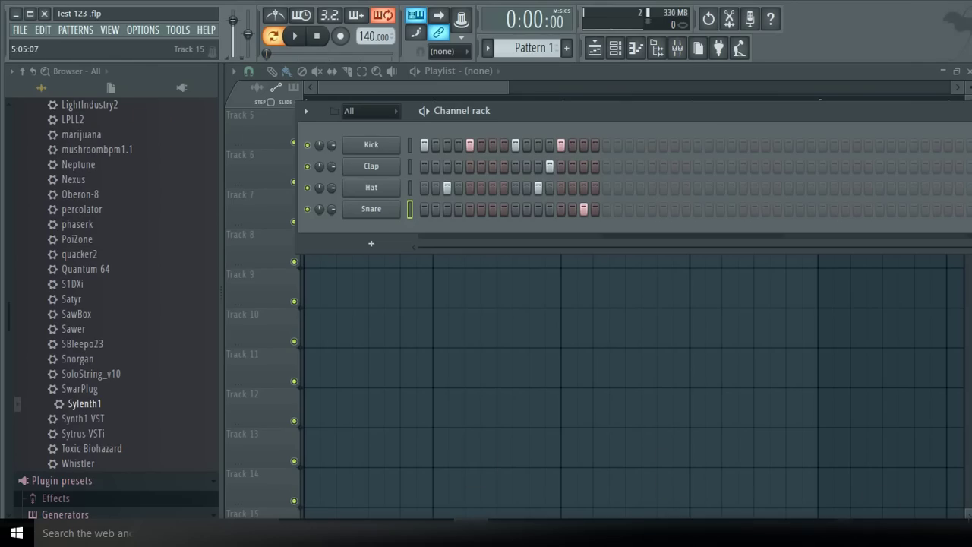
left_click(21, 32)
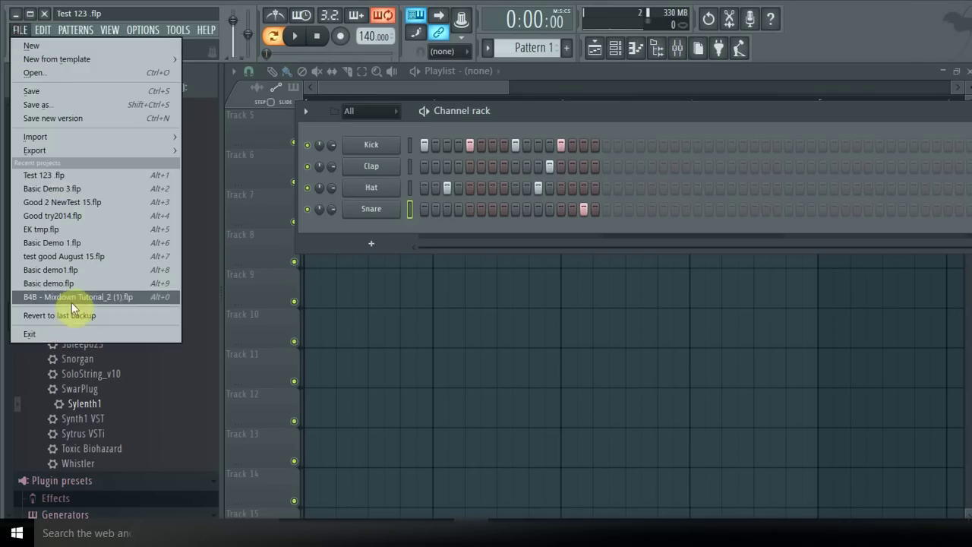
left_click(67, 335)
Step: Play Test 123.mp3 from the desktop again and close the music player
double_click(26, 472)
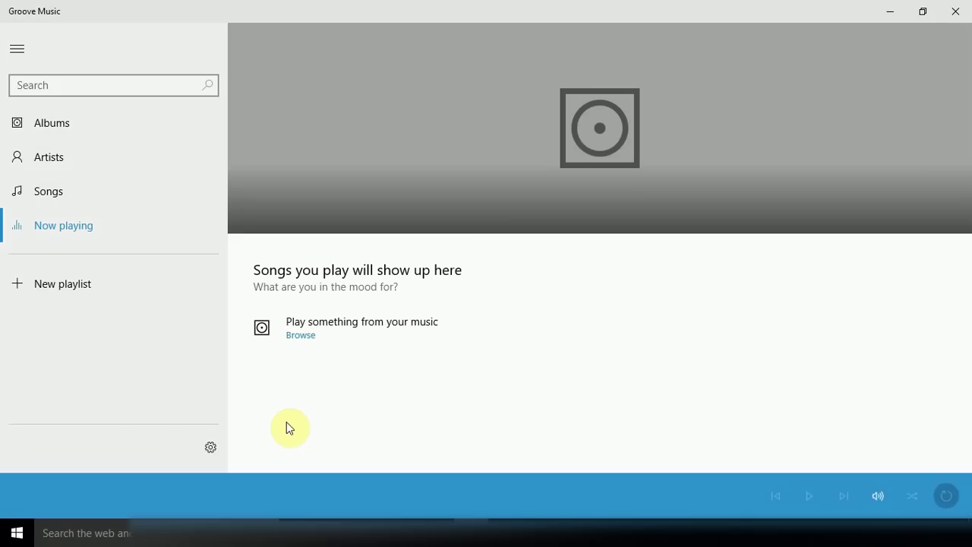
left_click(954, 15)
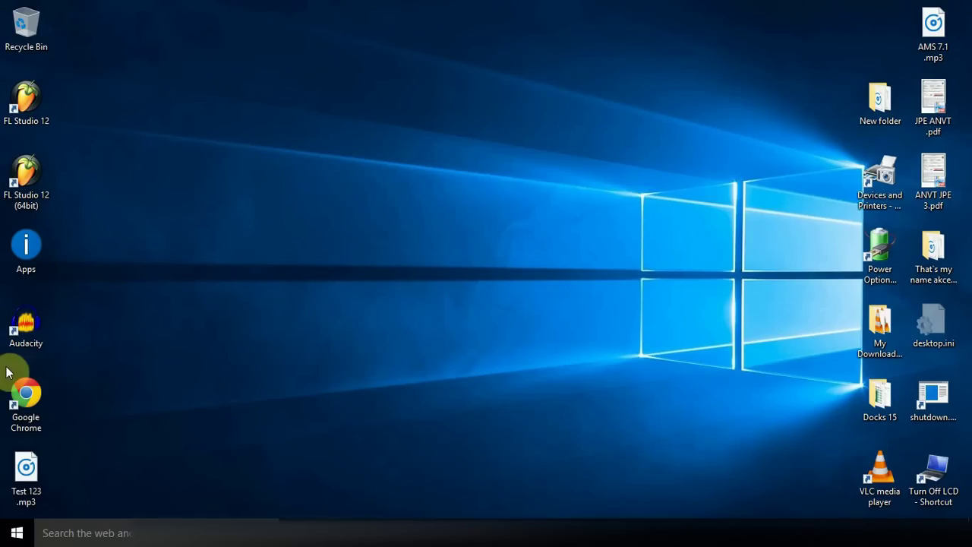
Step: Restart FL Studio, dismiss its settings window and open the project Test 123.flp from the Projects folder
double_click(29, 109)
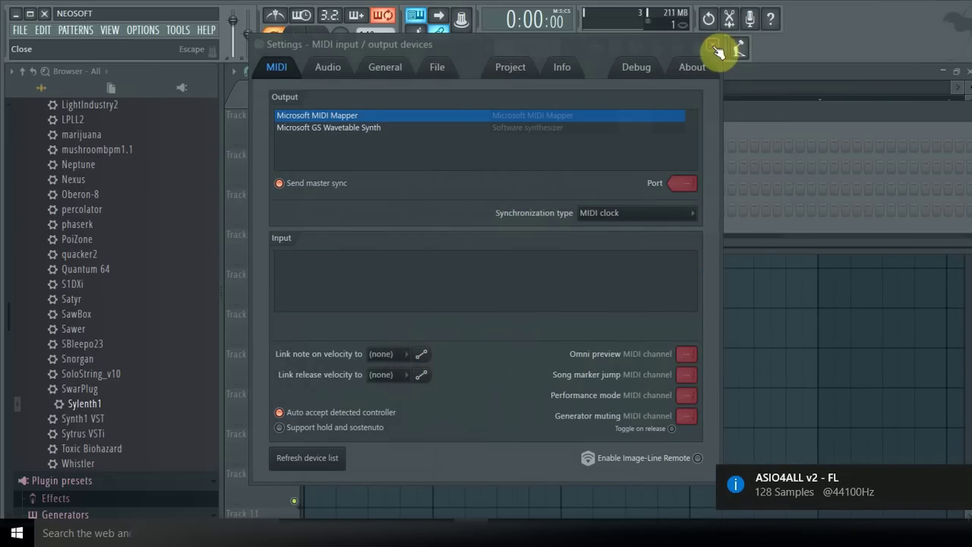
left_click(718, 50)
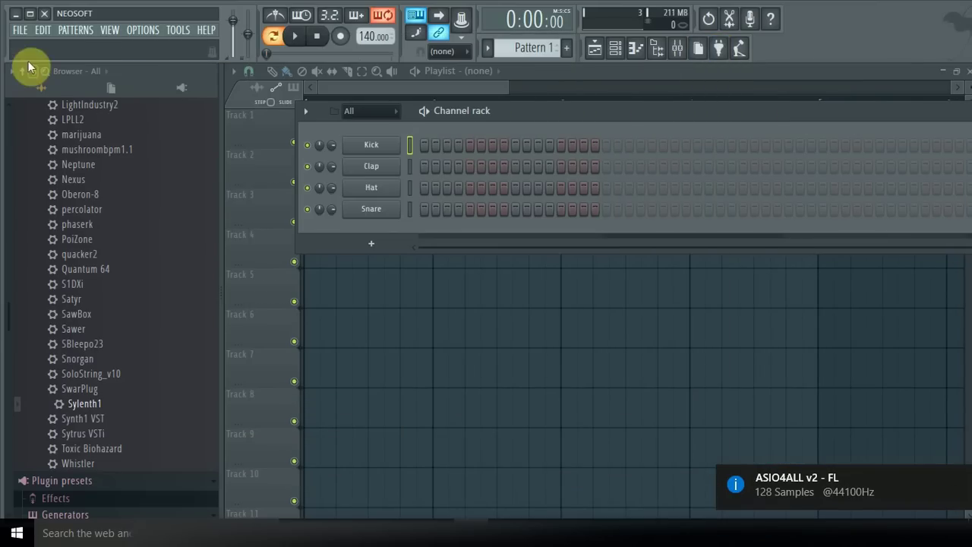
left_click(20, 32)
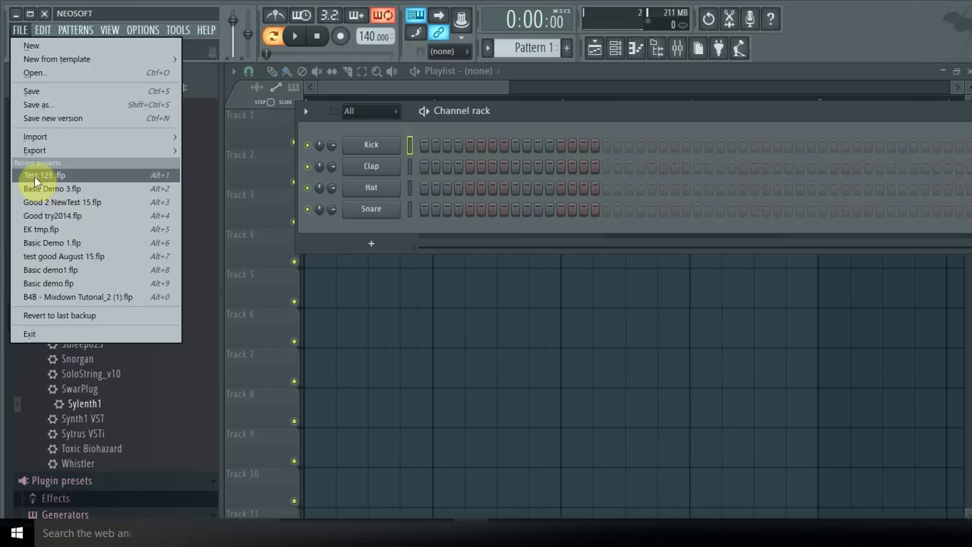
mouse_move(19, 30)
left_click(46, 72)
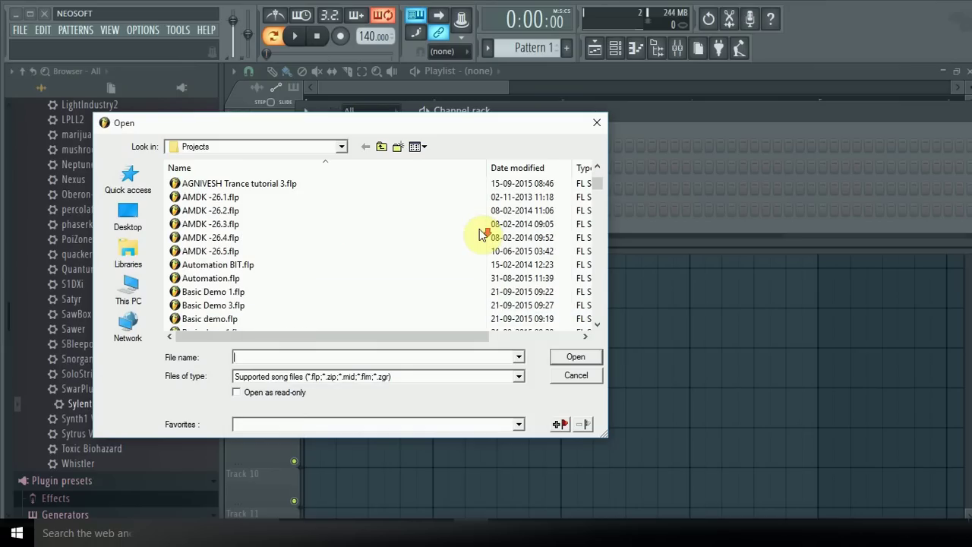
scroll(350, 228, "up", 3)
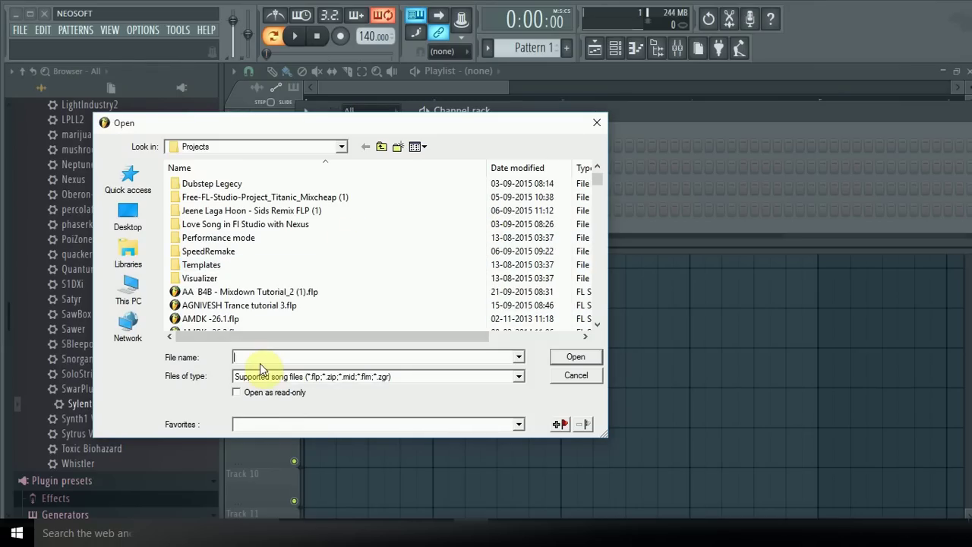
type("test")
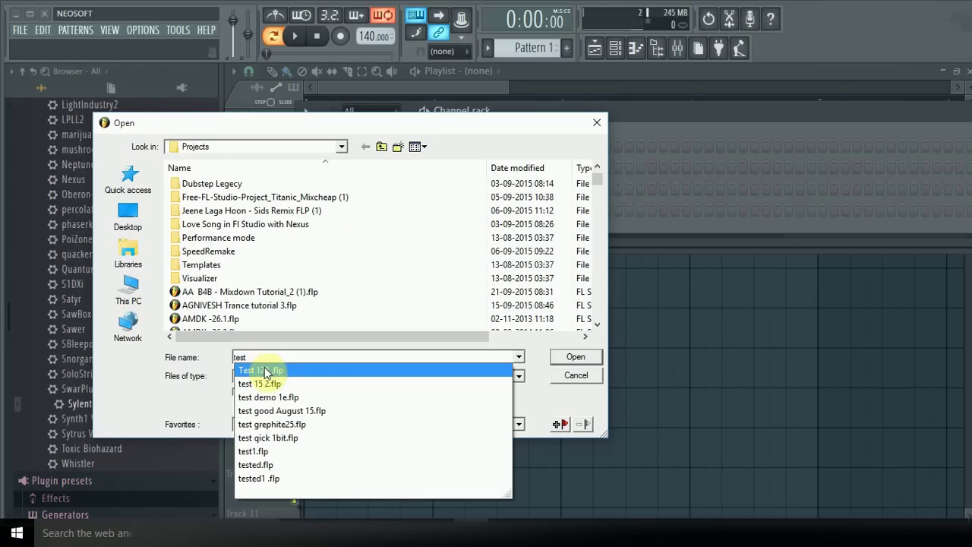
left_click(298, 370)
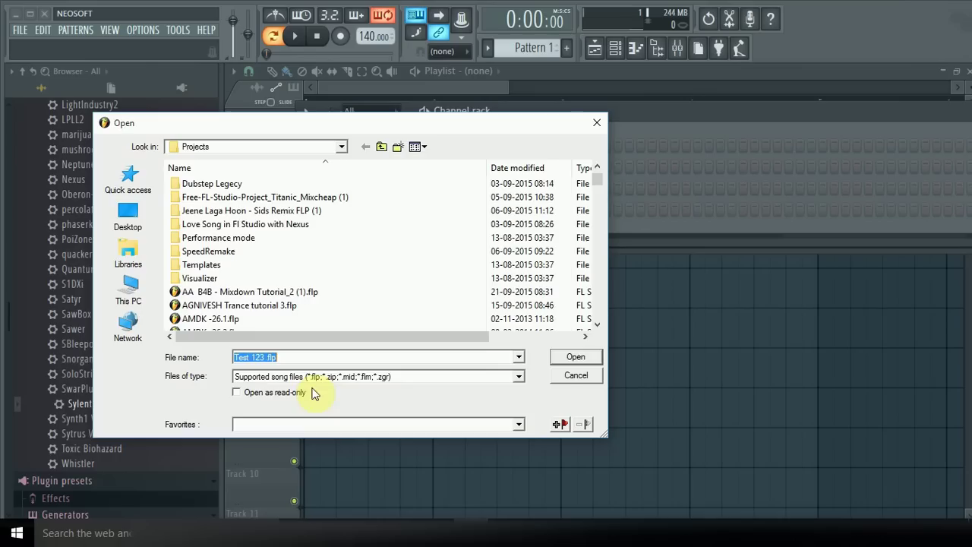
left_click(575, 360)
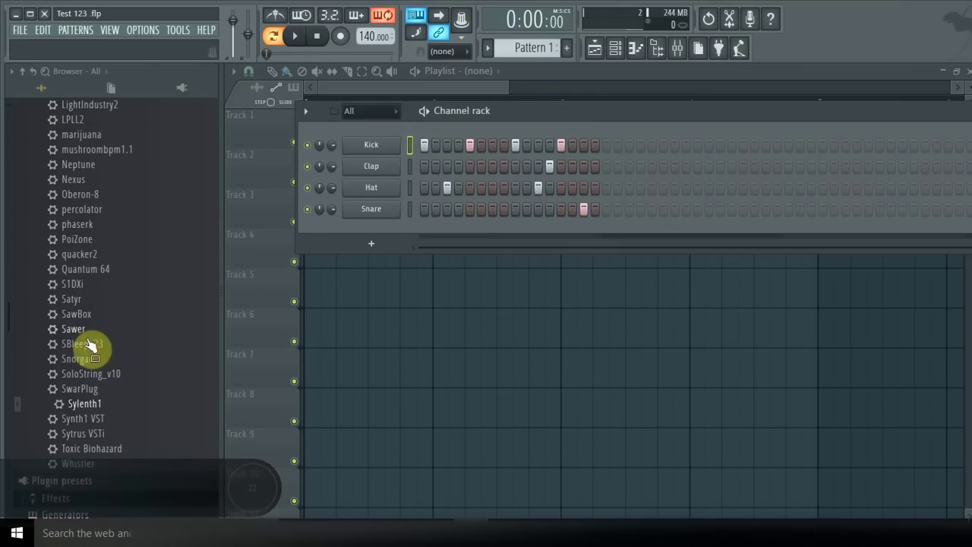
Step: Collapse the Generators folder under Installed in the Browser's plugin database
scroll(98, 325, "up", 15)
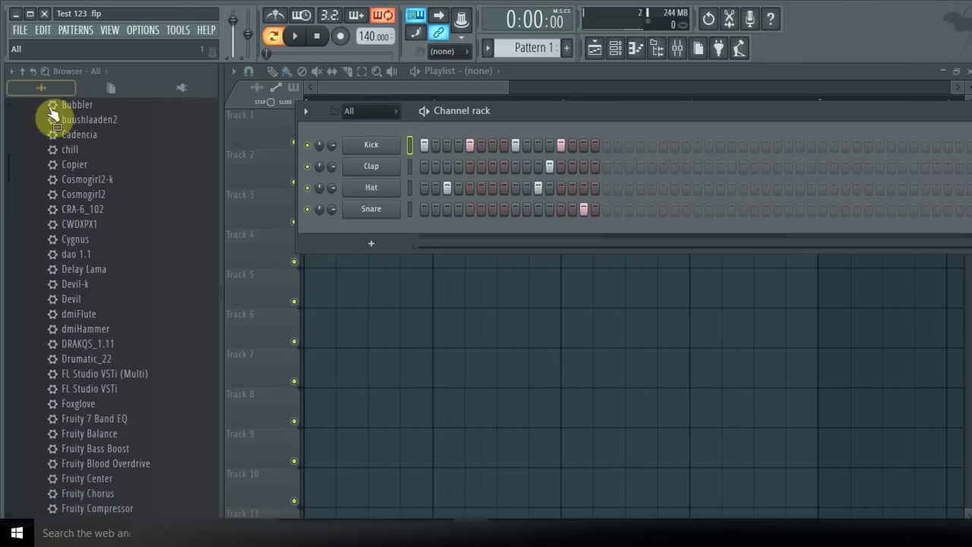
scroll(83, 189, "up", 6)
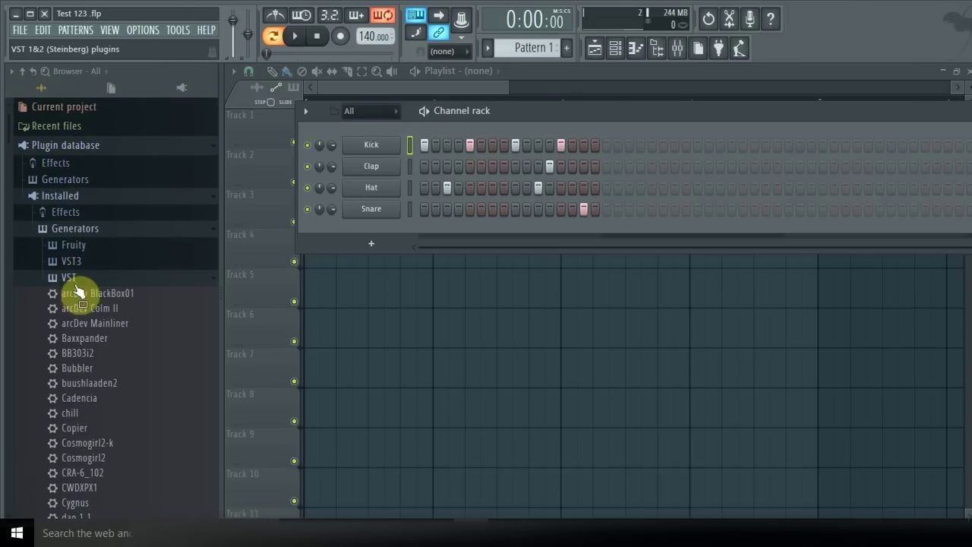
left_click(76, 230)
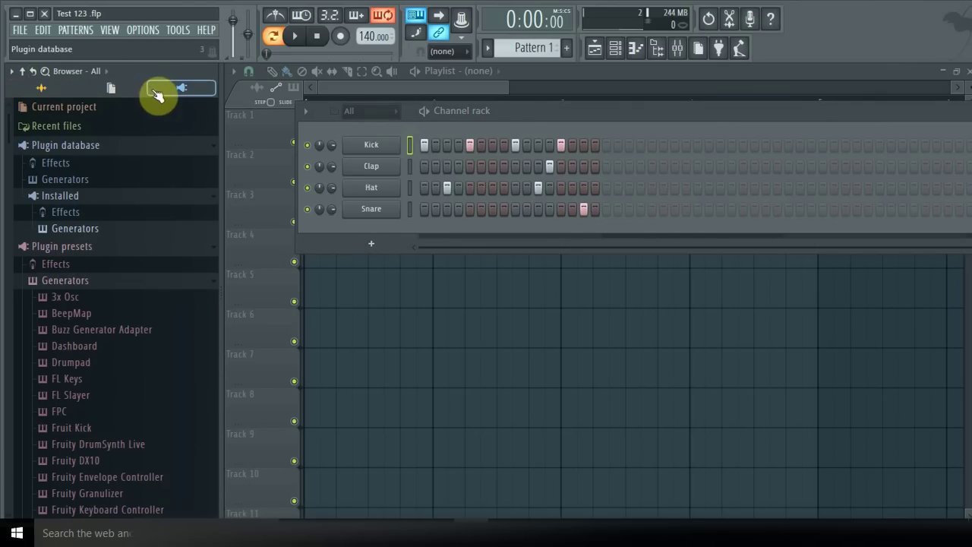
Step: View the Browser's Current project and Plugin database listings and return to the All listing
left_click(112, 89)
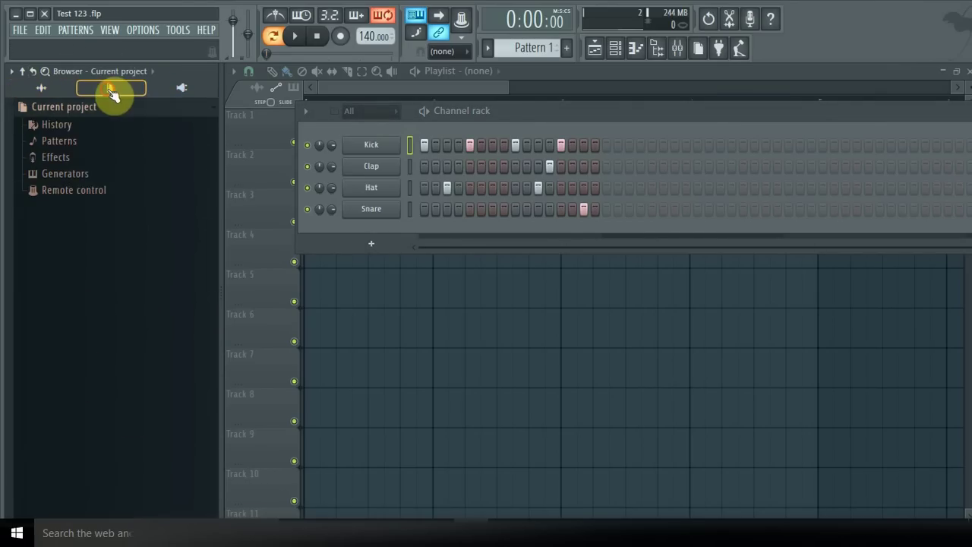
left_click(184, 91)
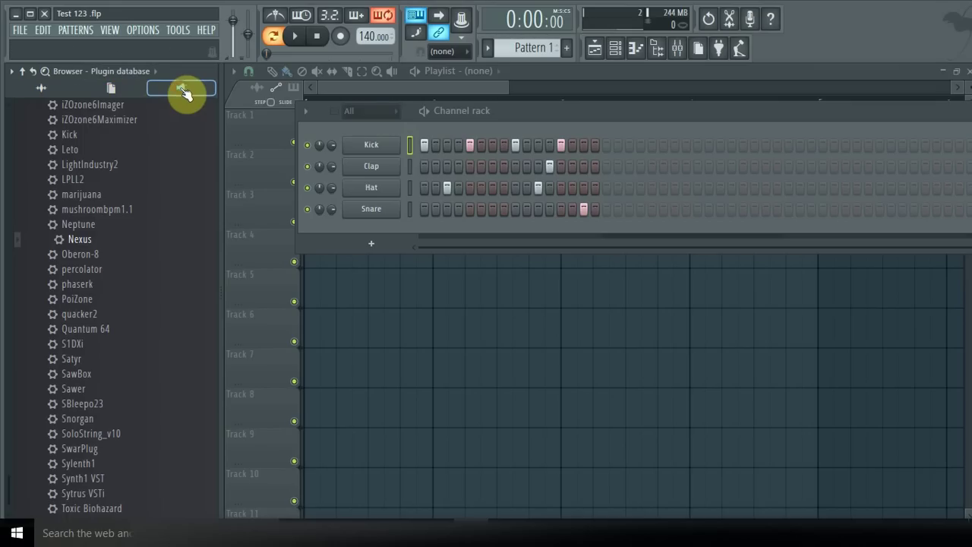
left_click(41, 87)
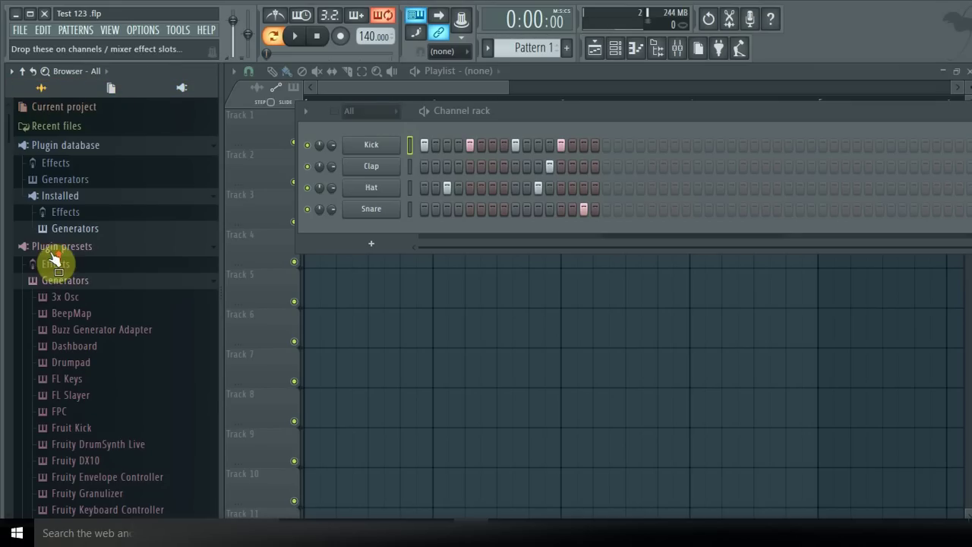
Step: Collapse the Installed and Plugin presets folders in the Browser
scroll(48, 254, "down", 5)
scroll(48, 256, "up", 5)
left_click(50, 195)
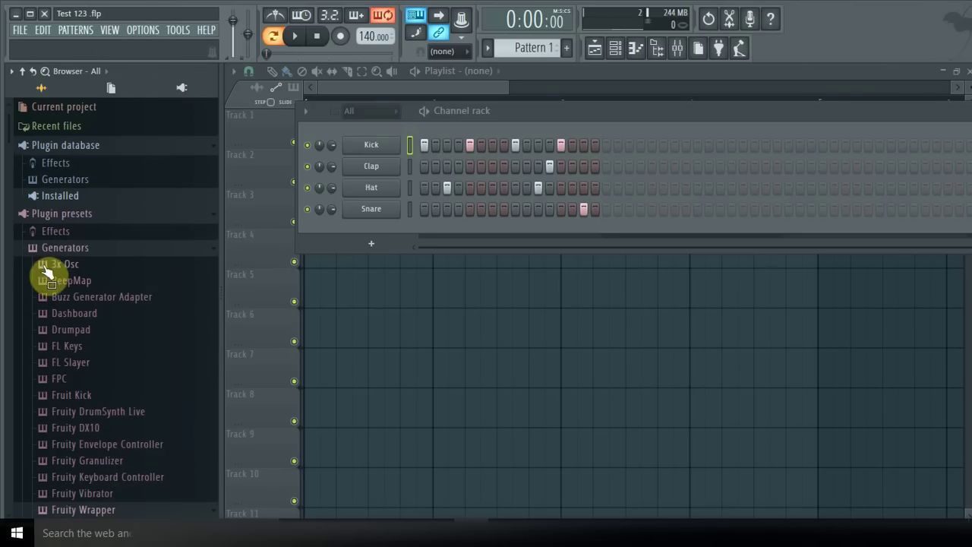
left_click(31, 216)
Step: Examine the Browser's list of sample, project and preset folders from beginning to end
scroll(109, 297, "down", 2)
scroll(91, 258, "down", 4)
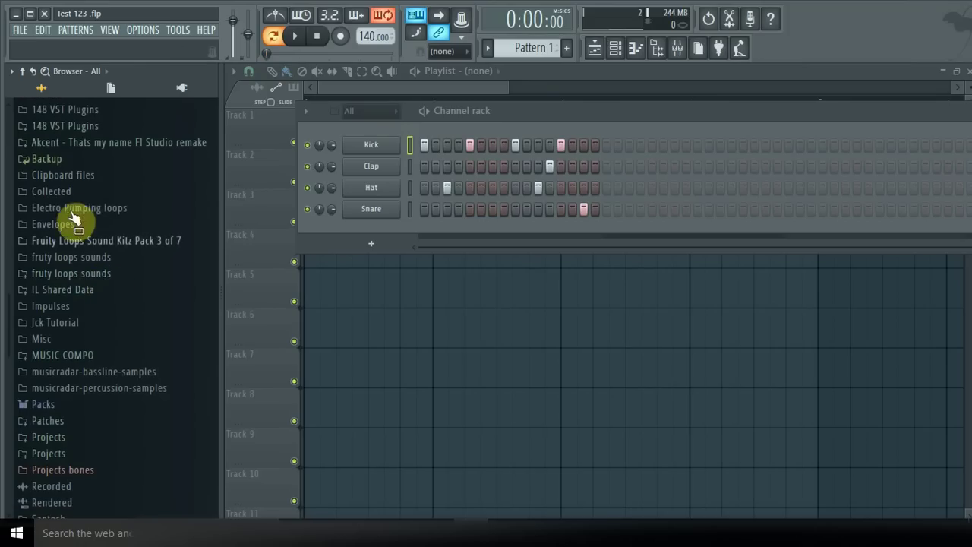
scroll(55, 262, "up", 6)
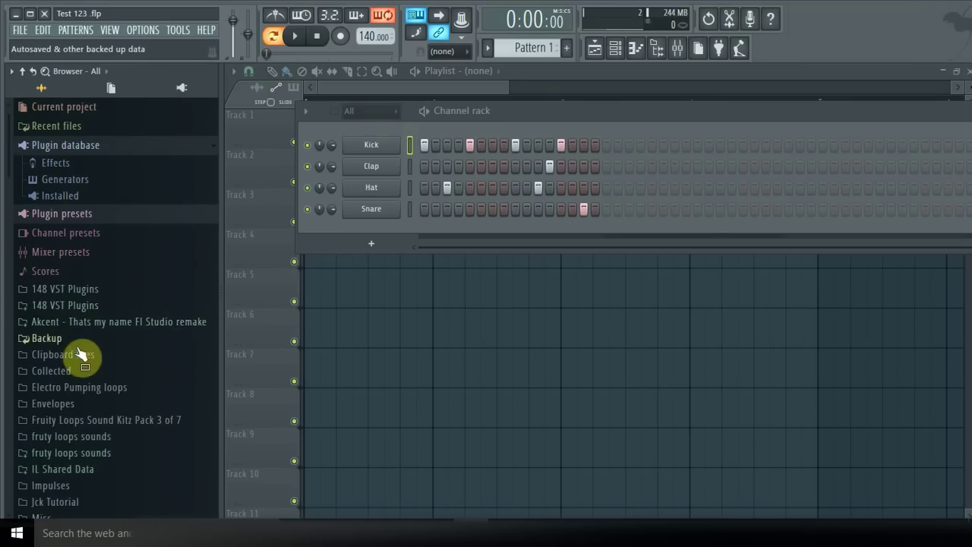
scroll(58, 337, "down", 6)
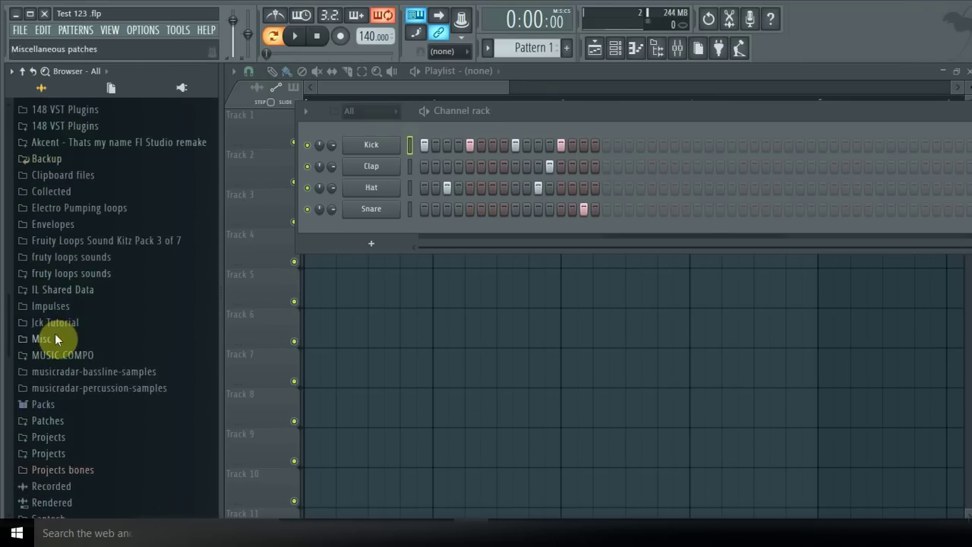
scroll(47, 341, "up", 3)
left_click_drag(24, 365, 289, 243)
scroll(38, 357, "down", 5)
scroll(41, 354, "up", 7)
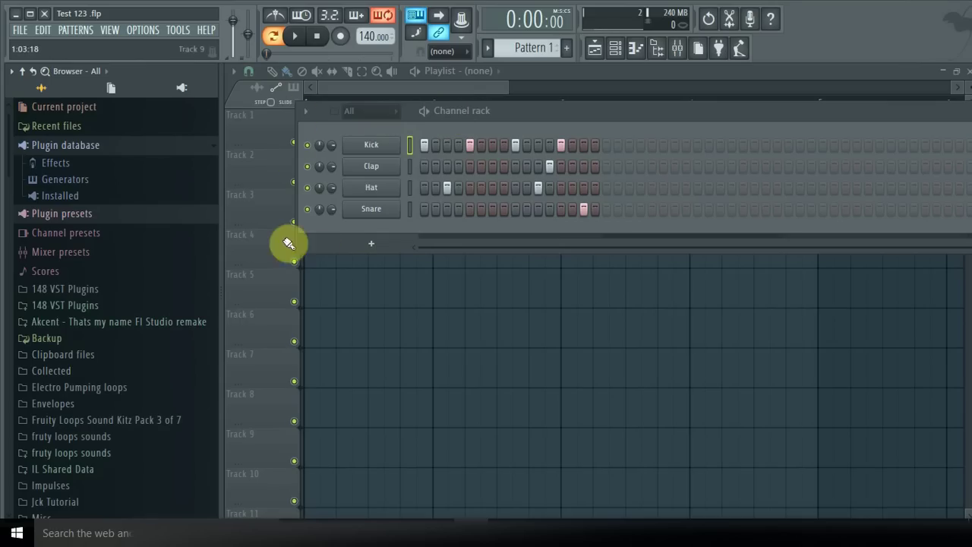
Step: Add a 3x Osc channel to the channel rack and move its plugin window up into full view
left_click(372, 246)
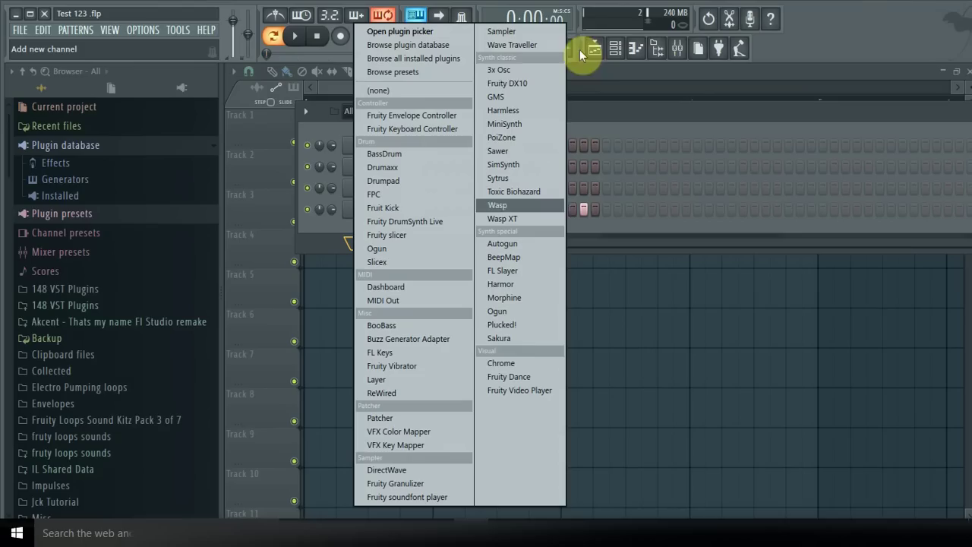
left_click(507, 69)
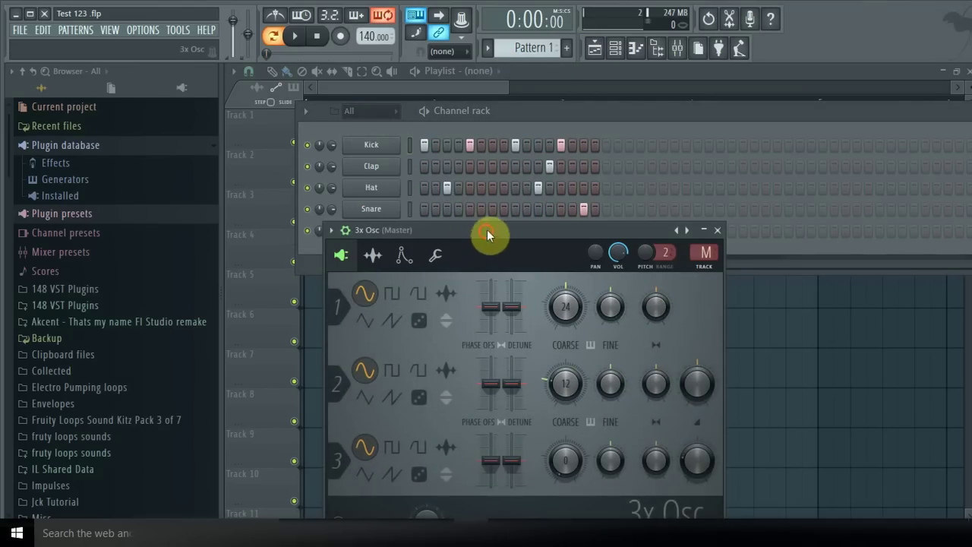
left_click_drag(487, 230, 491, 137)
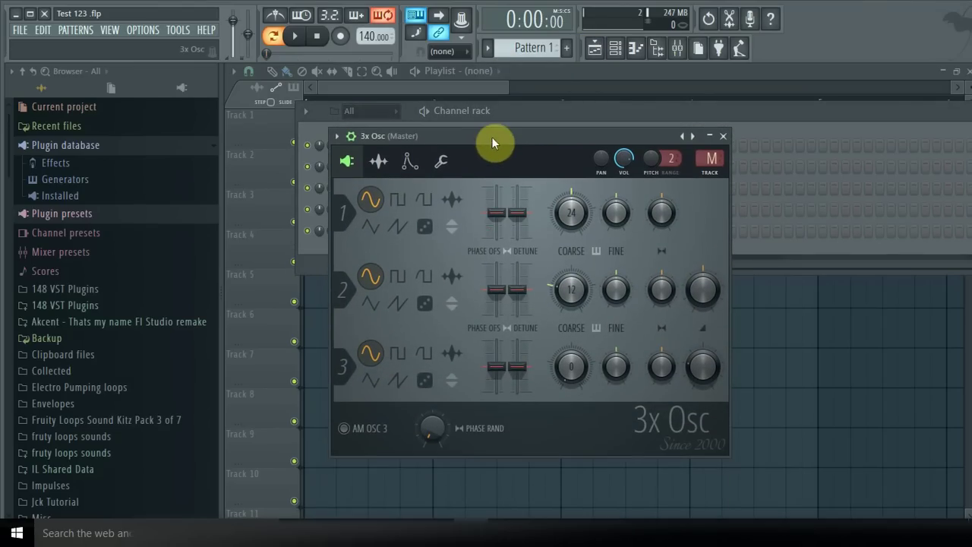
Step: Load the Chevy Ridin preset into the 3x Osc and close the plugin window
left_click(336, 136)
mouse_move(354, 181)
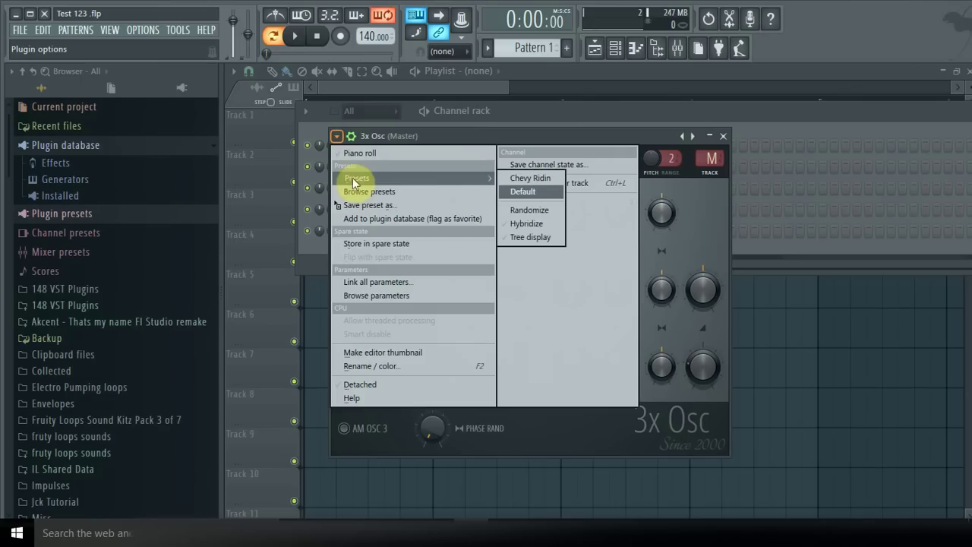
left_click(591, 134)
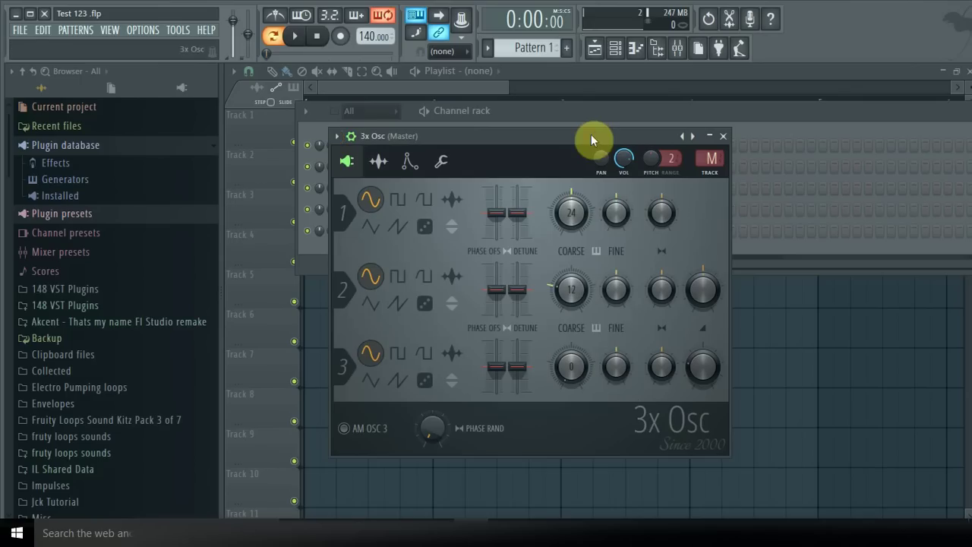
left_click(336, 136)
mouse_move(349, 176)
left_click(530, 175)
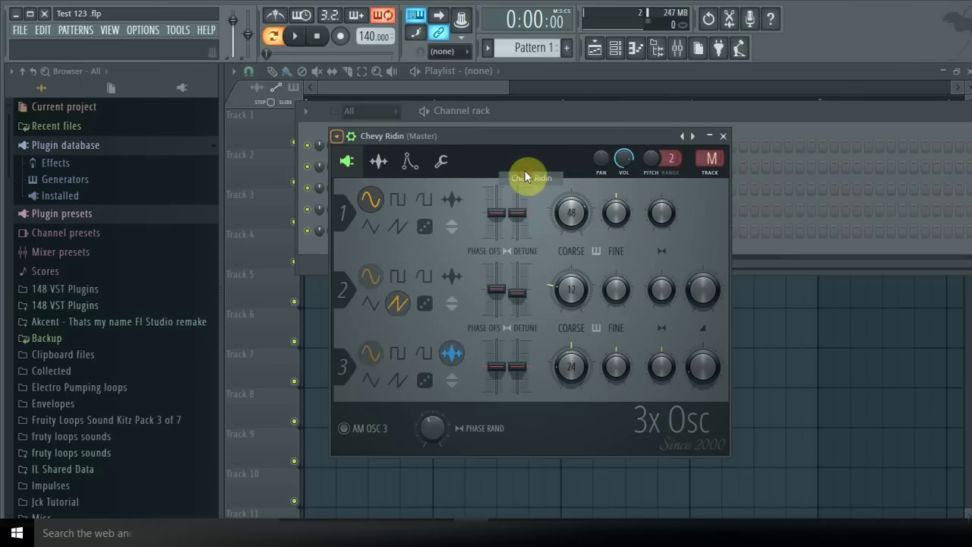
left_click(727, 137)
Step: Rename the Chevy Ridin channel to Music
right_click(385, 236)
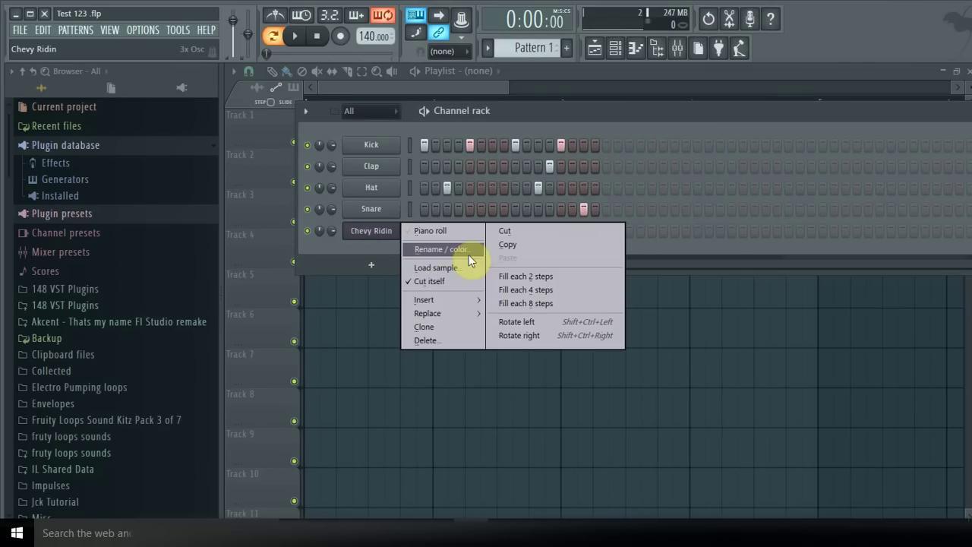
left_click(459, 251)
type("Mu")
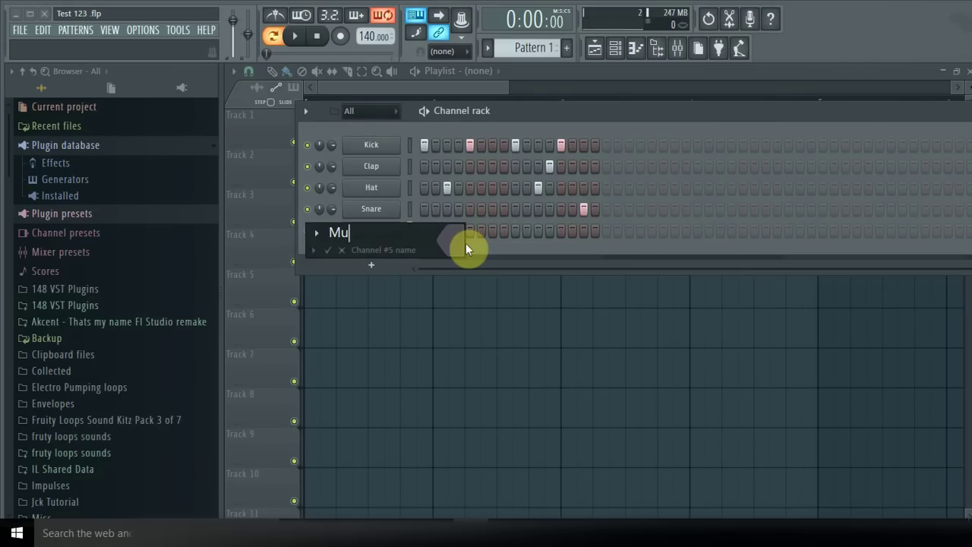
type("sic")
key("Return")
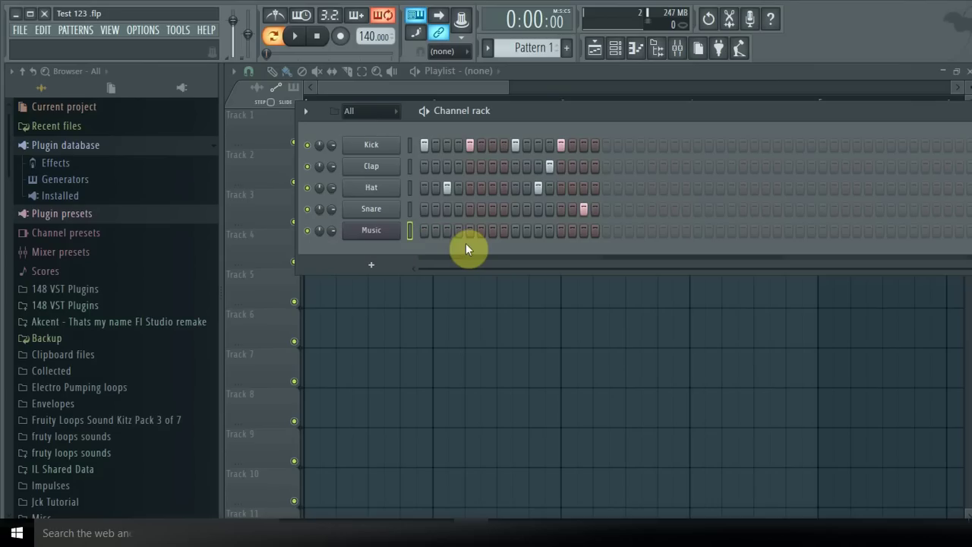
right_click(370, 236)
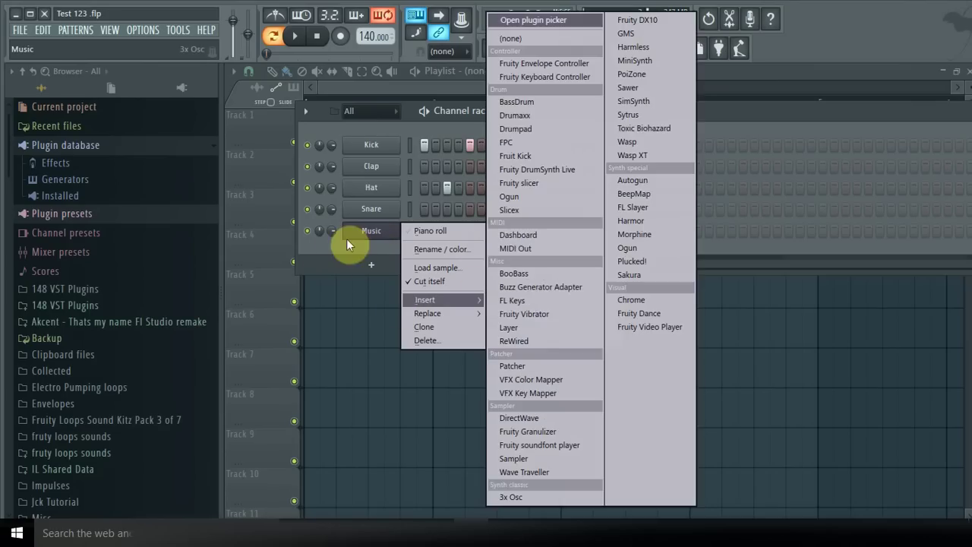
left_click(329, 250)
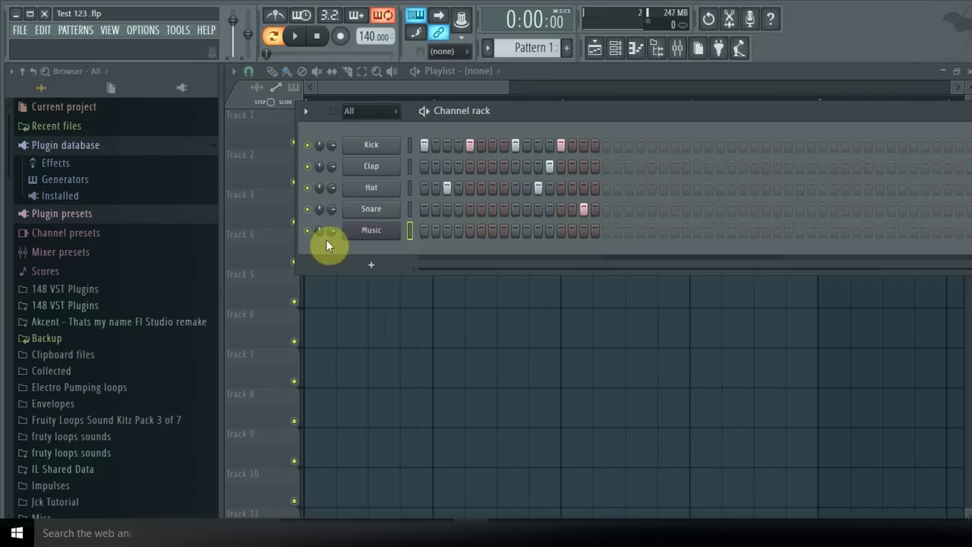
Step: Open the Music channel's piano roll and look through its keyboard from the low to the high octaves
right_click(378, 229)
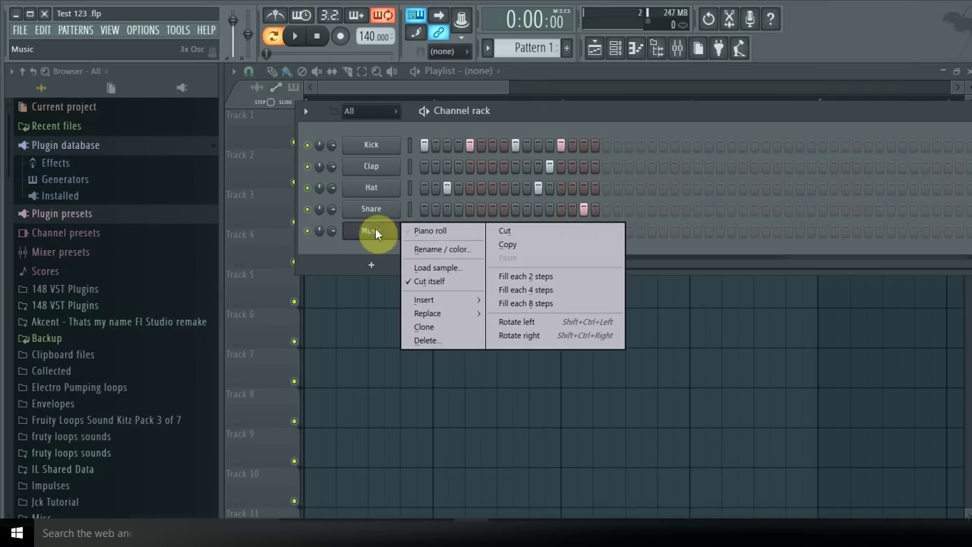
left_click(423, 232)
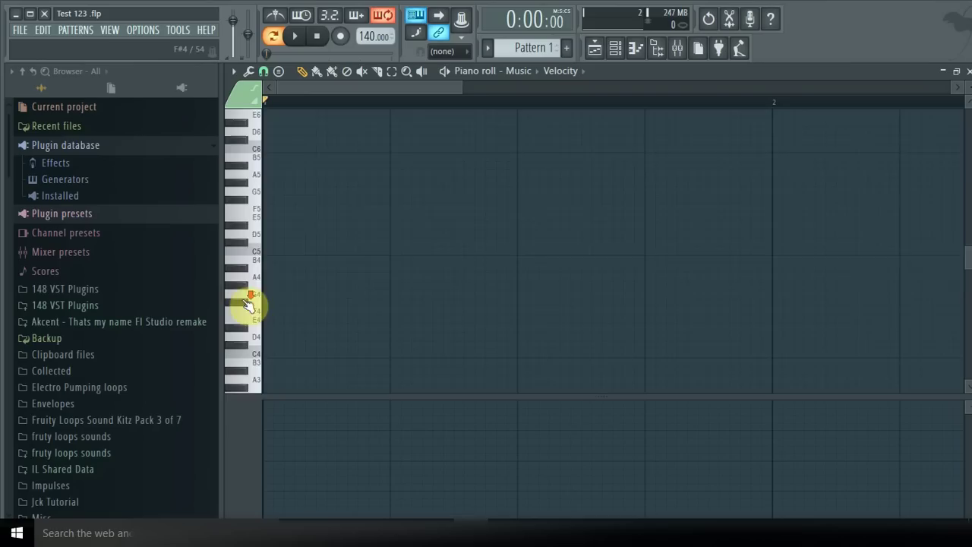
scroll(247, 296, "down", 3)
scroll(251, 312, "down", 3)
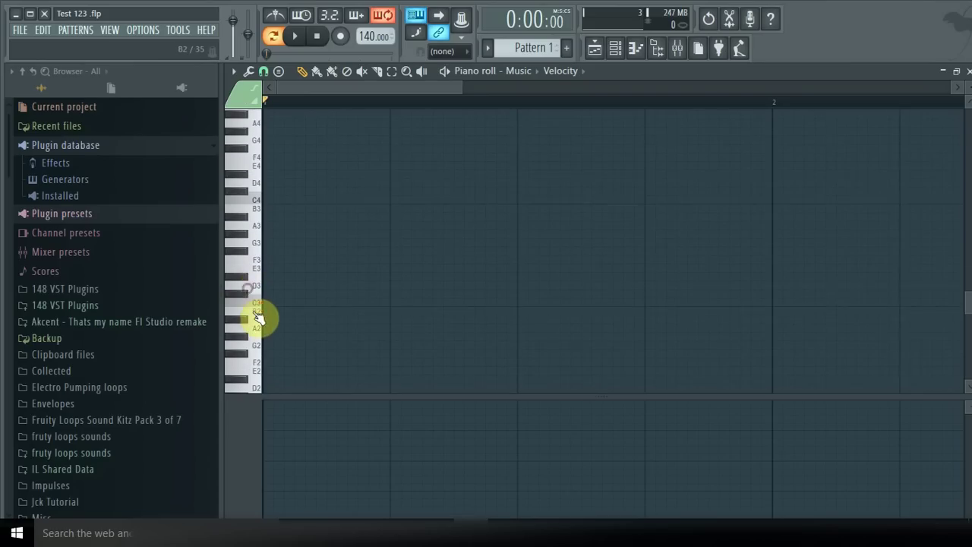
scroll(255, 307, "down", 3)
scroll(255, 315, "down", 6)
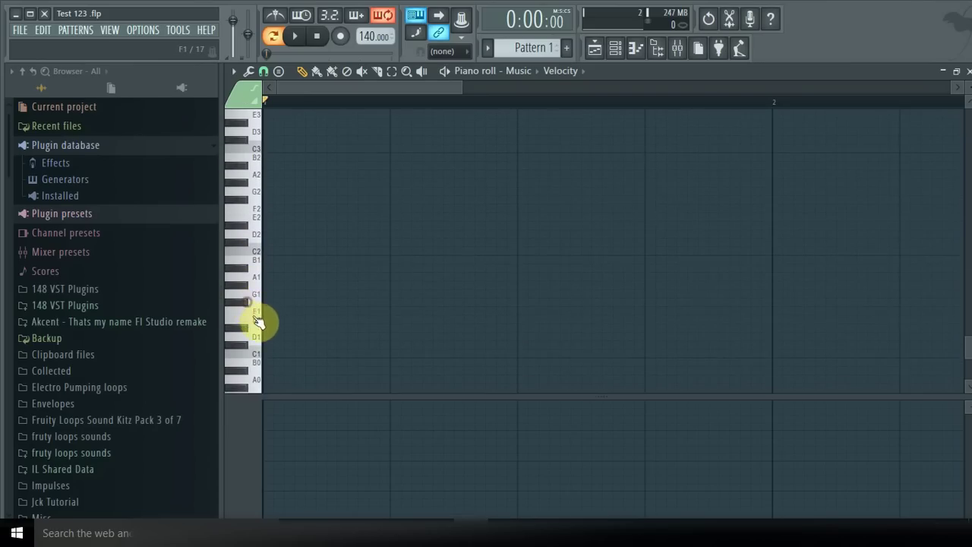
scroll(252, 211, "up", 4)
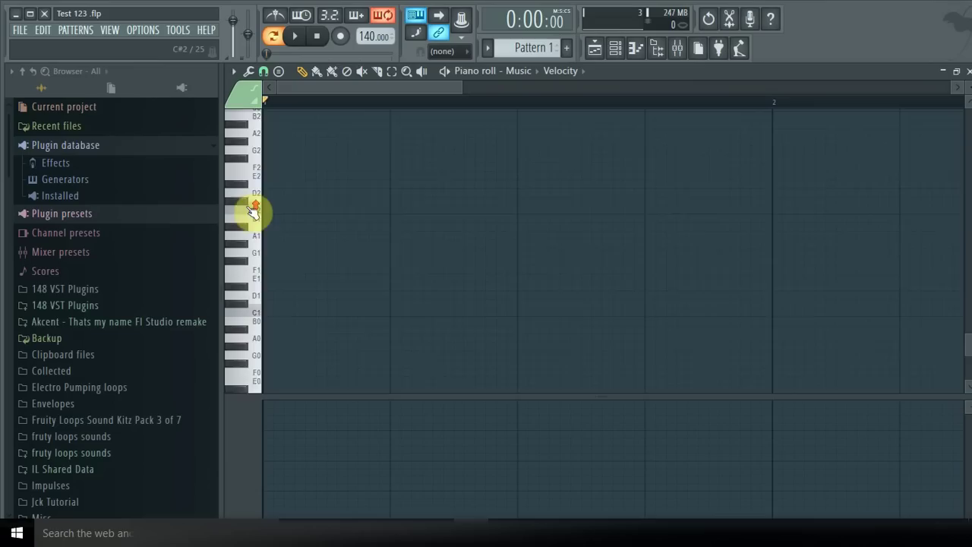
scroll(255, 205, "up", 9)
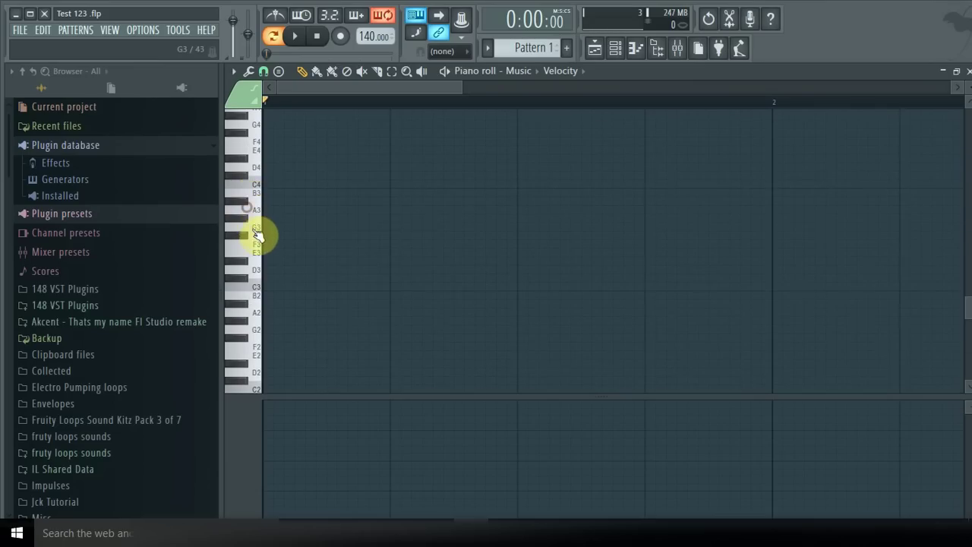
scroll(255, 243, "up", 3)
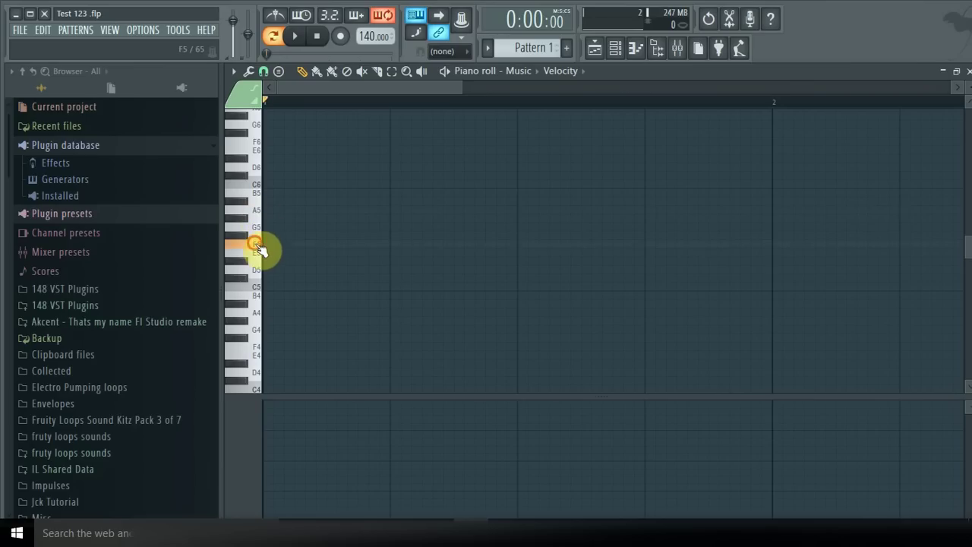
scroll(257, 228, "down", 5)
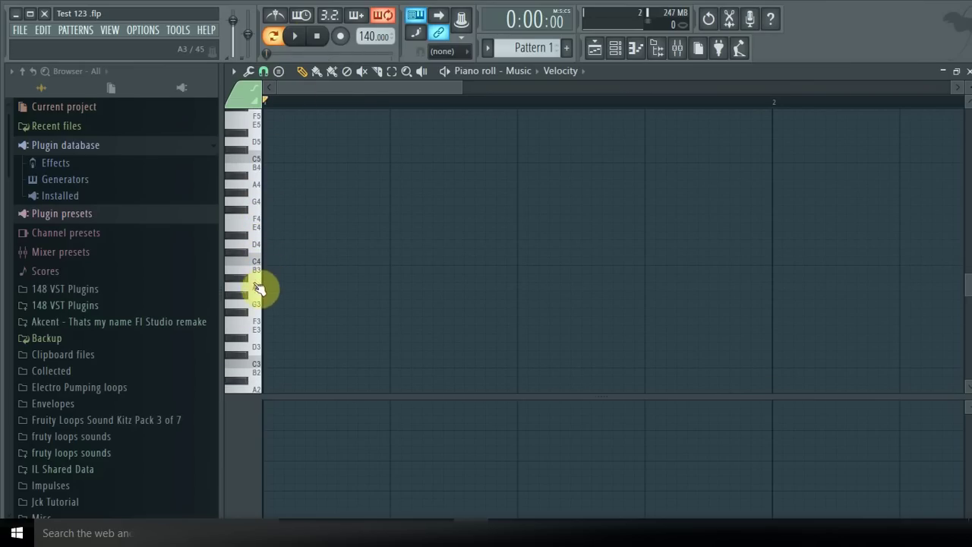
scroll(257, 288, "down", 2)
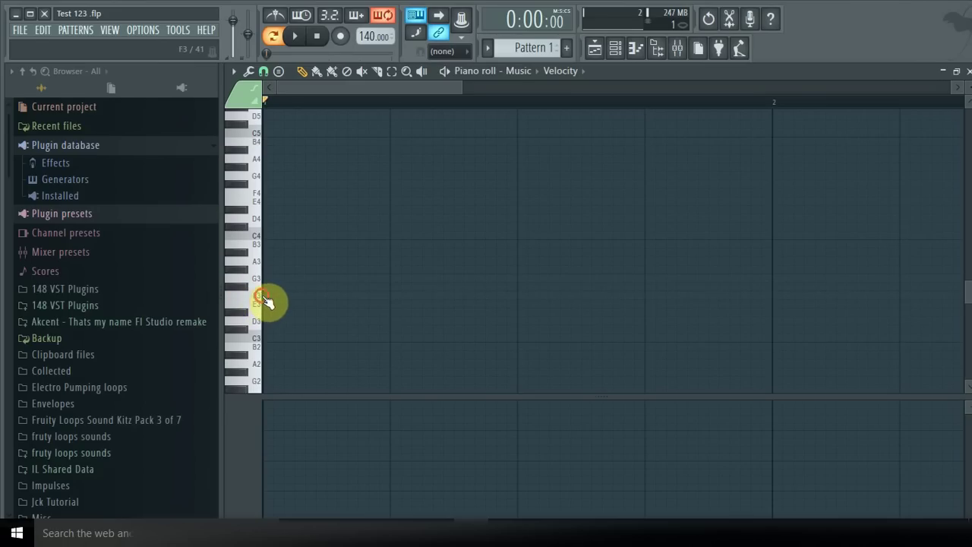
Step: Draw a one-beat F3 note at the start of bar 1 and a one-beat C4 note on beat 2
mouse_move(276, 301)
left_mouse_down()
mouse_move(293, 293)
mouse_move(256, 302)
mouse_move(260, 295)
left_mouse_up()
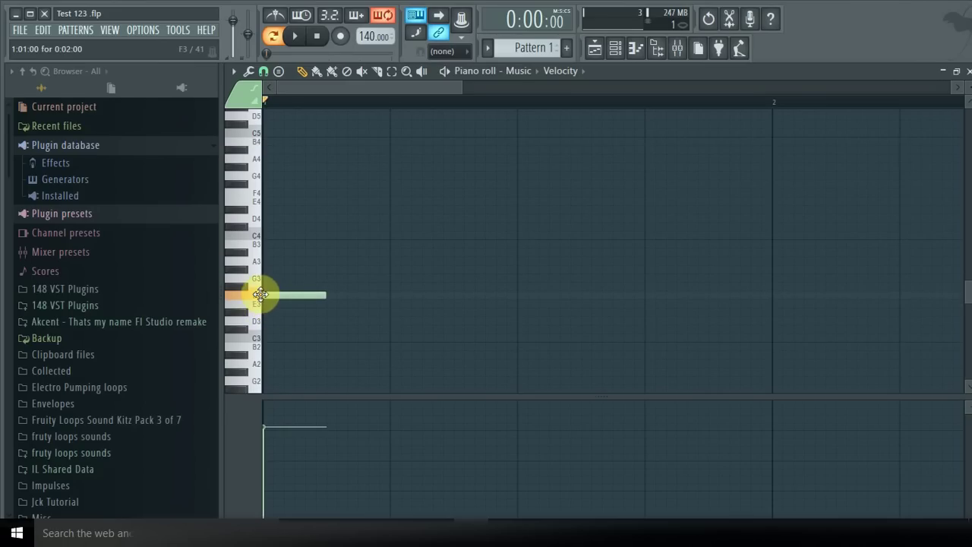
left_click(325, 236)
right_click(327, 236)
left_click_drag(322, 292, 389, 295)
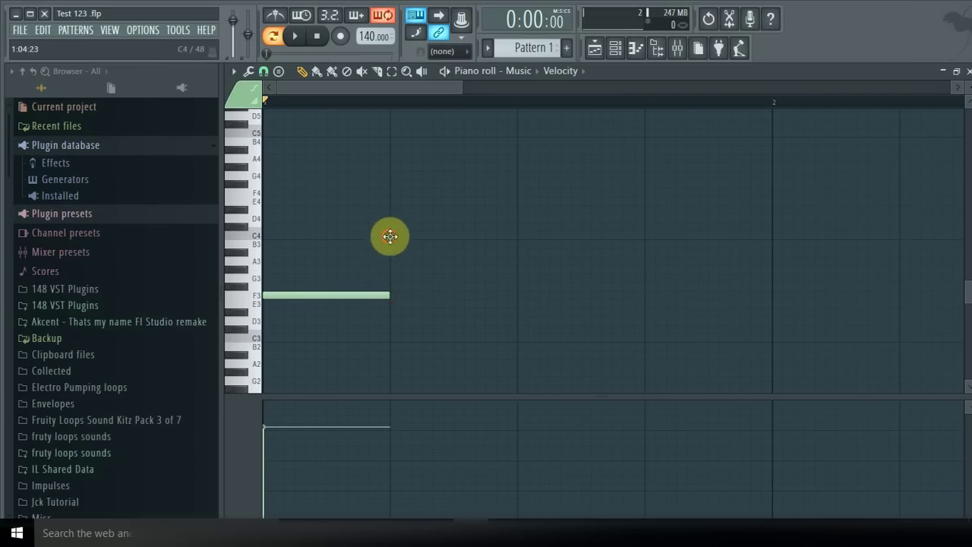
left_click(390, 236)
Step: With the pattern playing, add one-beat notes F3 and C4 on beats 3 and 4 of bar 1 and C#3 at the start of bar 2
left_click(298, 39)
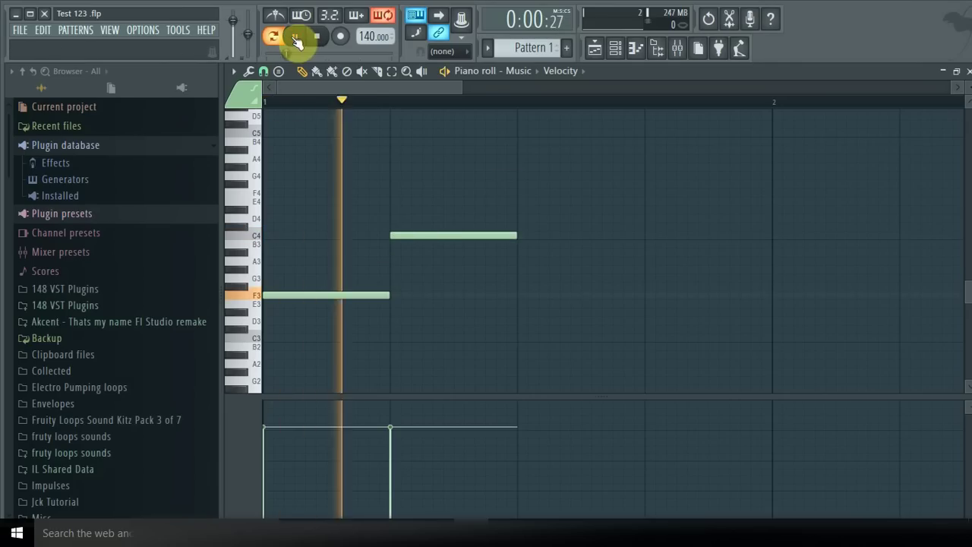
left_click(525, 295)
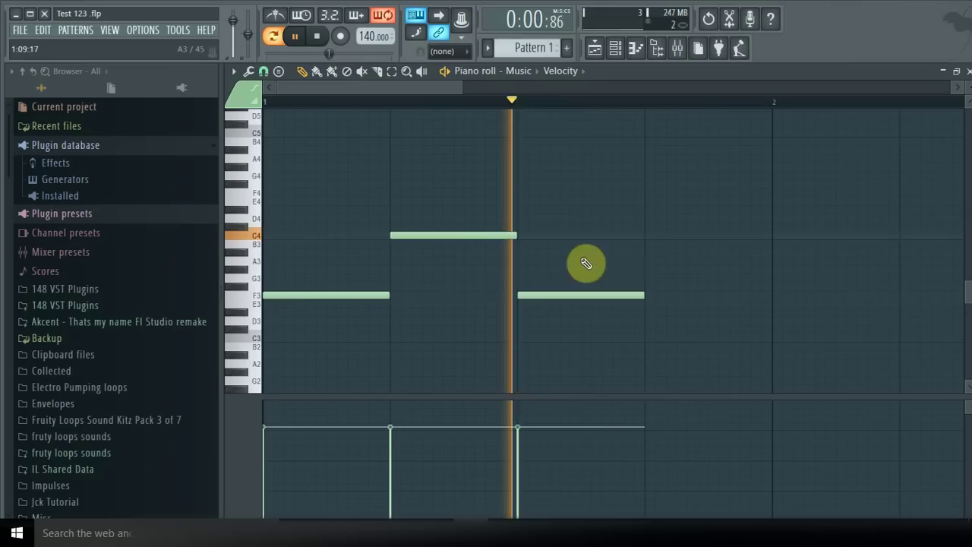
left_click(644, 237)
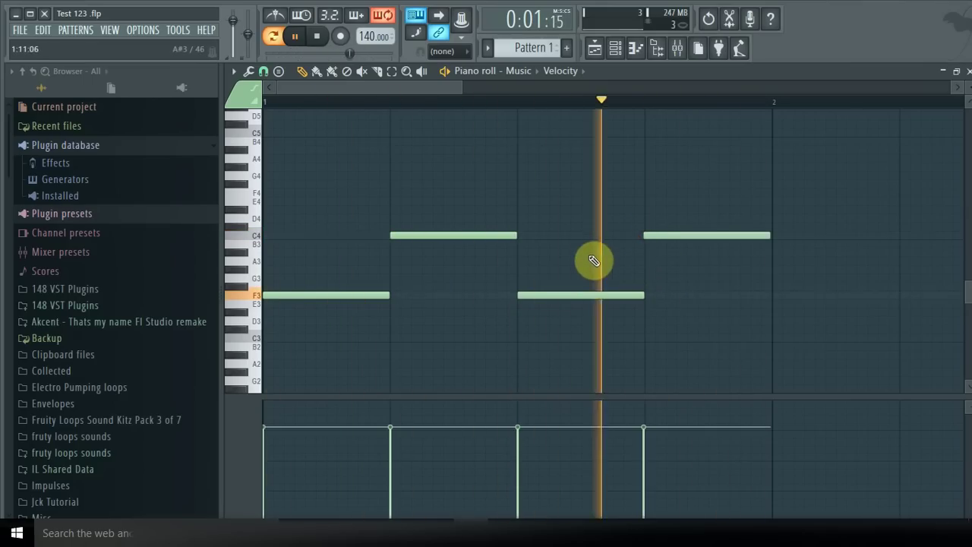
left_click(778, 329)
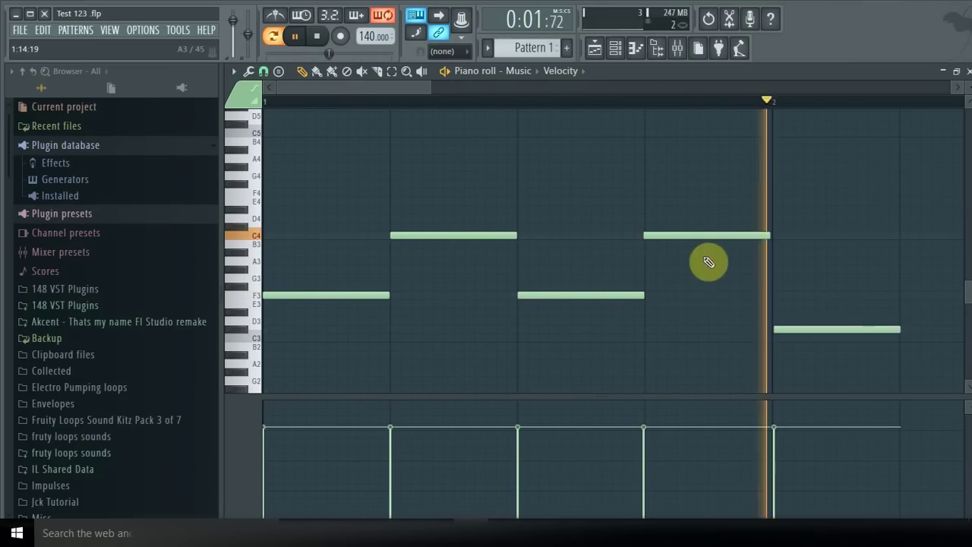
left_click_drag(784, 327, 782, 328)
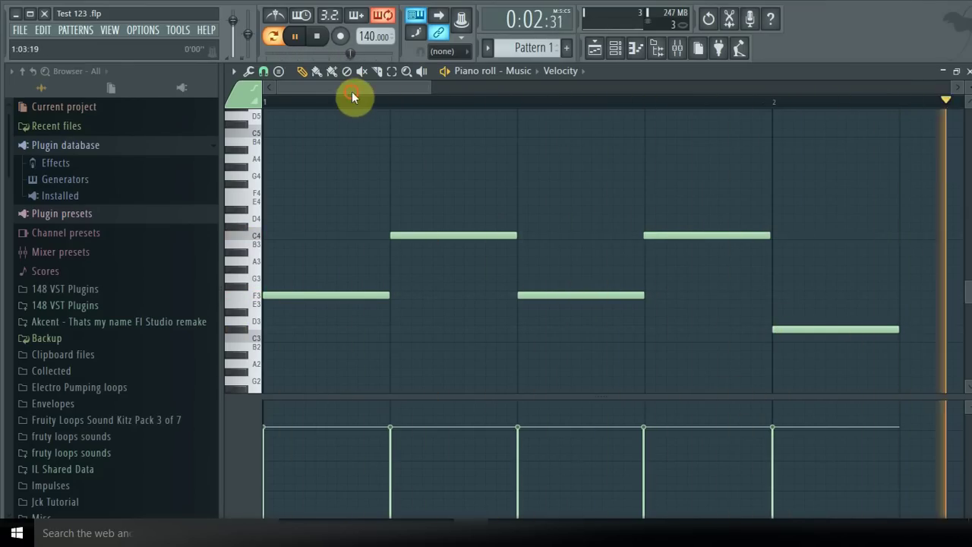
Step: Add one-beat notes G2, C#3 and F3 on beats 2, 3 and 4 of bar 2
left_click_drag(354, 91, 371, 111)
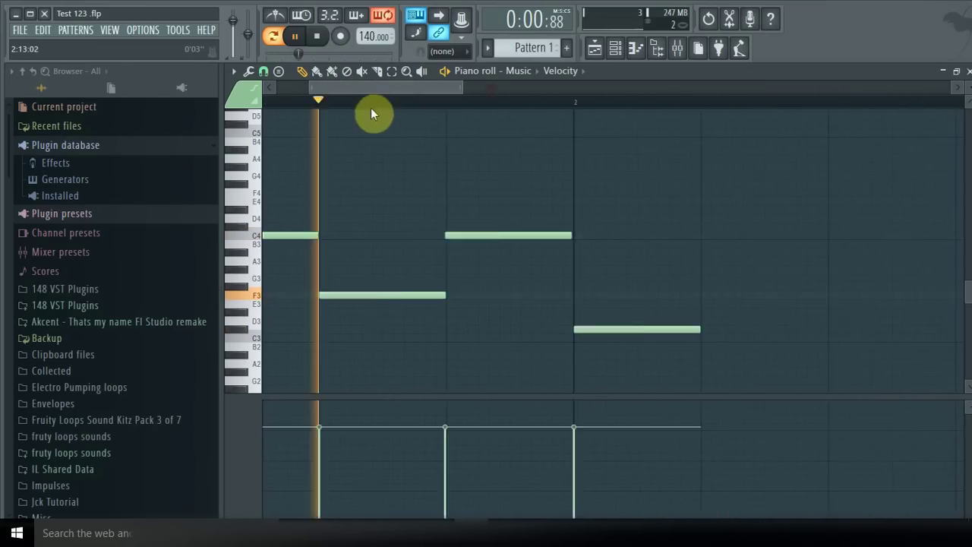
scroll(619, 361, "down", 4)
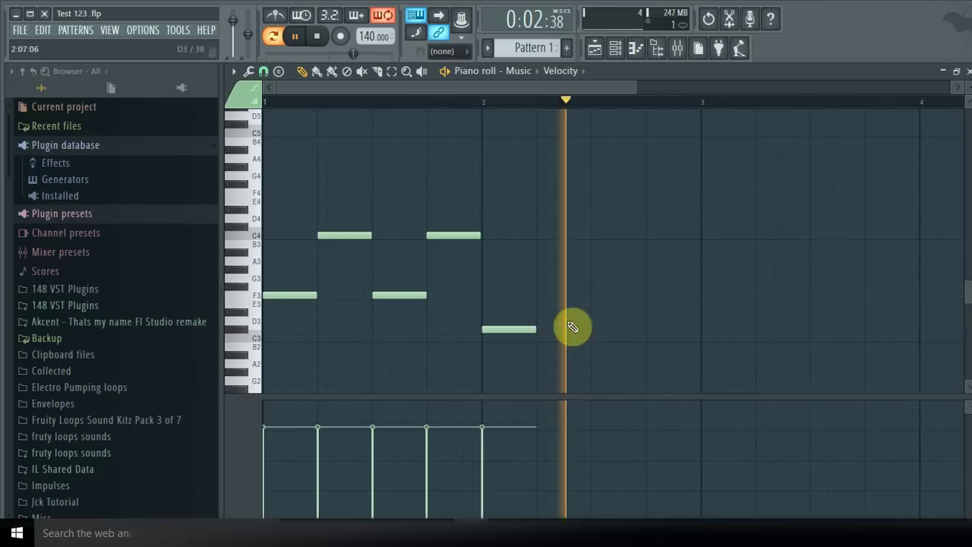
left_click(544, 380)
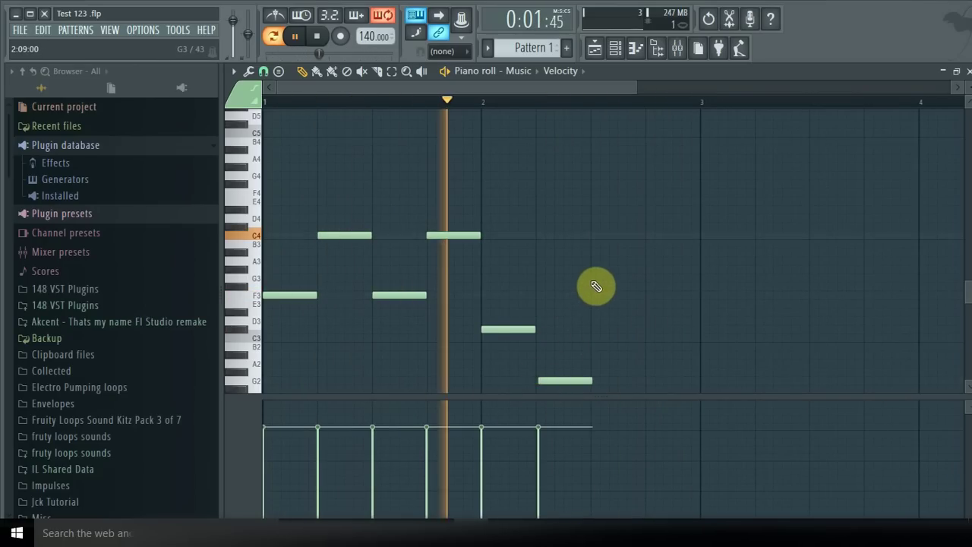
left_click(597, 330)
left_click(646, 297)
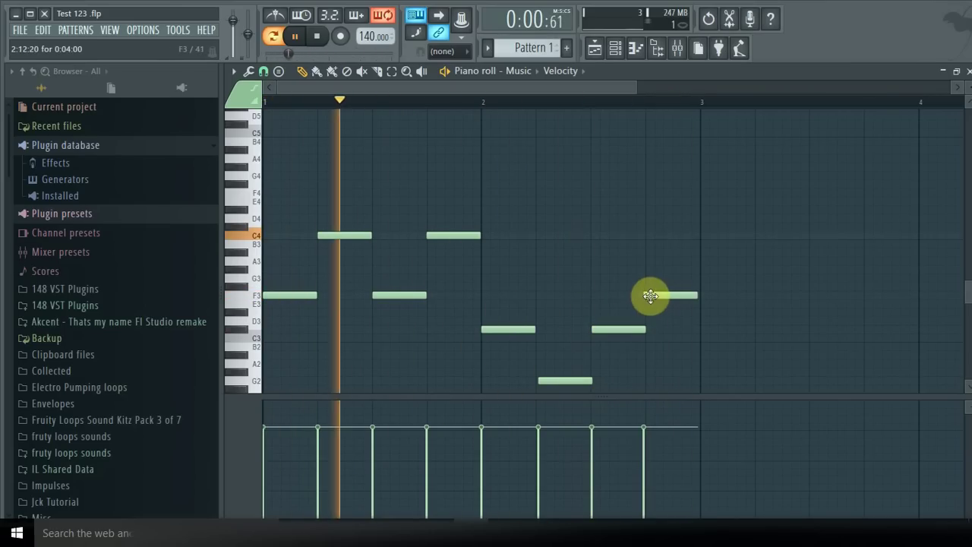
Step: Change the last two notes of bar 2 to F3 and C4, close the piano roll and stop playback
right_click(615, 331)
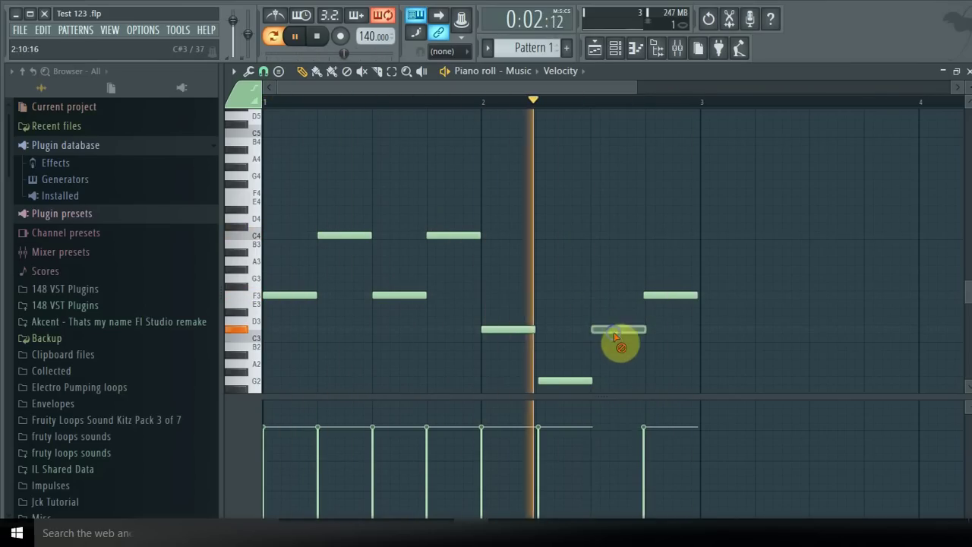
left_click(593, 294)
left_click_drag(658, 295, 659, 239)
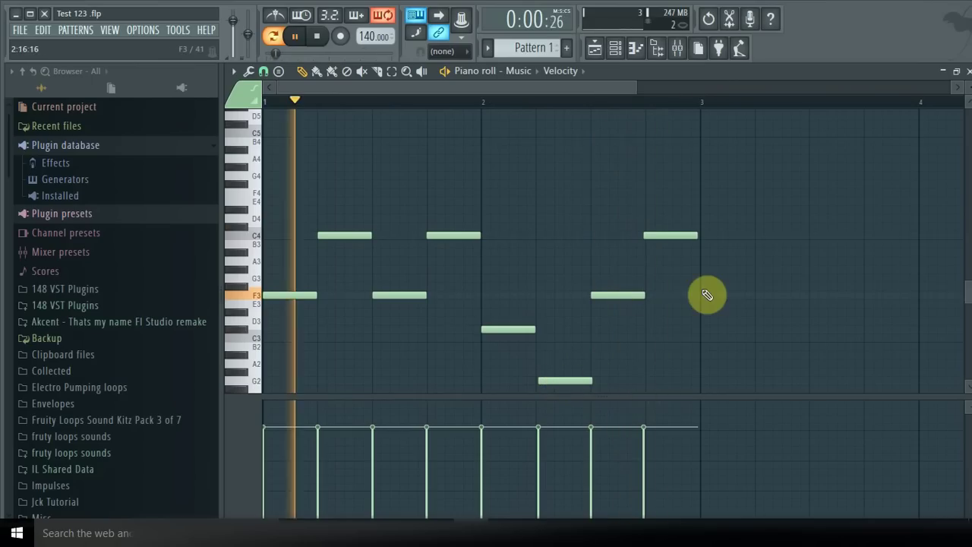
left_click(968, 70)
key("space")
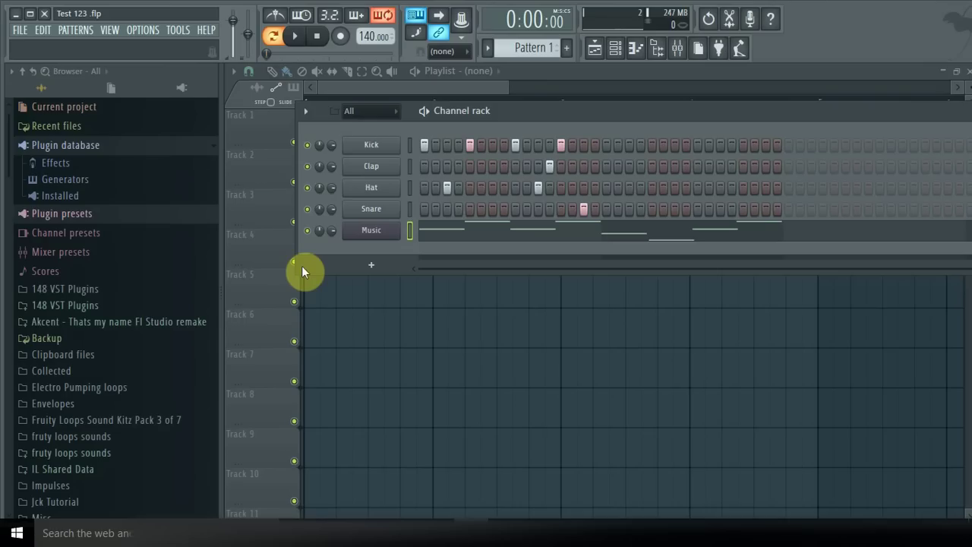
left_click(374, 267)
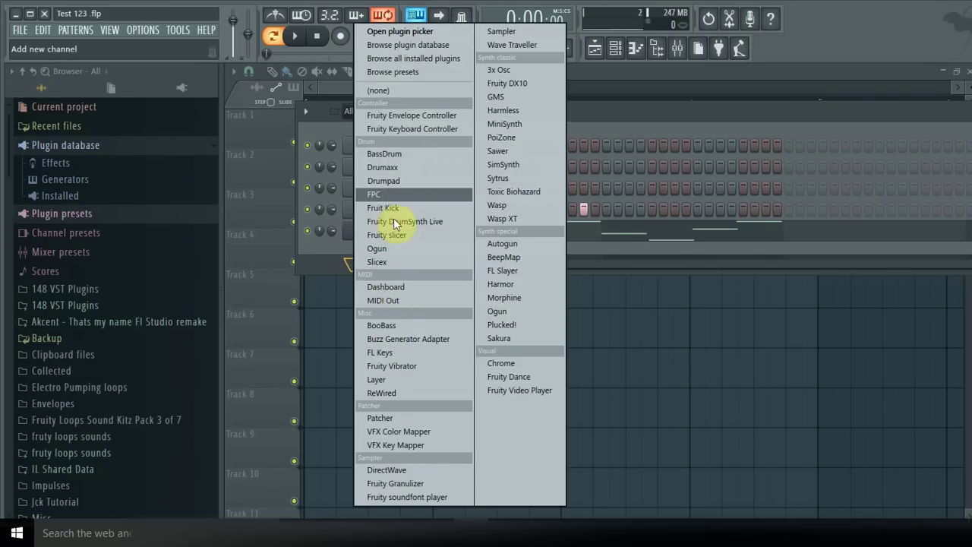
left_click(760, 109)
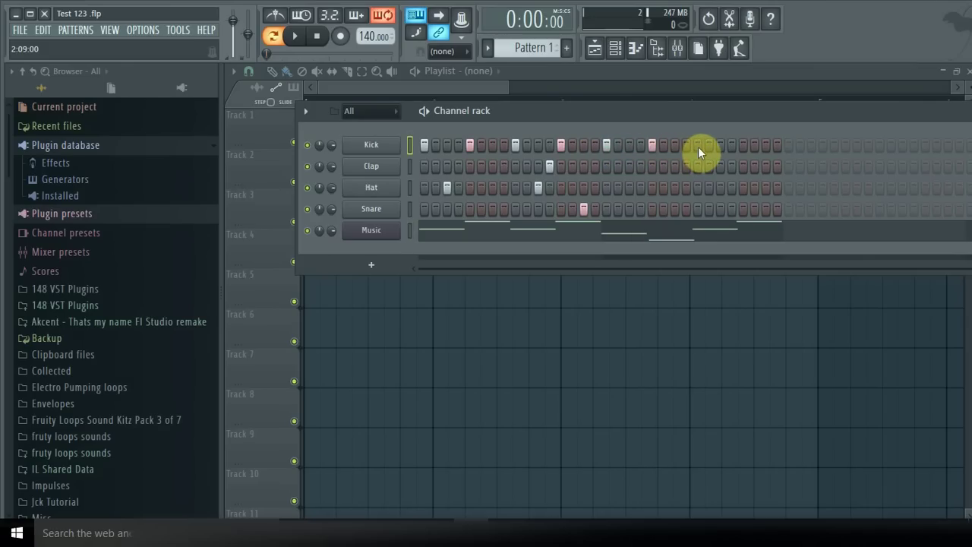
Step: Extend the beat into bar 2 with Kick on steps 17, 21, 25, 29, Clap on 28, Hat on 19, 27 and Snare on 31, and play it
left_click(741, 145)
left_click(731, 168)
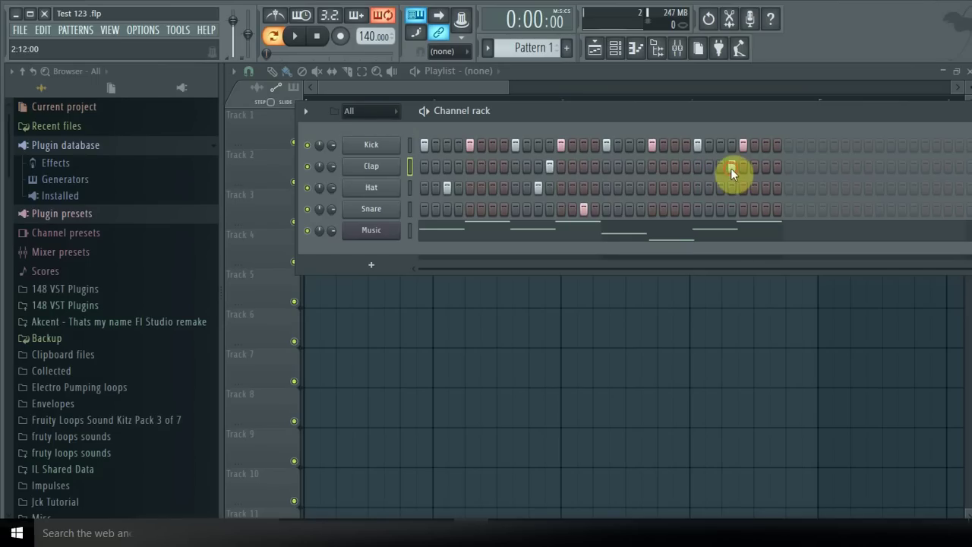
right_click(620, 189)
left_click(631, 189)
left_click(764, 209)
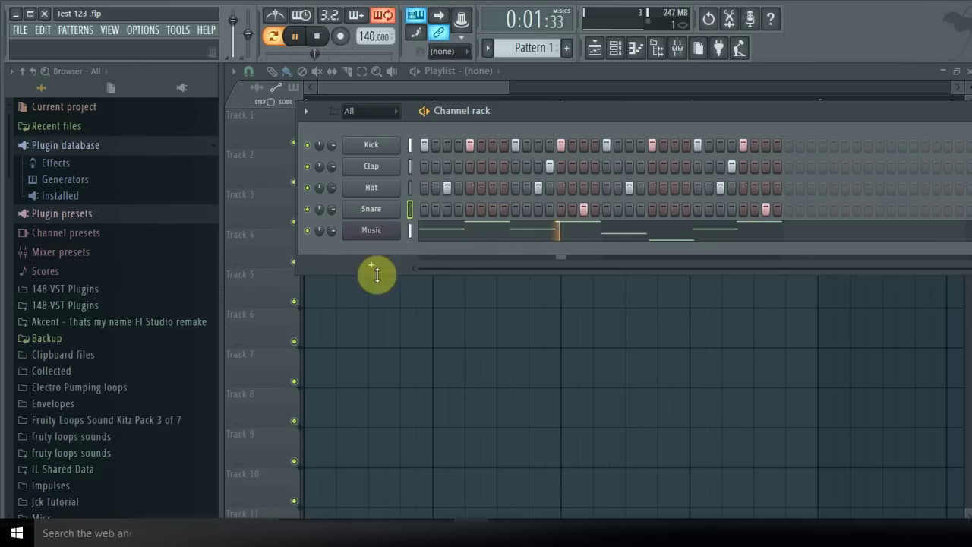
left_click(316, 37)
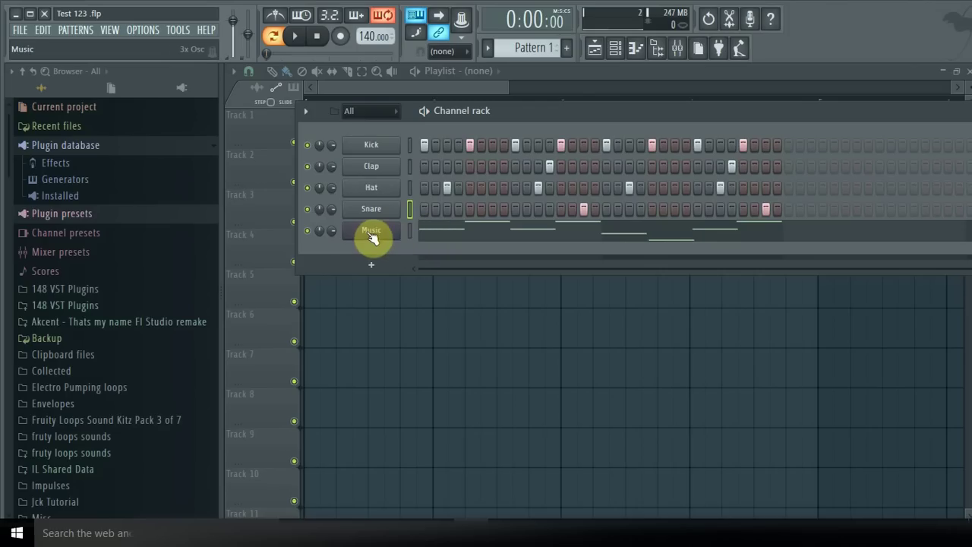
Step: Add a Sytrus channel to the channel rack, load its Flute preset and close the plugin window
left_click(372, 267)
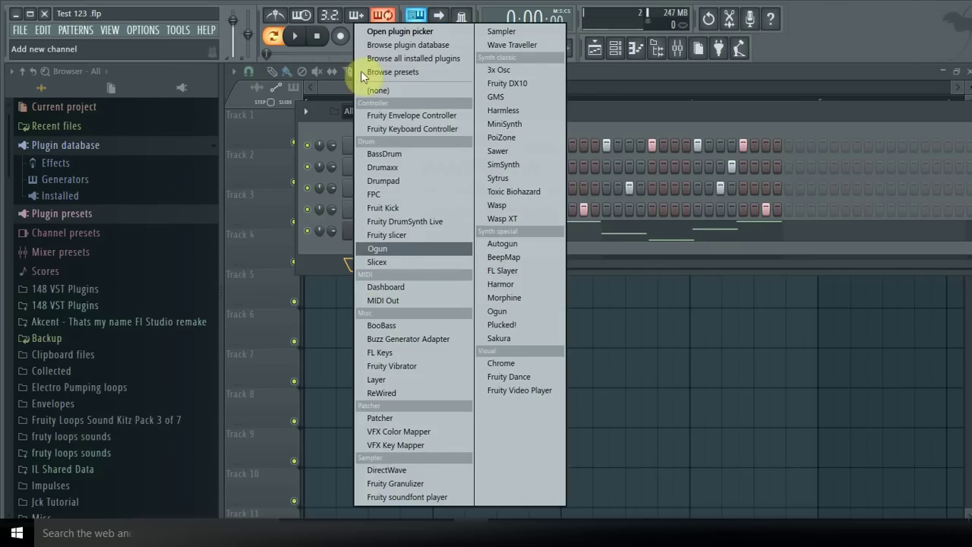
left_click(501, 180)
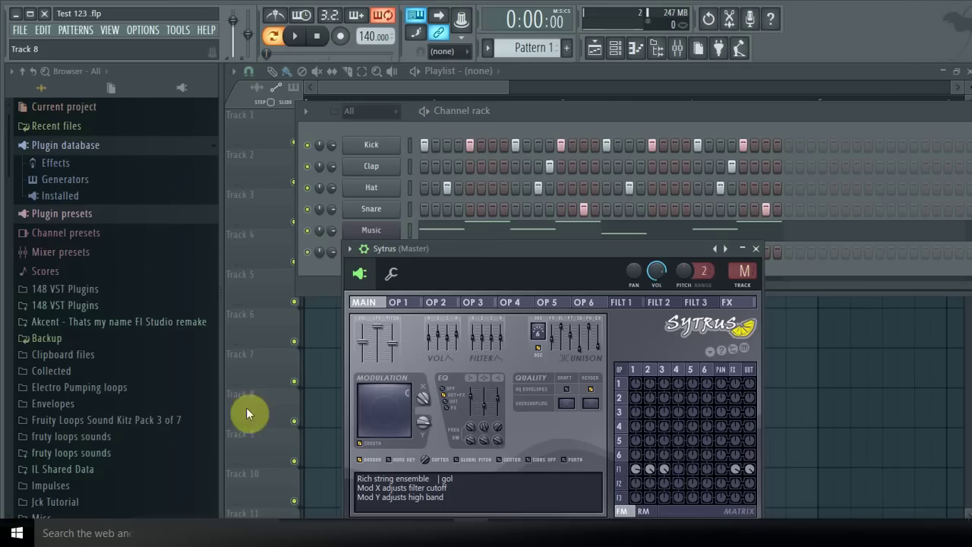
left_click(351, 251)
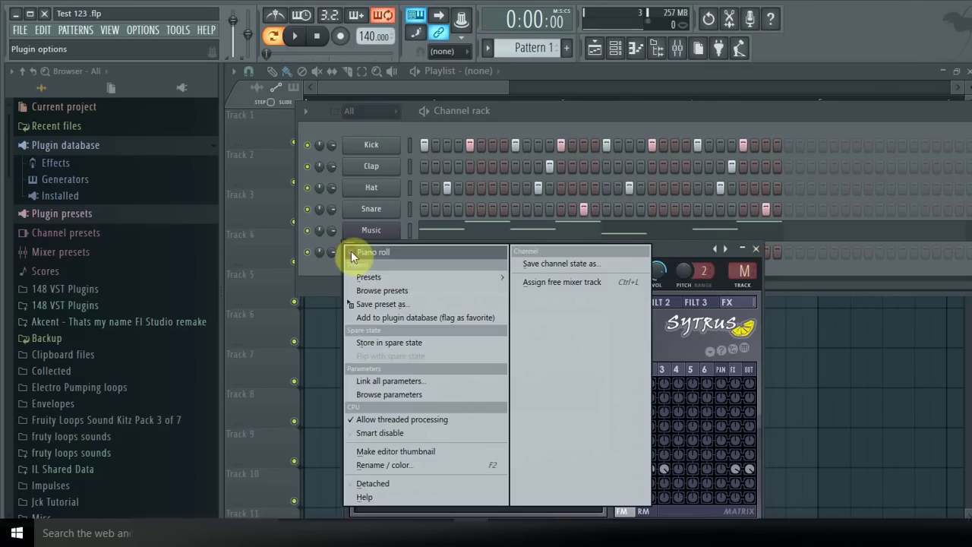
left_click(359, 281)
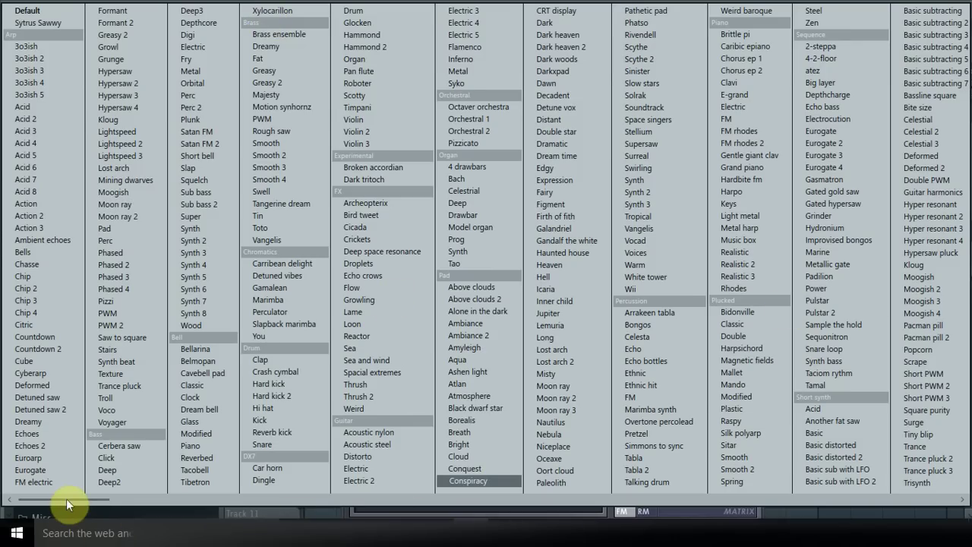
left_click_drag(67, 498, 962, 462)
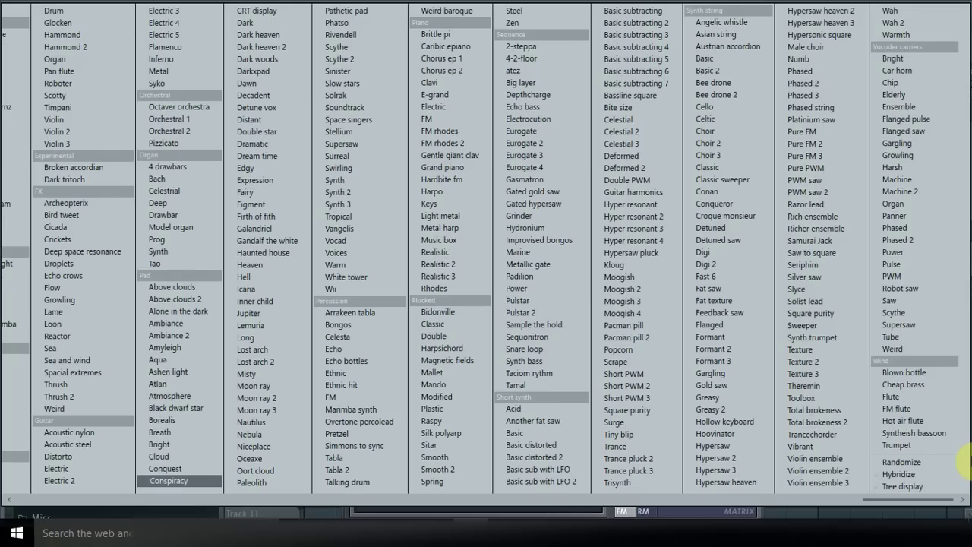
left_click(901, 396)
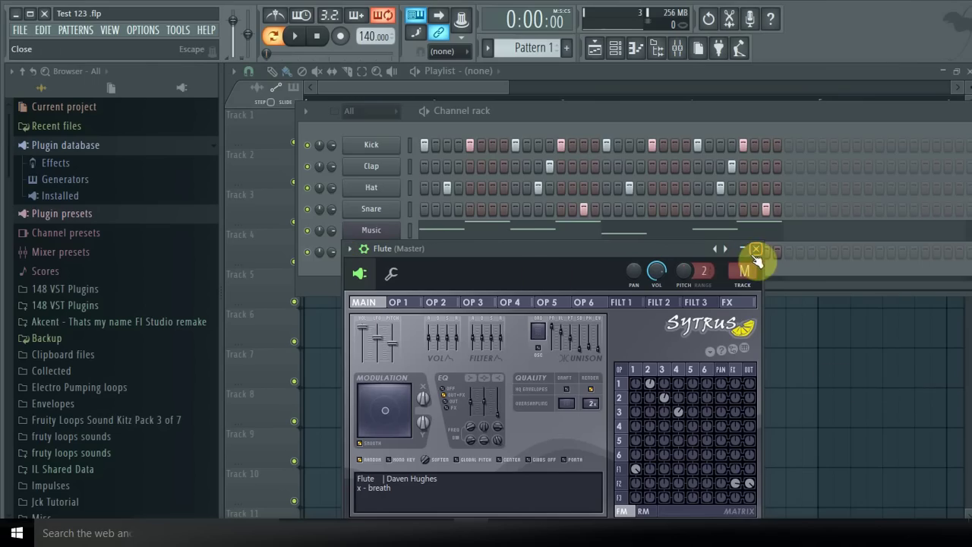
left_click(756, 251)
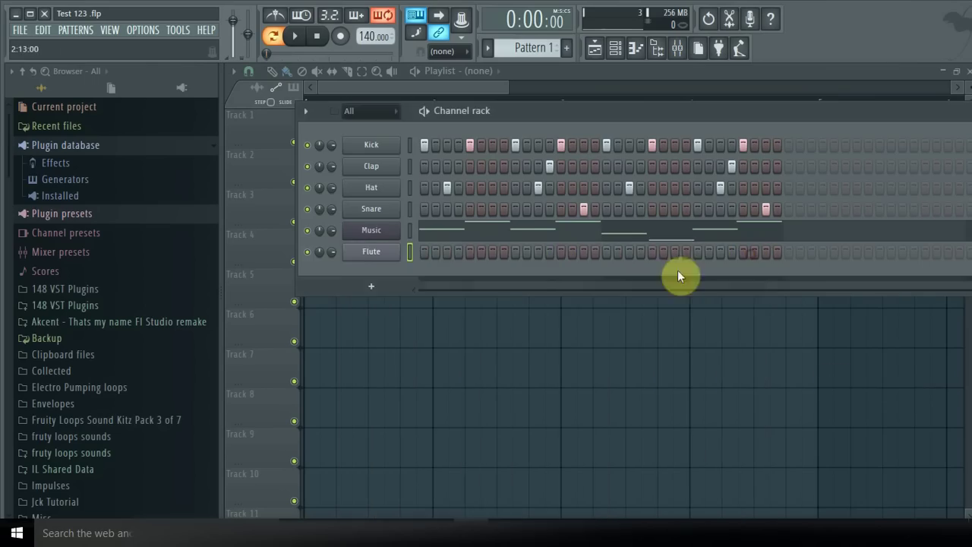
right_click(389, 260)
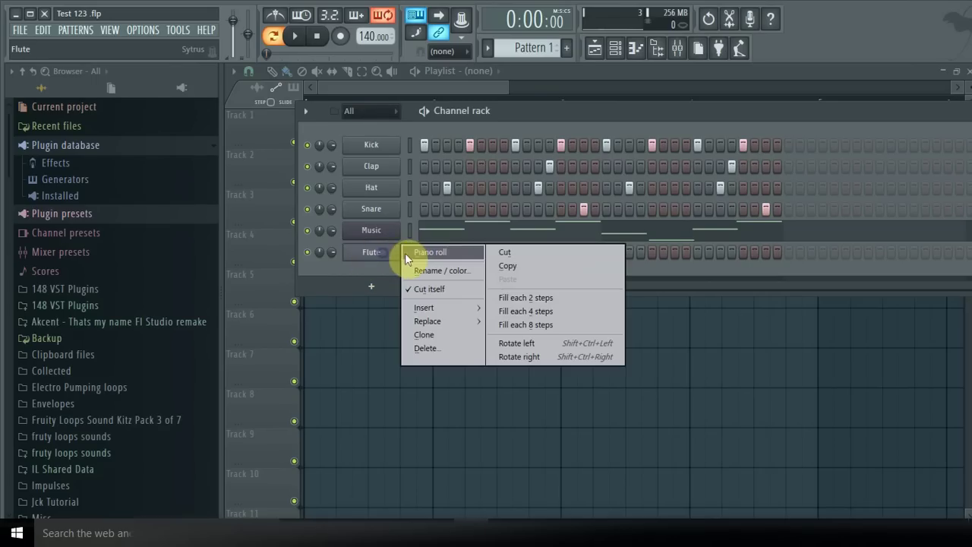
left_click(414, 251)
left_click(296, 267)
left_click(342, 311)
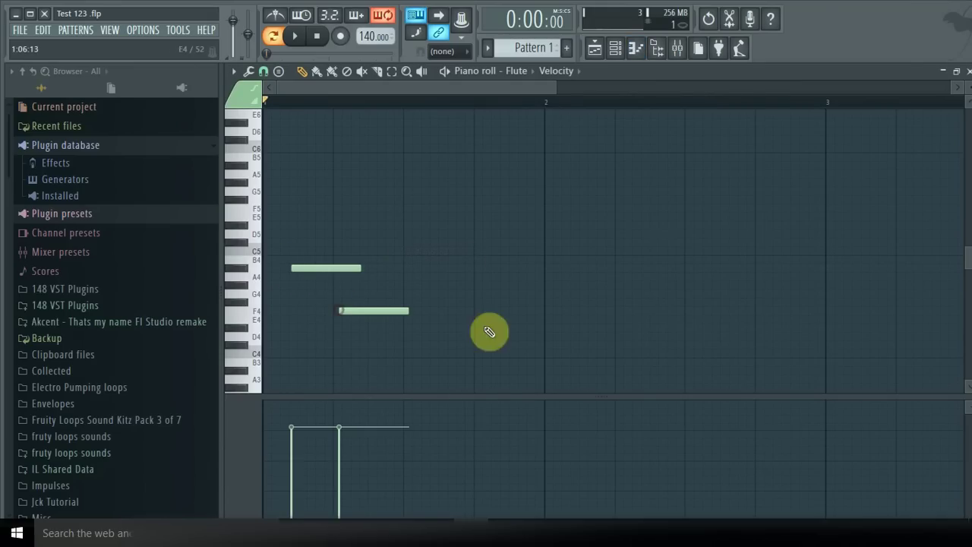
left_click(526, 328)
left_click(605, 285)
left_click(577, 234)
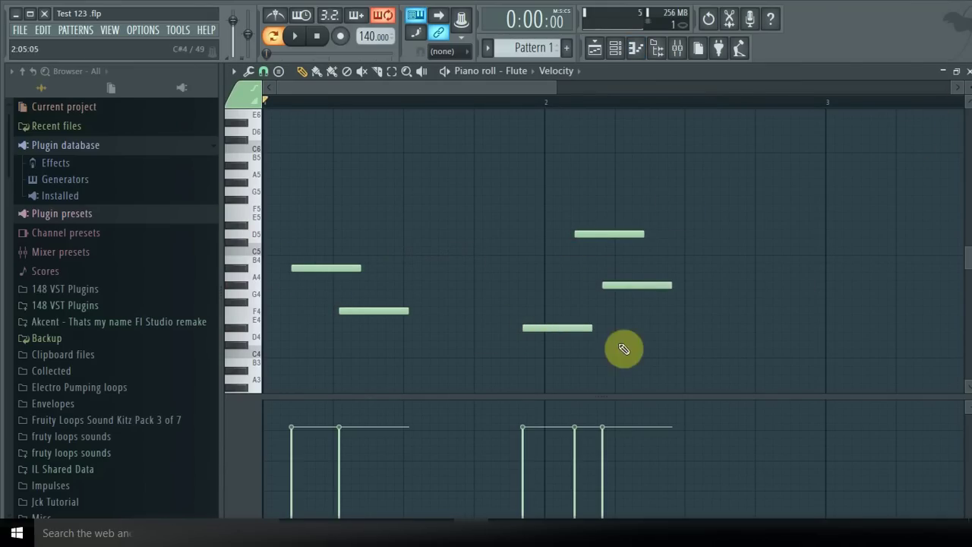
right_click(570, 328)
right_click(661, 285)
right_click(622, 234)
right_click(399, 311)
right_click(322, 282)
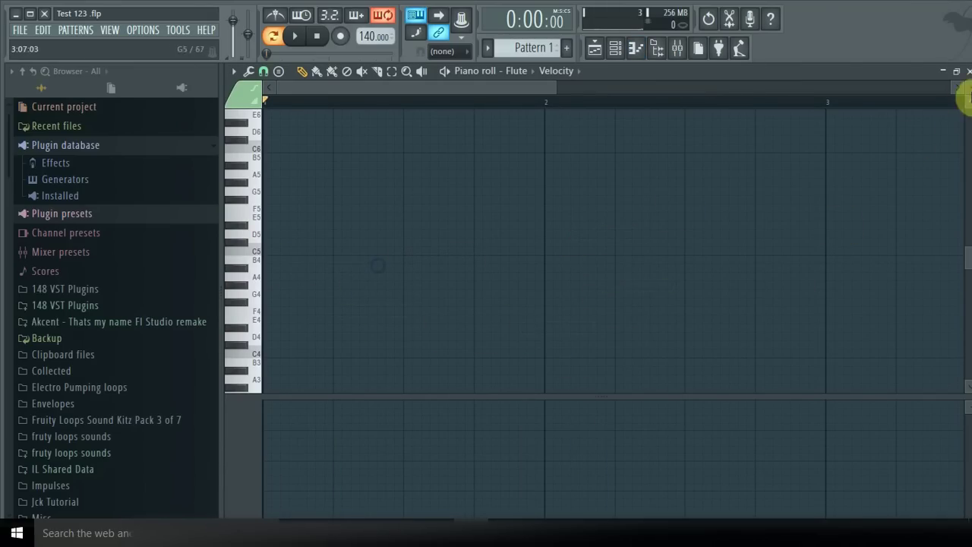
left_click(968, 71)
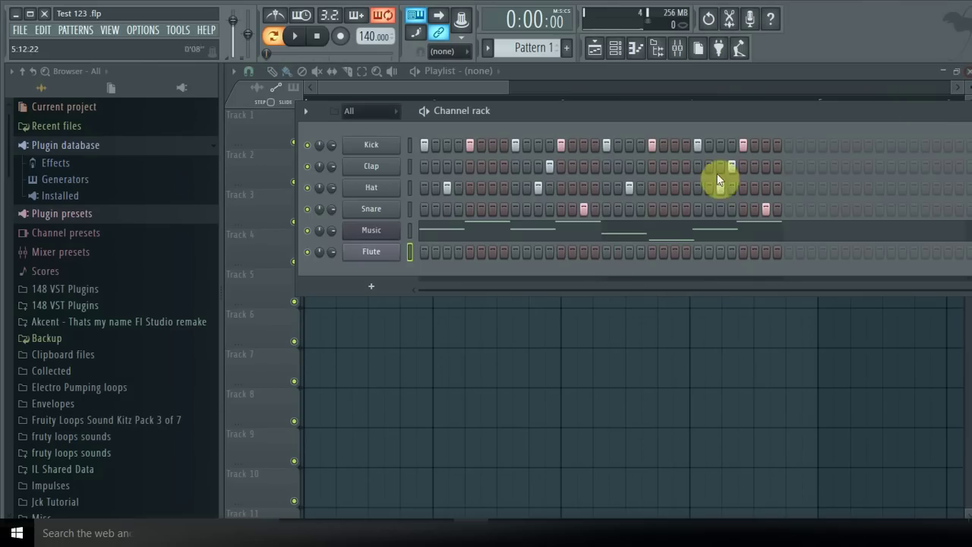
Step: Copy the Music channel's notes, paste them into the Flute channel, and play the pattern to hear both together
right_click(381, 230)
left_click(511, 249)
right_click(391, 254)
left_click(525, 276)
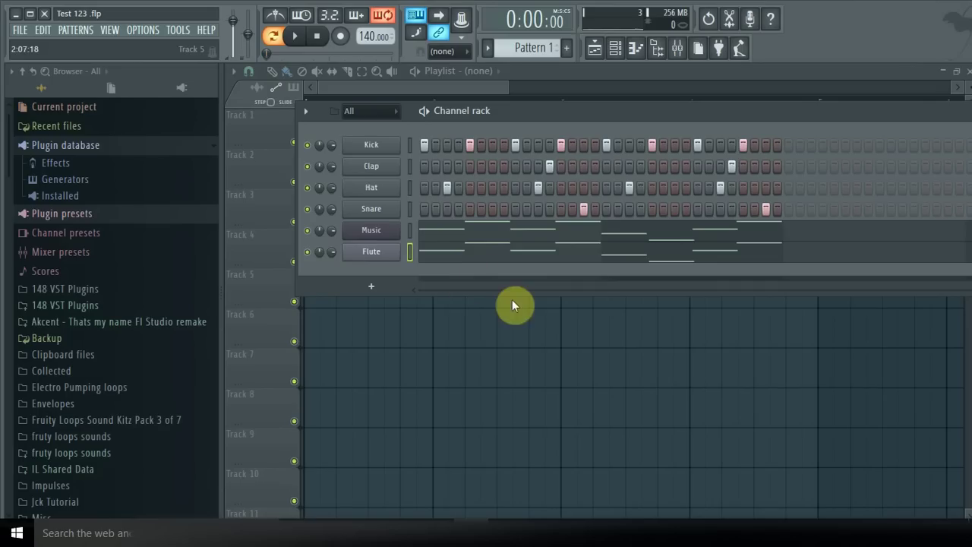
key("space")
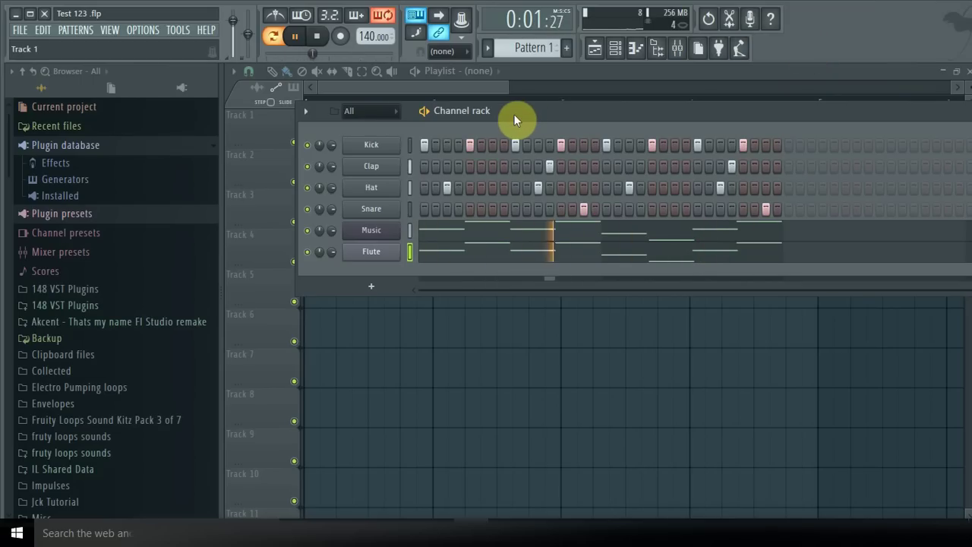
key("space")
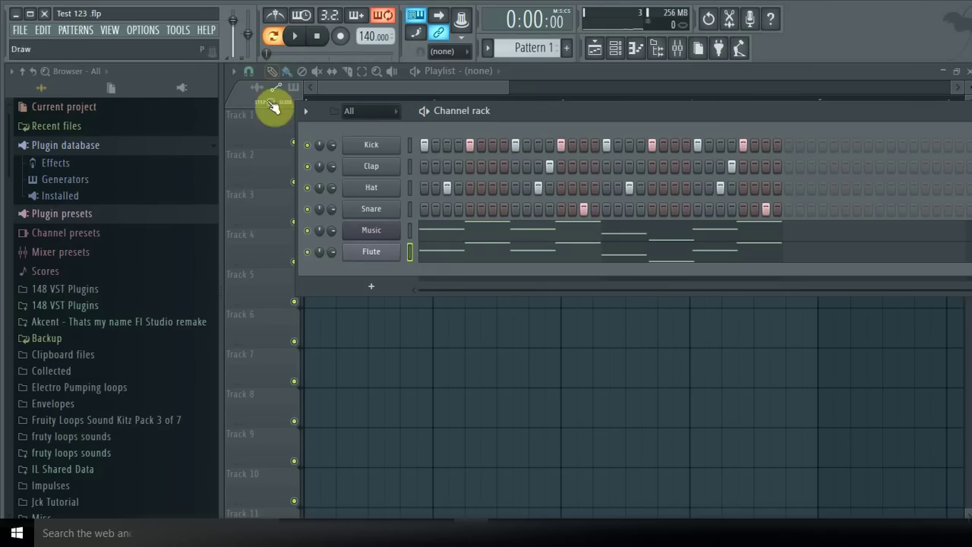
Step: Save the project under its existing file name
left_click(20, 29)
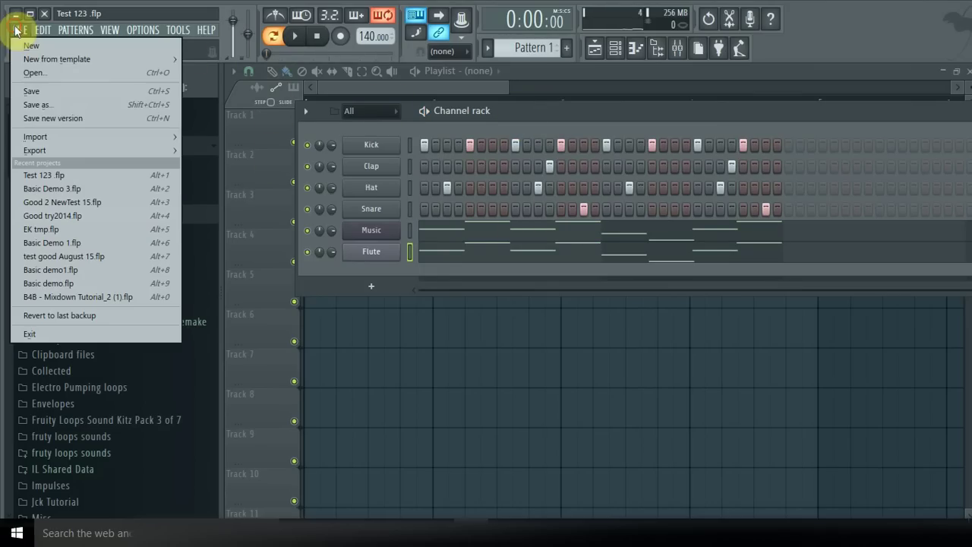
left_click(48, 94)
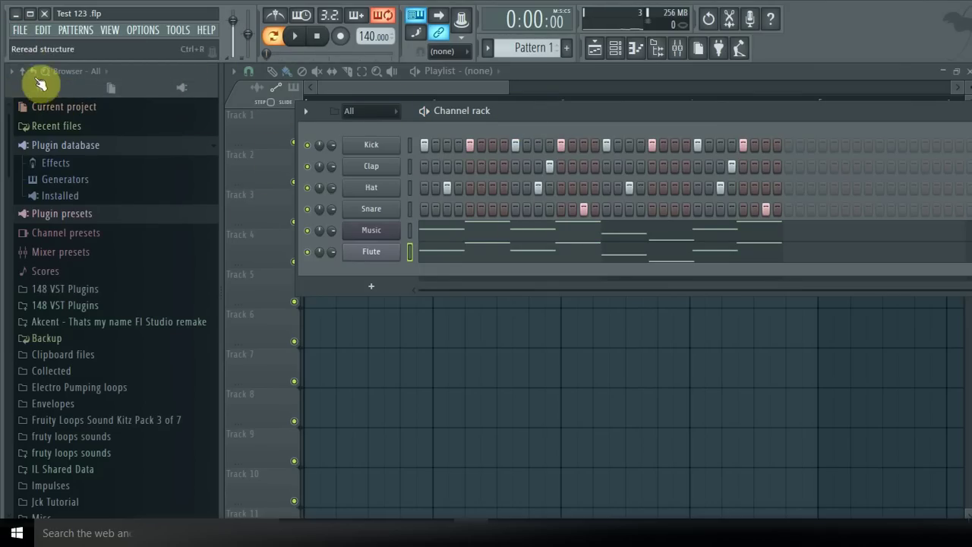
left_click(20, 30)
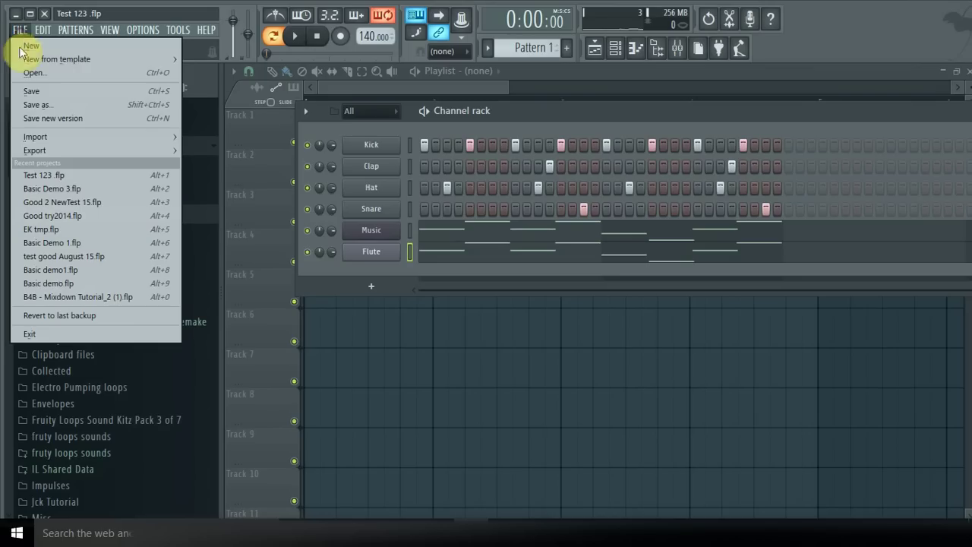
mouse_move(35, 150)
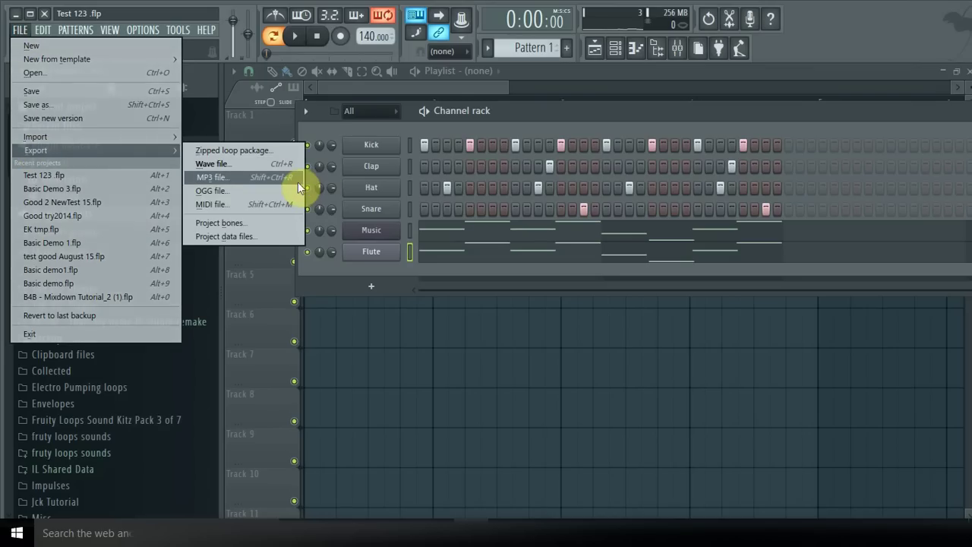
left_click(436, 88)
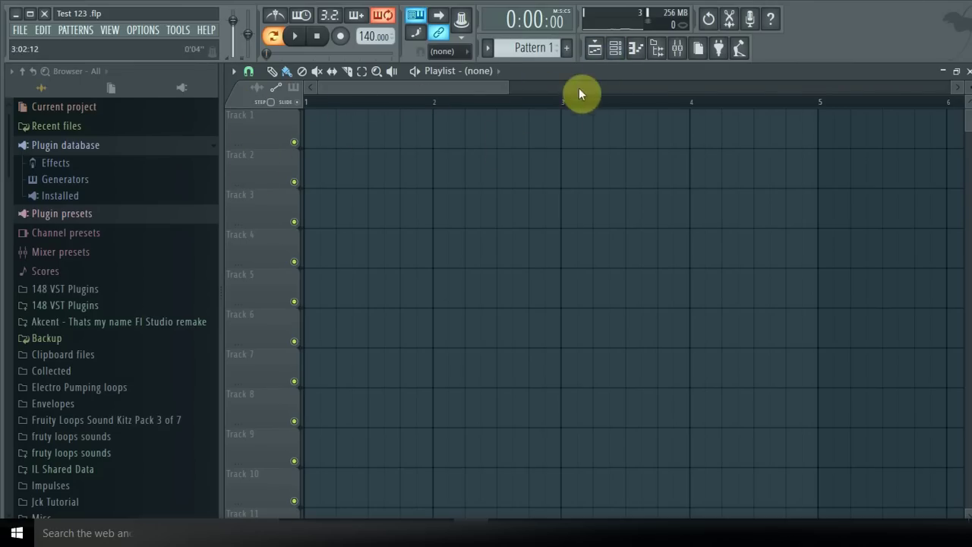
left_click(617, 50)
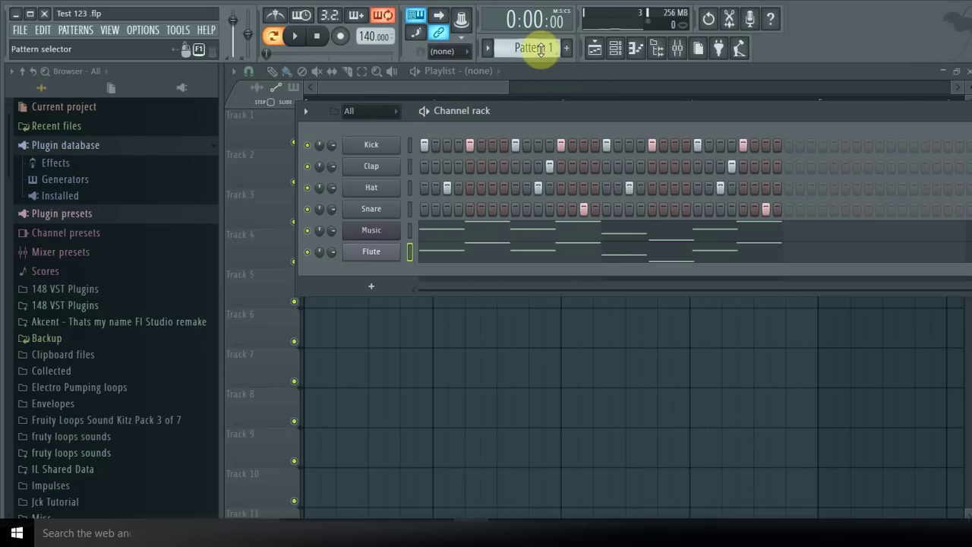
Step: Browse the empty patterns, return to Pattern 1 and clone it
left_click(566, 48)
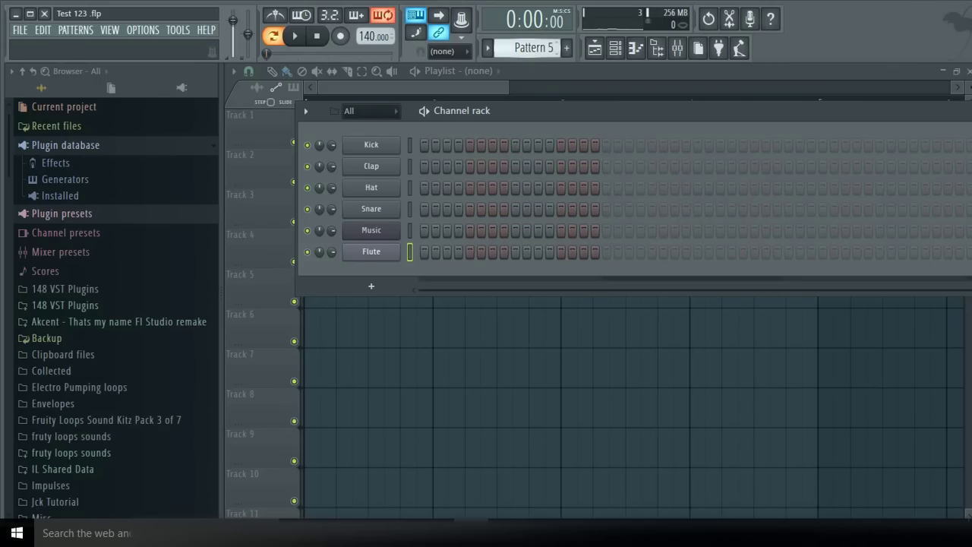
left_click_drag(539, 50, 540, 58)
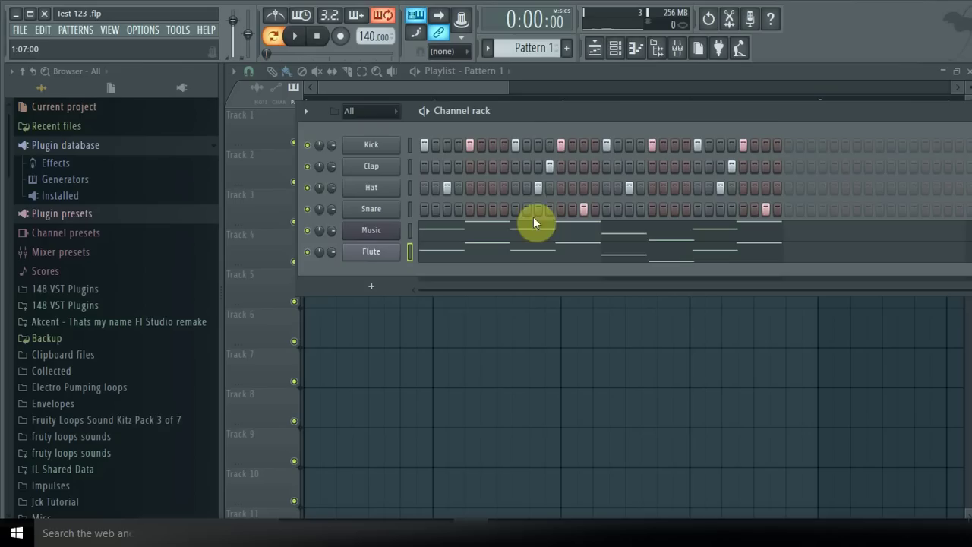
left_click(488, 51)
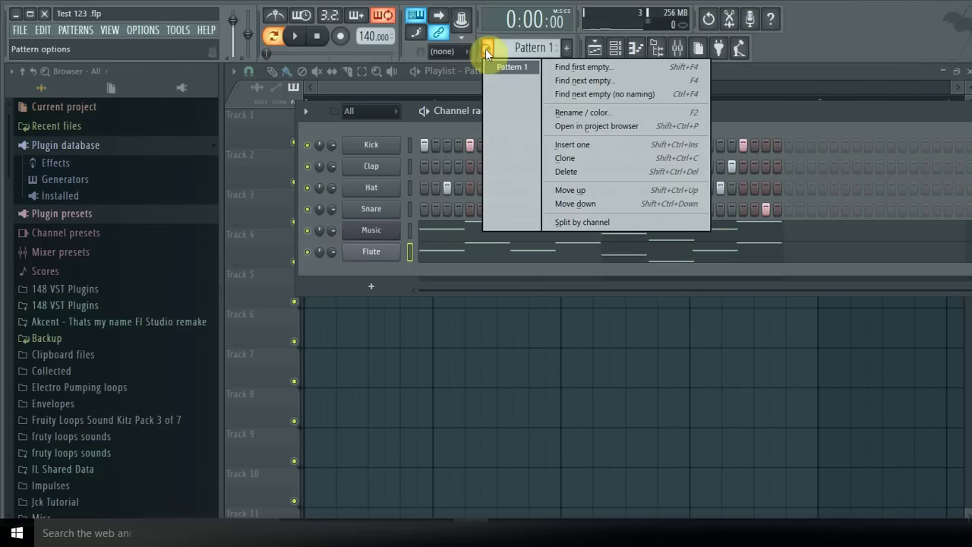
left_click(573, 157)
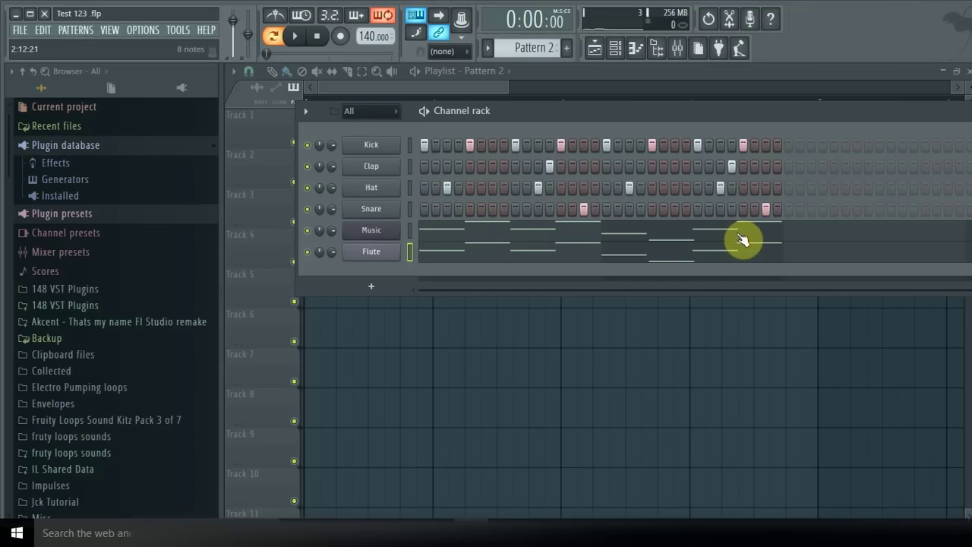
Step: Swap the last two Music notes of bar 2 in Pattern 2, with C4 on beat 3 and F3 on beat 4, and play it
left_click(297, 40)
left_click(807, 237)
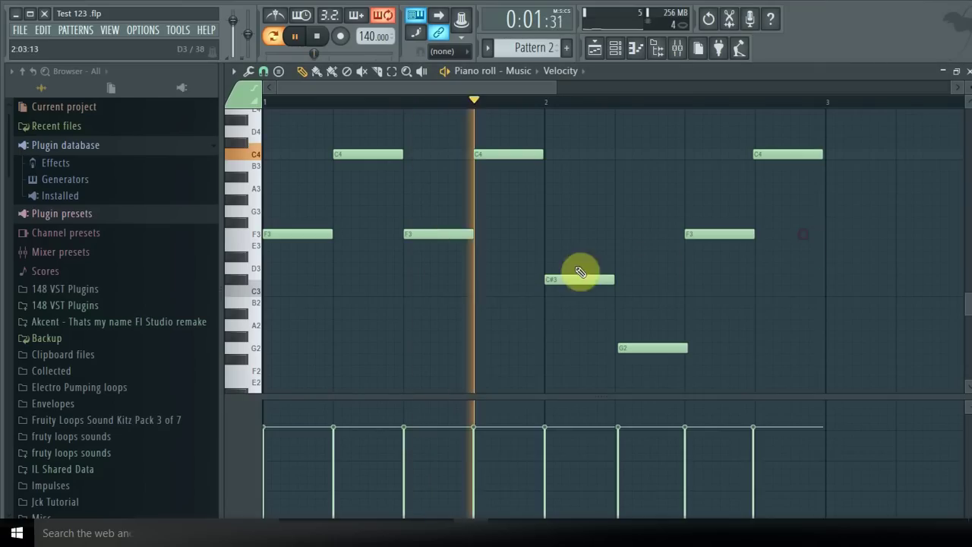
scroll(505, 291, "down", 5)
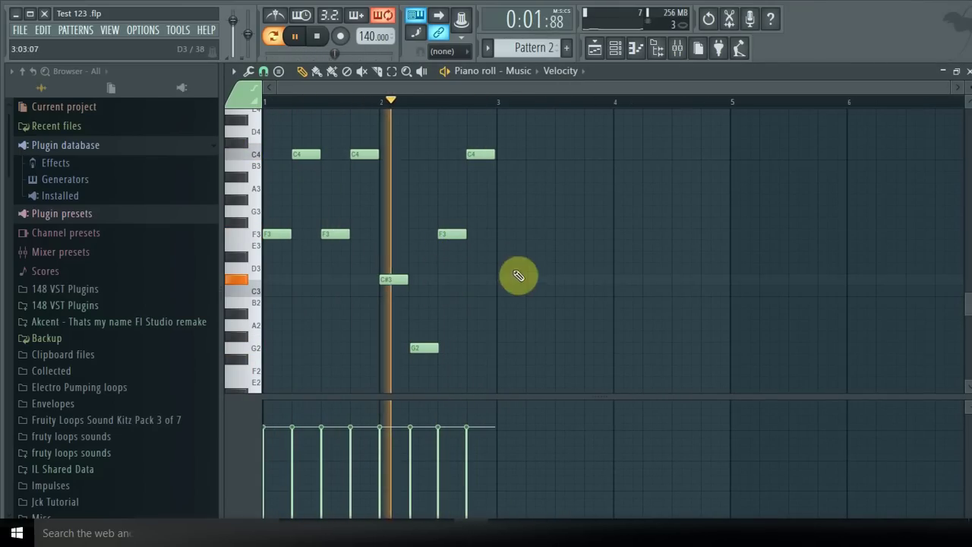
key("space")
left_click(443, 237)
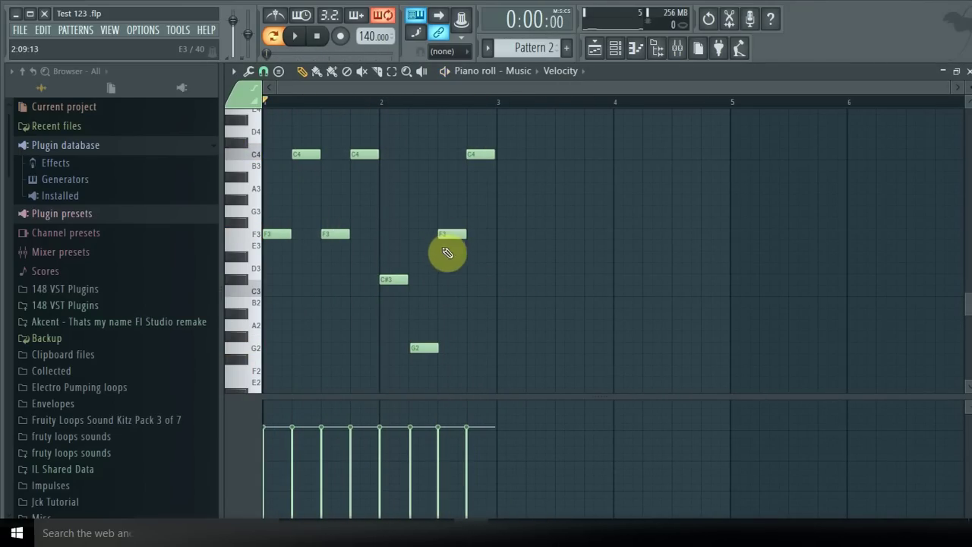
mouse_move(466, 155)
left_mouse_down()
mouse_move(445, 157)
mouse_move(450, 164)
left_mouse_up()
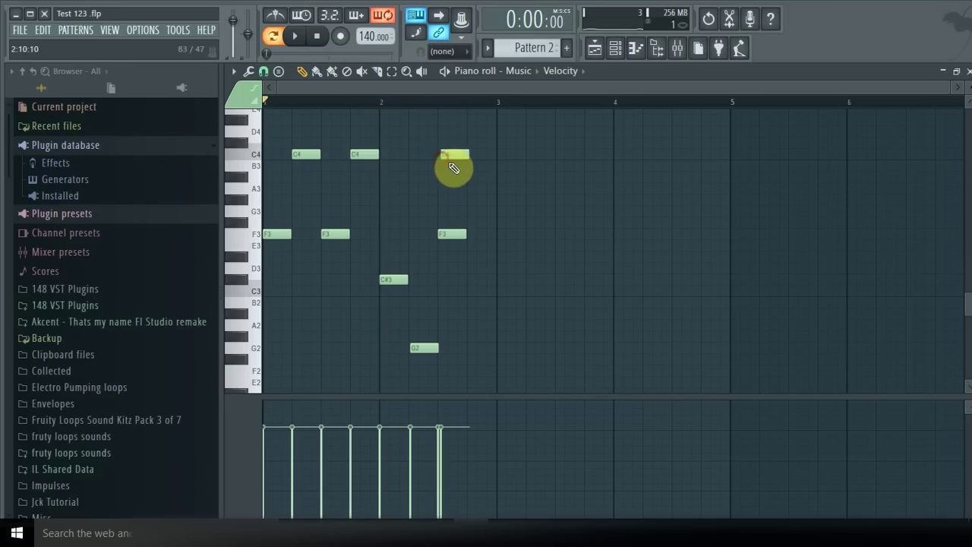
left_click(452, 233)
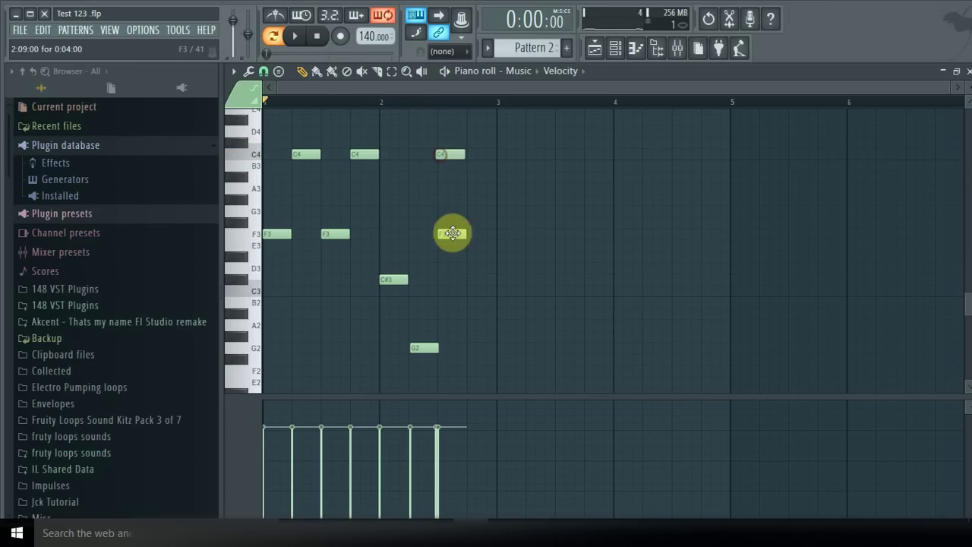
left_click_drag(451, 235, 478, 235)
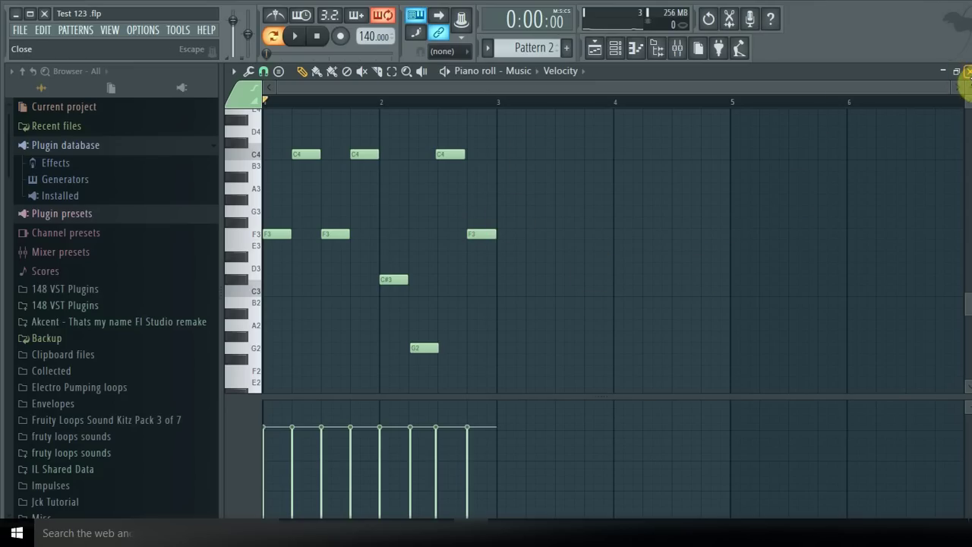
key("space")
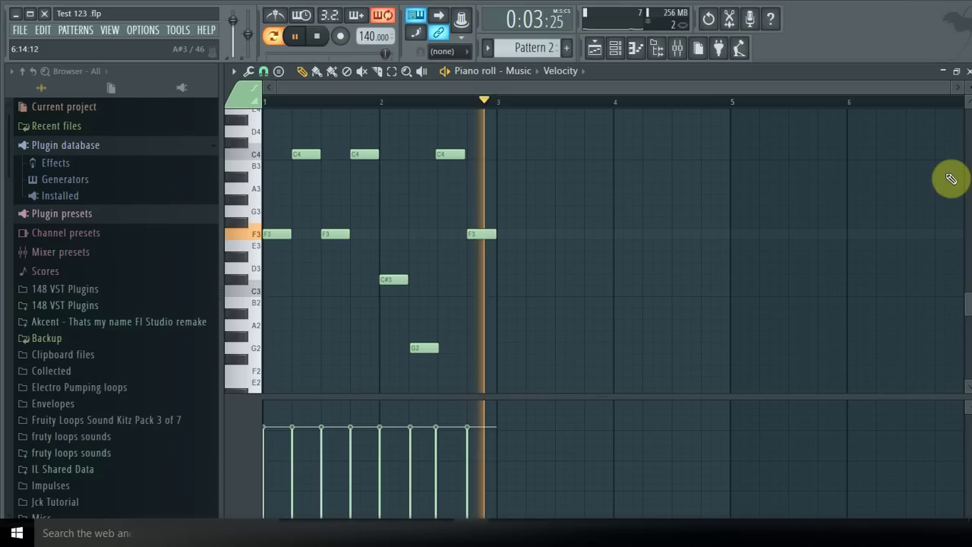
key("space")
Step: Replace the C4 on beat 3 of bar 2 with G#3, play the melody and close the piano roll
right_click(443, 151)
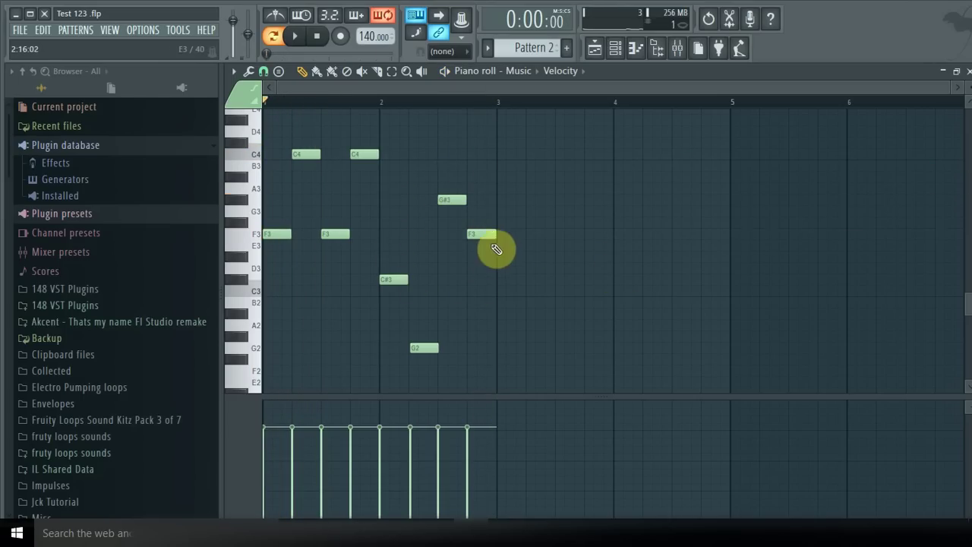
key("space")
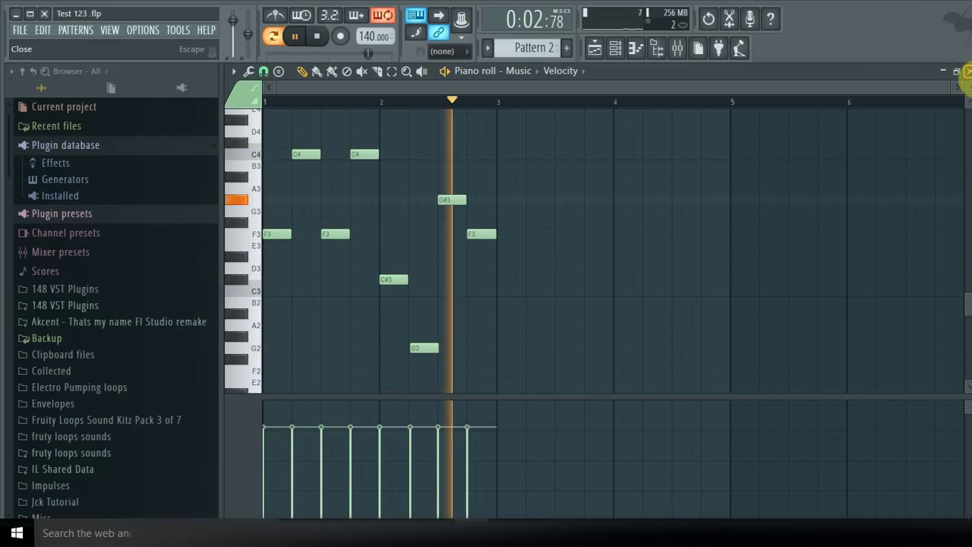
left_click(967, 71)
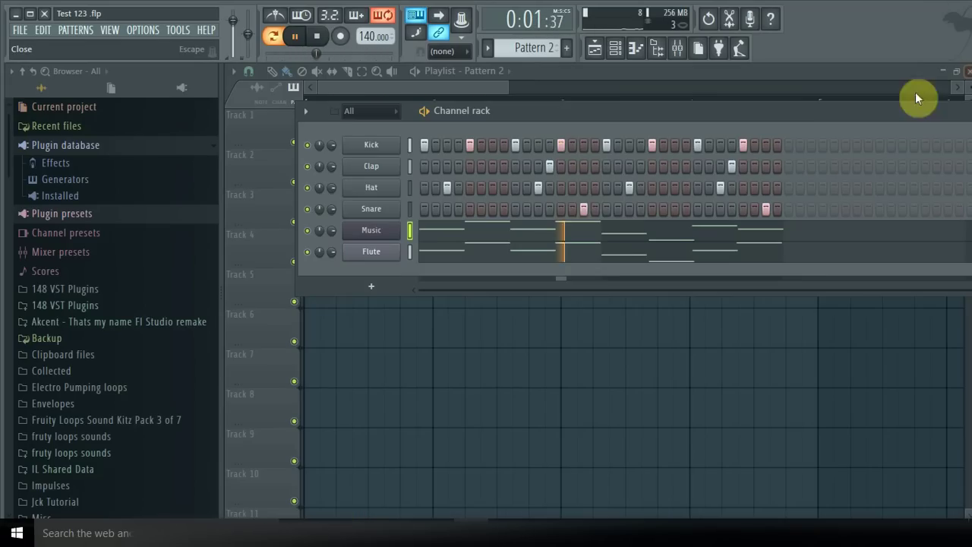
key("space")
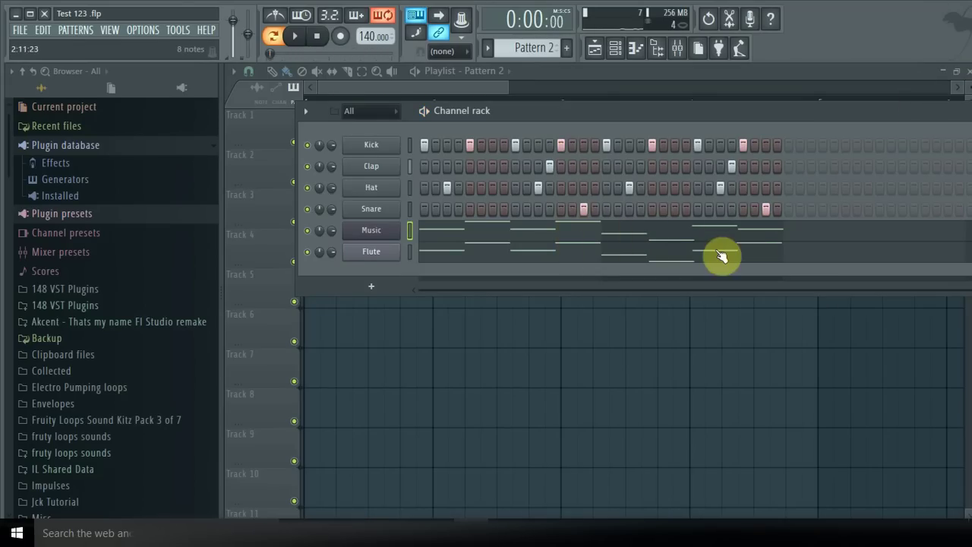
Step: Check the Flute notes in Pattern 2, then replace them with a copy of the Music channel's notes
left_click(767, 256)
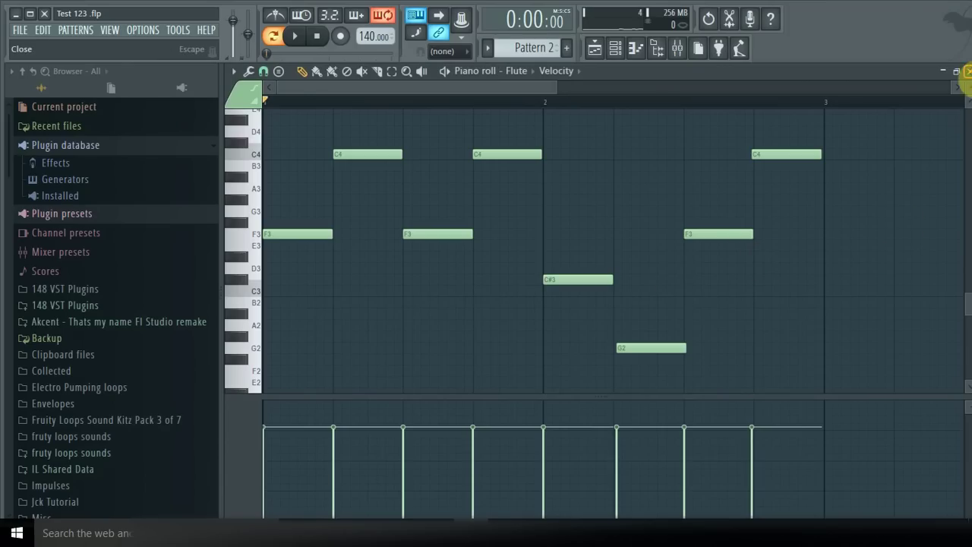
left_click(967, 72)
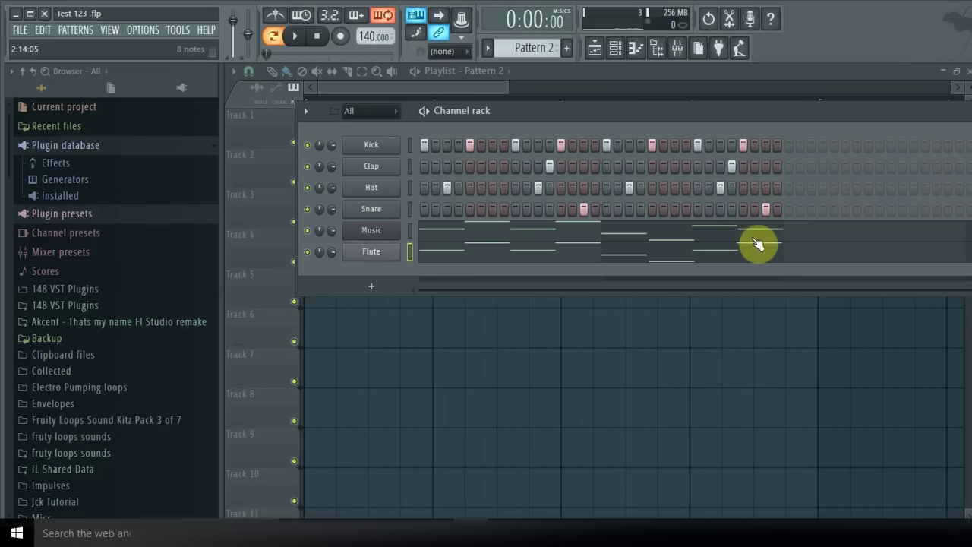
right_click(374, 238)
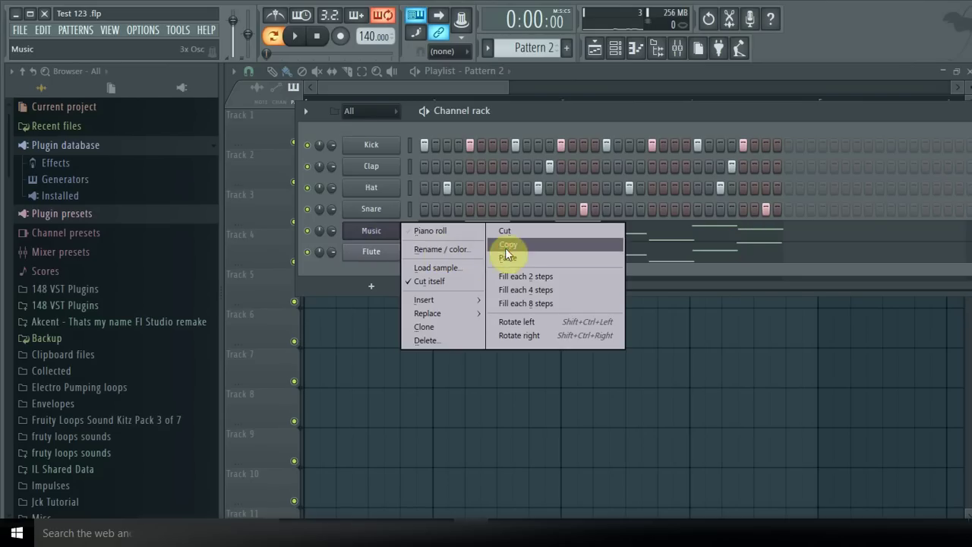
right_click(379, 255)
right_click(375, 253)
left_click(522, 278)
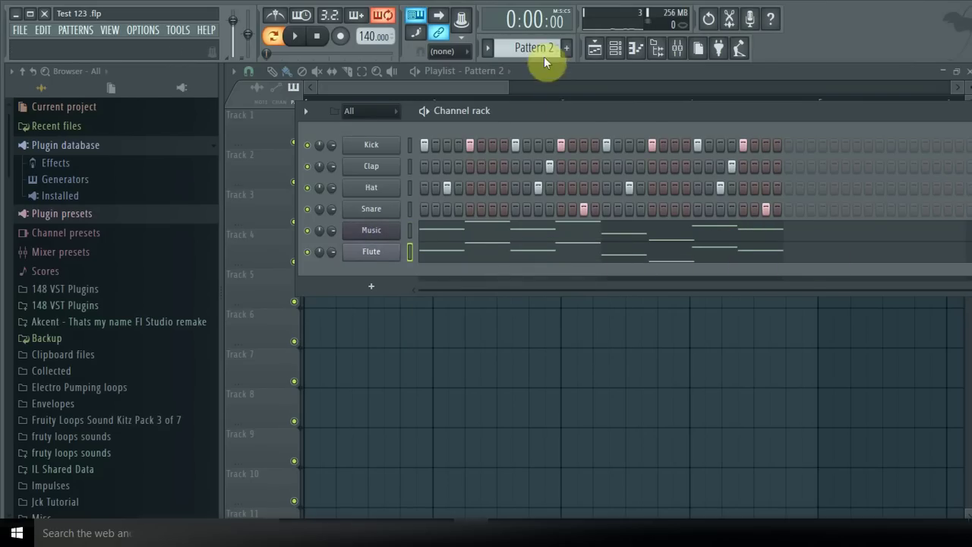
left_click(471, 90)
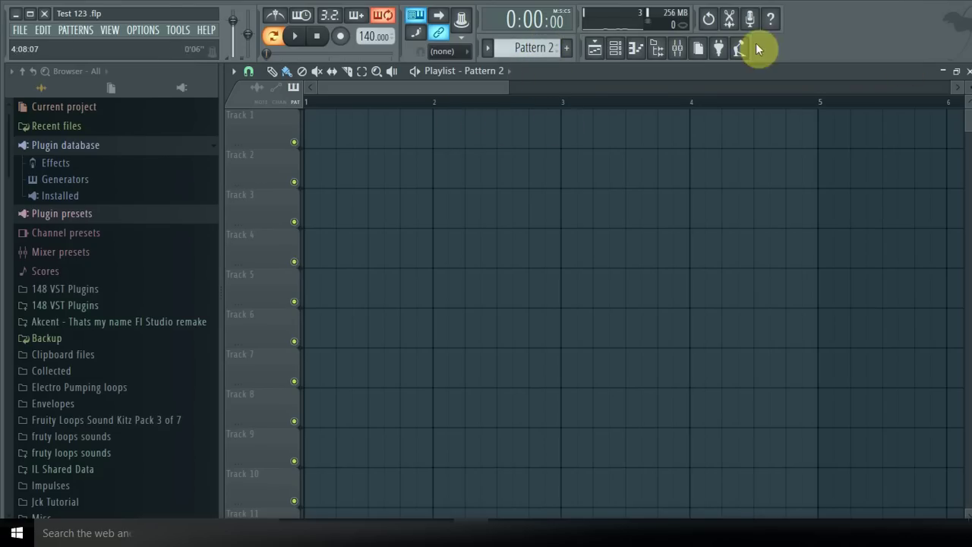
left_click(617, 50)
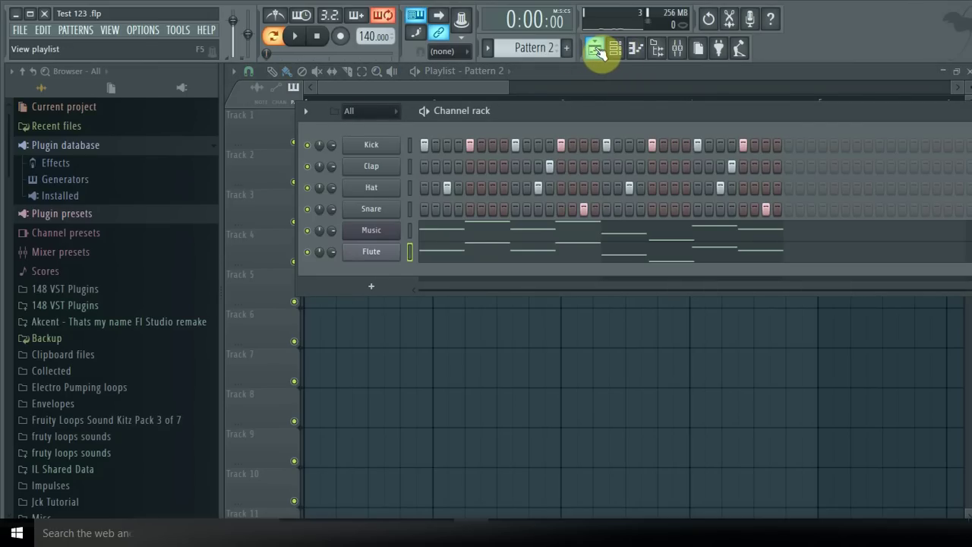
Step: Open the playlist and place a Pattern 2 clip on Track 1 starting at bar 3
left_click(597, 50)
left_click(597, 51)
left_click(596, 50)
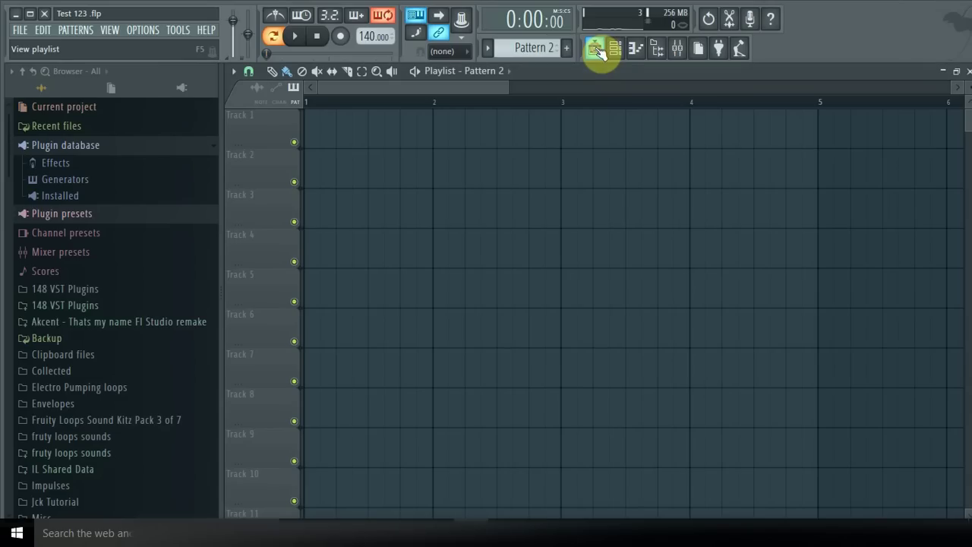
left_click(322, 135)
left_click_drag(456, 129, 368, 128)
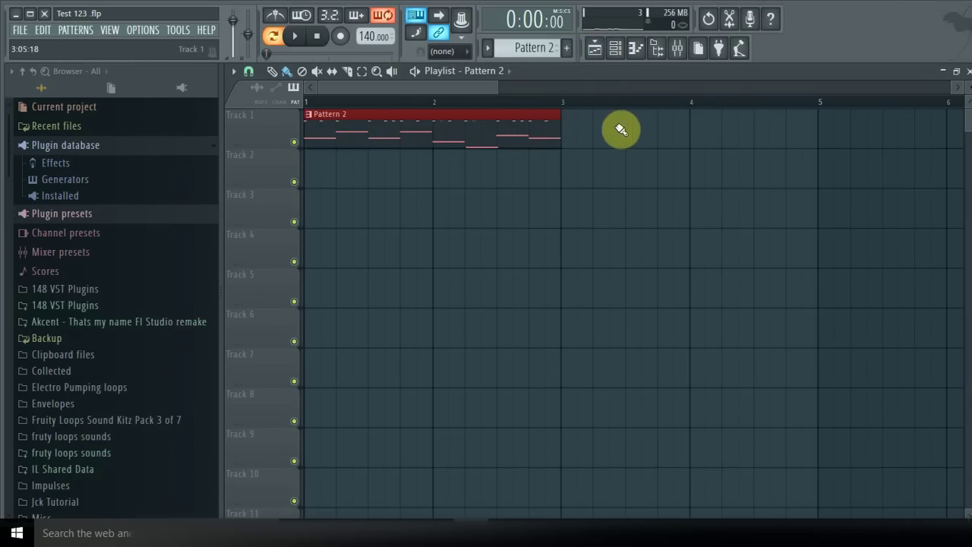
left_click_drag(507, 145, 681, 133)
left_click(364, 217)
left_click_drag(531, 219, 462, 213)
right_click(462, 213)
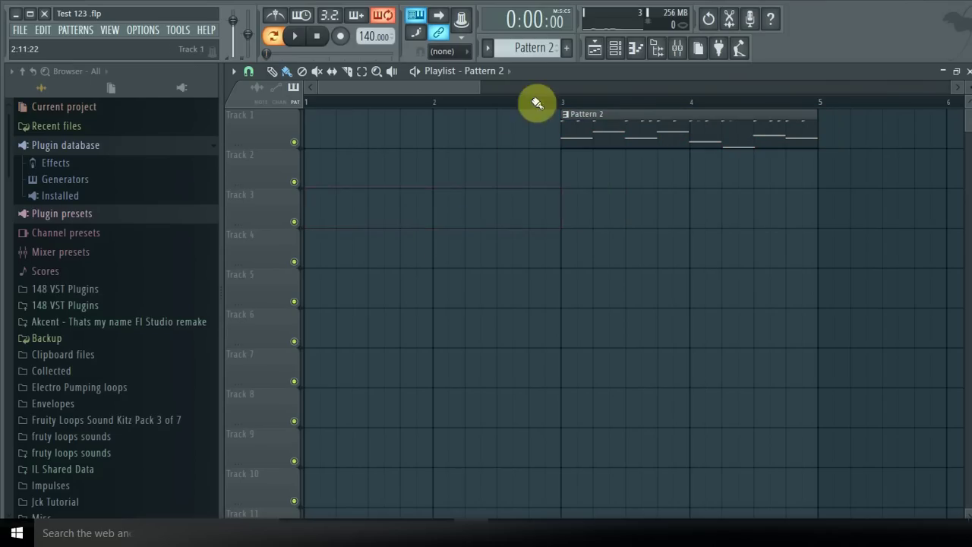
Step: Select Pattern 1 and place a clip of it on Track 1 starting at bar 1
left_click(596, 49)
left_click(597, 49)
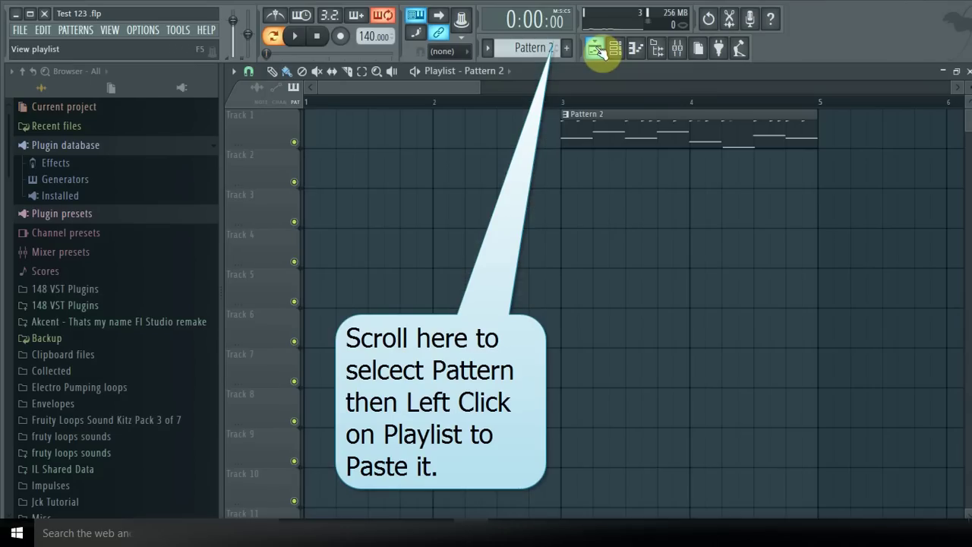
scroll(531, 47, "up", 1)
left_click(314, 113)
Step: Move the Pattern 2 clip to bar 5, then replace it with a duplicate placed at bar 3 of Track 1
left_click_drag(618, 126, 863, 129)
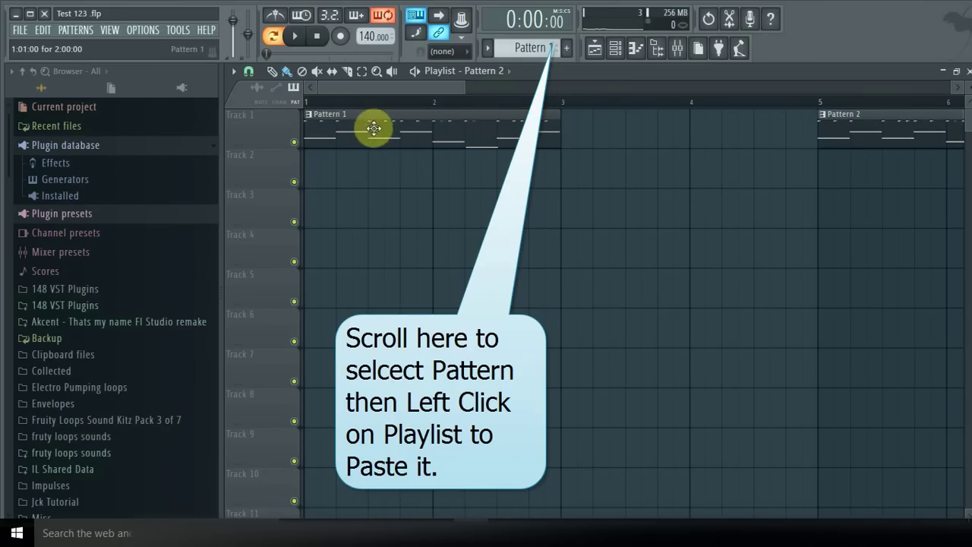
left_click(568, 191)
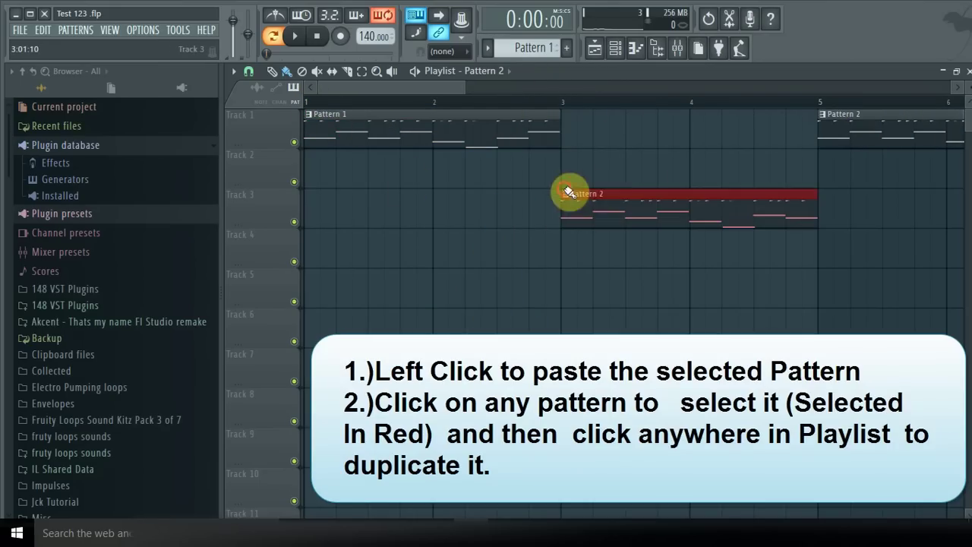
left_click_drag(614, 200, 611, 111)
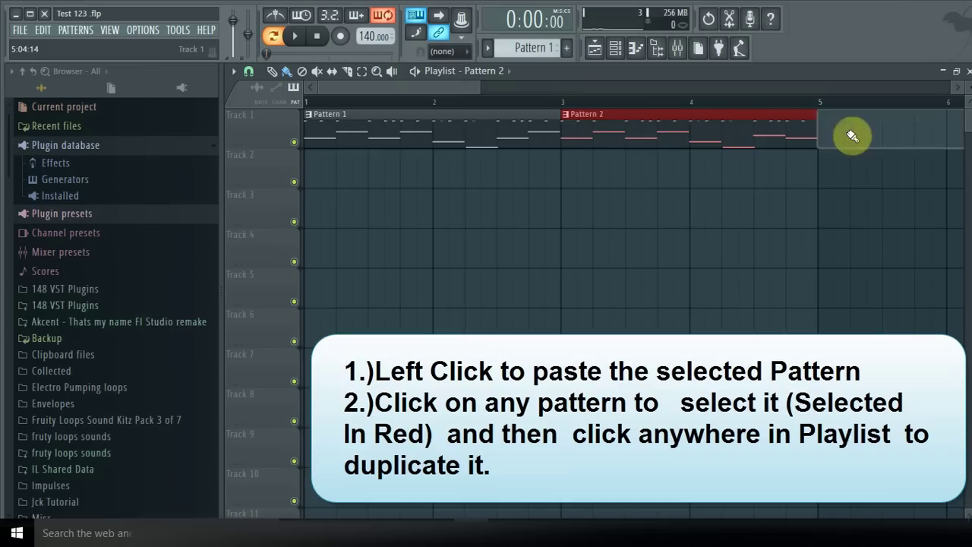
right_click(850, 135)
Step: Duplicate the Pattern 1 clip to bar 5 and the Pattern 2 clip to bar 7 on Track 1
scroll(642, 224, "down", 1)
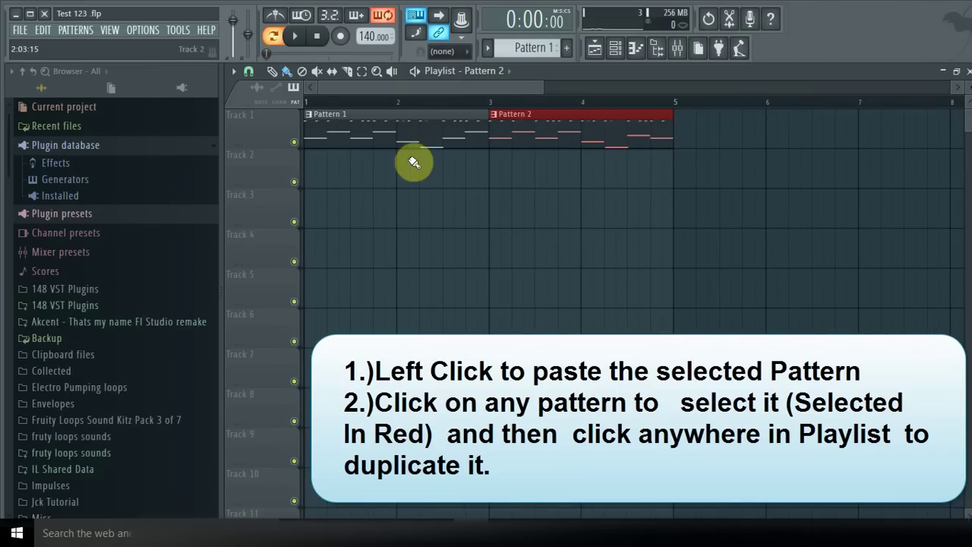
left_click(391, 126)
left_click(691, 129)
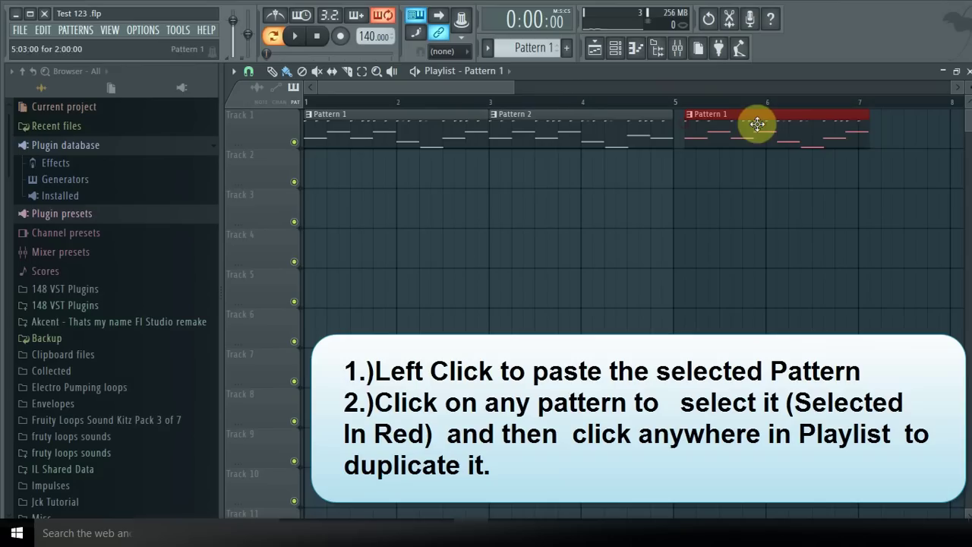
left_click(563, 142)
left_click(898, 136)
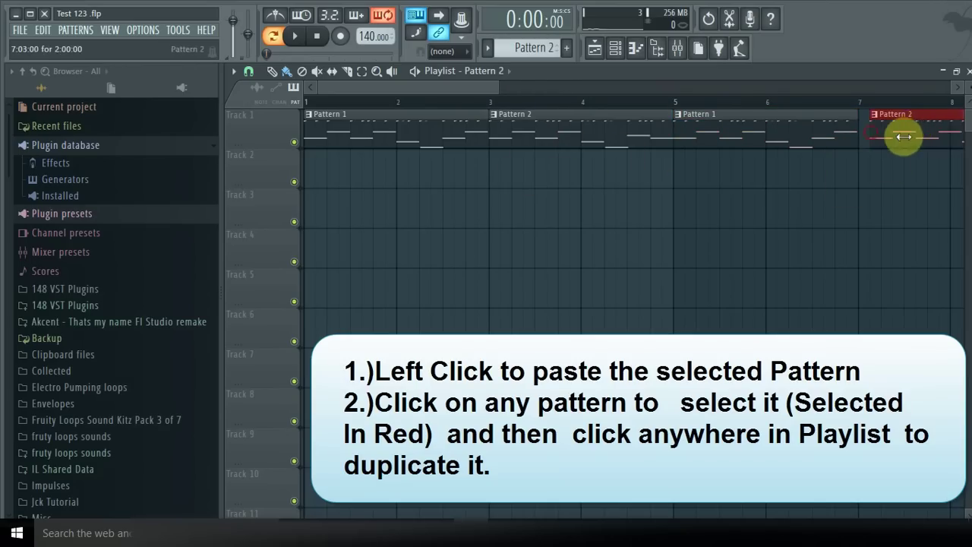
scroll(758, 244, "down", 5)
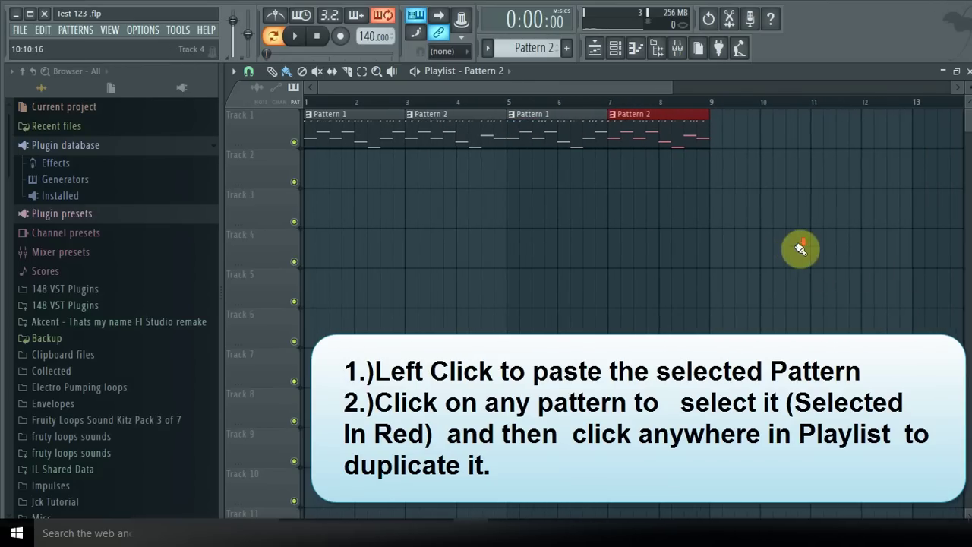
scroll(777, 249, "down", 4)
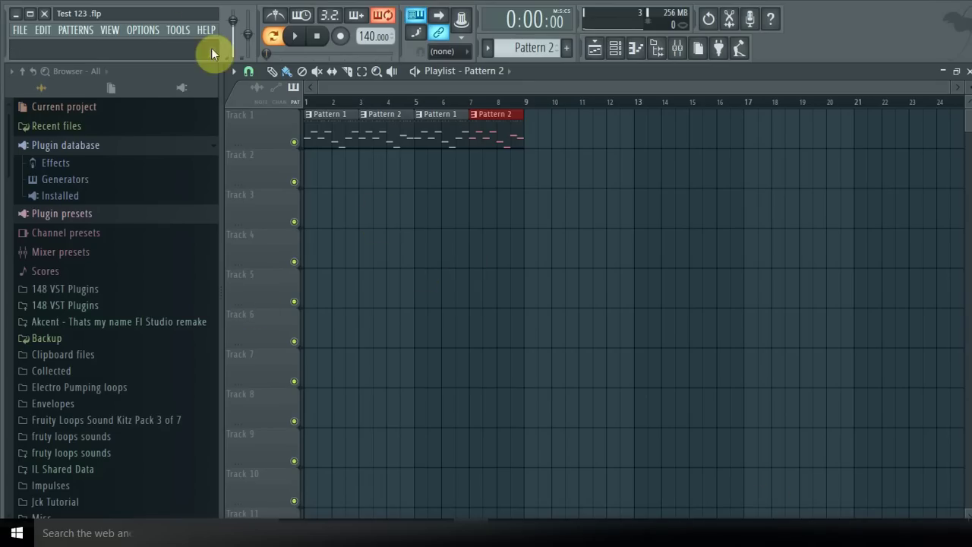
Step: Switch playback to song mode and play the playlist arrangement, stopping it during the last Pattern 2 clip
left_click(275, 38)
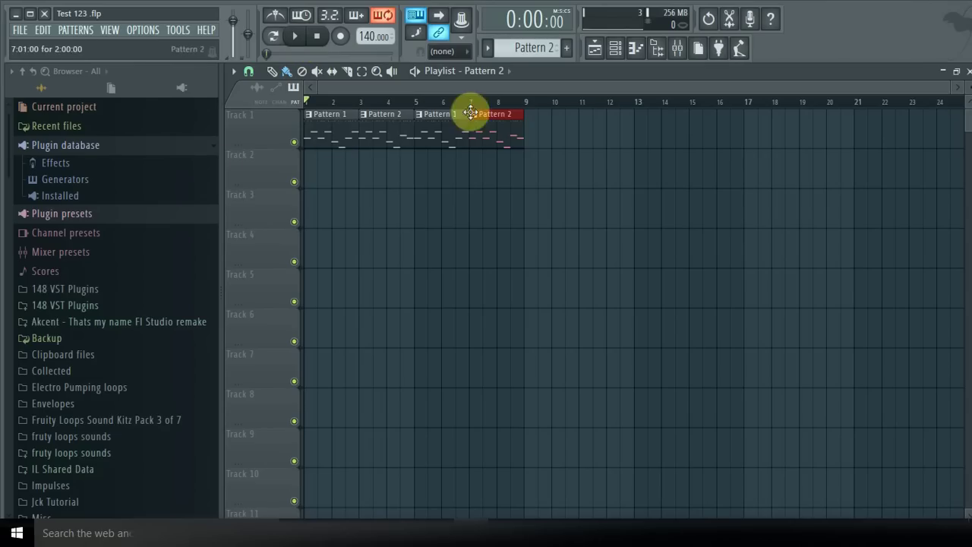
left_click(299, 37)
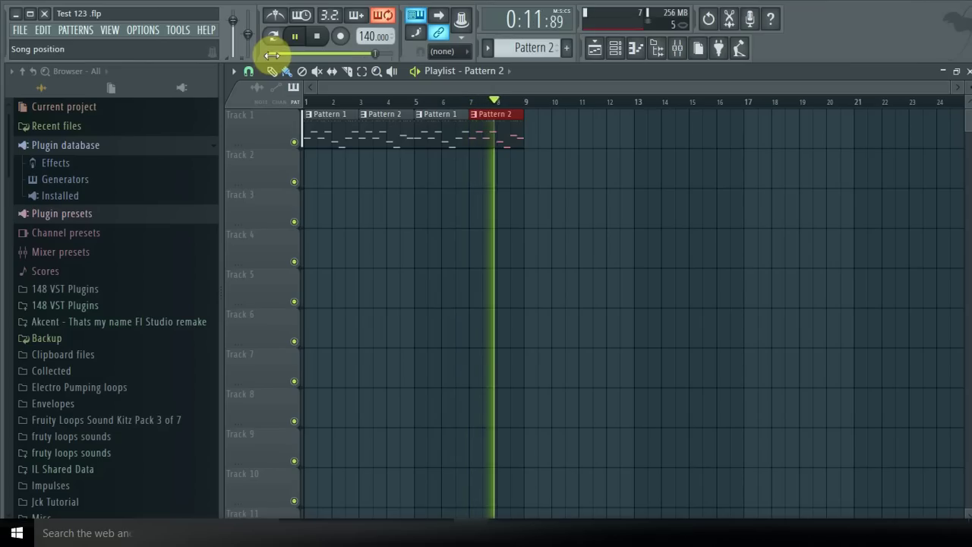
key("space")
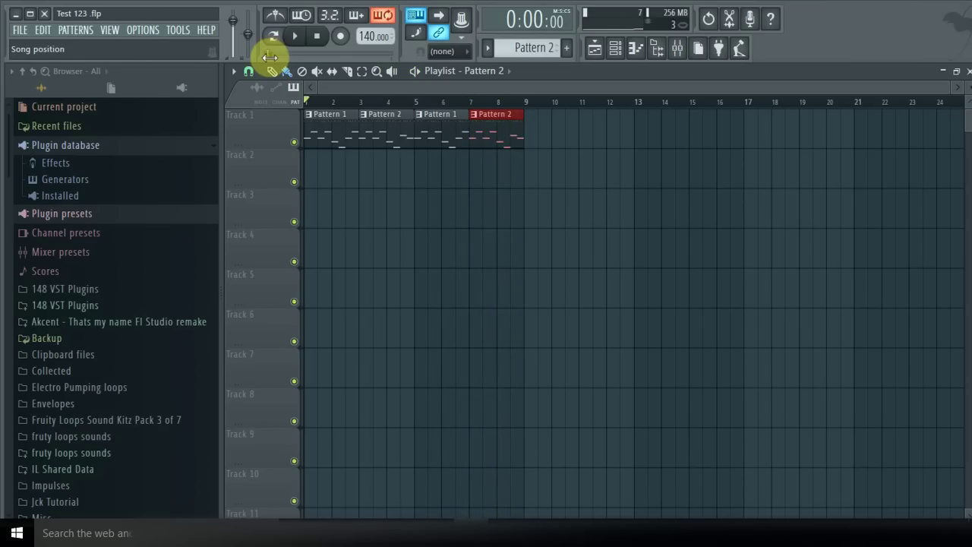
Step: Save the project under its existing name
left_click(21, 30)
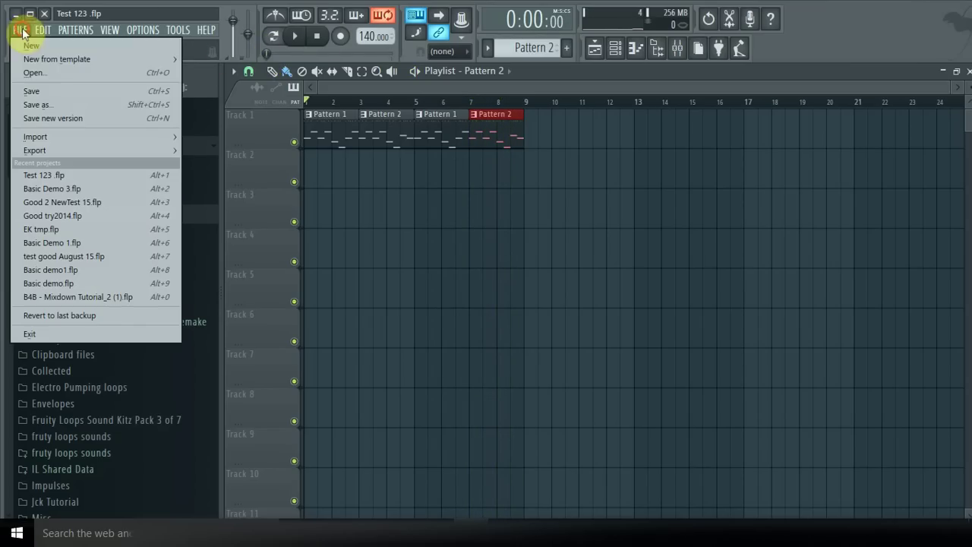
left_click(31, 93)
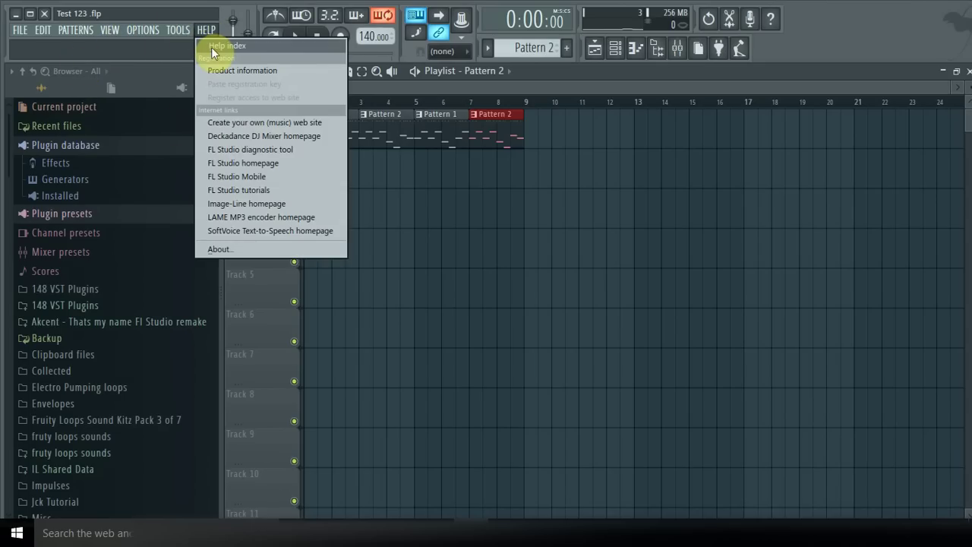
Step: Open the user manual at the User Interface & Controls page of Introduction to FL Studio
left_click(211, 46)
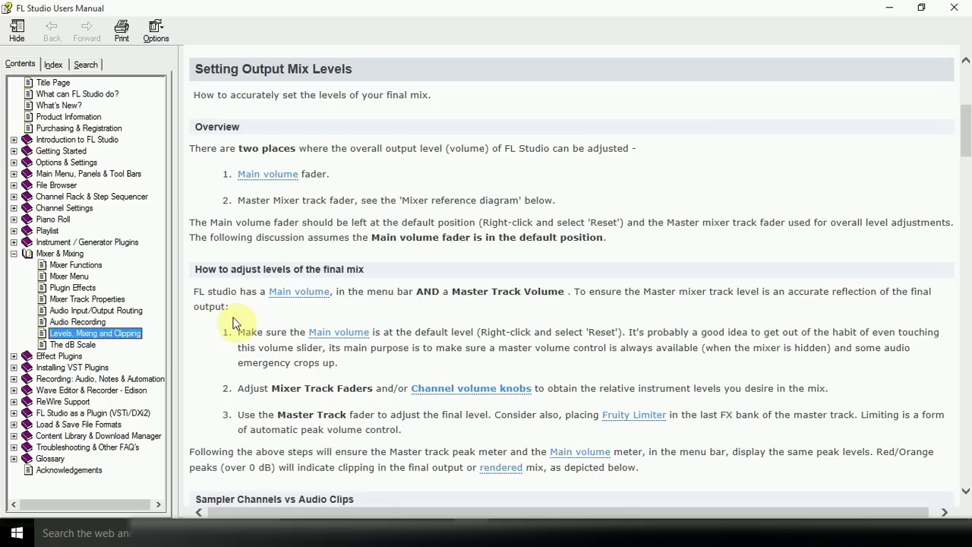
left_click(14, 140)
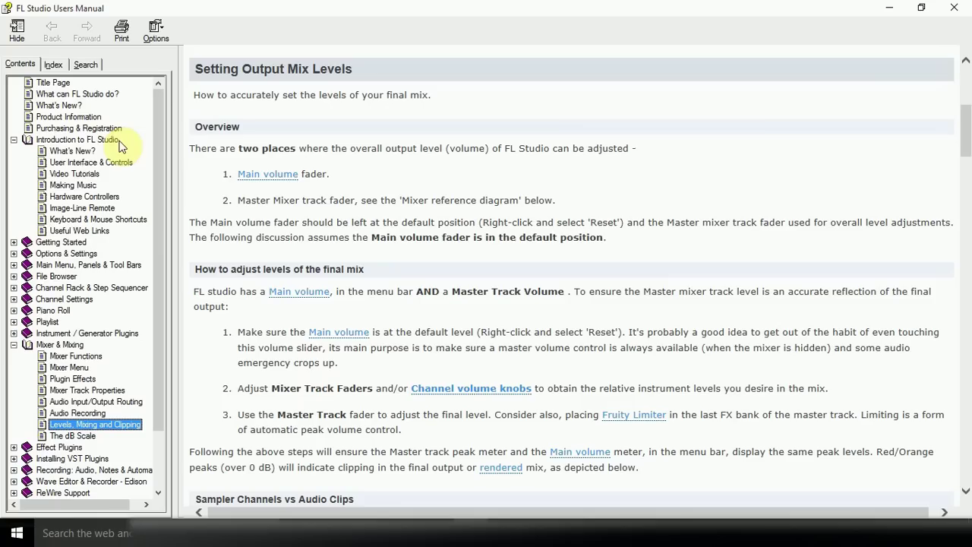
left_click(51, 164)
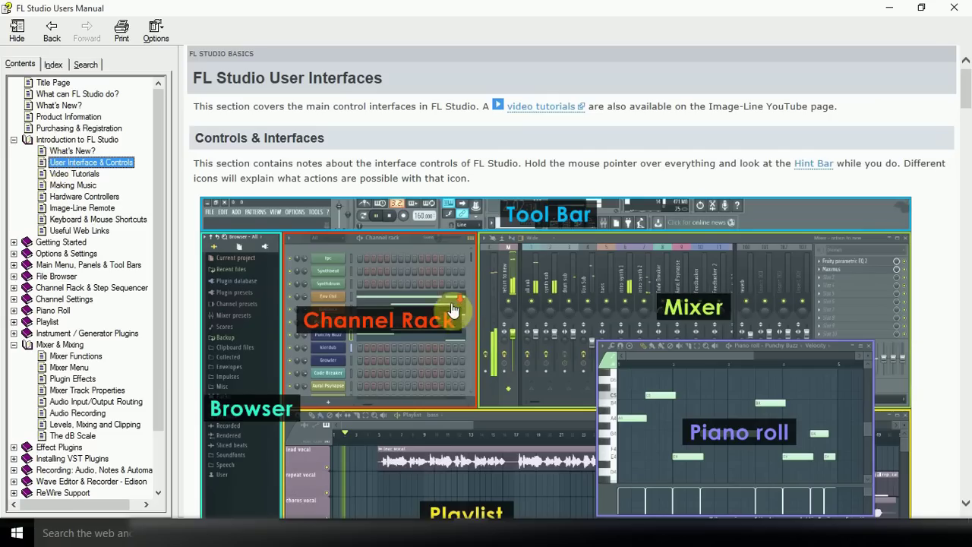
Step: Examine the manual's labelled diagram of the Tool Bar, Browser, Channel Rack, Mixer, Playlist and Piano roll, then minimize the manual
scroll(452, 310, "down", 4)
scroll(452, 310, "up", 3)
scroll(451, 310, "down", 1)
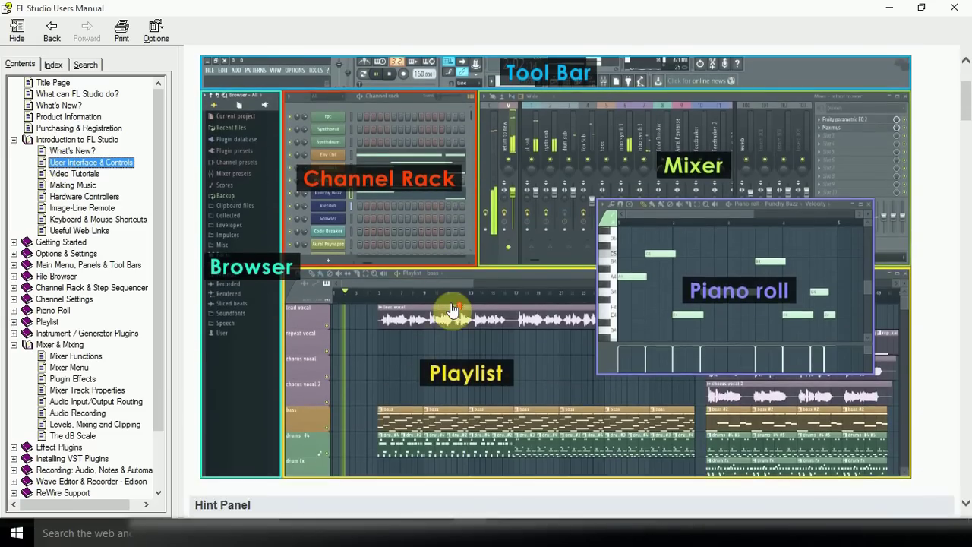
scroll(452, 310, "up", 1)
scroll(416, 258, "up", 1)
scroll(415, 262, "down", 1)
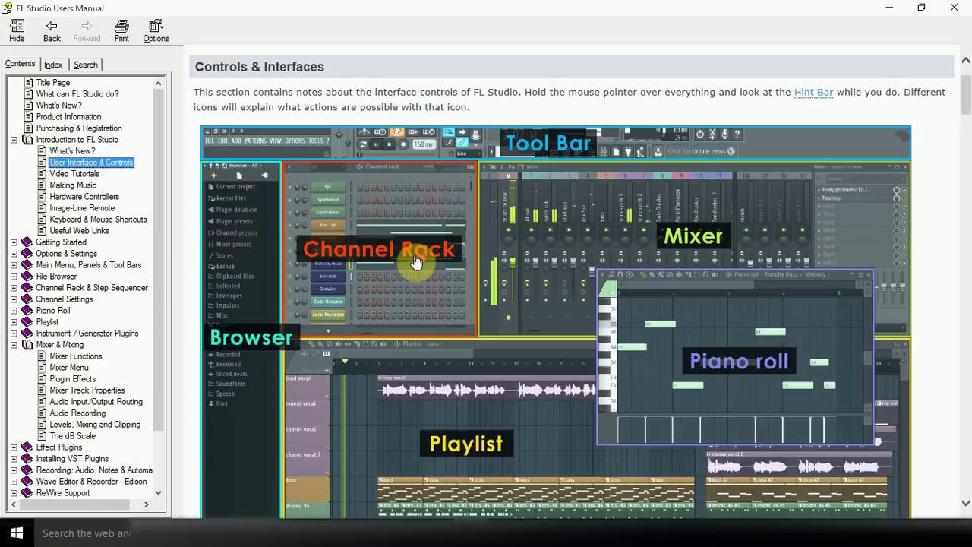
scroll(415, 262, "down", 1)
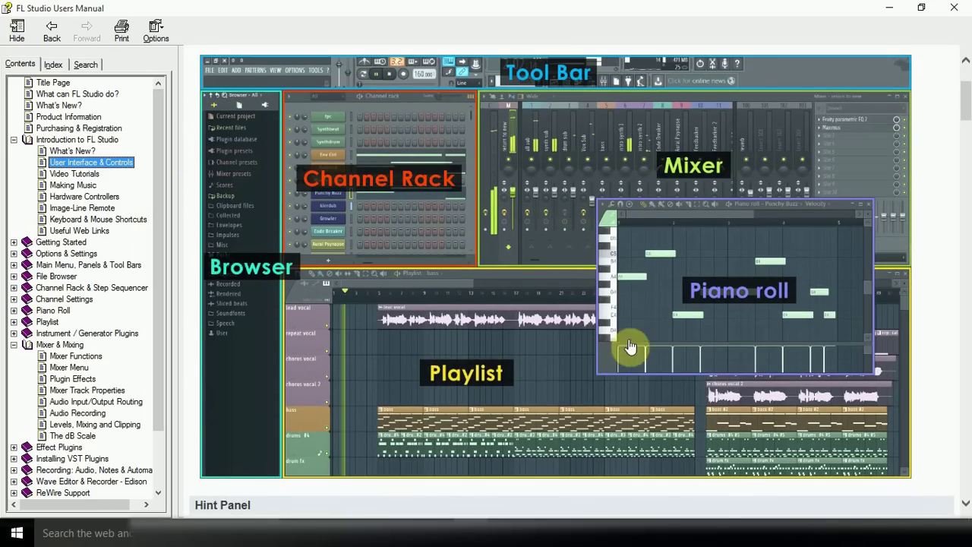
scroll(410, 313, "up", 1)
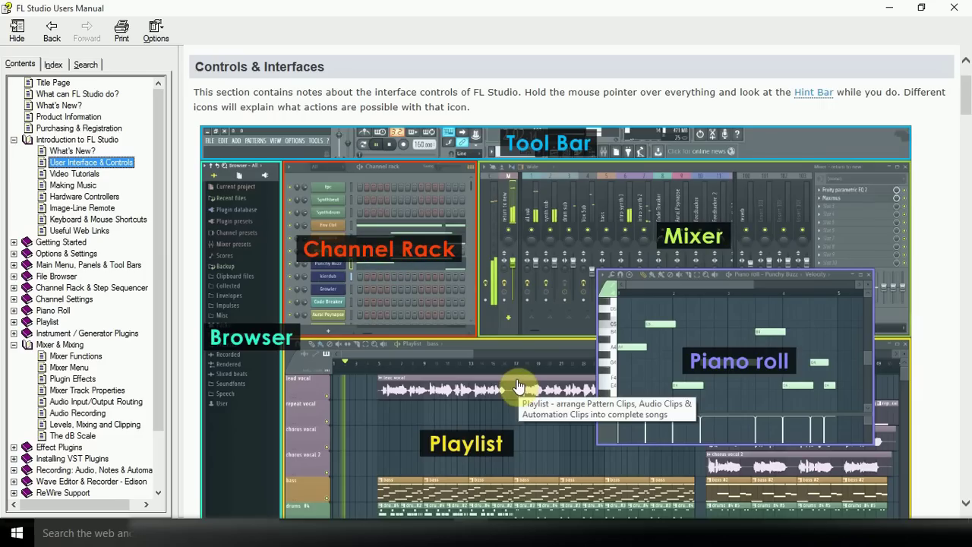
scroll(518, 387, "up", 1)
scroll(517, 387, "down", 1)
scroll(518, 387, "down", 3)
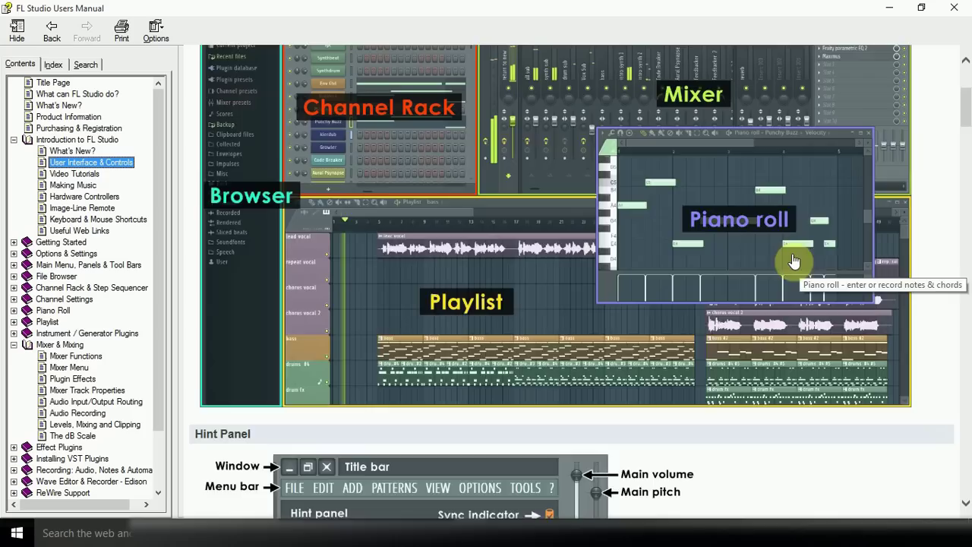
scroll(793, 262, "up", 2)
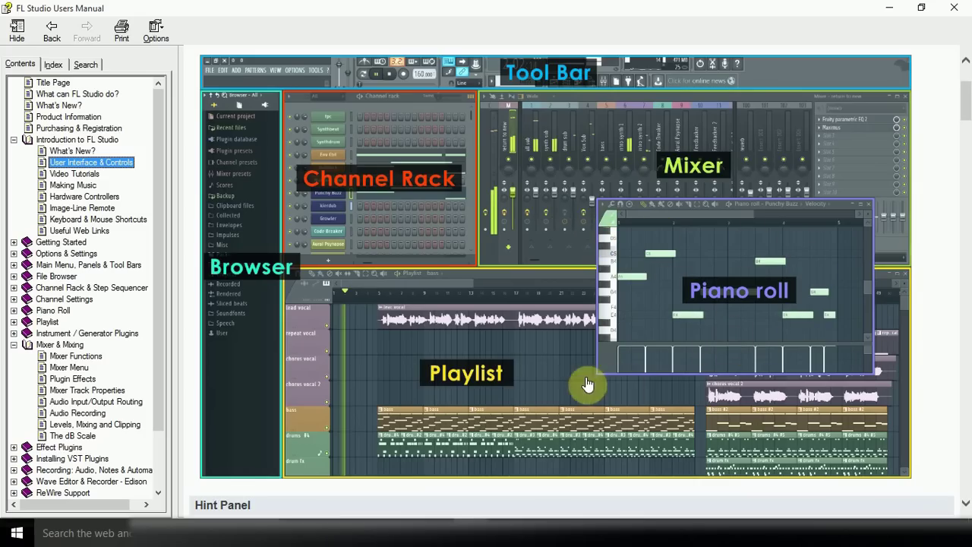
scroll(702, 314, "up", 2)
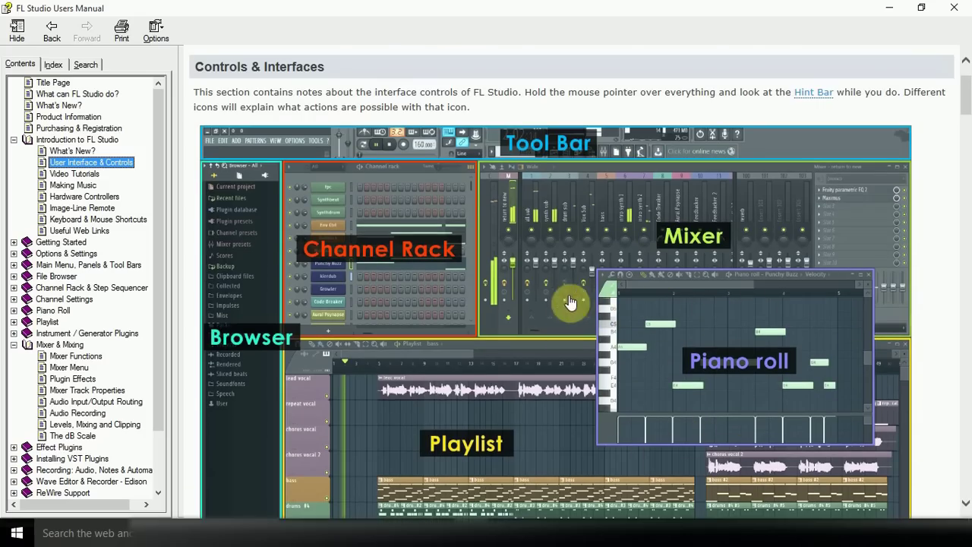
scroll(689, 357, "down", 4)
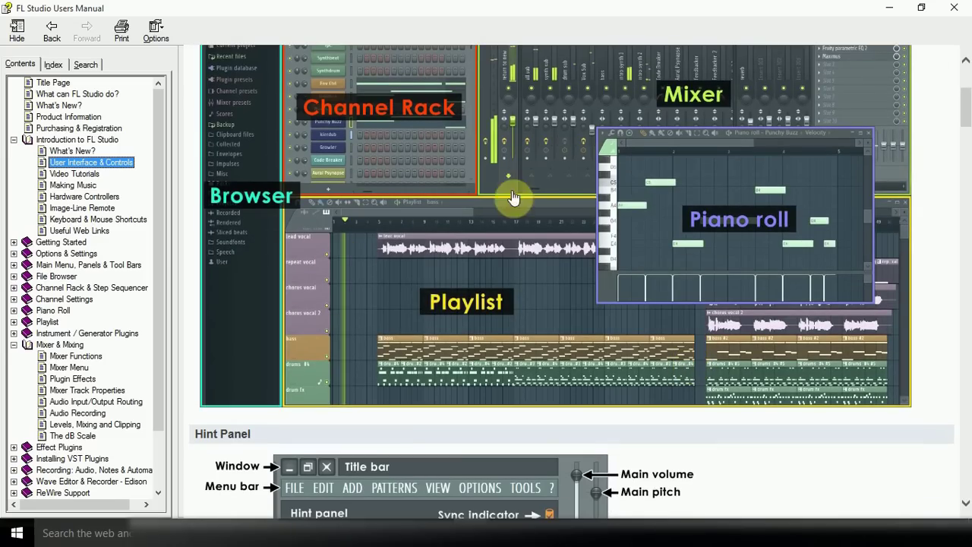
scroll(660, 332, "up", 4)
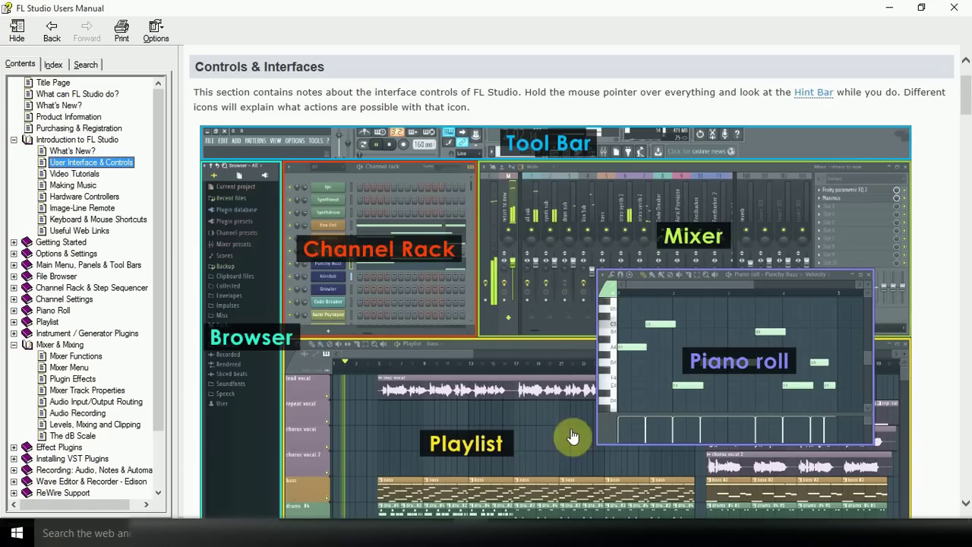
left_click(888, 8)
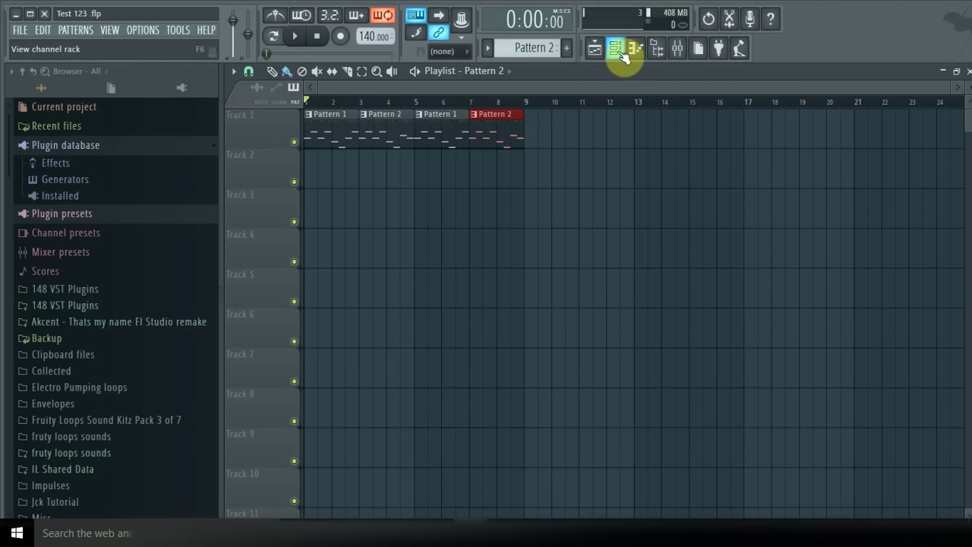
Step: Show the Mixer and channel rack over the playlist, repositioning both windows and leaving the Mixer in front
left_click(677, 49)
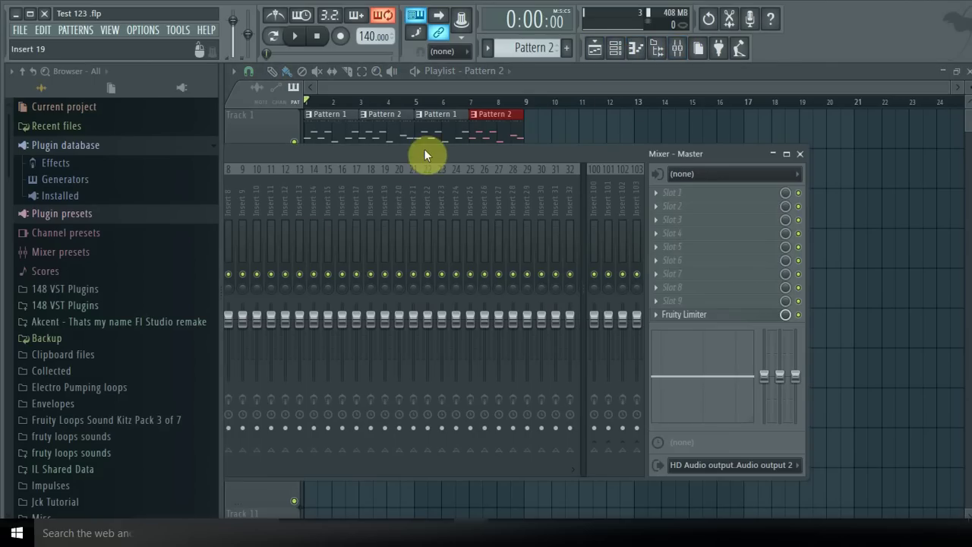
left_click_drag(424, 149, 618, 112)
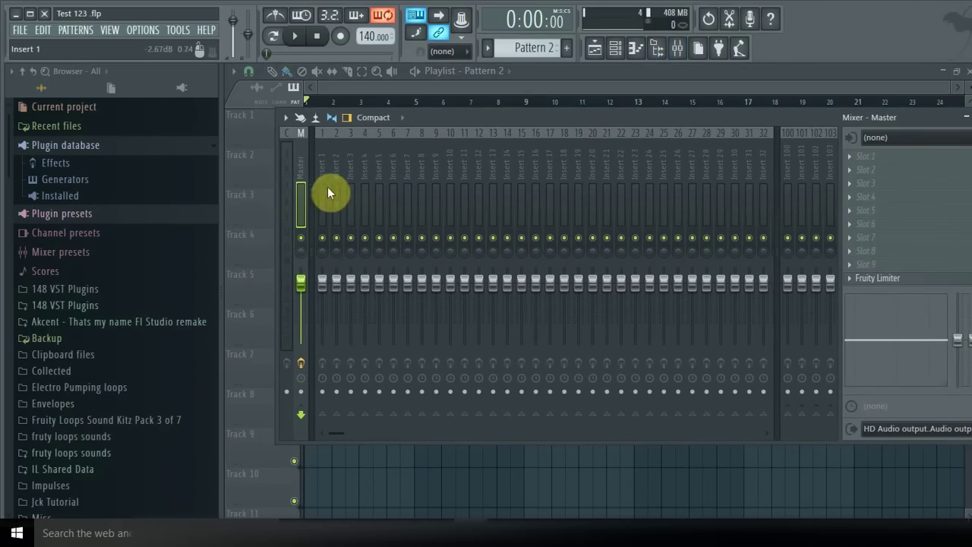
left_click(616, 50)
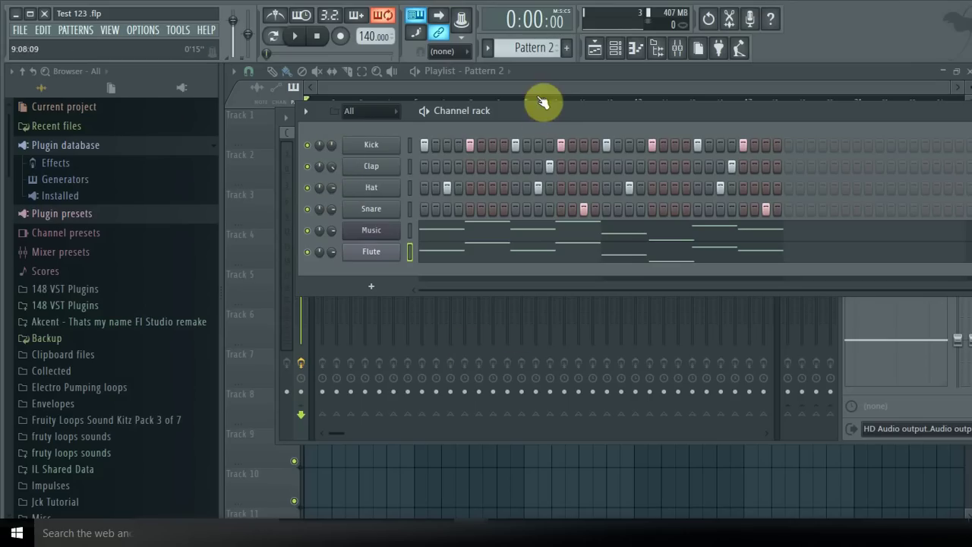
left_click_drag(553, 110, 536, 306)
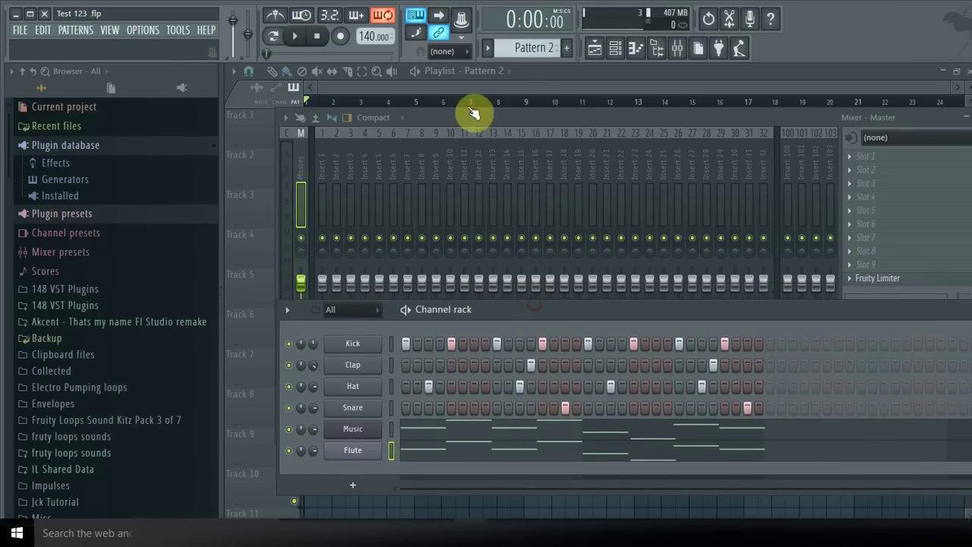
left_click(493, 113)
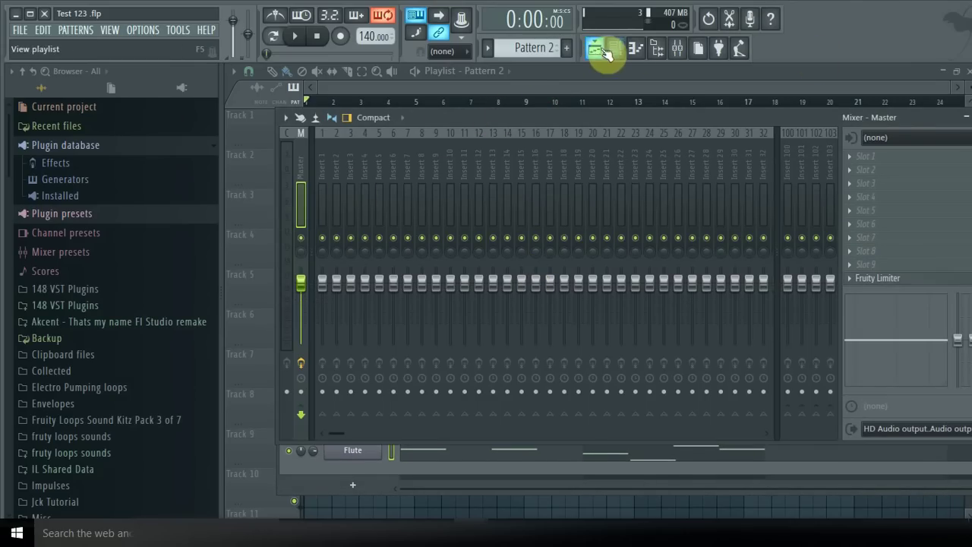
Step: Reposition the Mixer window, select the Insert 1 track and try out its volume fader
left_click_drag(543, 120, 579, 104)
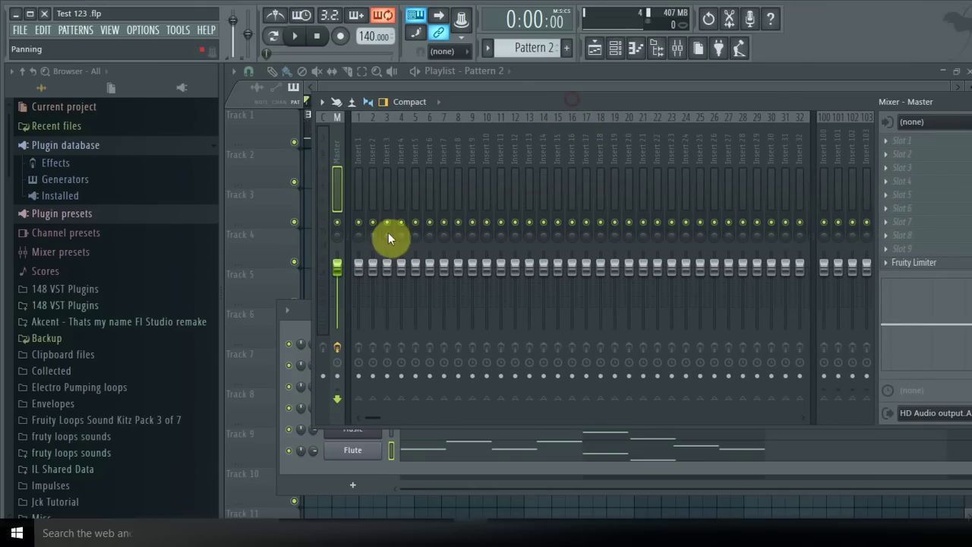
left_click(358, 267)
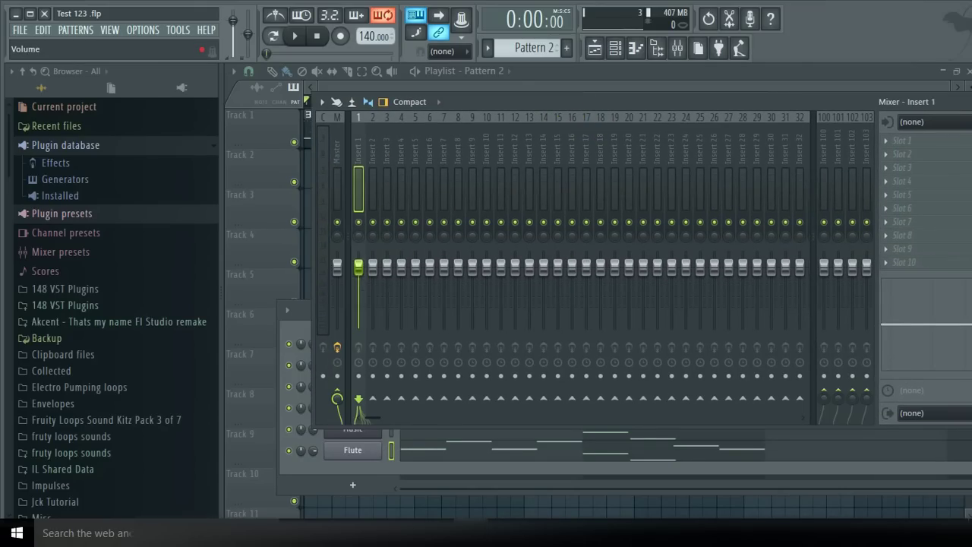
mouse_move(373, 267)
left_mouse_down()
mouse_move(358, 297)
mouse_move(358, 267)
left_mouse_up()
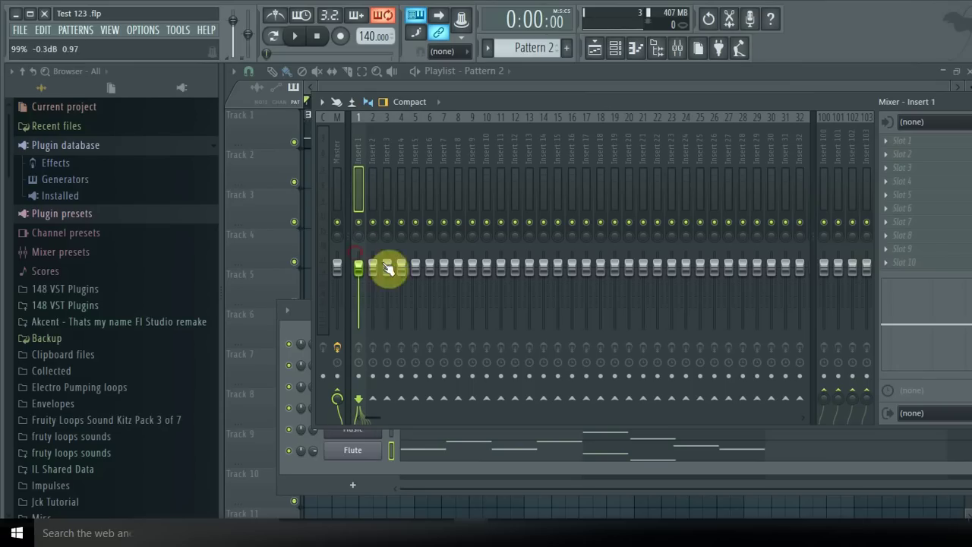
Step: Select all channels in the channel rack and route them to consecutive mixer tracks starting from Insert 1
left_click(301, 318)
left_click_drag(507, 315, 489, 145)
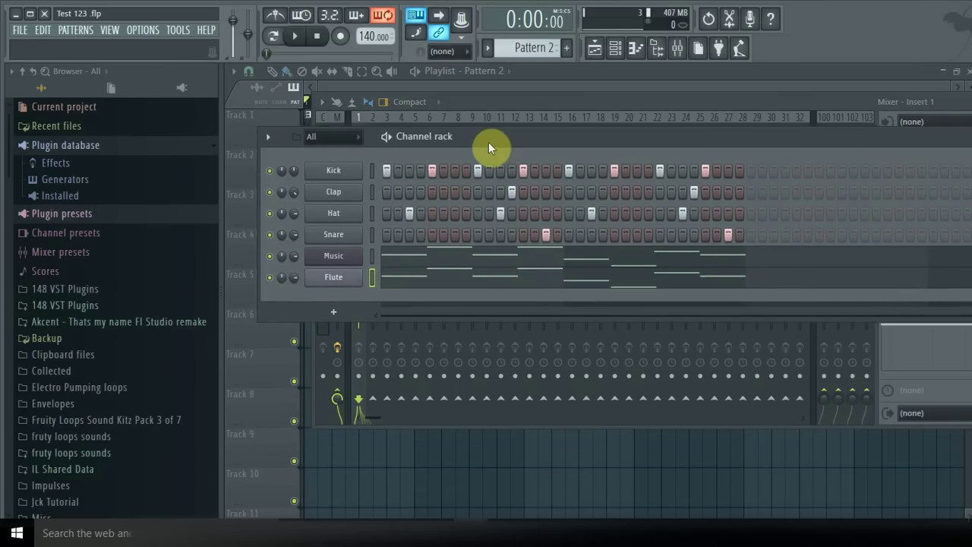
double_click(372, 171)
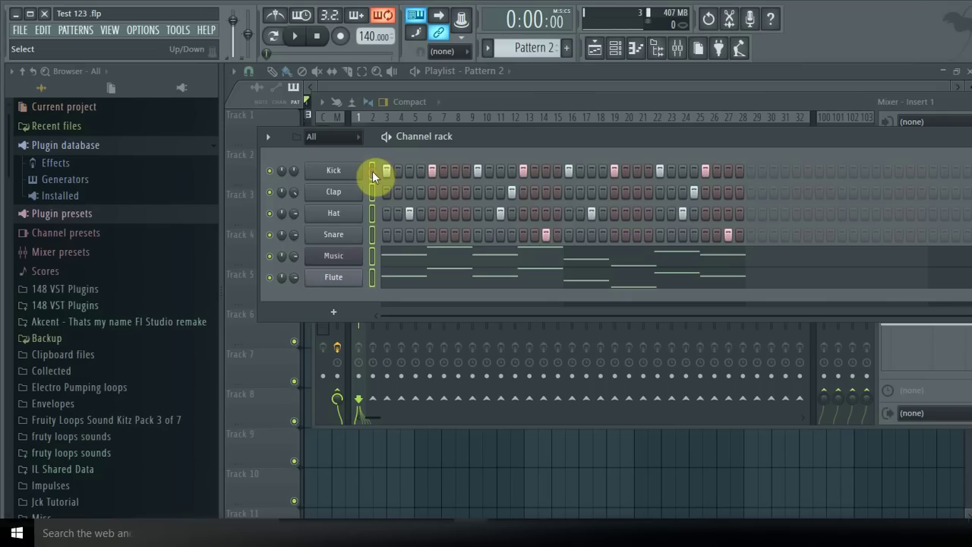
left_click_drag(649, 135, 647, 292)
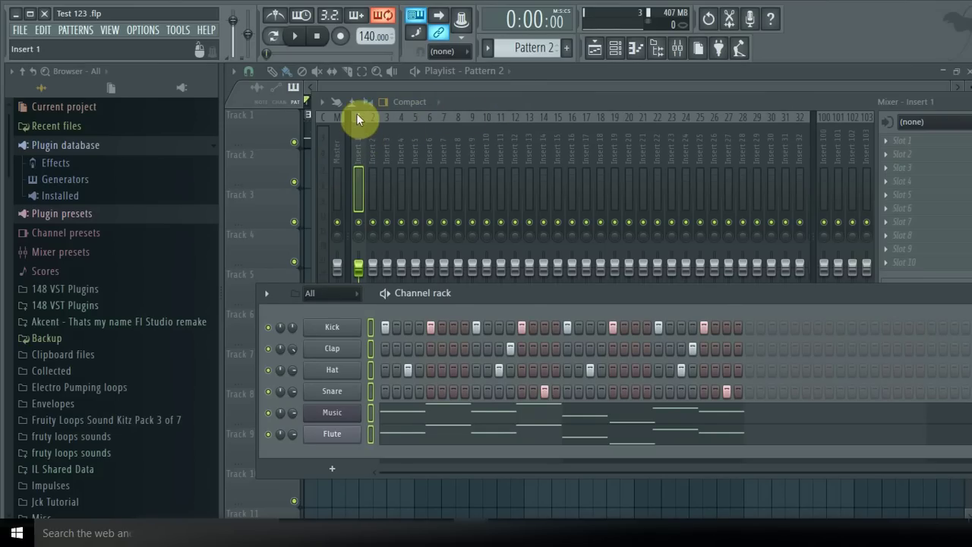
right_click(356, 155)
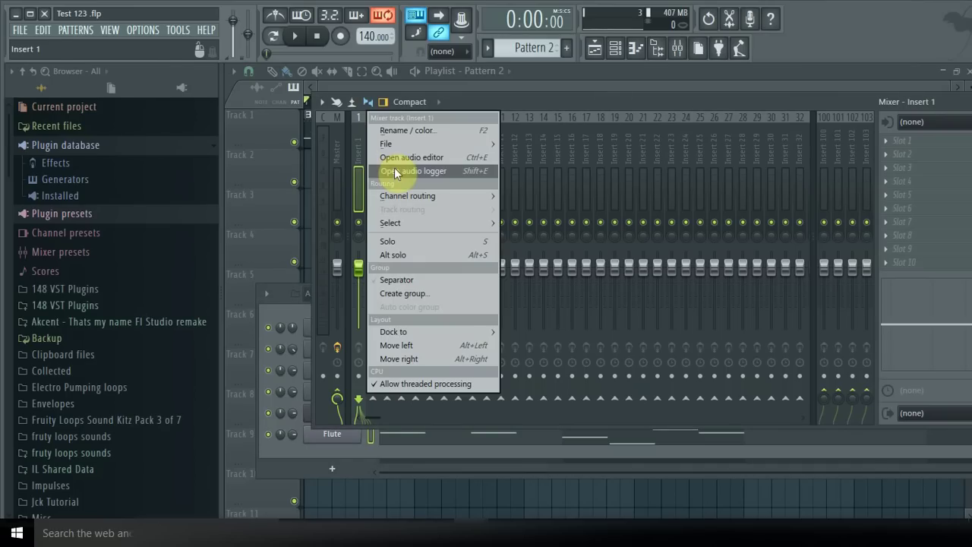
mouse_move(405, 197)
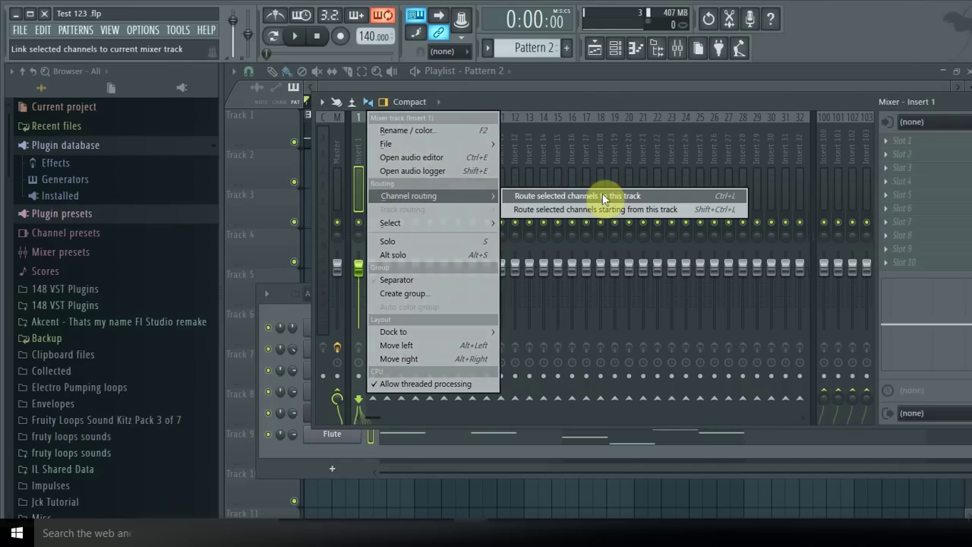
left_click(661, 213)
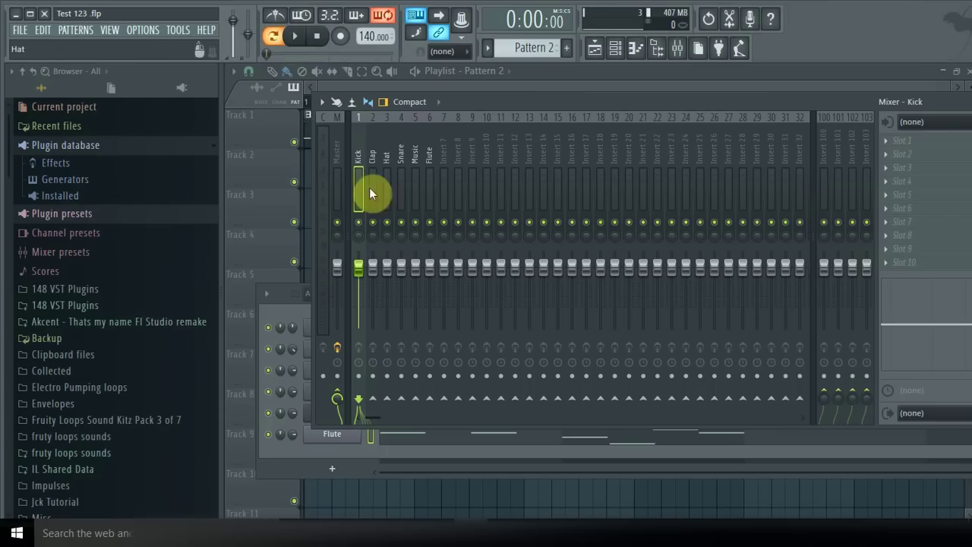
Step: Switch from Pattern 2 to Pattern 1, bring the Mixer in front of the channel rack and start playback
left_click(279, 296)
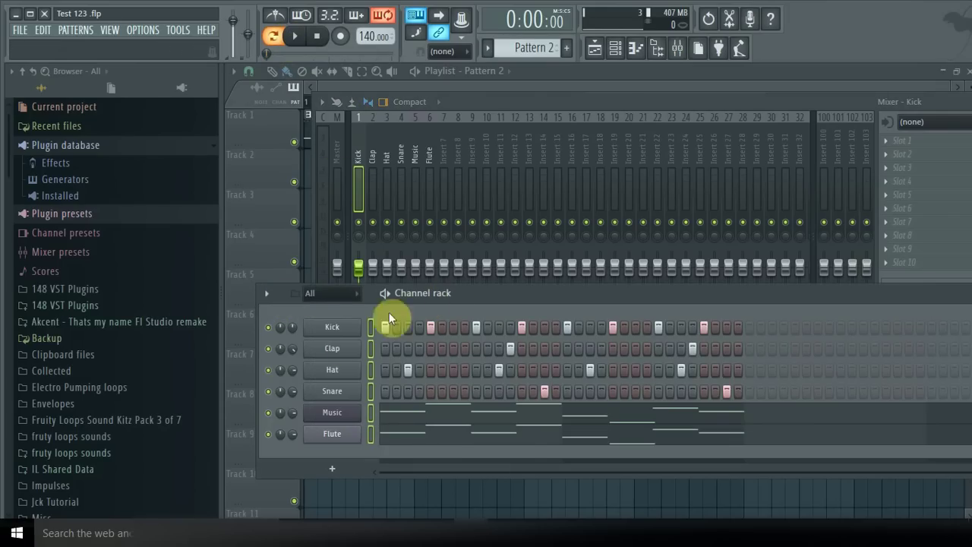
left_click_drag(494, 293, 479, 203)
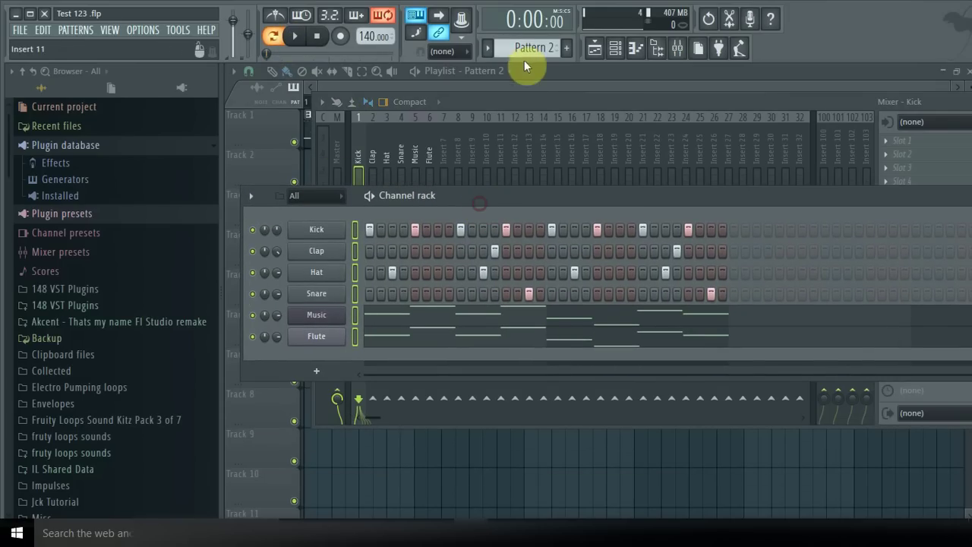
scroll(525, 50, "up", 1)
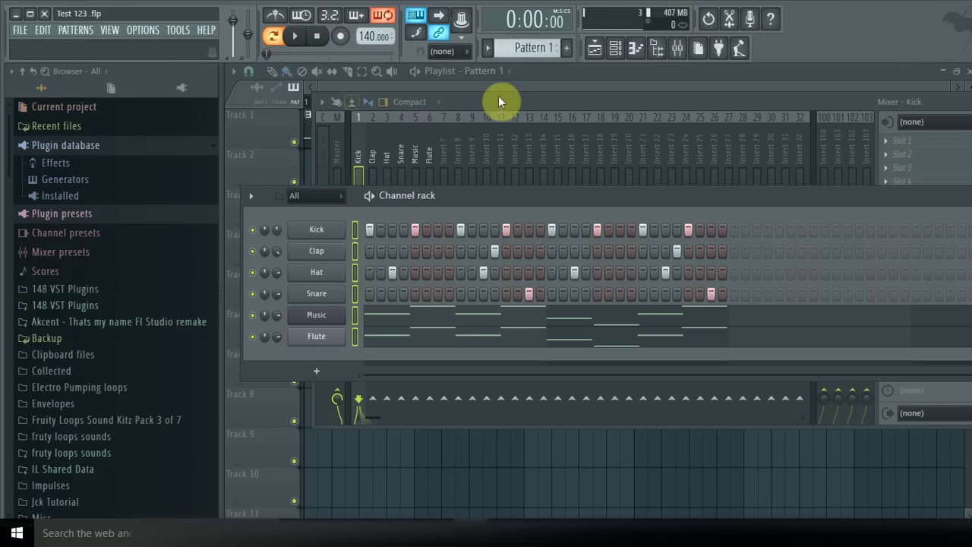
left_click(538, 91)
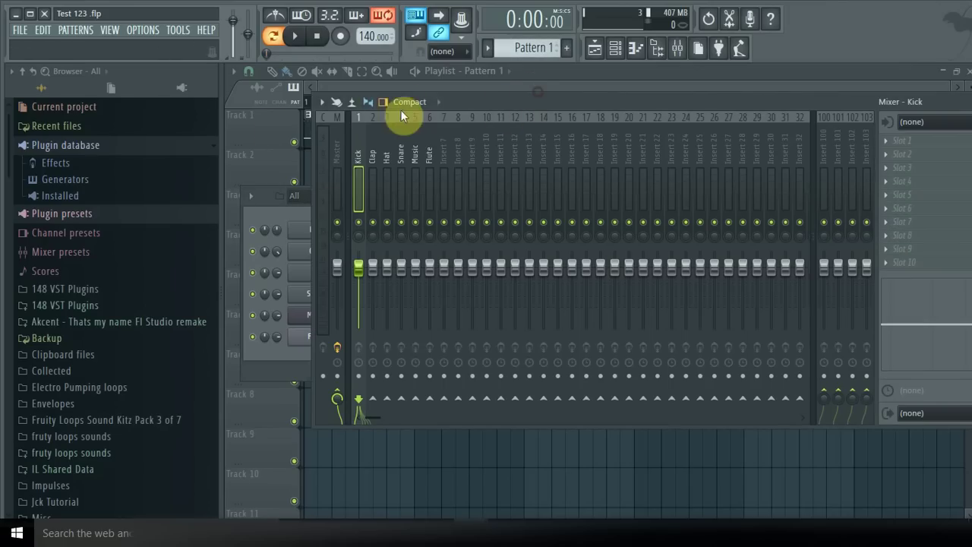
left_click(297, 38)
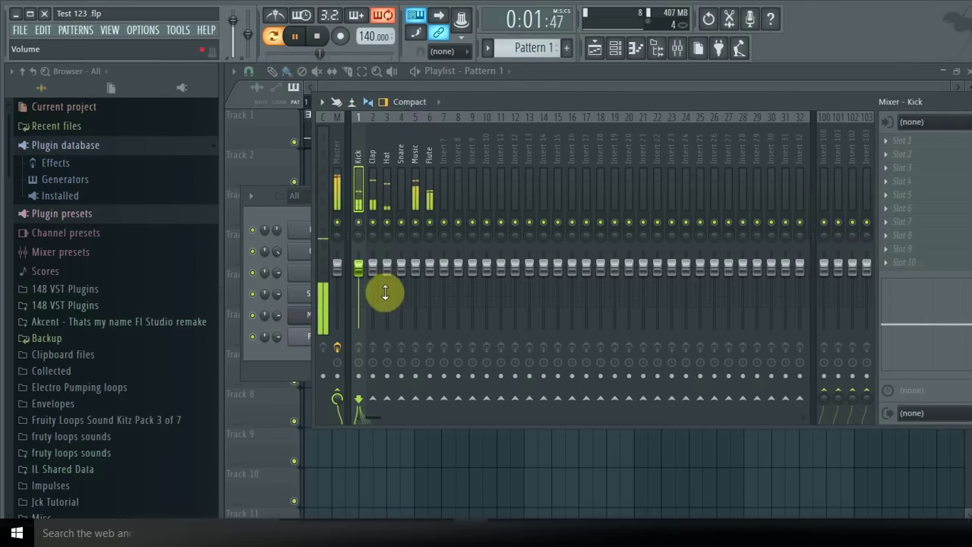
Step: Balance the pattern during playback by lowering the Kick, Clap, Hat, Snare, Music and Flute faders to different levels
left_click(420, 272)
left_click_drag(415, 267, 416, 315)
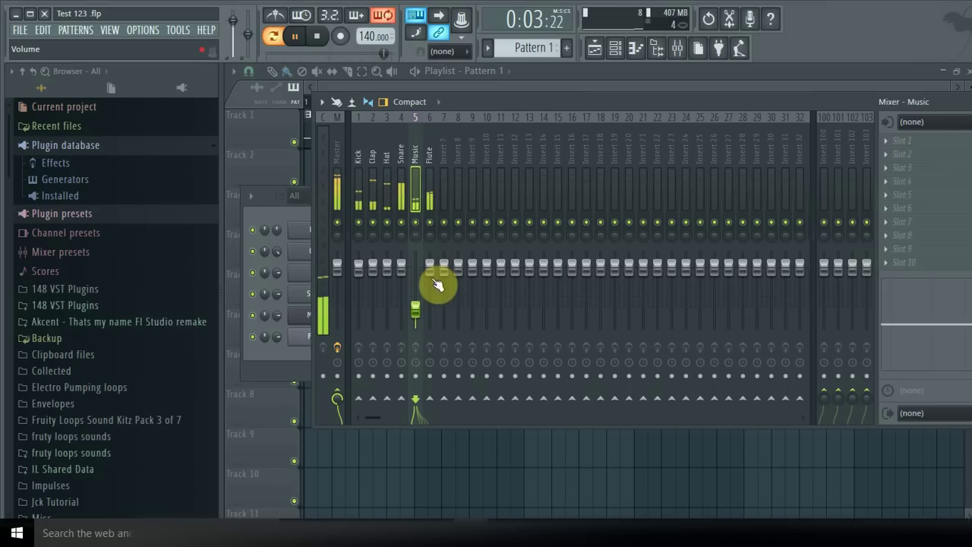
left_click_drag(430, 267, 430, 302)
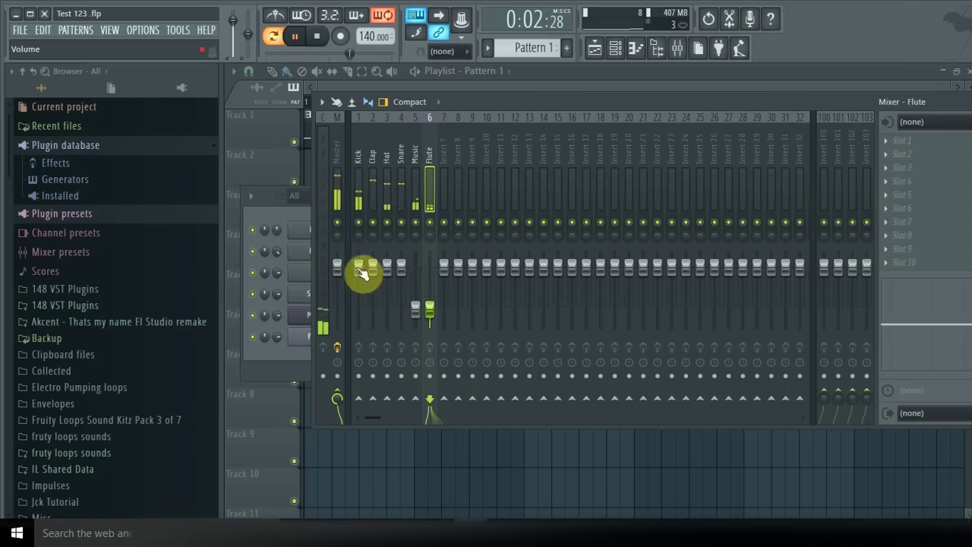
left_click_drag(359, 270, 431, 297)
left_click_drag(401, 287, 429, 289)
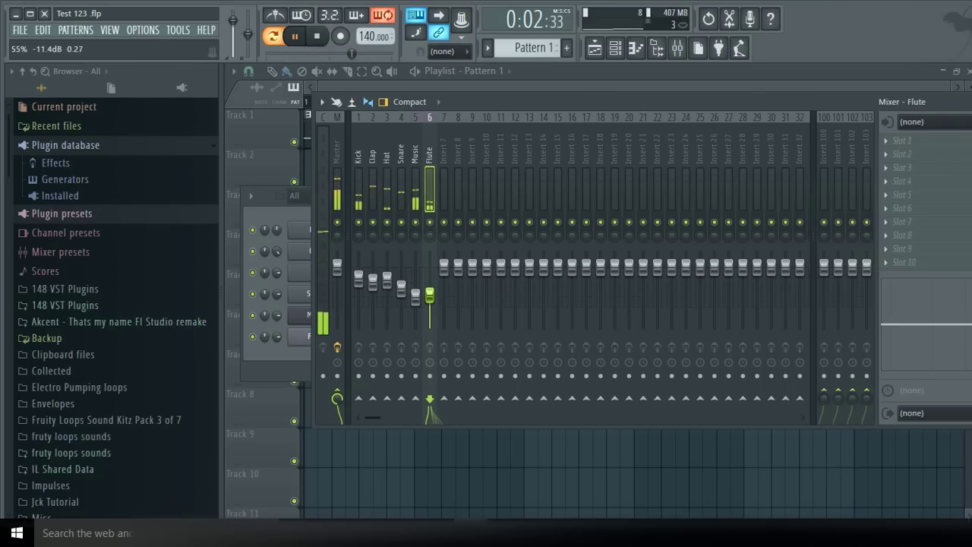
left_click_drag(358, 280, 359, 286)
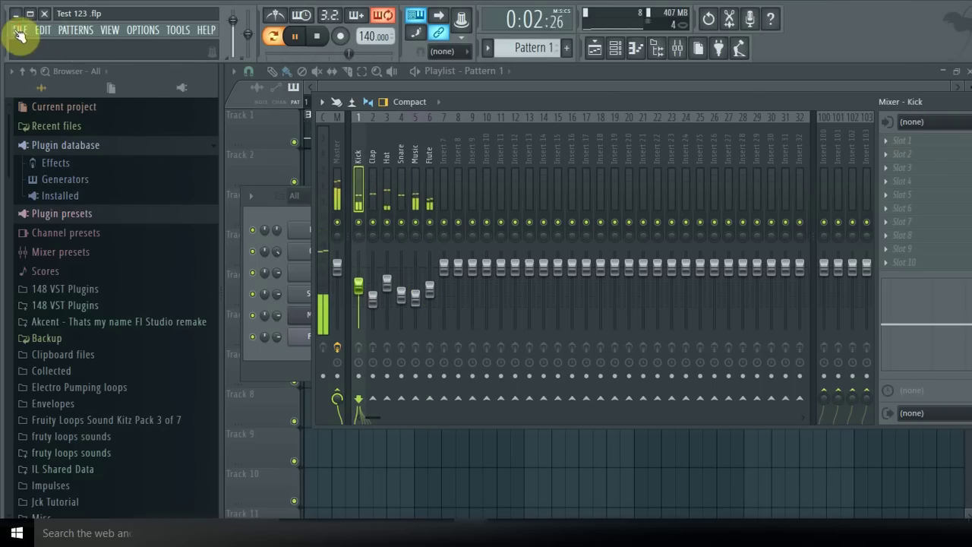
Step: Save the project and stop playback
left_click(19, 29)
left_click(31, 97)
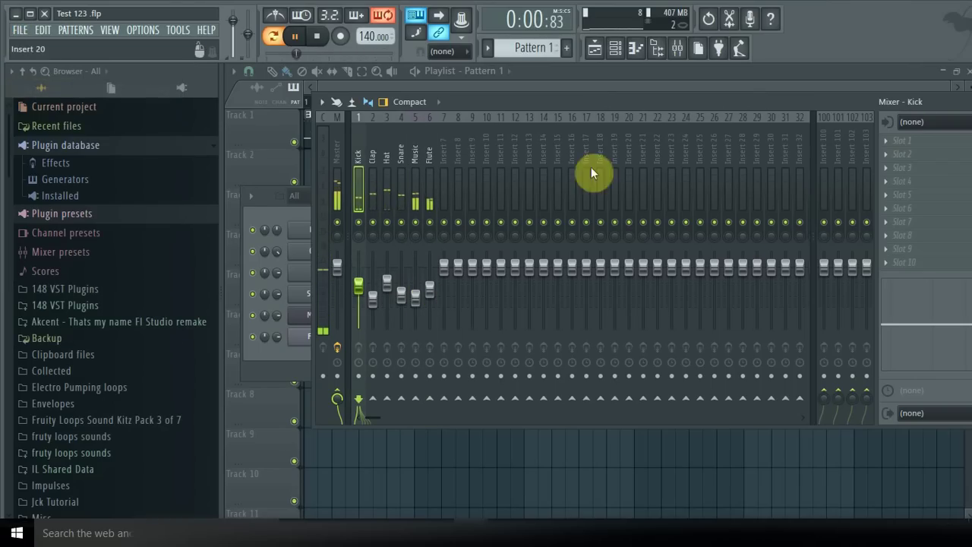
left_click(317, 36)
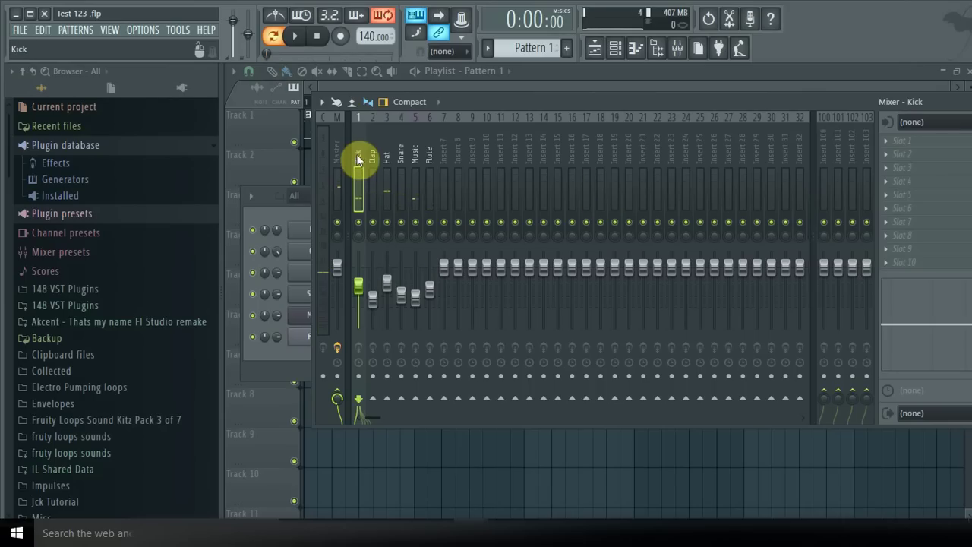
Step: Solo the Clap mixer track during playback and move the Mixer window so its effect slots are fully in view
left_click_drag(755, 95, 731, 86)
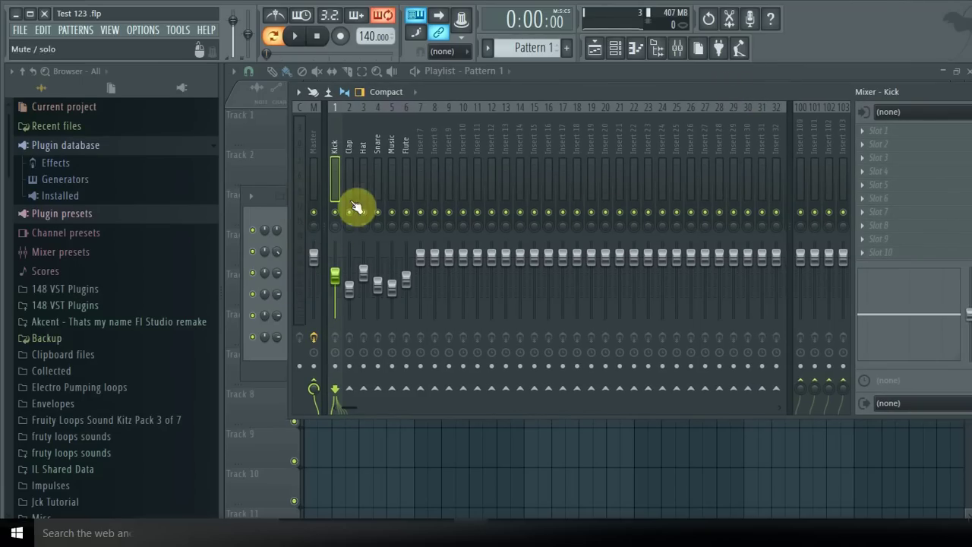
left_click(346, 152)
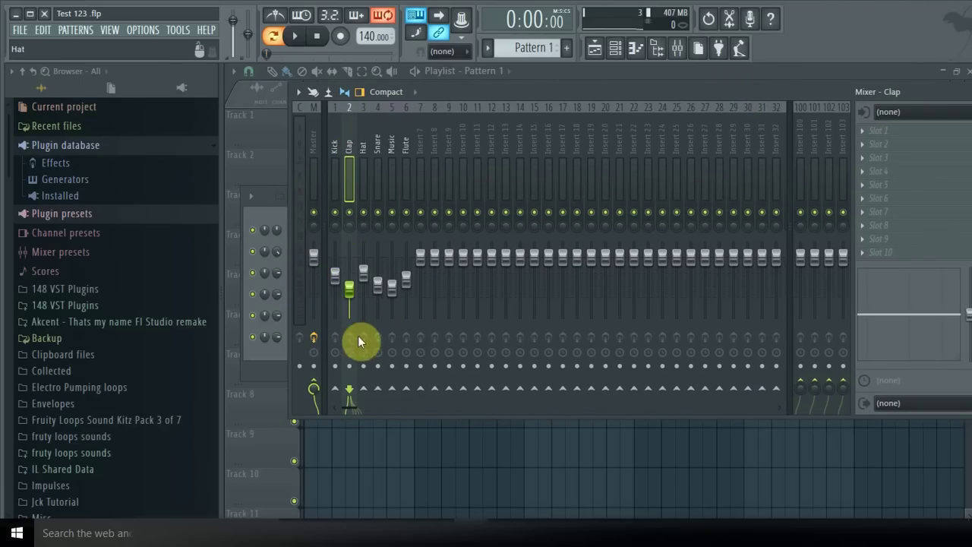
right_click(352, 216)
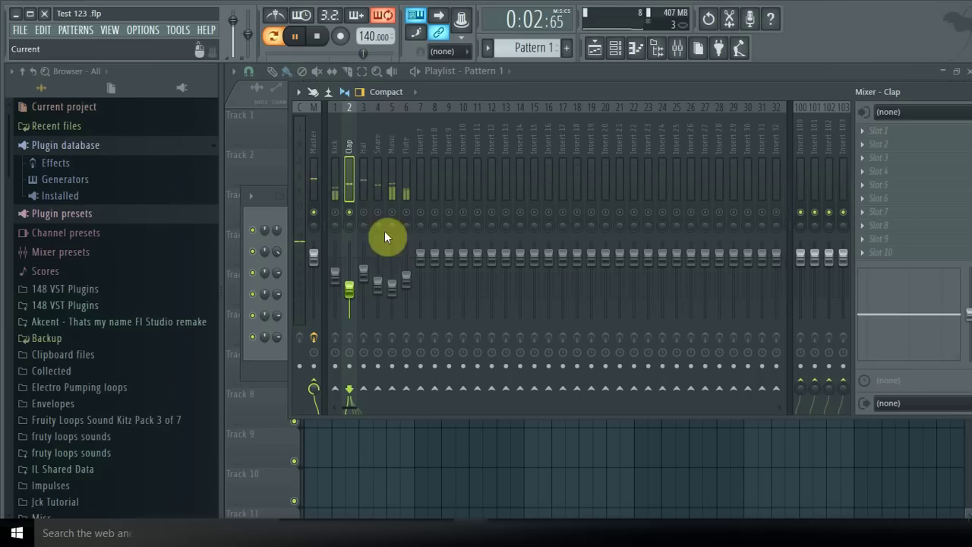
left_click_drag(808, 91, 739, 102)
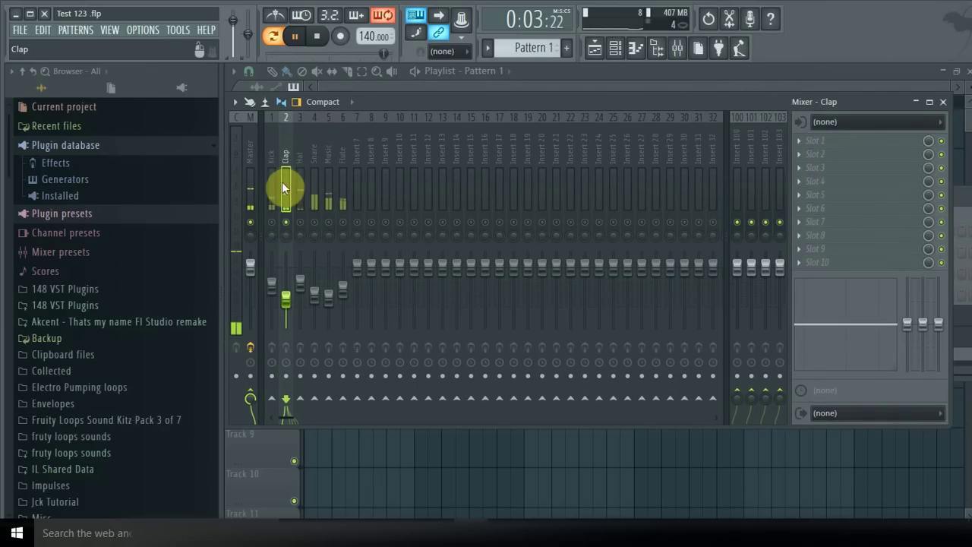
Step: Look through the effect slots of the Snare, Music and Flute mixer tracks, finishing on the Clap track
left_click(314, 156)
left_click(329, 156)
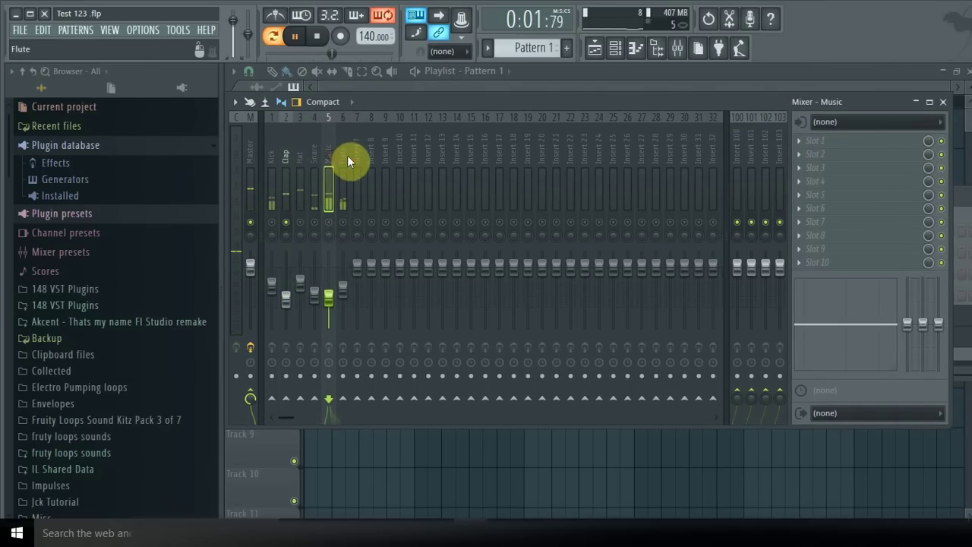
left_click(343, 157)
left_click(287, 163)
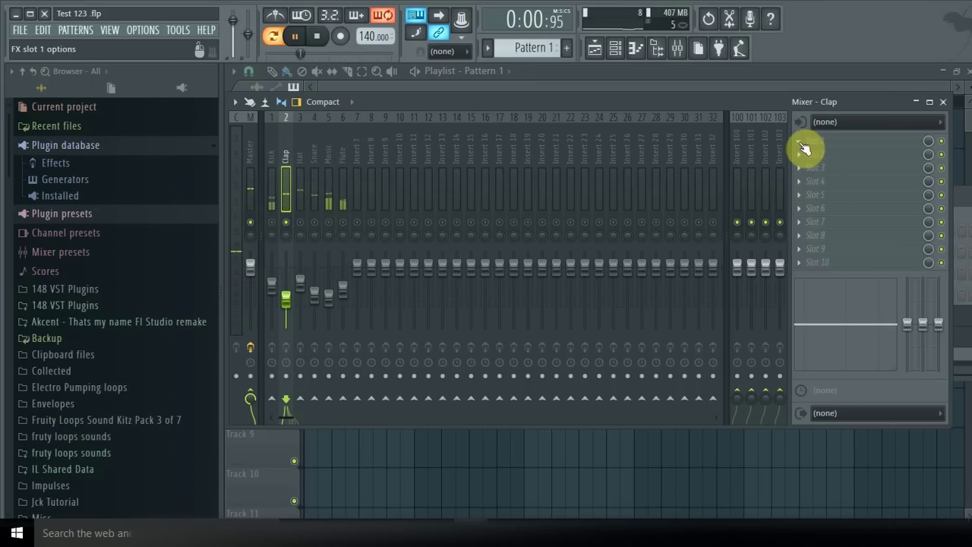
Step: Load Fruity Delay 2 into the Clap track's first effect slot and move its window clear of the named tracks
left_click(803, 147)
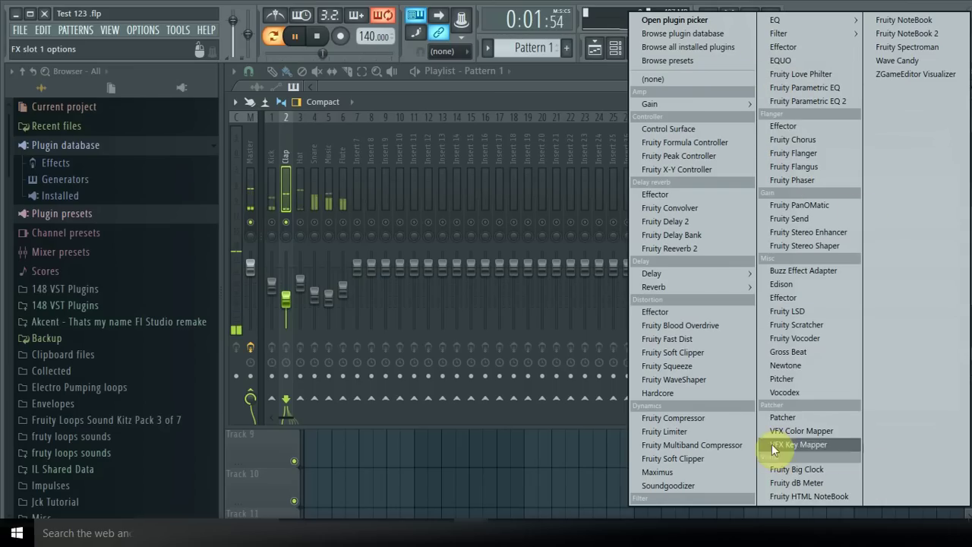
left_click(687, 221)
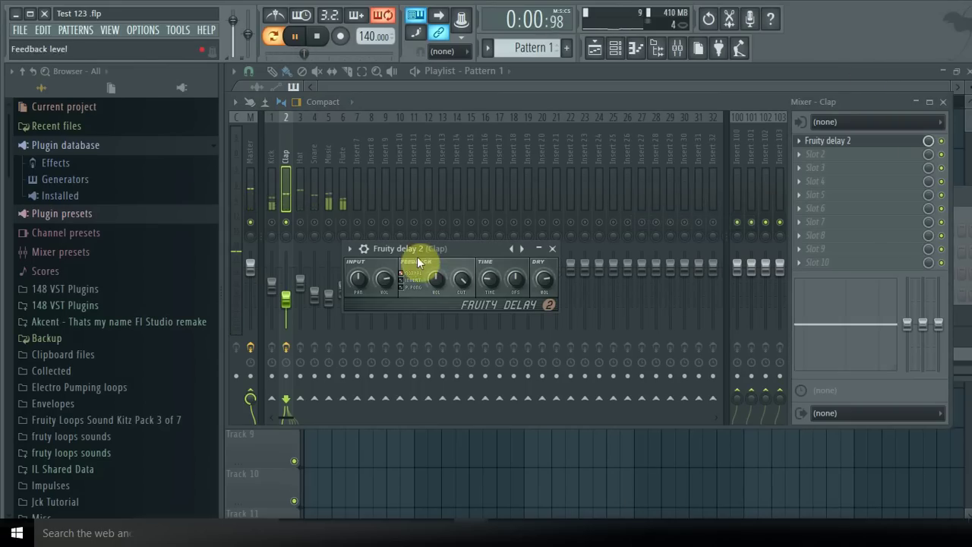
left_click_drag(457, 251, 700, 161)
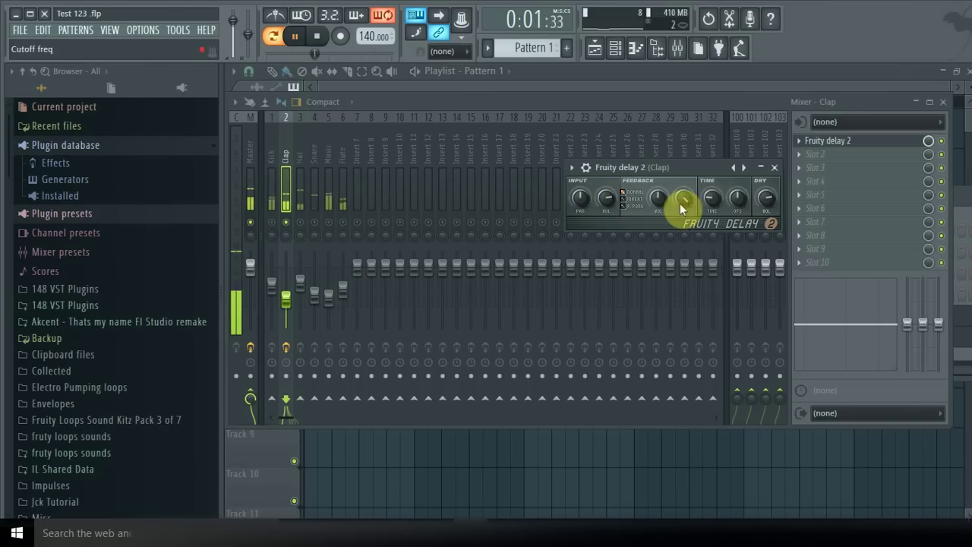
Step: Set the Fruity Delay 2 delay time to 2:00 and close the plugin window
left_click_drag(718, 206, 711, 202)
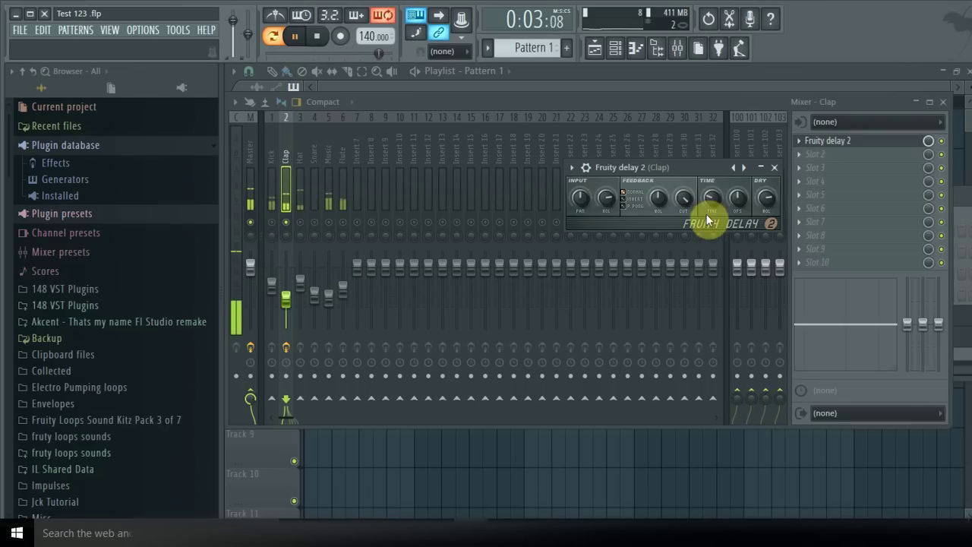
mouse_move(707, 220)
left_mouse_down()
mouse_move(710, 195)
mouse_move(708, 206)
left_mouse_up()
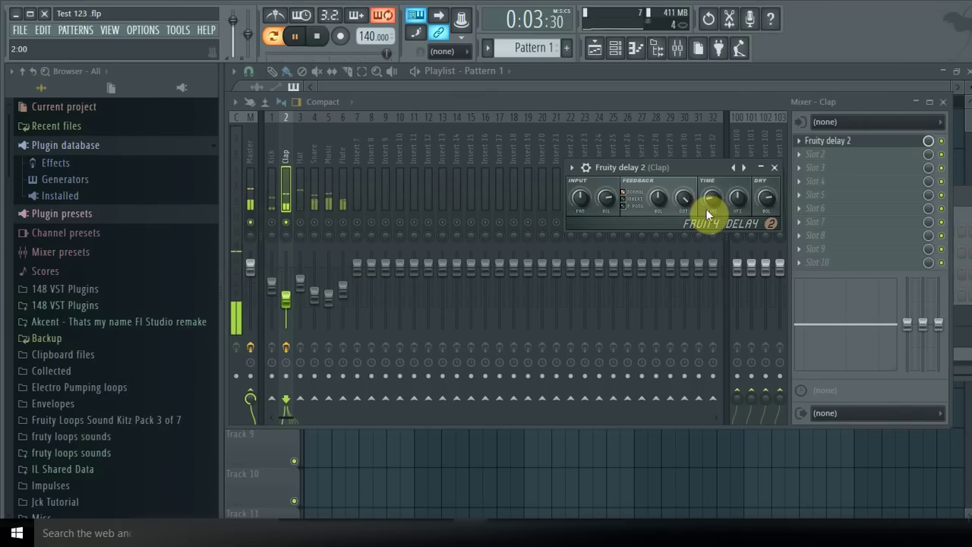
left_click(776, 170)
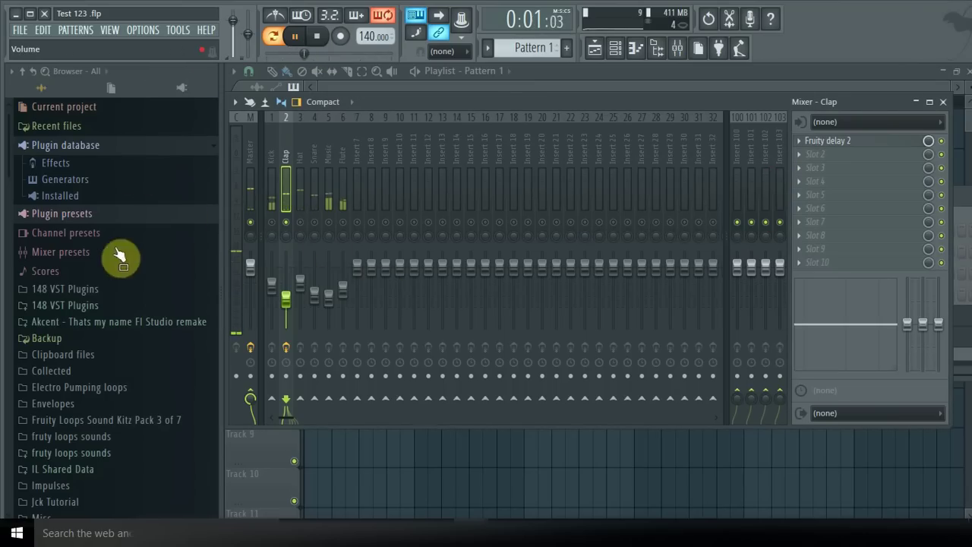
Step: Unsolo the Clap track so all mixer tracks are heard, then pause playback
right_click(290, 225)
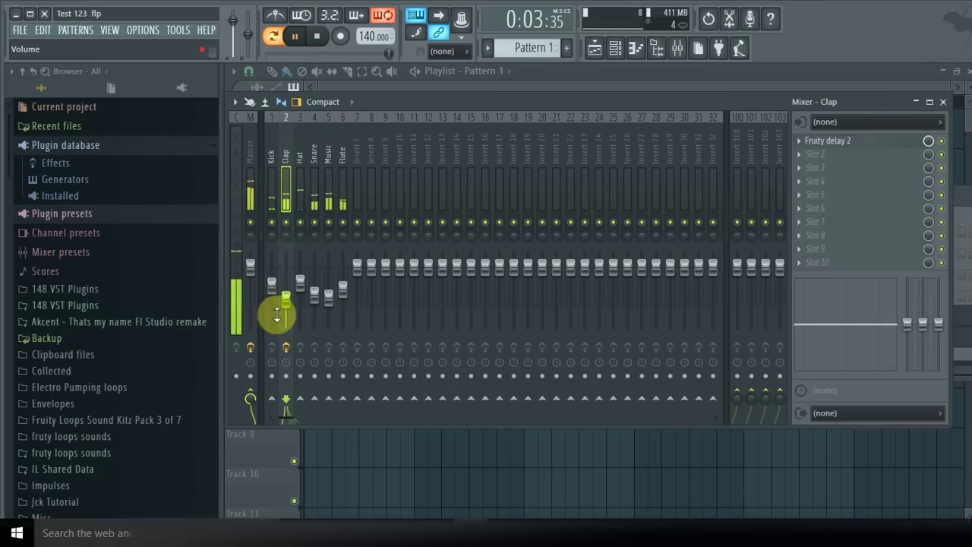
left_click(296, 35)
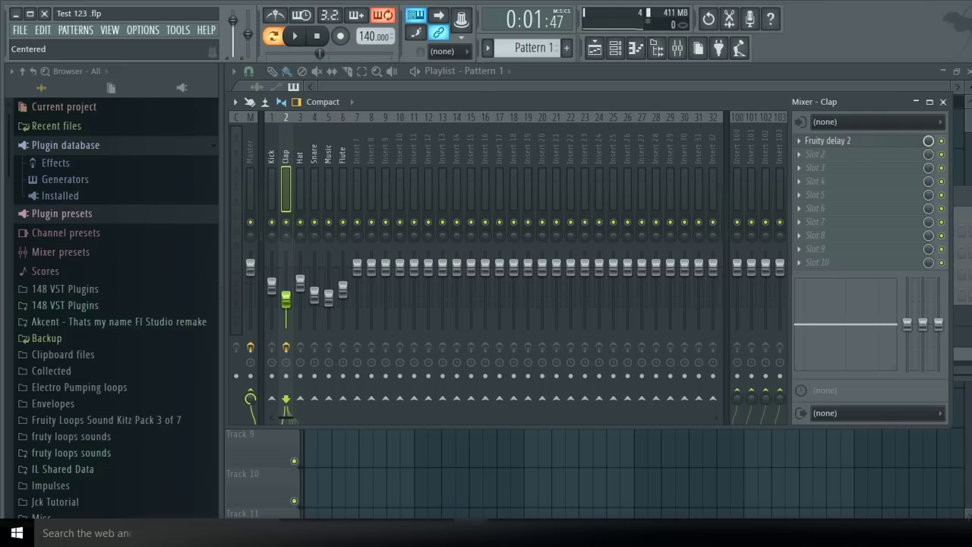
Step: Load Fruity Parametric EQ 2 into the Clap track's second effect slot and move its window up over the Mixer
left_click(803, 161)
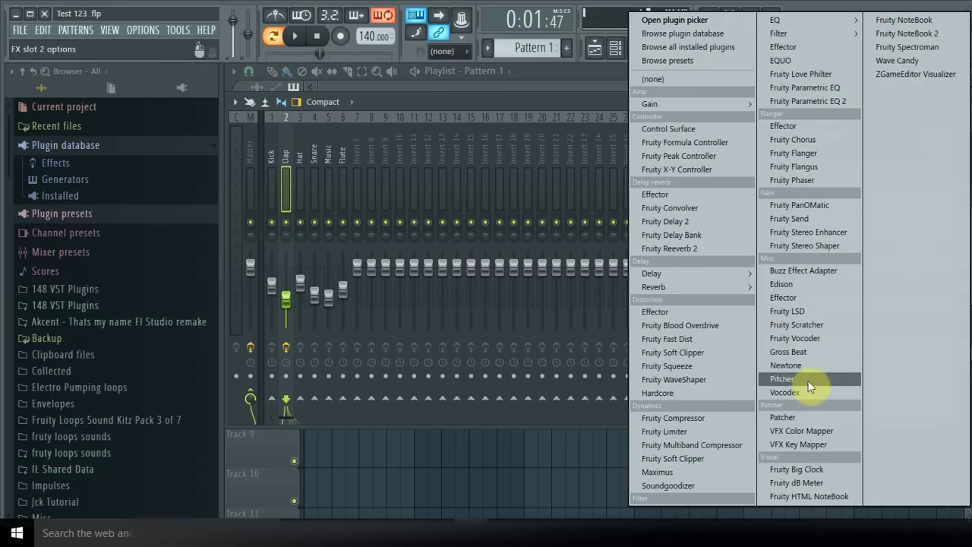
left_click(801, 89)
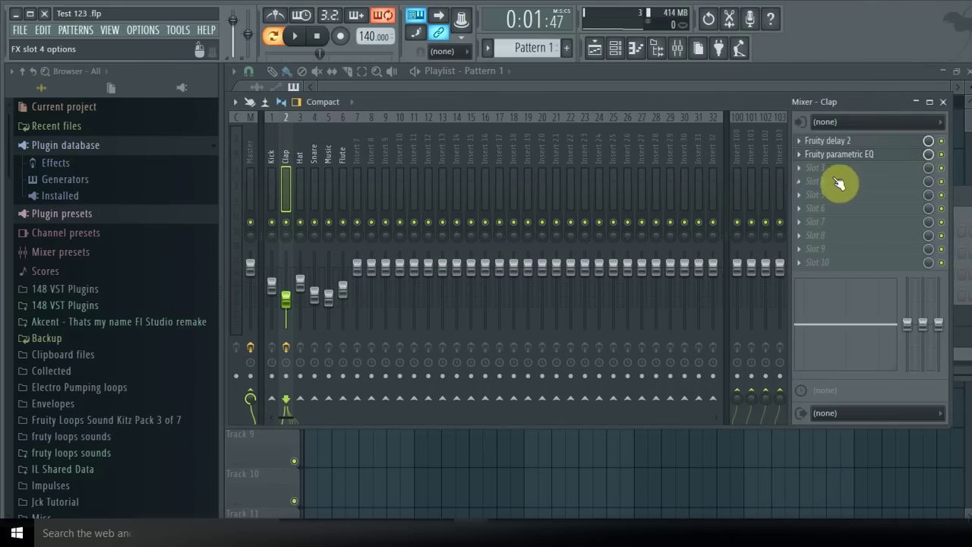
left_click(800, 153)
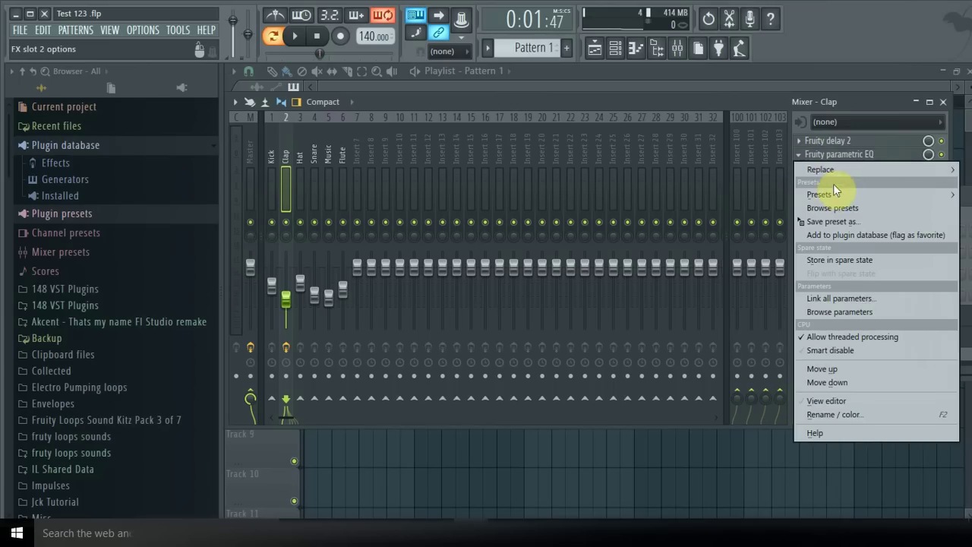
mouse_move(834, 193)
mouse_move(820, 170)
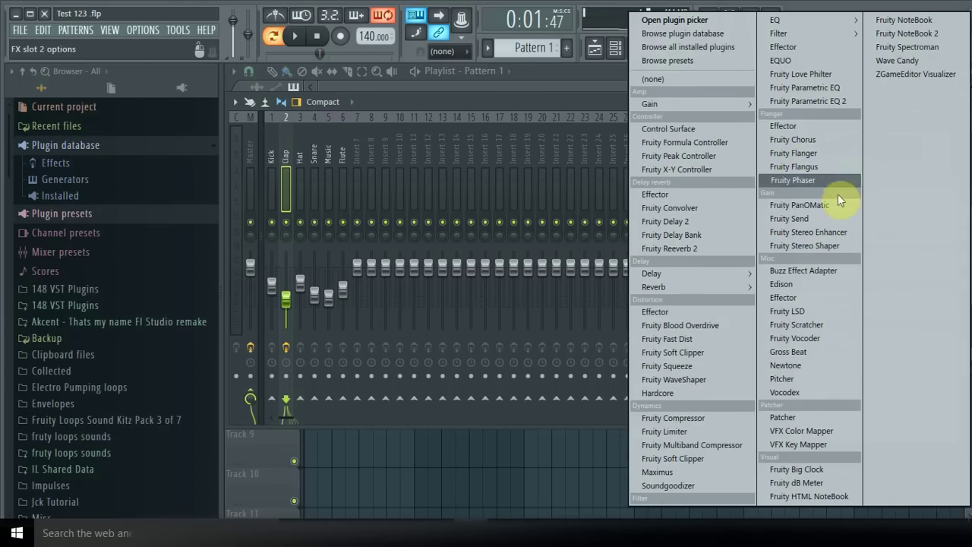
left_click(826, 100)
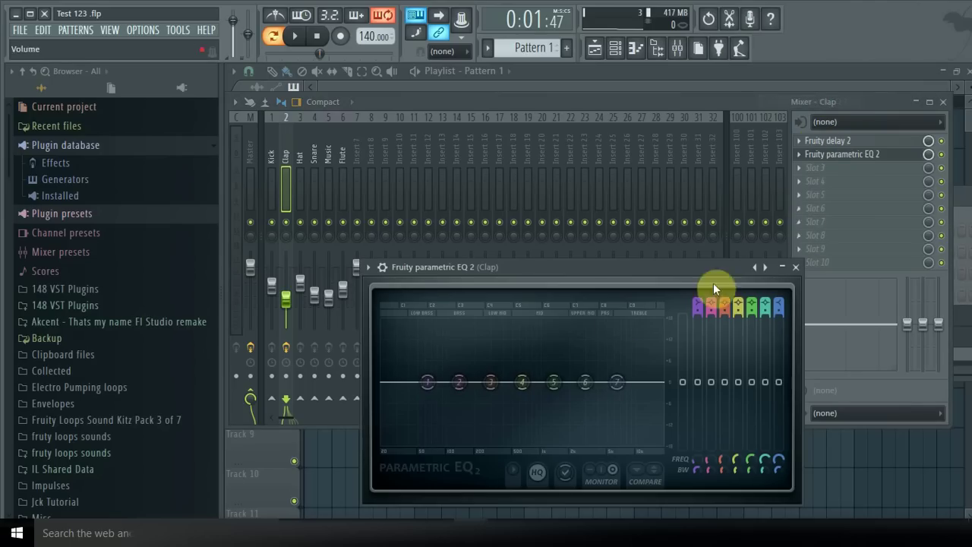
left_click_drag(585, 269, 584, 169)
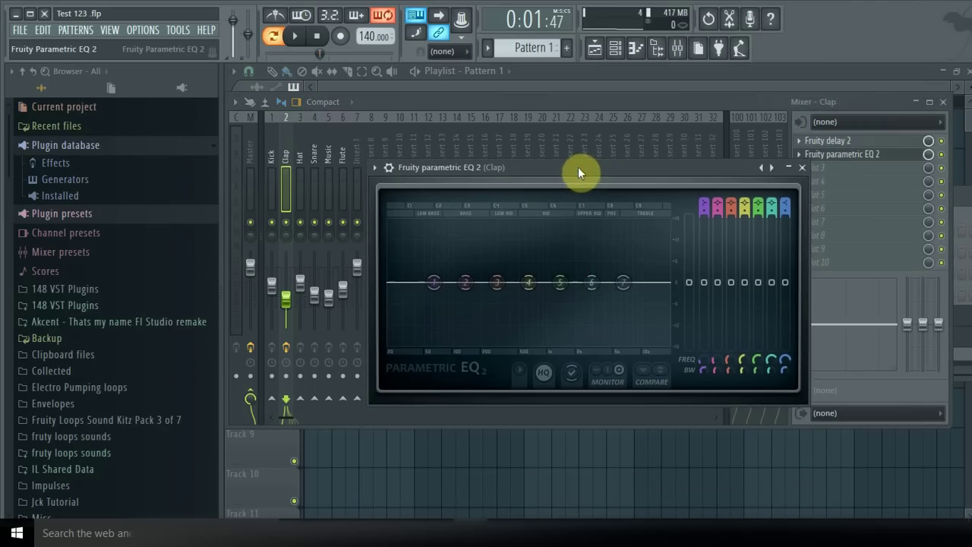
Step: Play the pattern and step through the Fruity Parametric EQ 2 presets to the flat curve with cuts at both ends
left_click(295, 35)
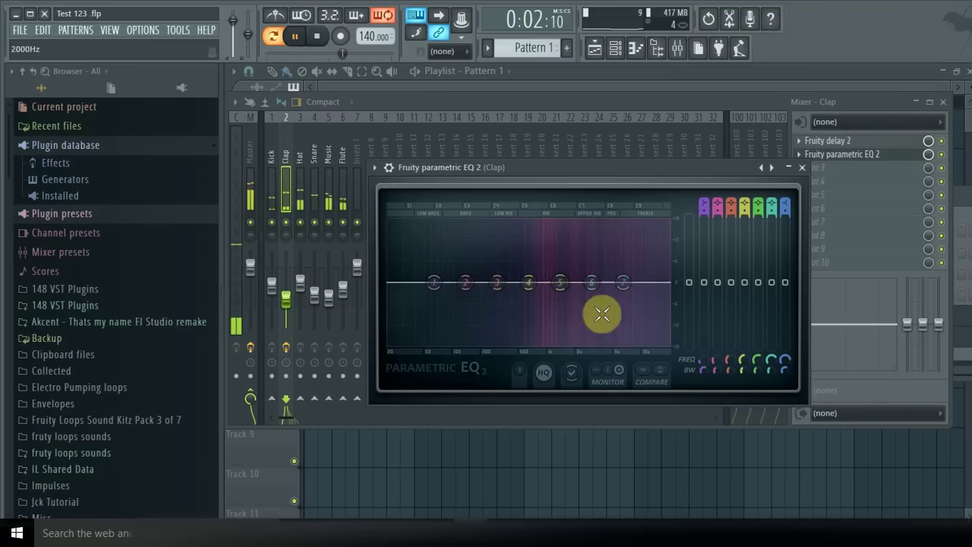
left_click(773, 167)
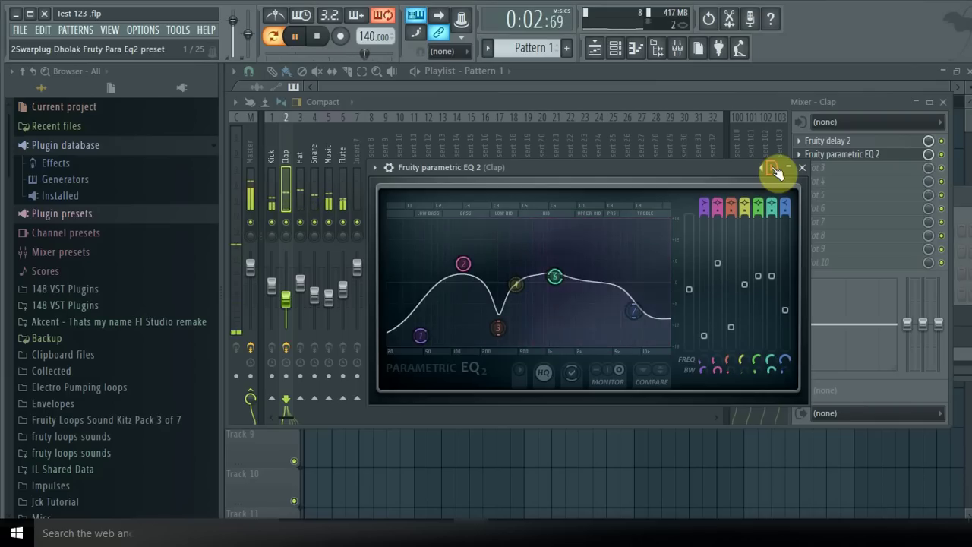
left_click(773, 167)
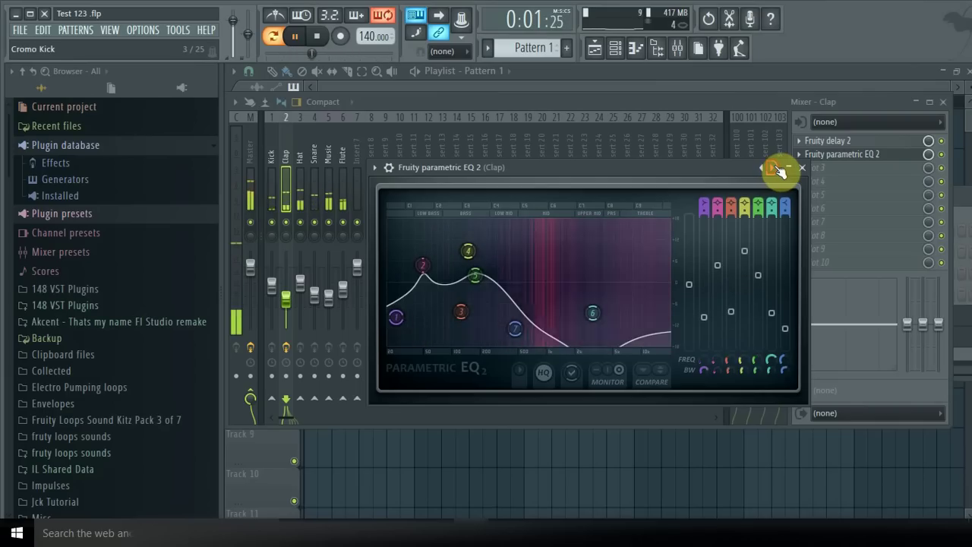
left_click(773, 167)
left_click(773, 167)
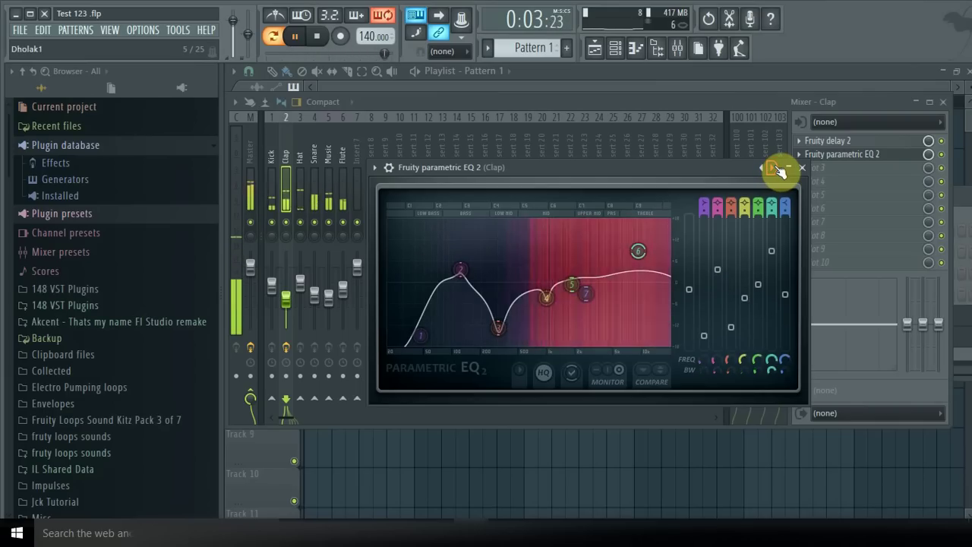
left_click(773, 167)
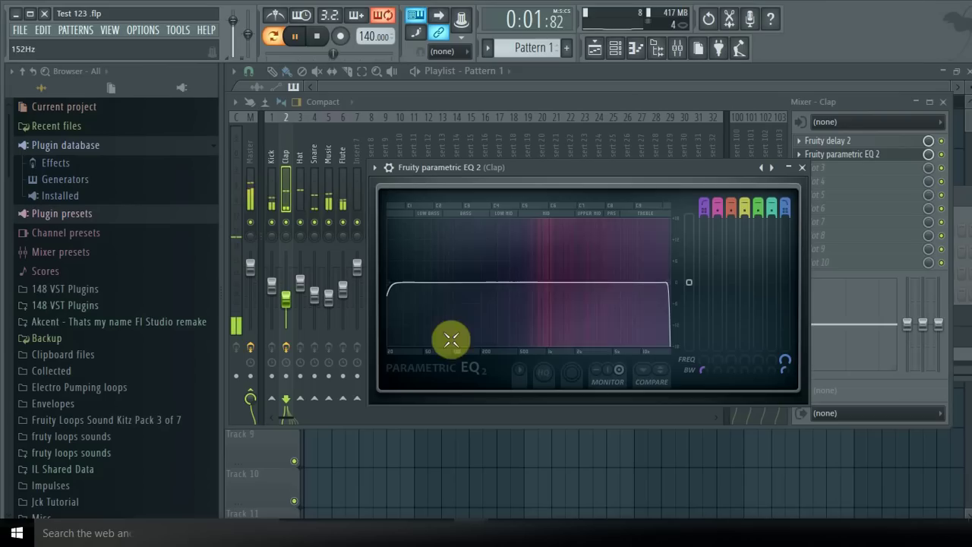
Step: Set the EQ's high-pass band to about 500 Hz and its low-pass band to about 10 kHz, then close the plugin window
left_click_drag(393, 288, 511, 283)
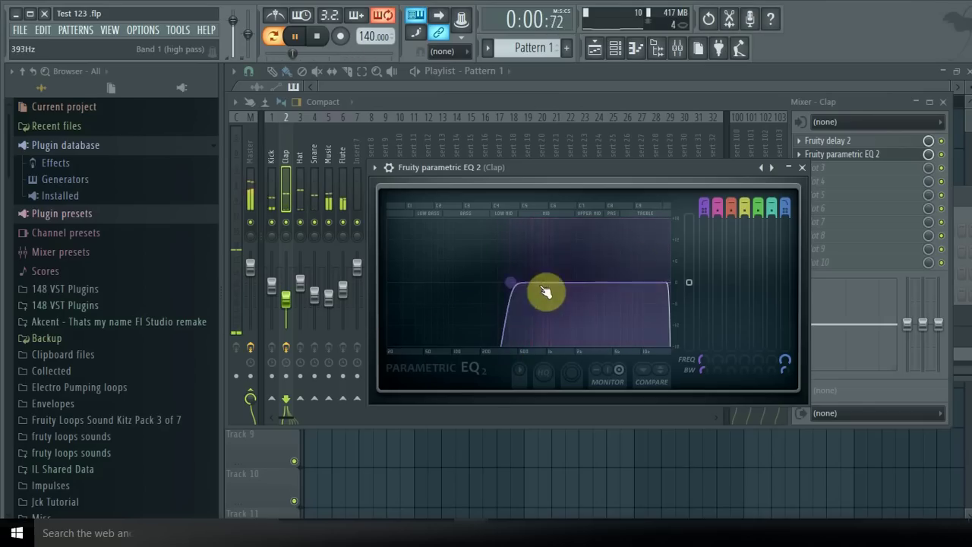
left_click_drag(515, 287, 522, 283)
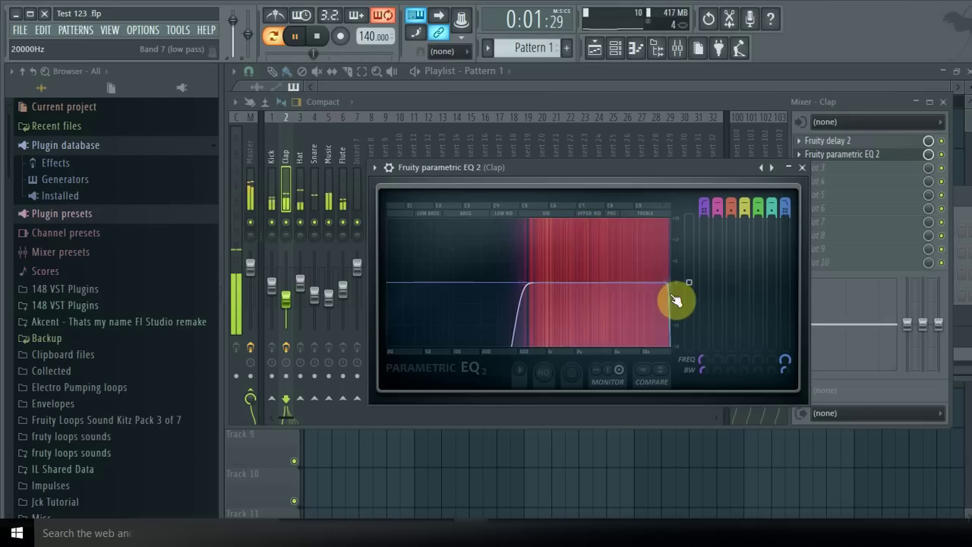
left_click_drag(673, 287, 648, 282)
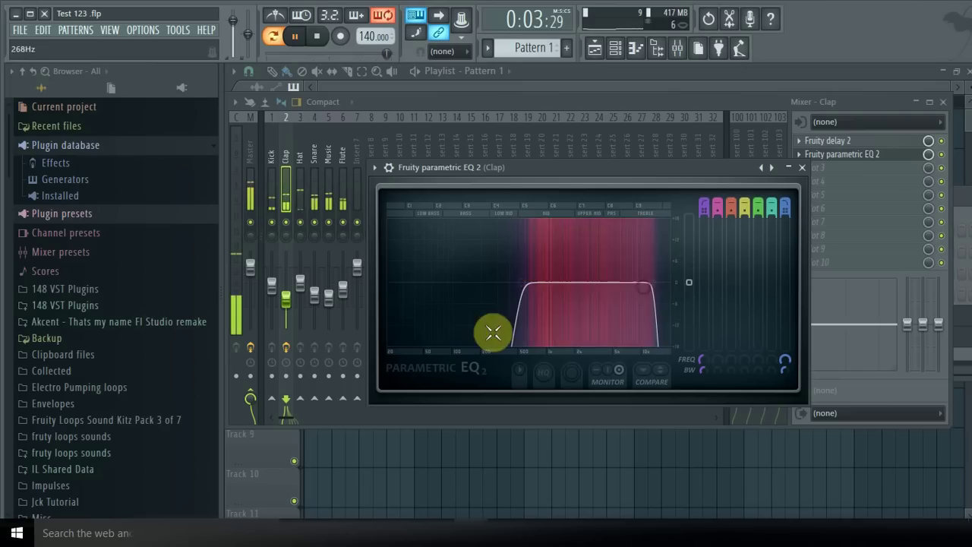
left_click(806, 168)
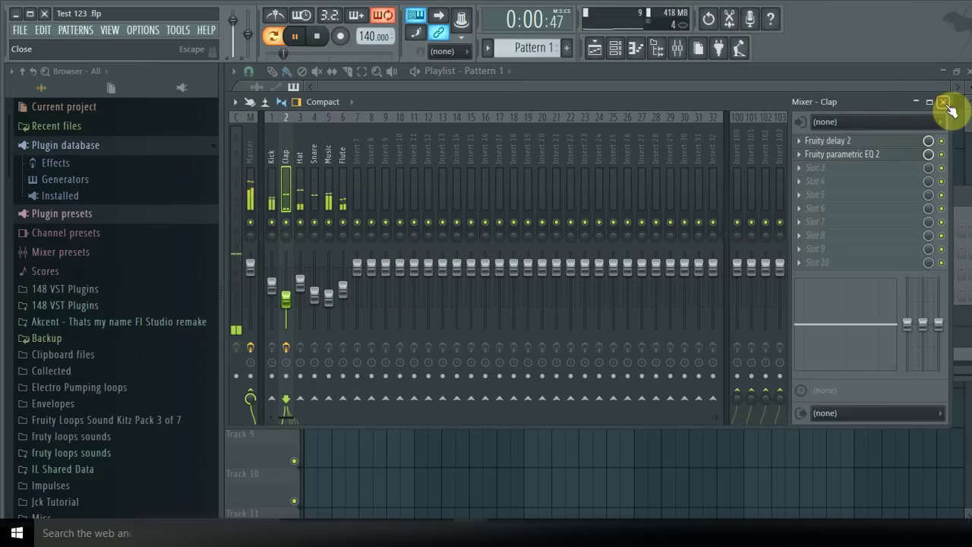
Step: Pause playback, close the Mixer and save the project
left_click(298, 39)
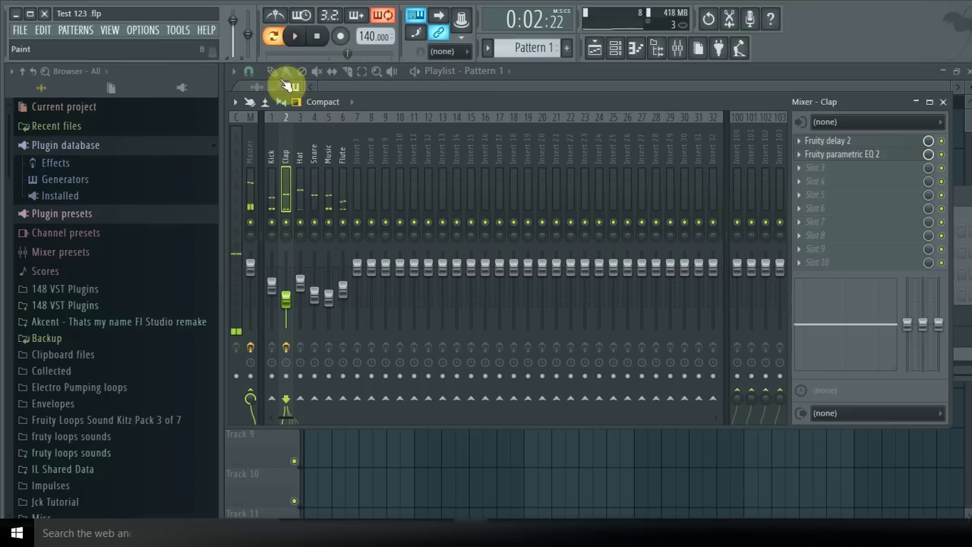
left_click(944, 102)
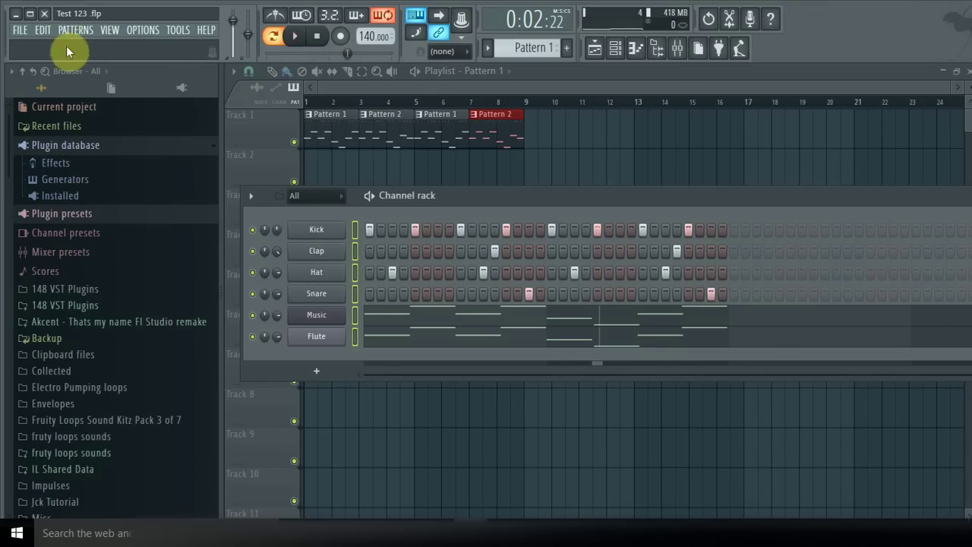
left_click(22, 33)
left_click(34, 89)
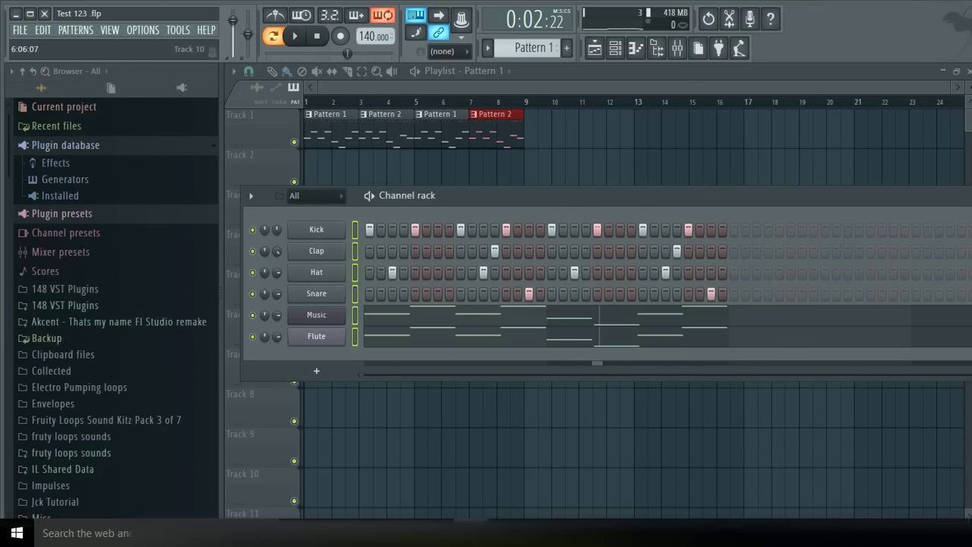
Step: Switch to the FL Studio Users Manual, review its interface overview diagram, and minimize the manual
mouse_move(465, 532)
left_click(570, 485)
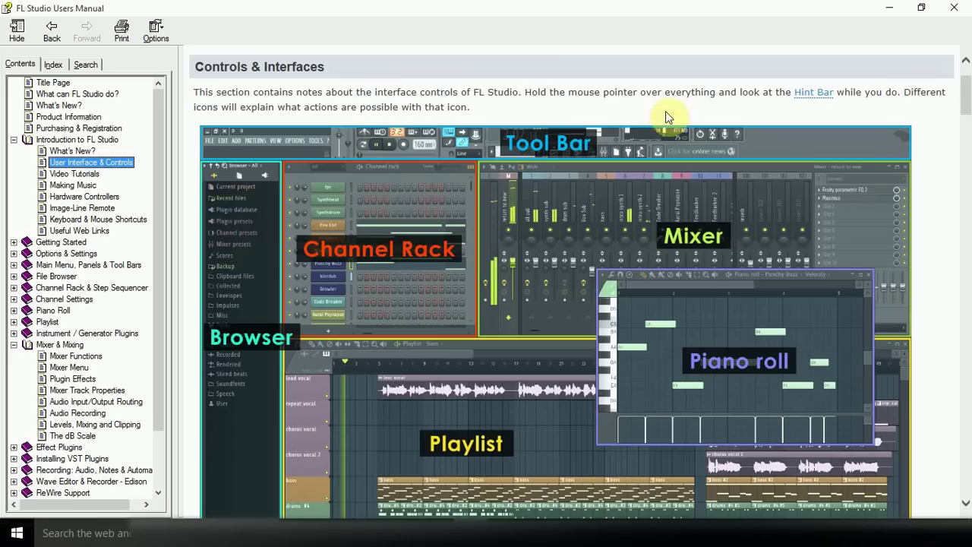
scroll(583, 277, "up", 1)
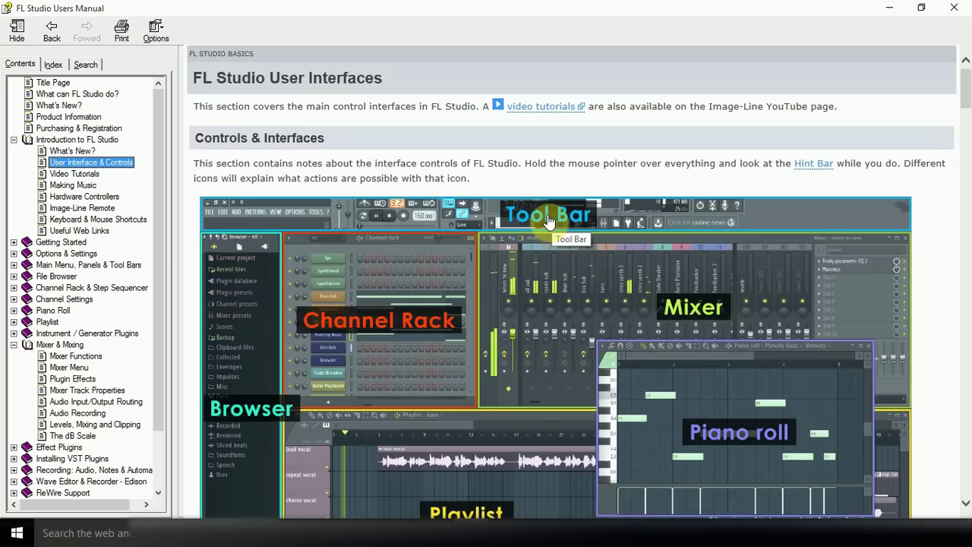
left_click(888, 8)
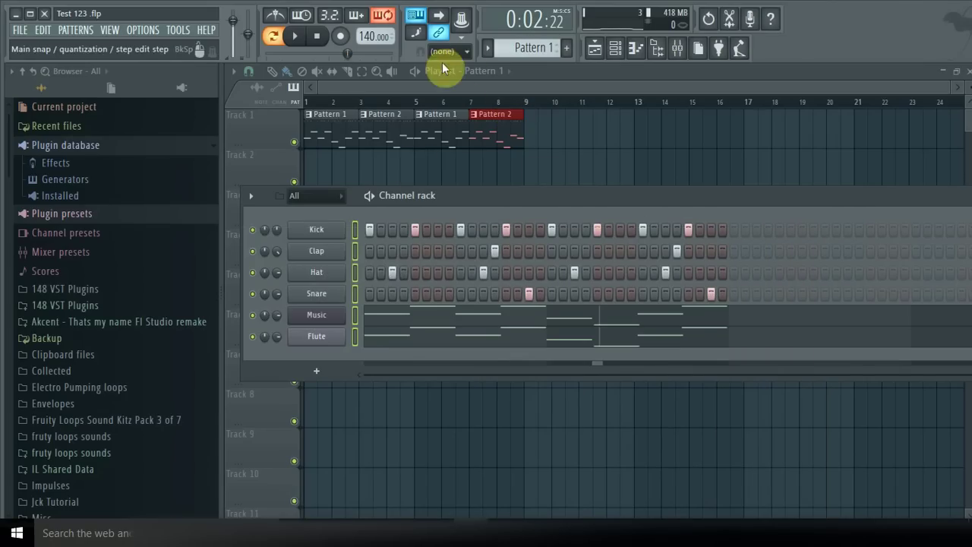
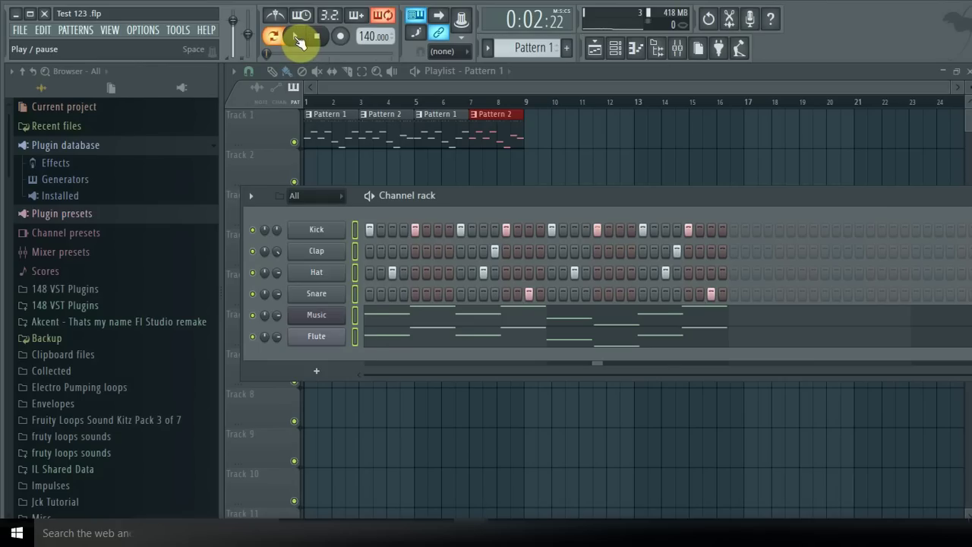
Step: Play and stop Pattern 1, then open the Music channel's notes in the Piano roll
left_click(298, 39)
left_click(298, 40)
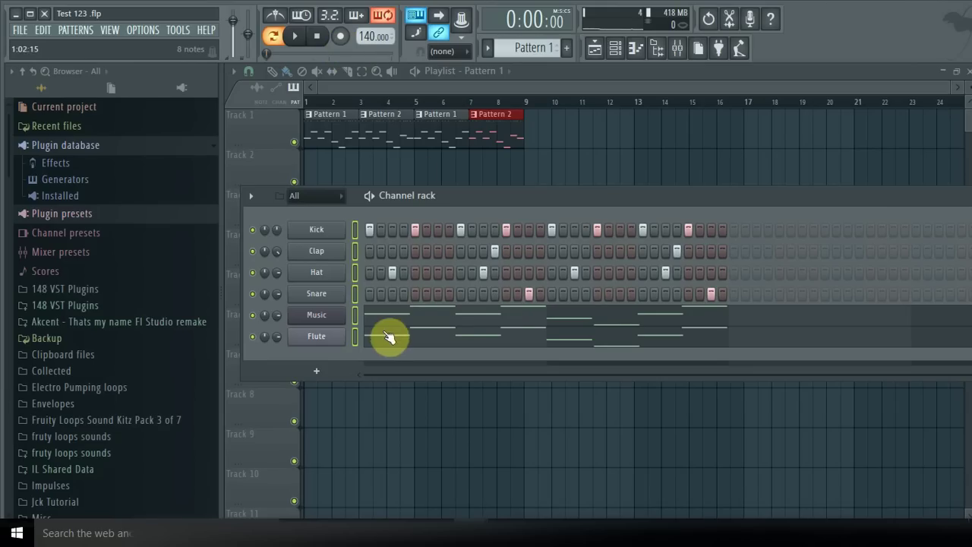
left_click(439, 320)
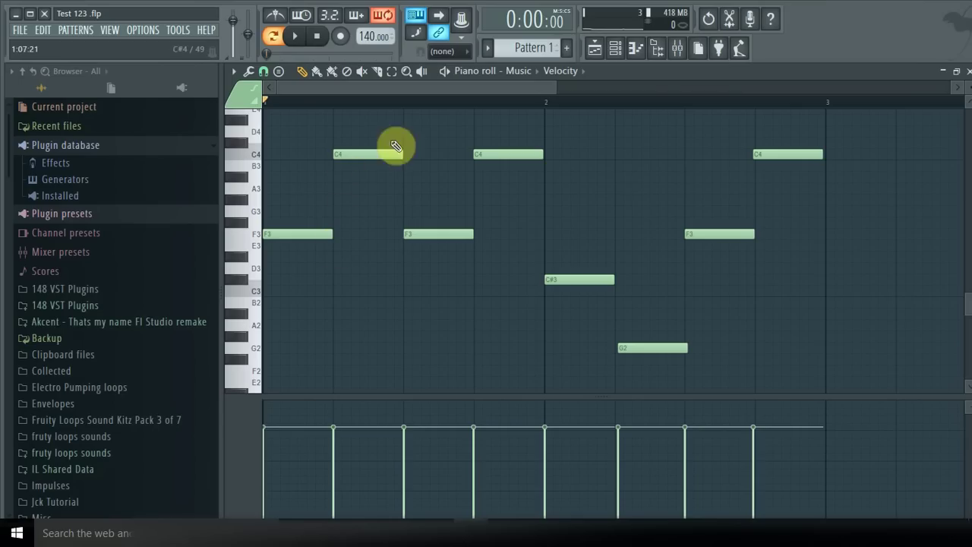
Step: Close the piano roll, set the tempo to 120 BPM while auditioning Pattern 1, and save the project
left_click(968, 75)
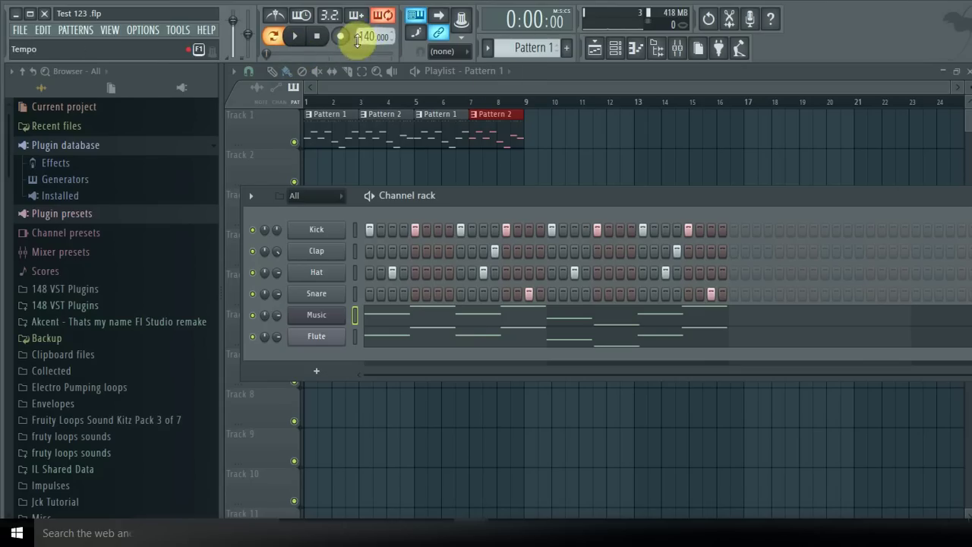
left_click(297, 41)
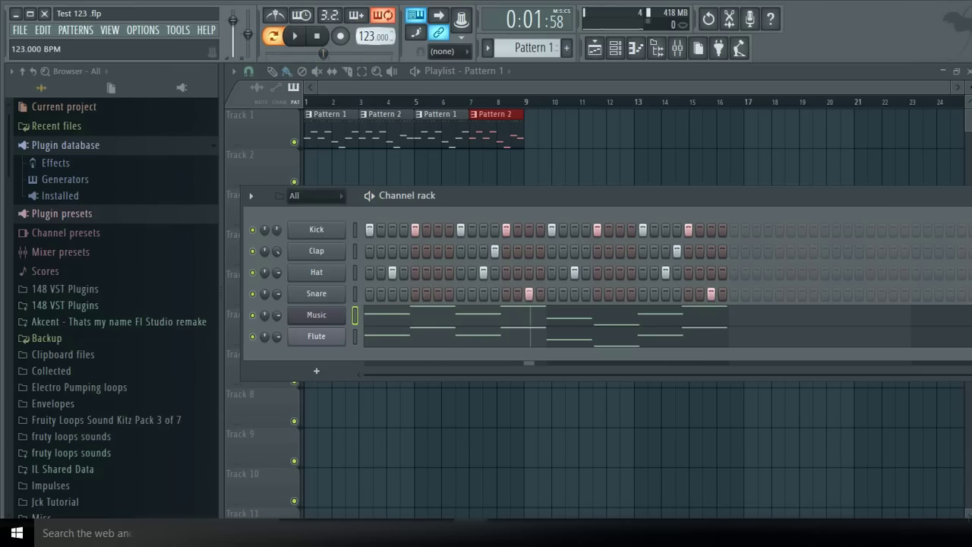
left_click(300, 40)
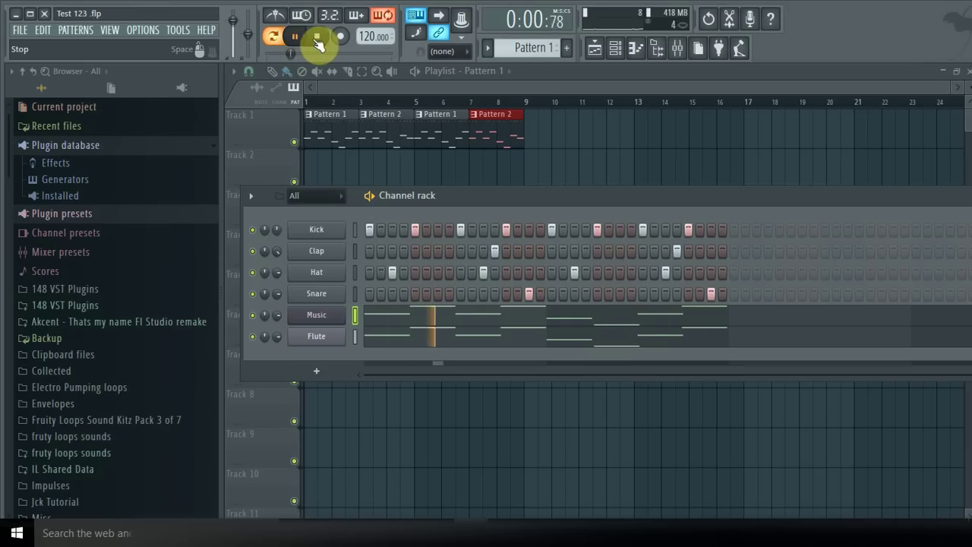
left_click(296, 37)
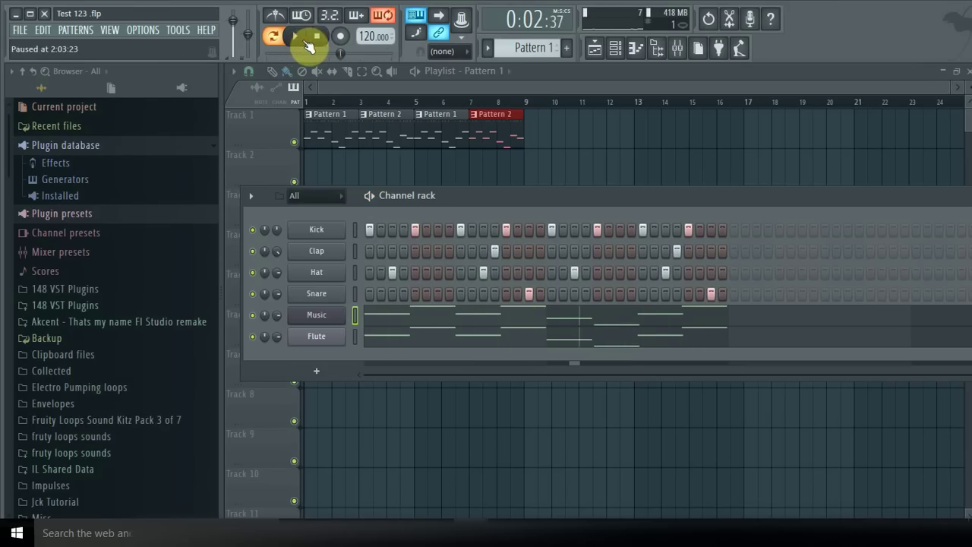
left_click(19, 32)
left_click(32, 93)
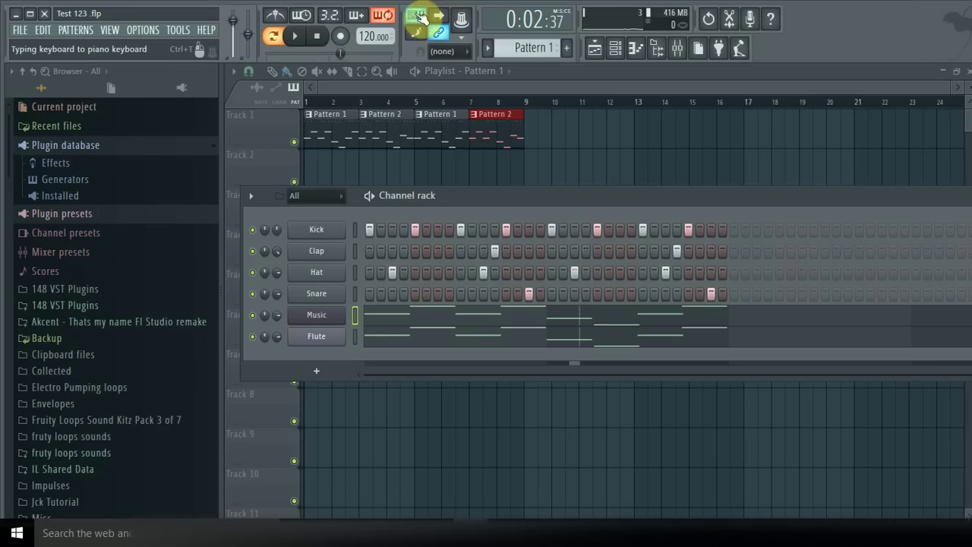
Step: Turn on the metronome and play Pattern 1 briefly with it, pausing playback when done
left_click(278, 17)
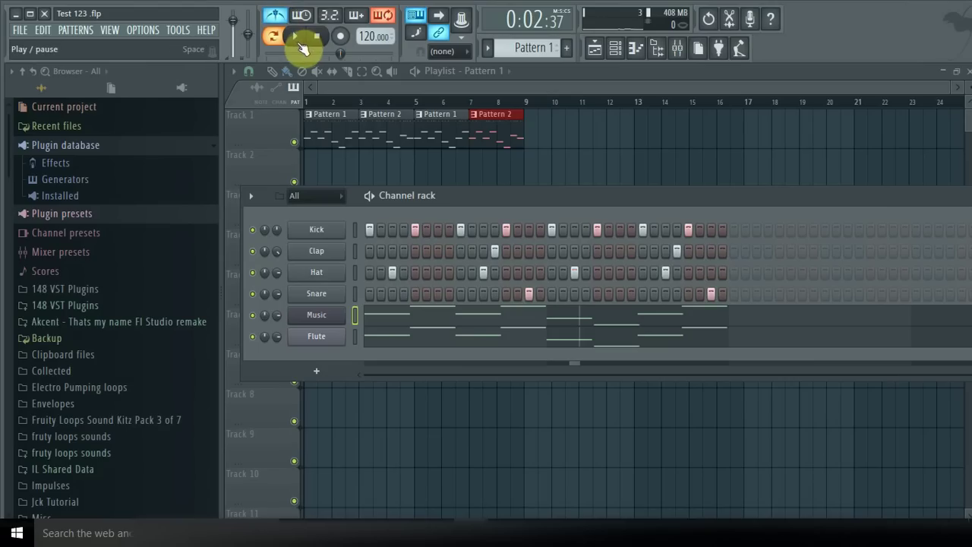
left_click(295, 36)
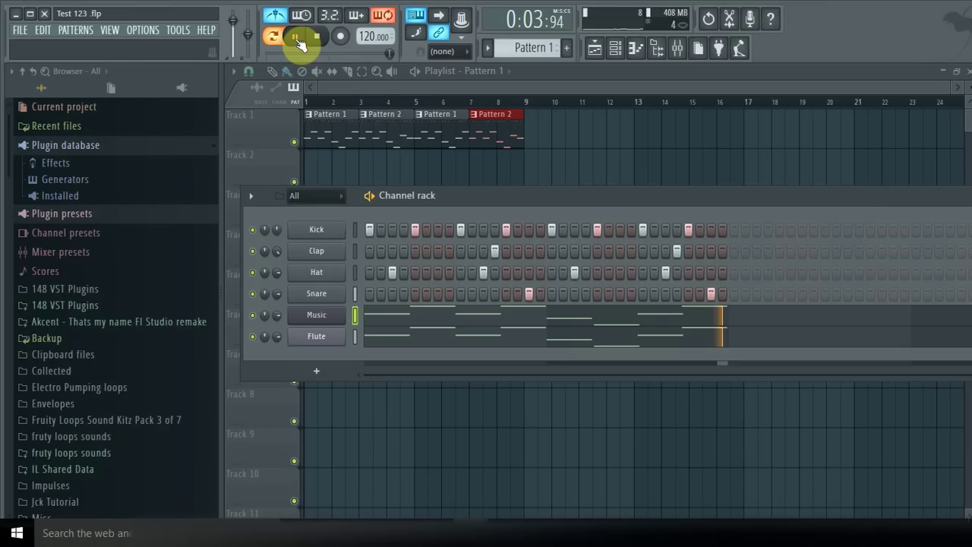
left_click(295, 37)
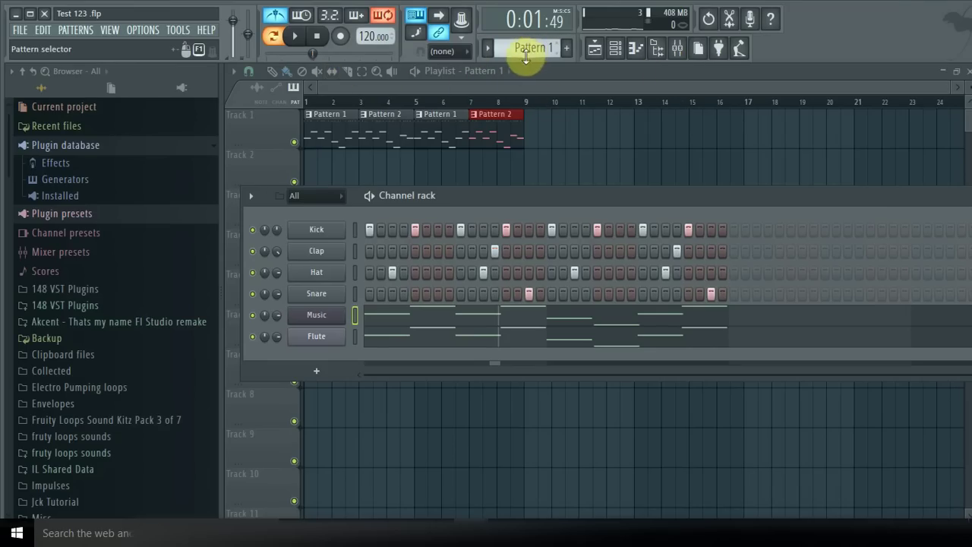
Step: Browse through the project's used and empty patterns with the pattern selector, and return to Pattern 1
scroll(532, 48, "down", 1)
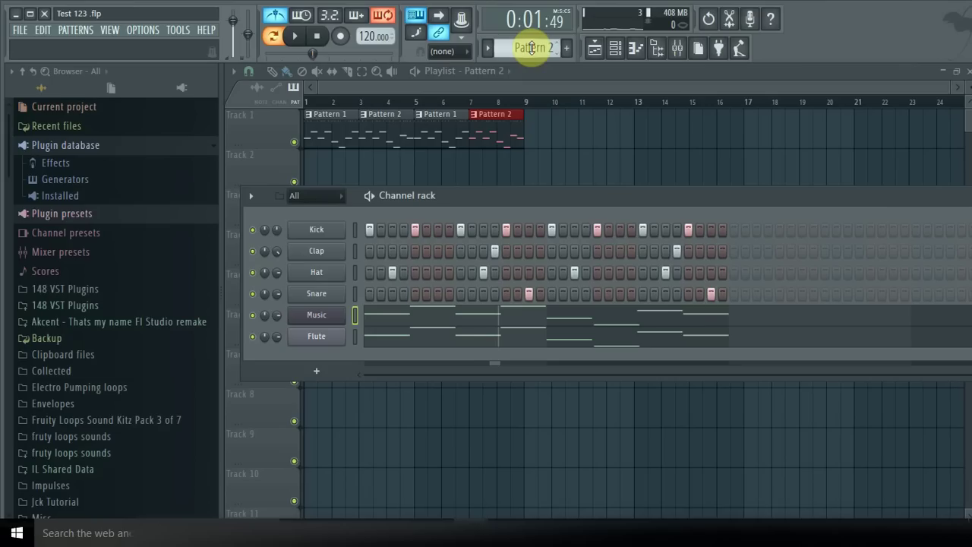
scroll(532, 47, "down", 2)
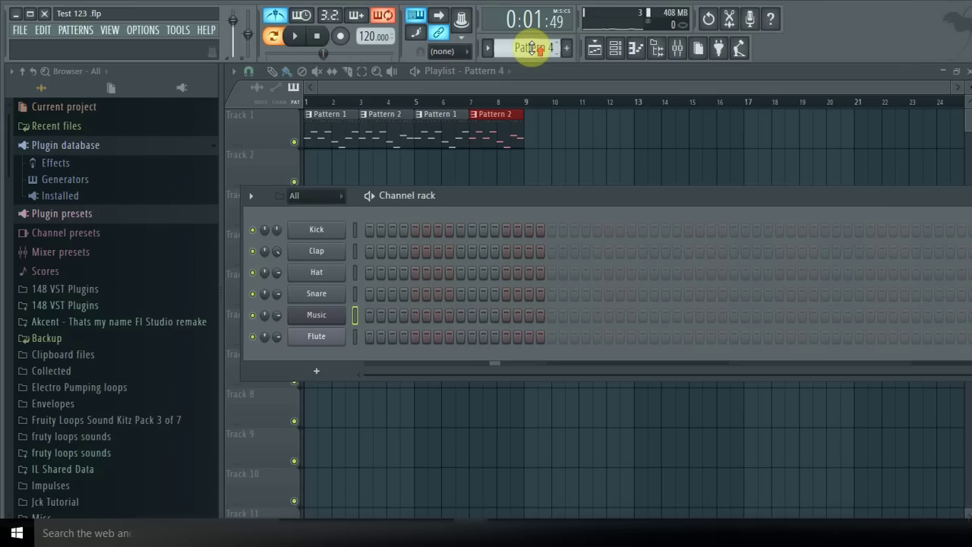
scroll(532, 47, "up", 4)
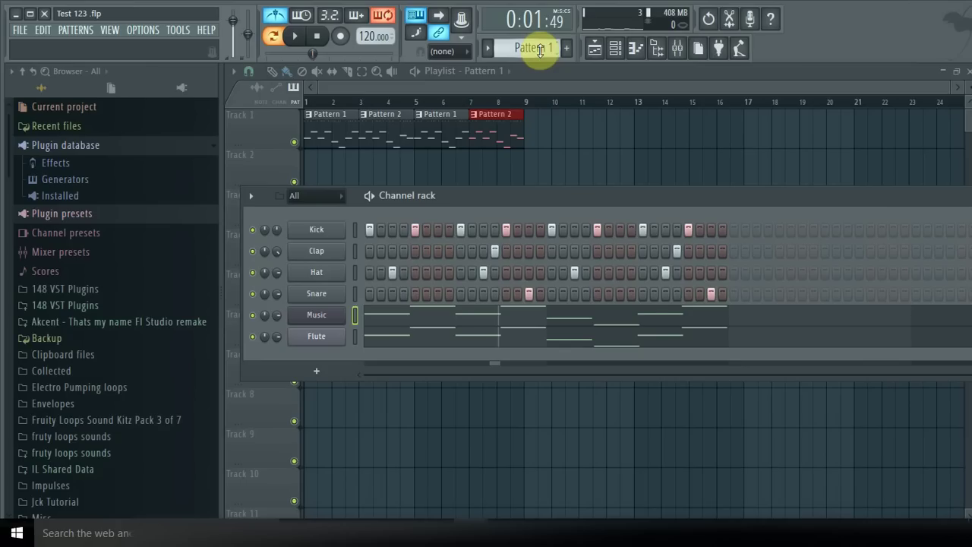
scroll(540, 50, "down", 1)
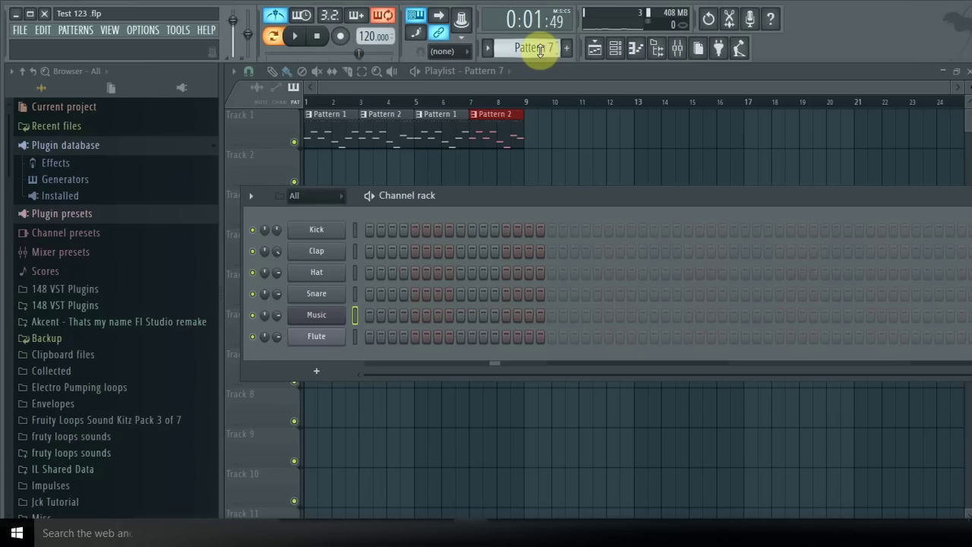
scroll(540, 50, "up", 1)
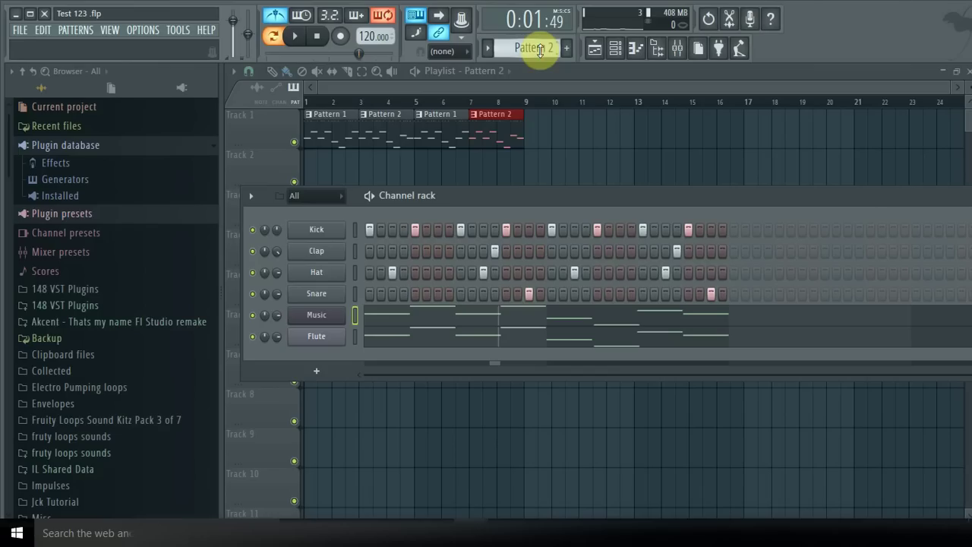
mouse_move(539, 50)
left_mouse_down()
mouse_move(565, 113)
mouse_move(590, 139)
mouse_move(637, 128)
mouse_move(518, 61)
mouse_move(634, 136)
mouse_move(668, 137)
mouse_move(540, 82)
mouse_move(546, 57)
left_mouse_up()
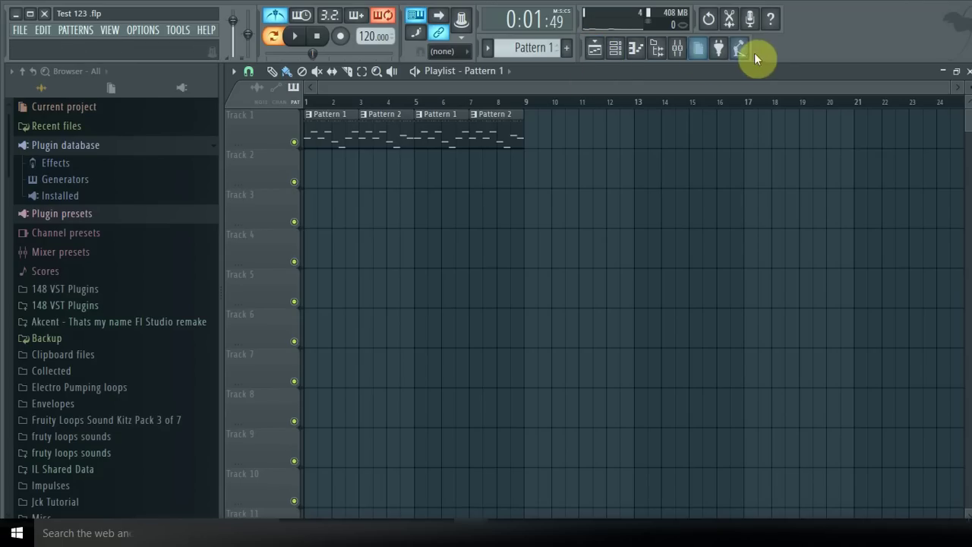
Step: Toggle the playlist off and on again, and show the channel rack over it
left_click(596, 51)
left_click(592, 52)
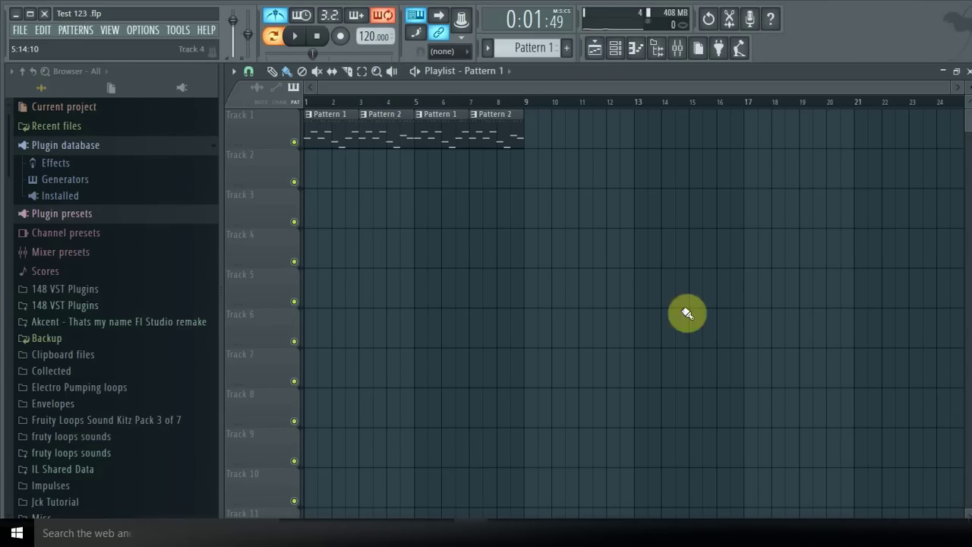
left_click(616, 50)
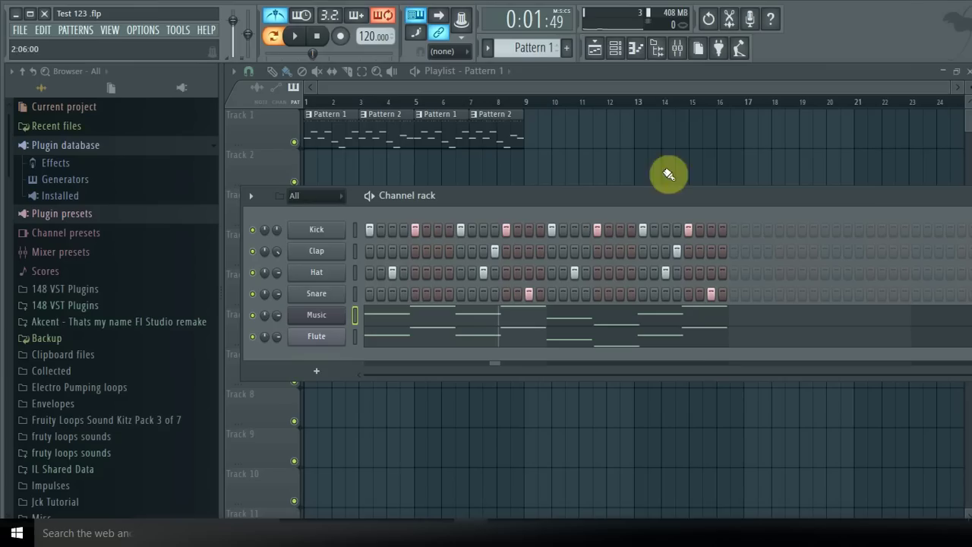
Step: View the Music channel's notes in the piano roll, reopening it once more, and return to the channel rack
left_click(636, 55)
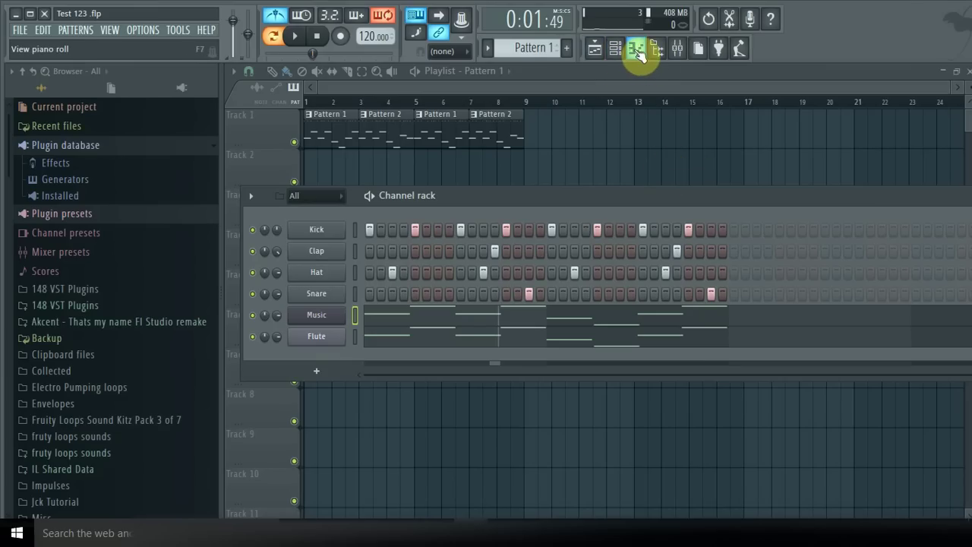
left_click(596, 317)
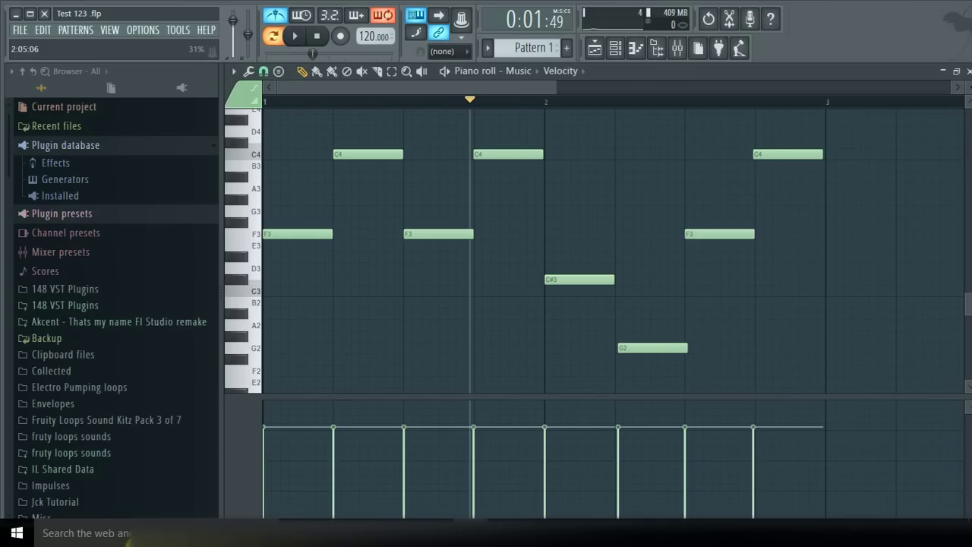
left_click(968, 72)
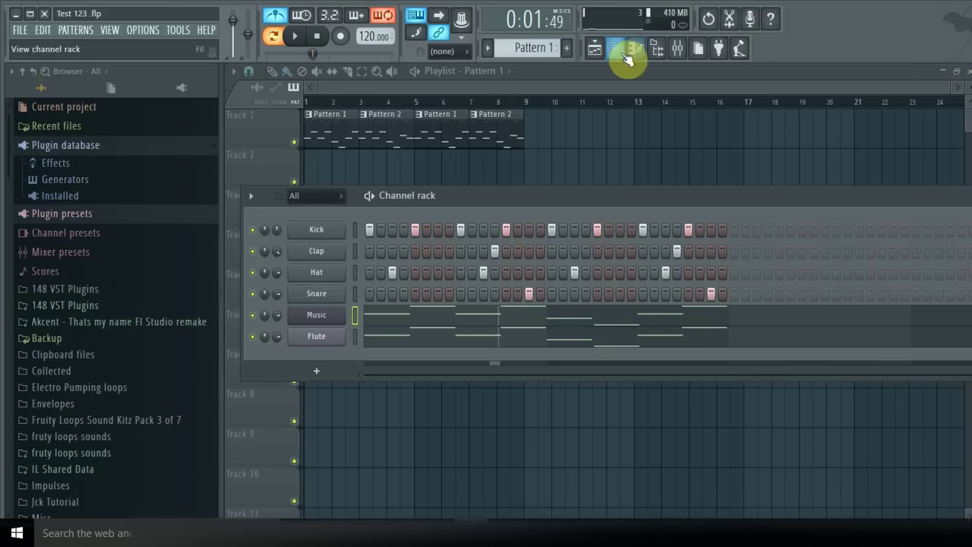
left_click(638, 50)
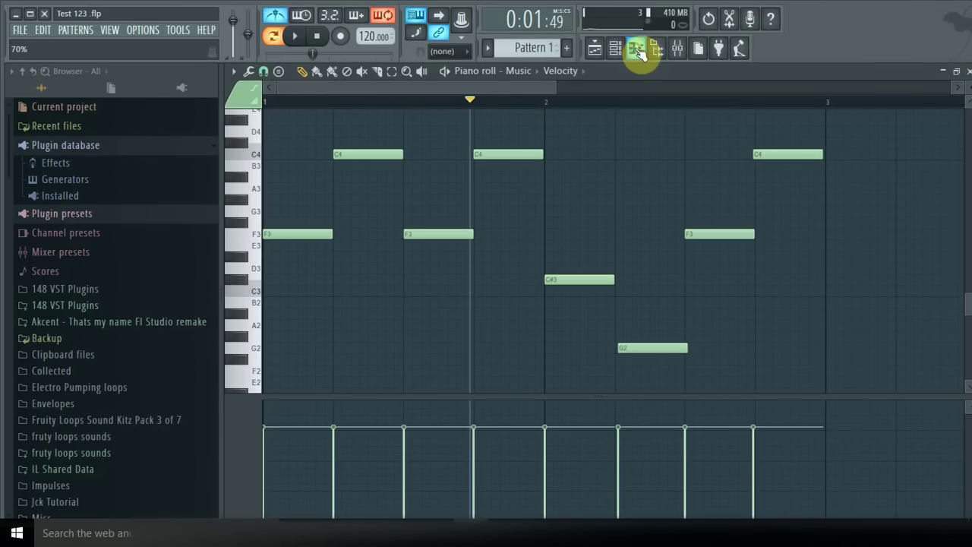
left_click(967, 72)
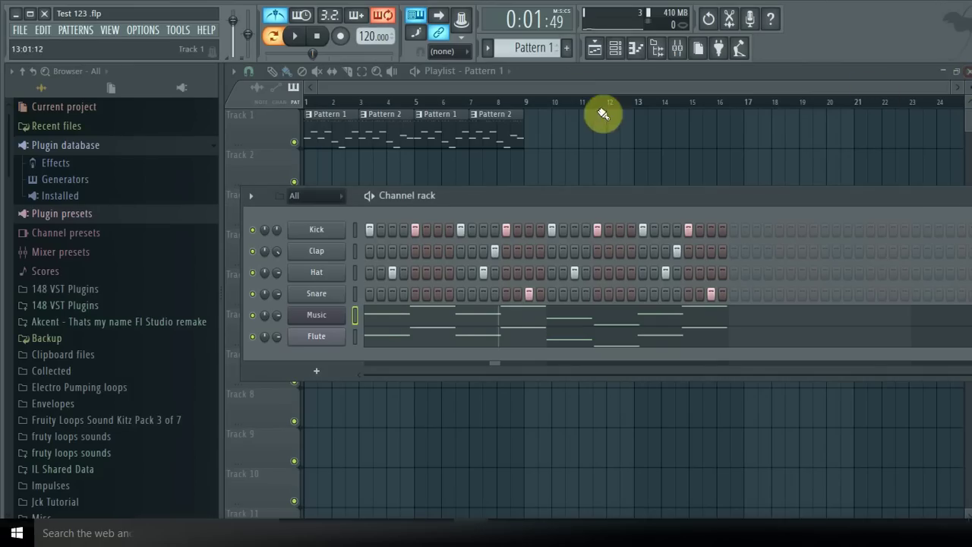
Step: Open the Flute channel's piano roll, audition several high and low keys on its keyboard, and close it
left_click(422, 345)
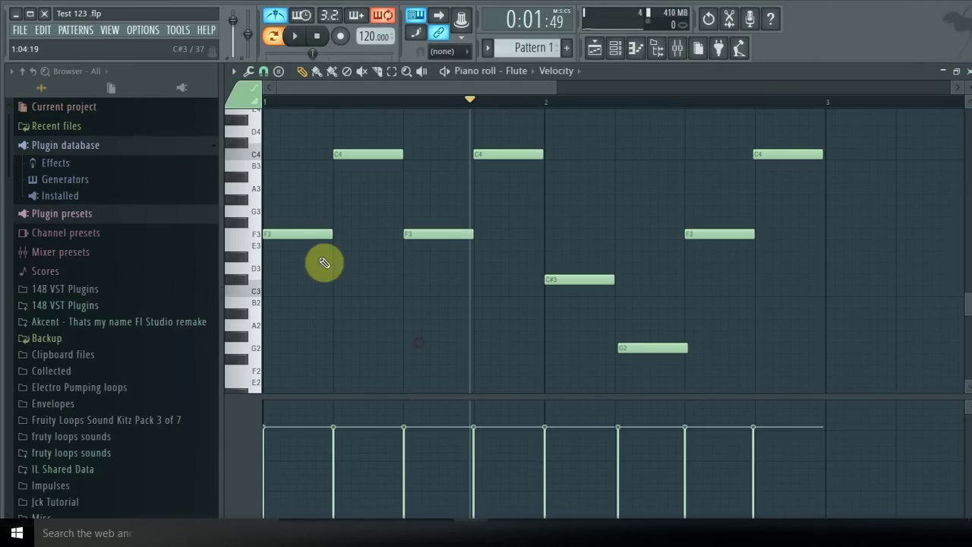
left_click(256, 196)
left_click(258, 152)
left_click(245, 252)
left_click(257, 300)
left_click(252, 348)
left_click(253, 379)
scroll(247, 338, "down", 3)
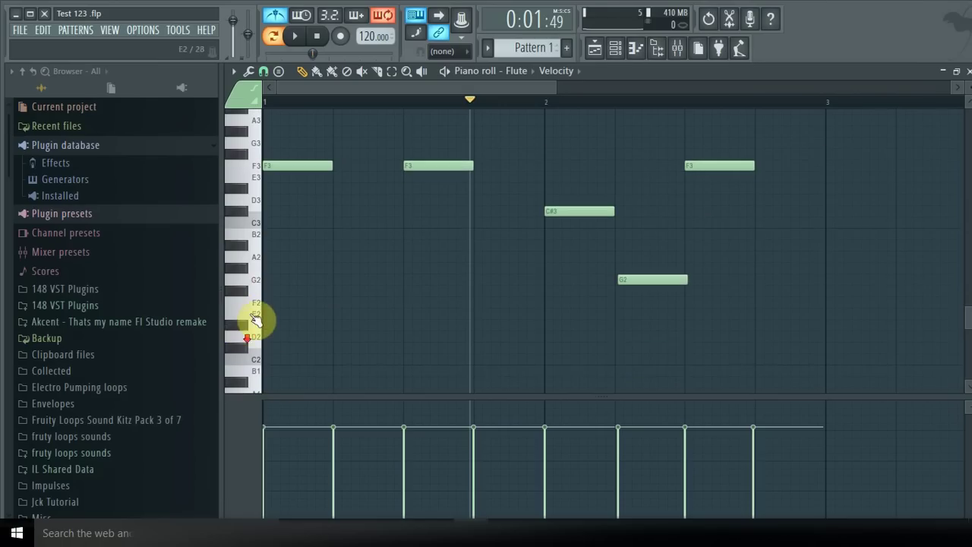
left_click(253, 314)
left_click(256, 279)
left_click(256, 233)
left_click(256, 200)
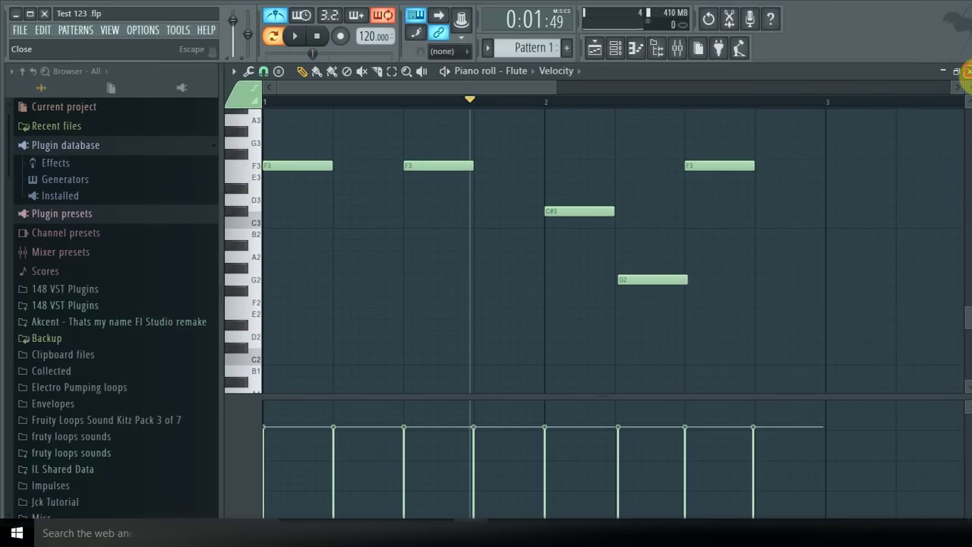
left_click(968, 71)
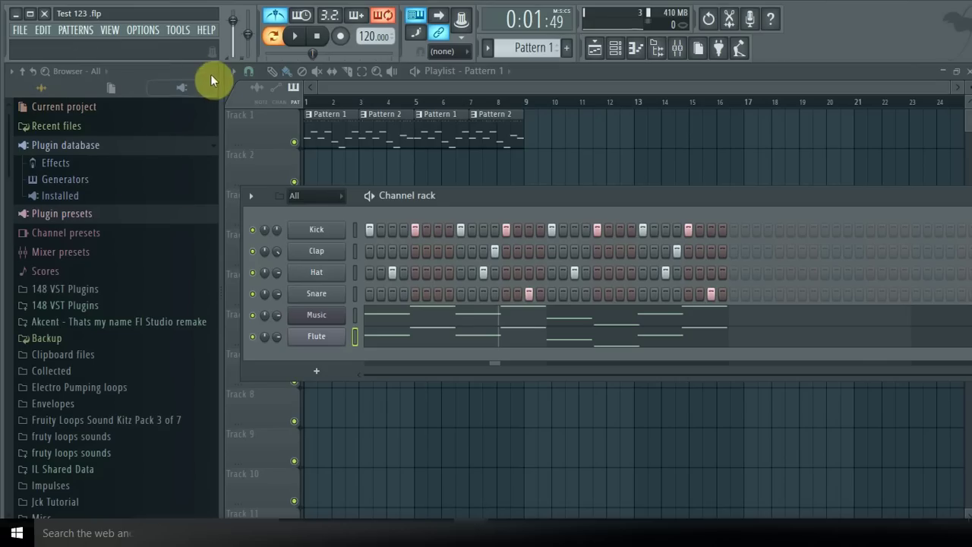
Step: Hide the browser to widen the workspace and reposition the channel rack over the playlist
left_click(658, 49)
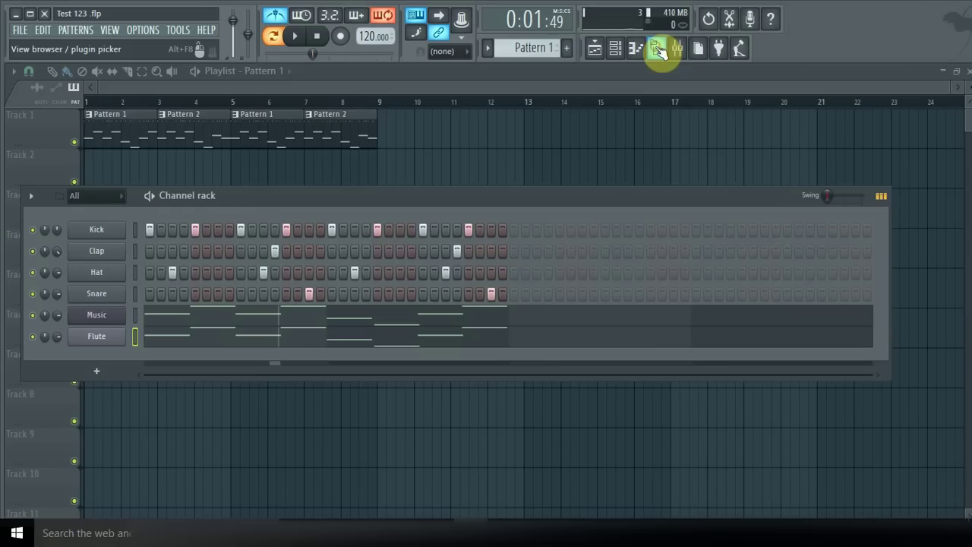
left_click_drag(313, 196, 370, 185)
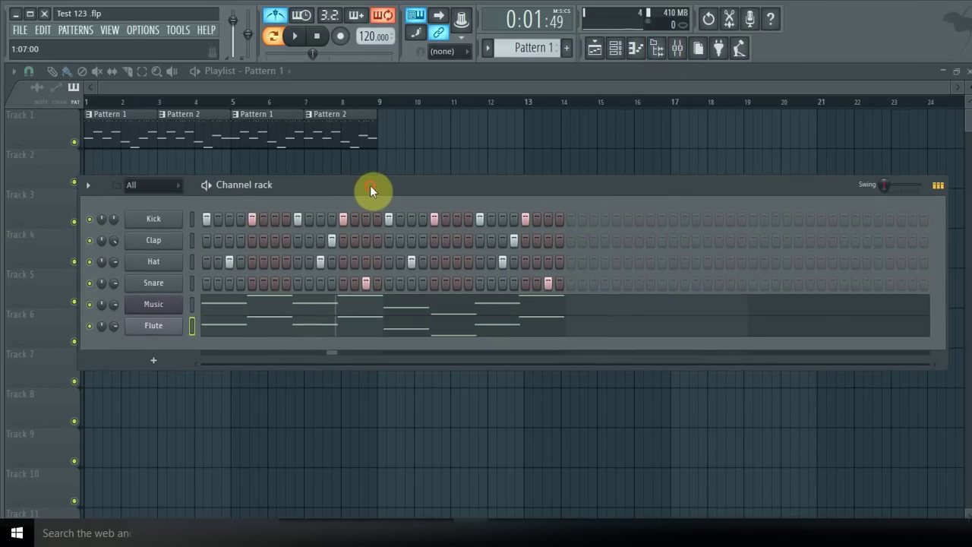
left_click(657, 50)
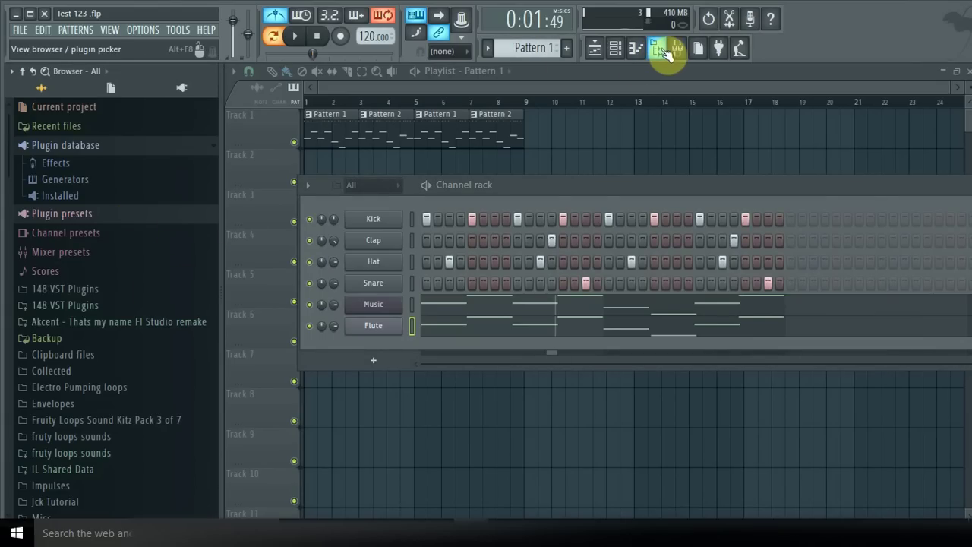
left_click(661, 50)
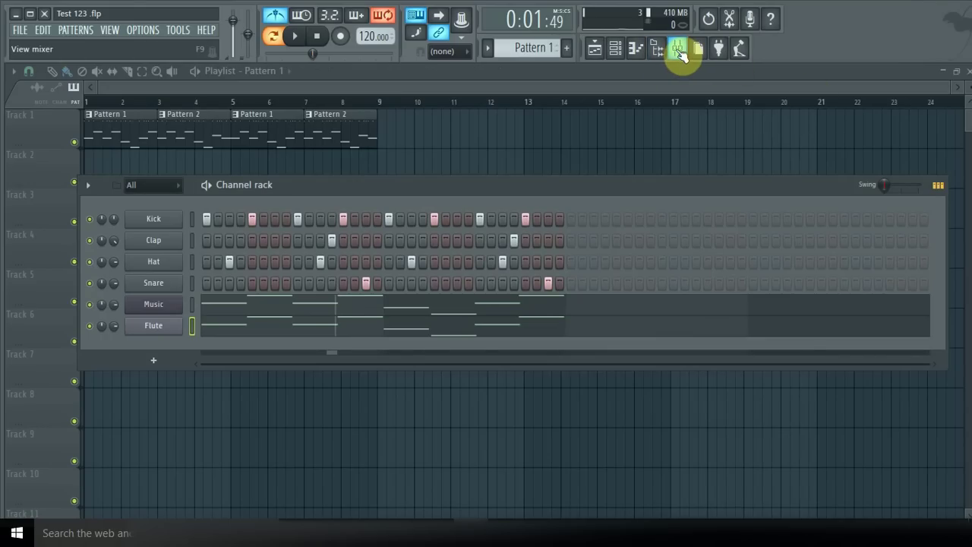
Step: View the mixer and close it, and display all patterns and channels in the project picker
left_click(678, 54)
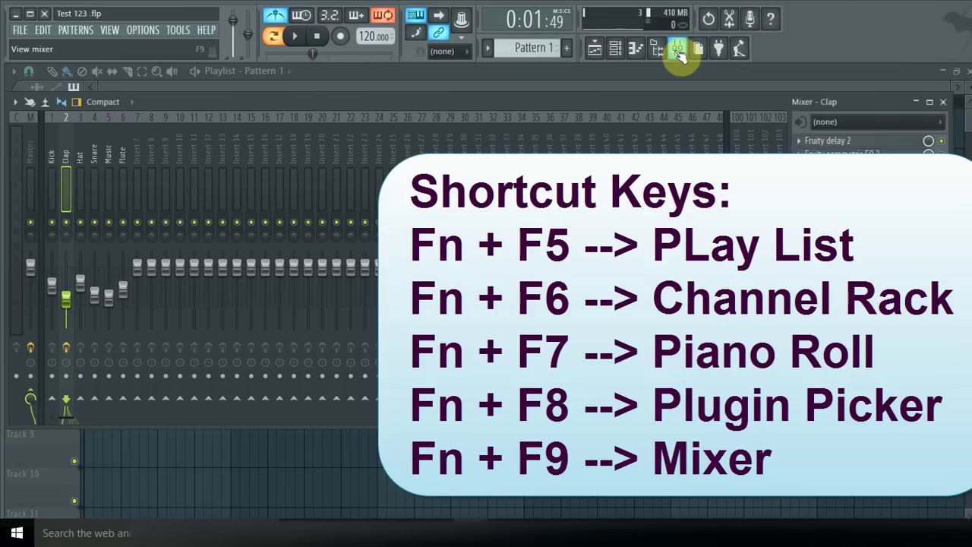
left_click(678, 54)
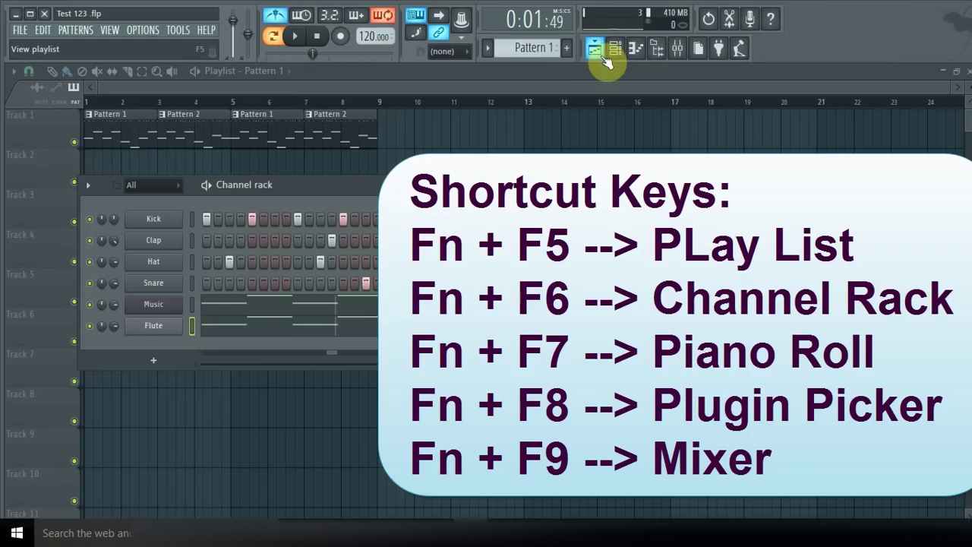
left_click(700, 49)
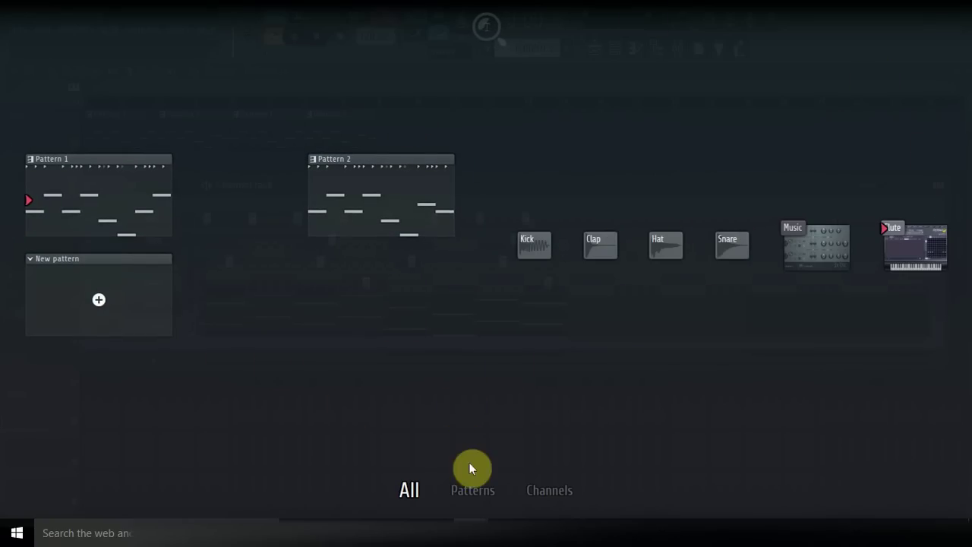
left_click(414, 490)
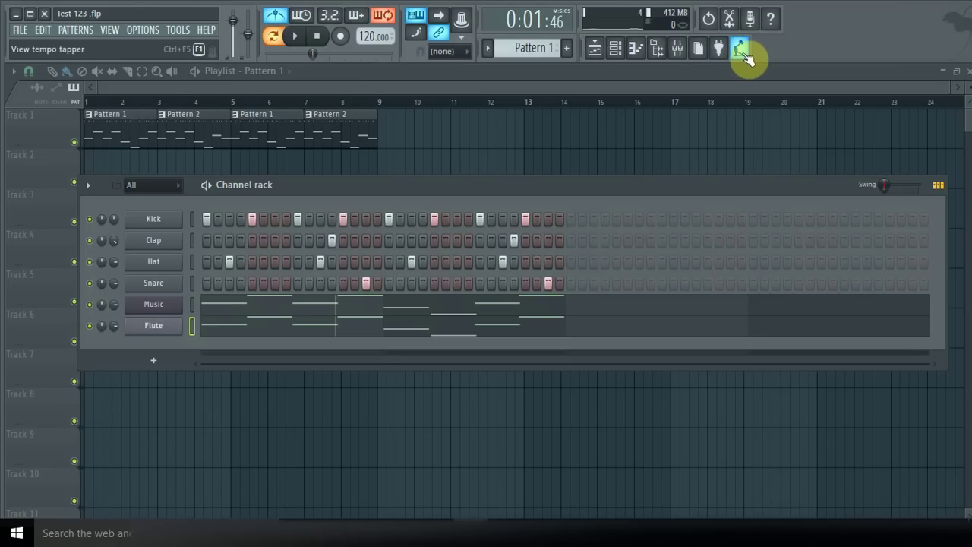
left_click_drag(374, 88, 223, 89)
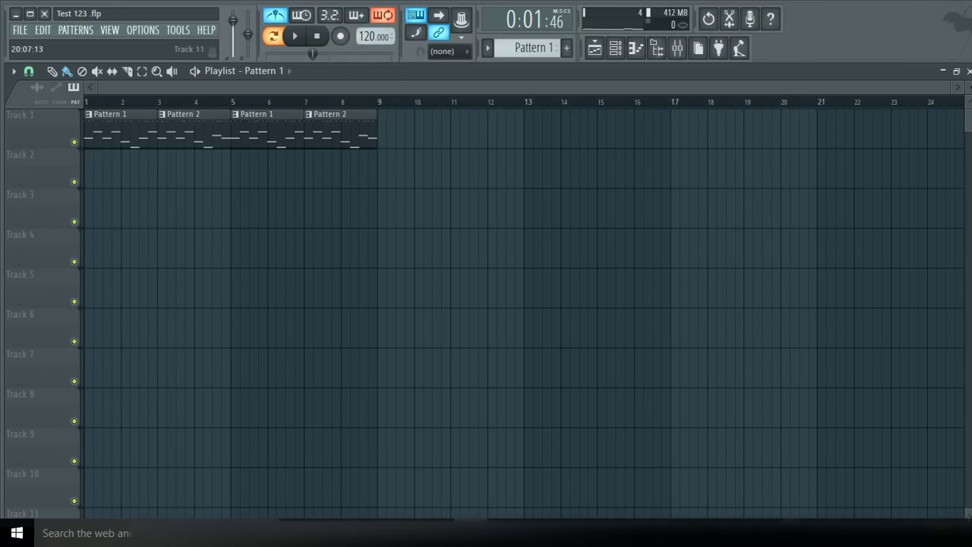
left_click(793, 533)
left_click(792, 533)
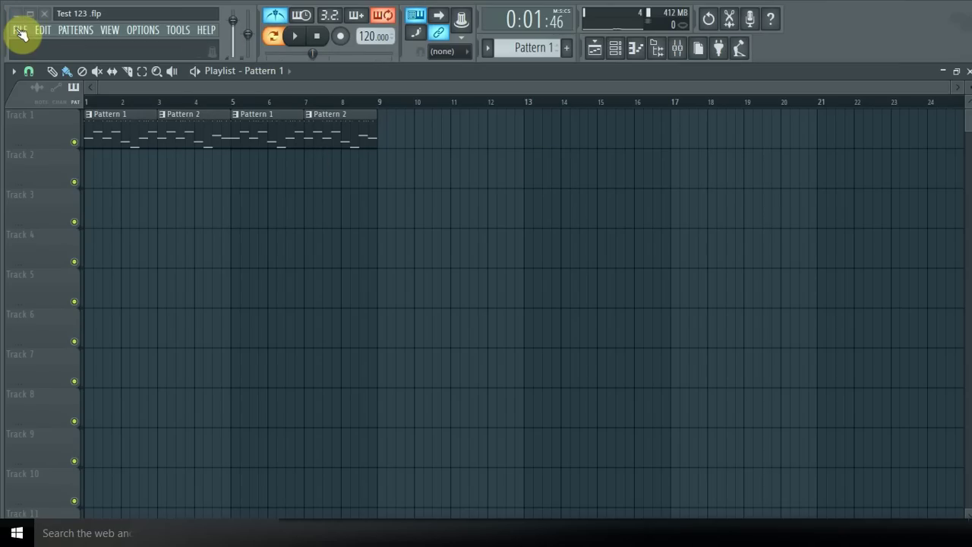
Step: Save the project and switch to the FL Studio Users Manual window
left_click(20, 33)
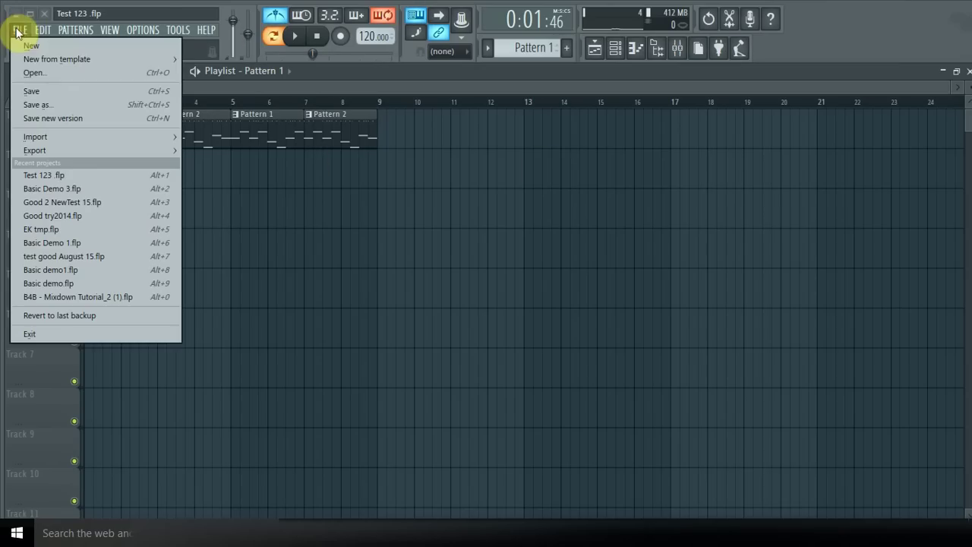
left_click(35, 87)
mouse_move(471, 533)
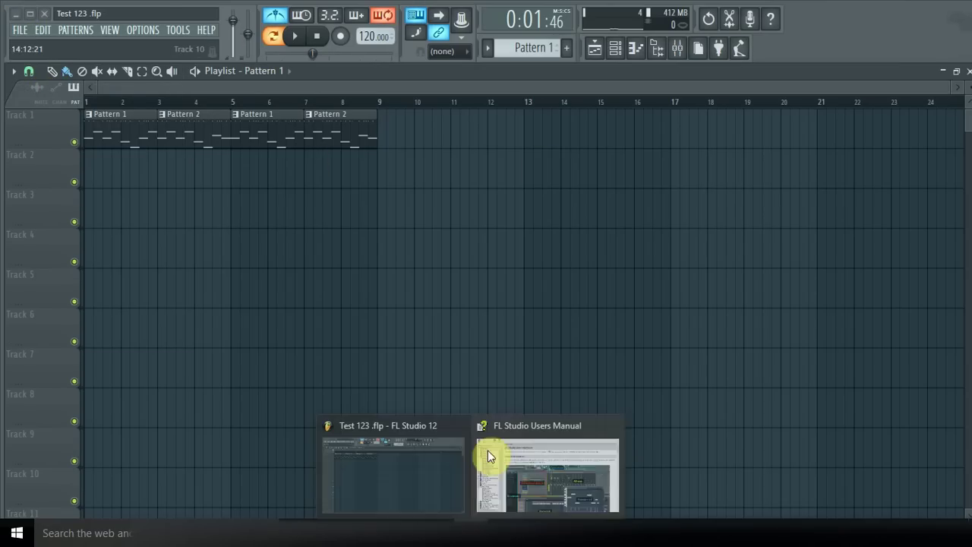
left_click(564, 471)
Step: Examine the manual's labelled interface diagram with the tool bar, browser, channel rack, mixer, piano roll and playlist, and return to FL Studio
scroll(575, 347, "down", 2)
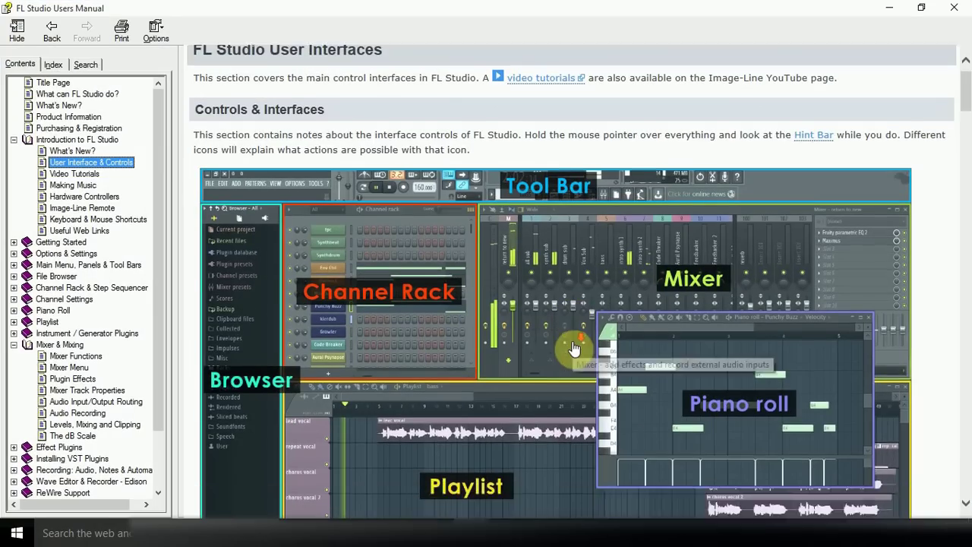
scroll(325, 349, "up", 1)
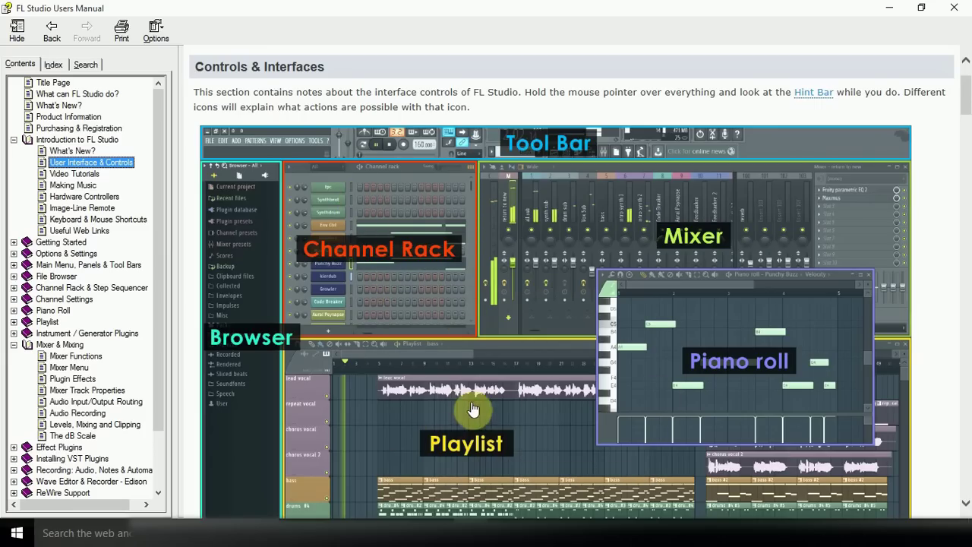
scroll(473, 407, "down", 1)
scroll(665, 353, "up", 1)
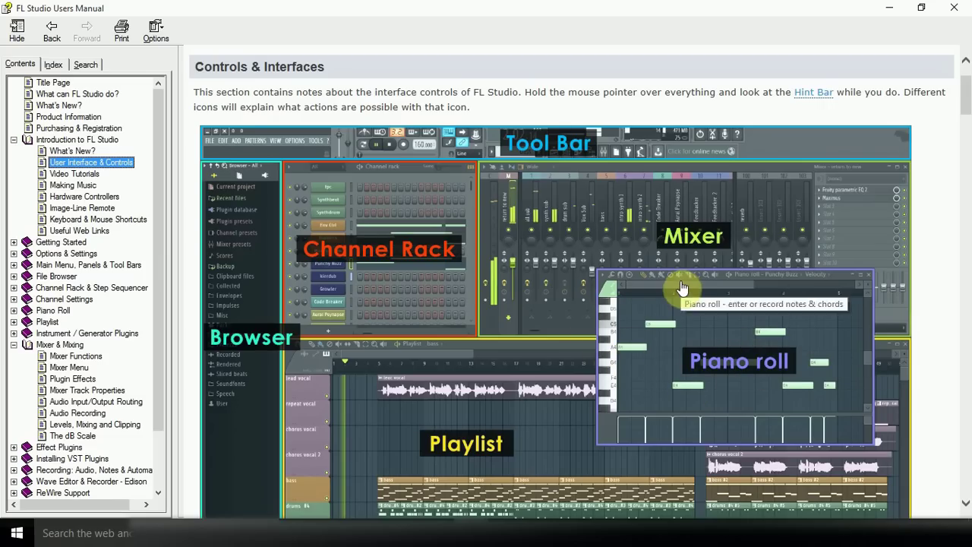
scroll(732, 256, "down", 5)
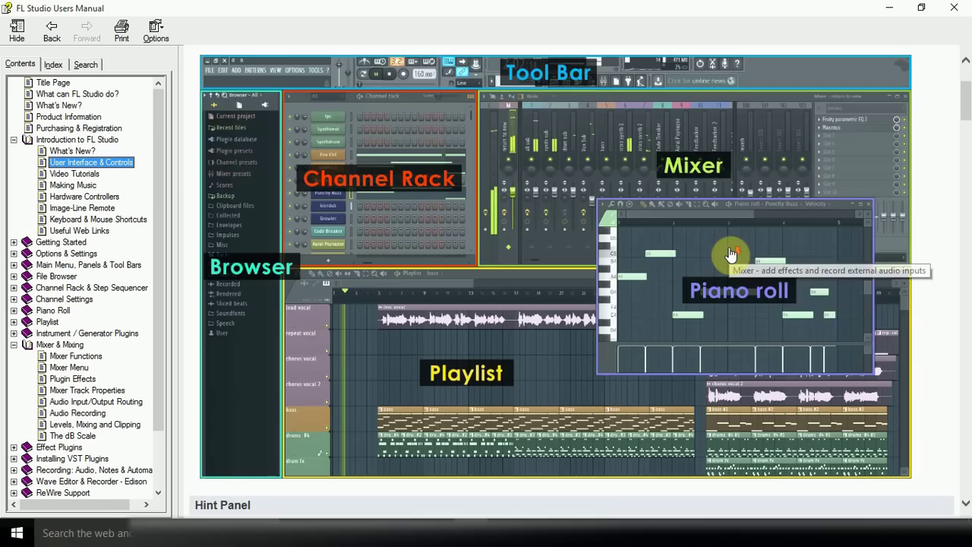
scroll(721, 256, "up", 7)
scroll(608, 318, "down", 5)
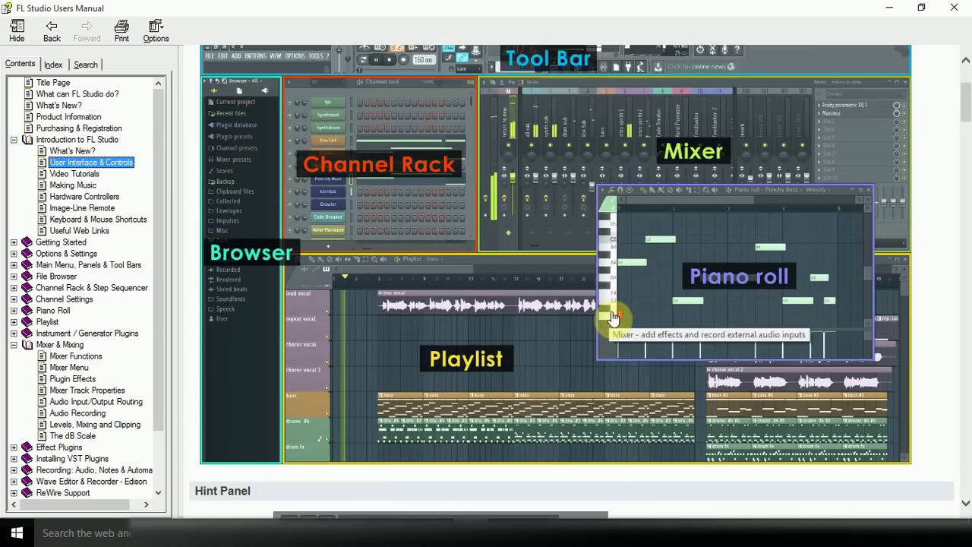
scroll(524, 330, "up", 5)
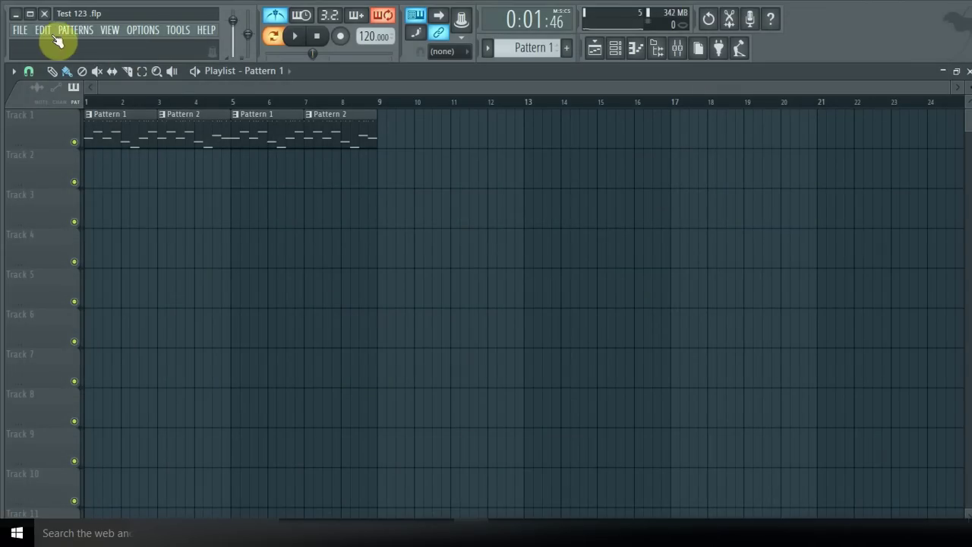
Step: Look up Test 123 .flp among the saved projects by entering test as the file name, and leave without opening it
left_click(19, 30)
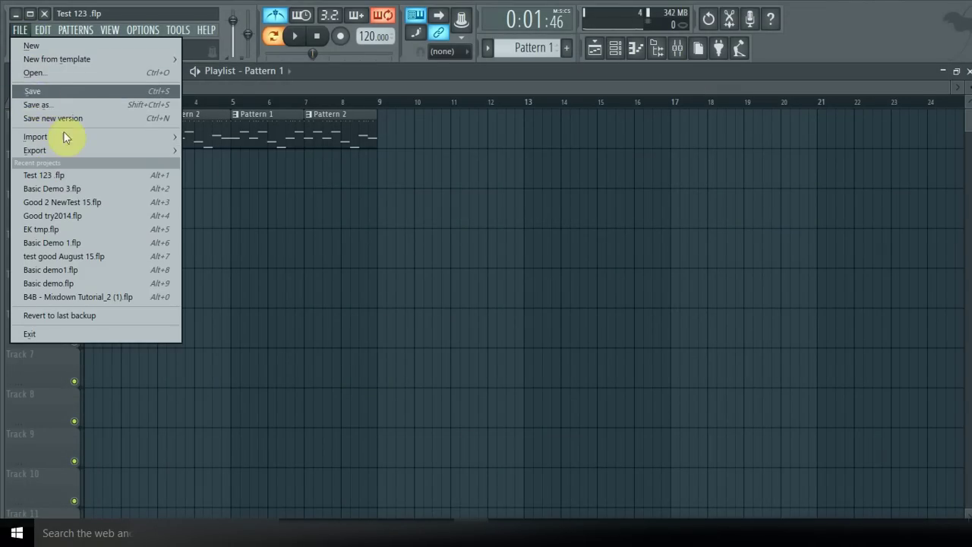
left_click(291, 87)
left_click(21, 30)
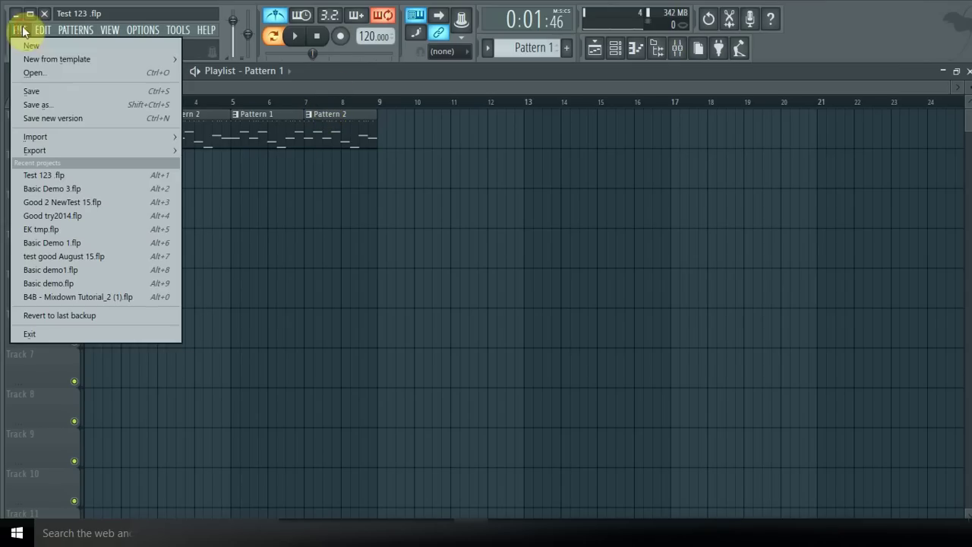
left_click(35, 71)
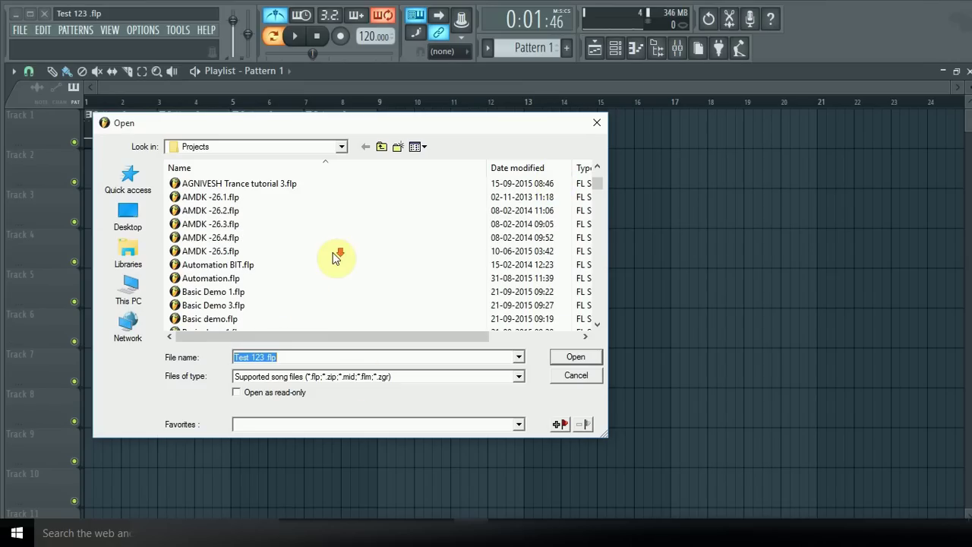
left_click(282, 358)
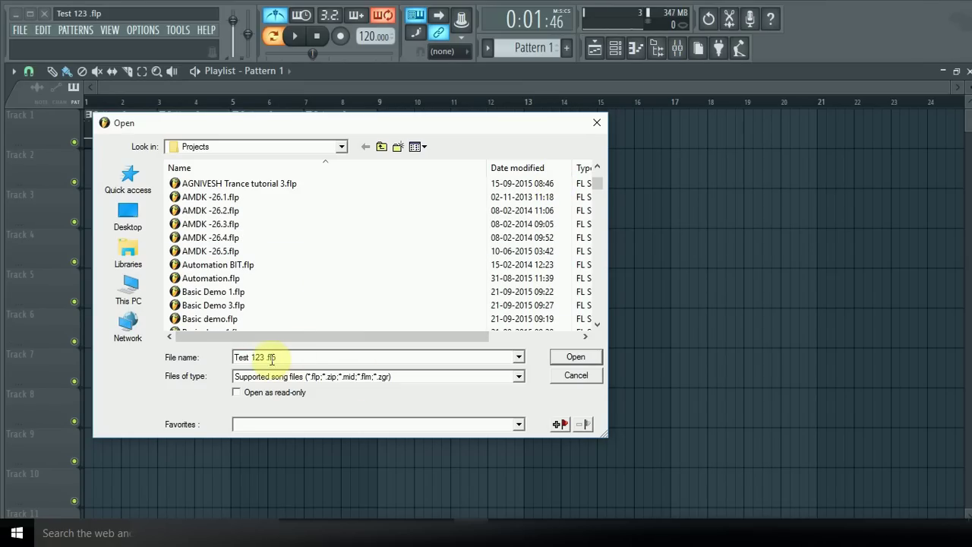
left_click_drag(310, 358, 54, 364)
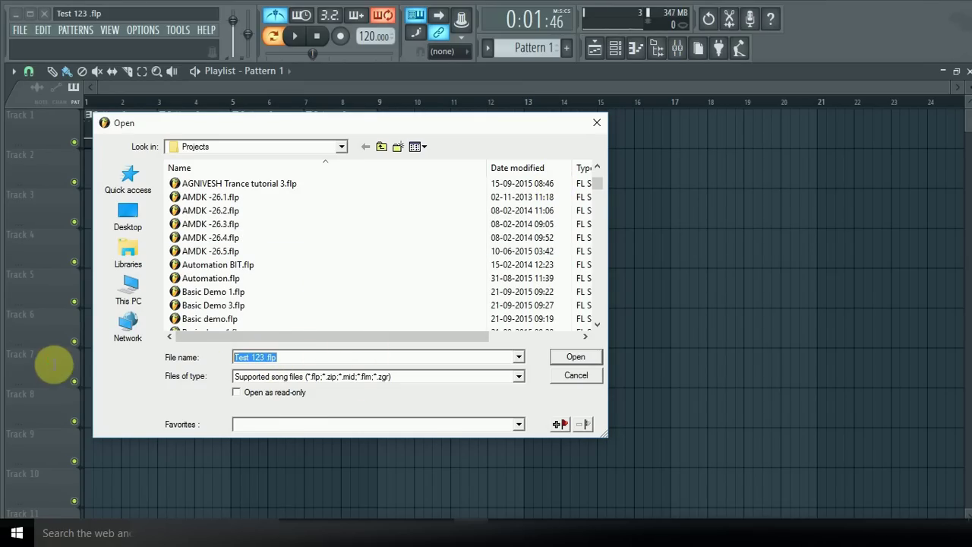
type("test")
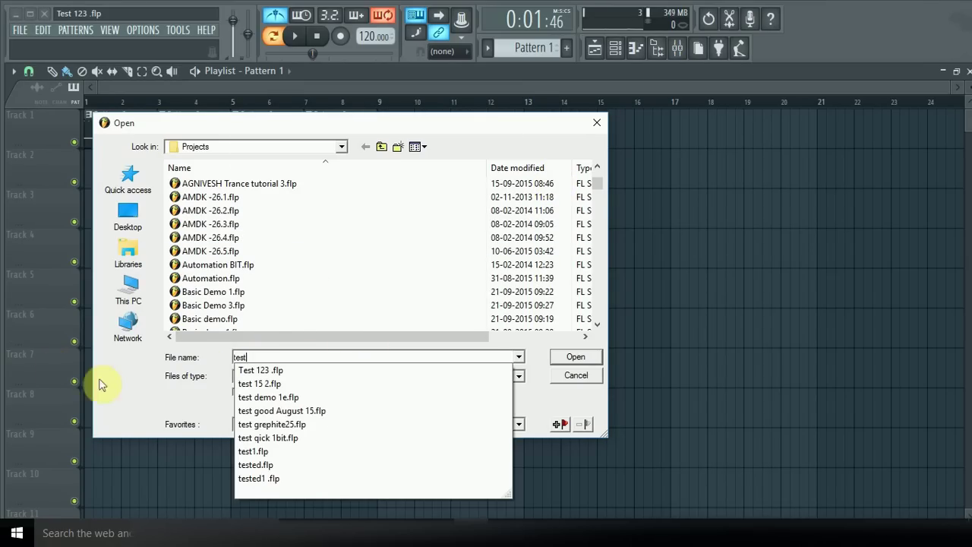
left_click(251, 370)
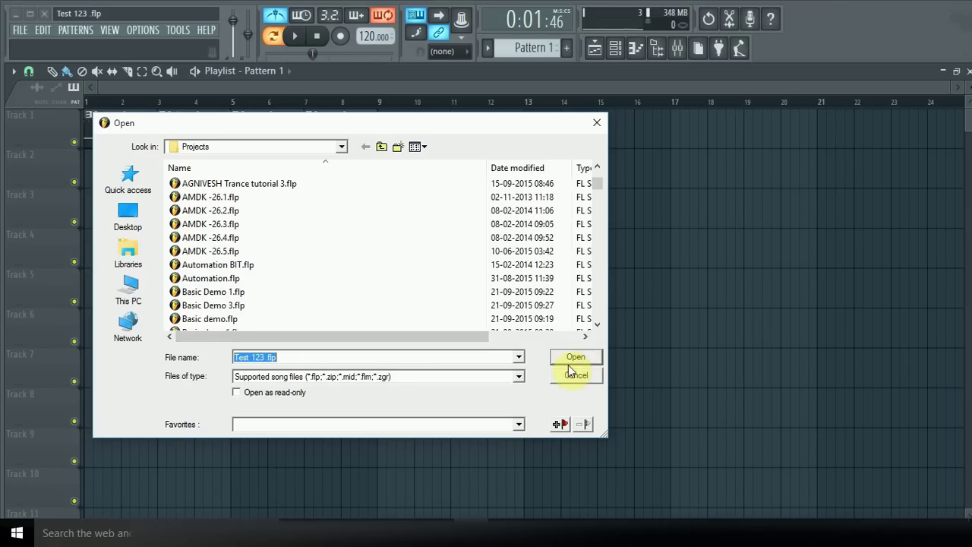
left_click(595, 123)
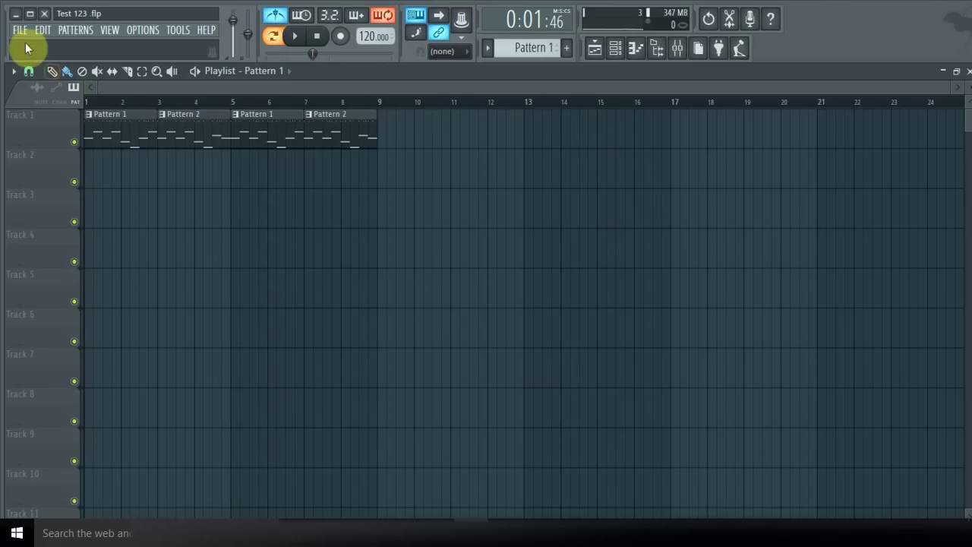
Step: Save the current project under its existing name, repeating the save once
left_click(21, 32)
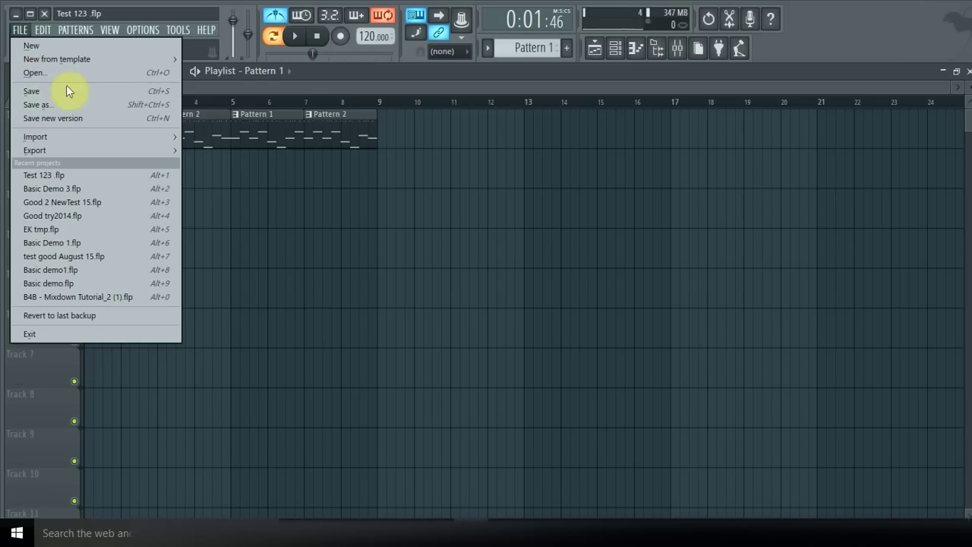
left_click(140, 92)
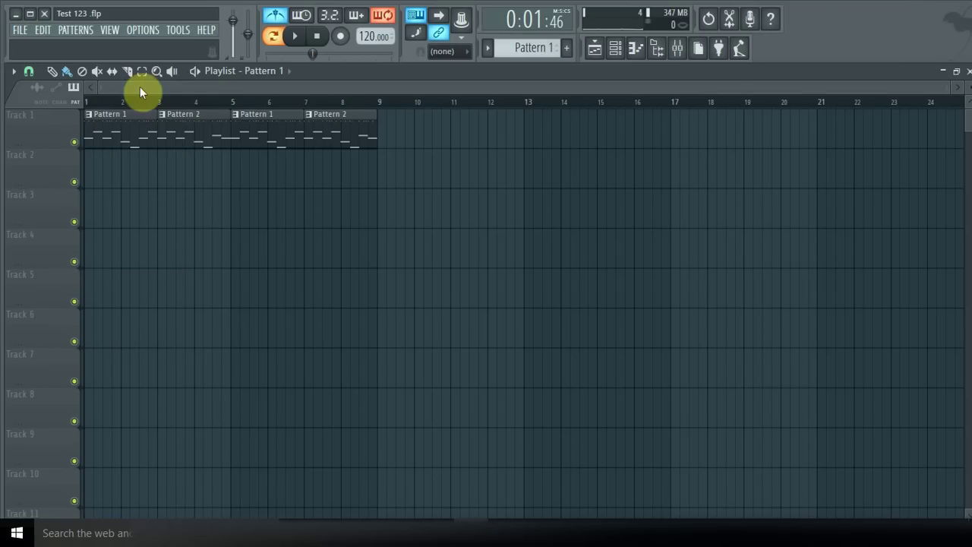
left_click(20, 30)
left_click(38, 95)
Step: Review the available file, edit, options and pattern commands without running any of them
left_click(17, 32)
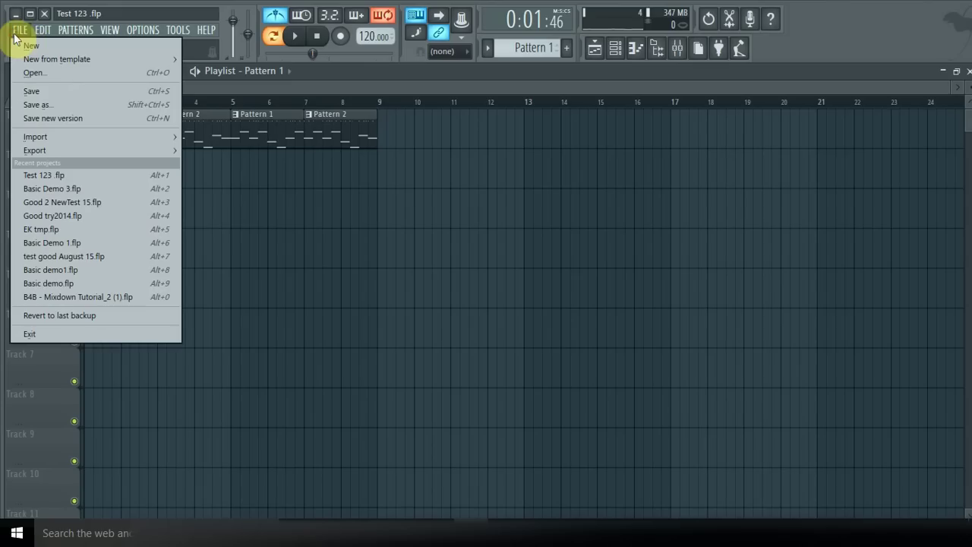
mouse_move(76, 135)
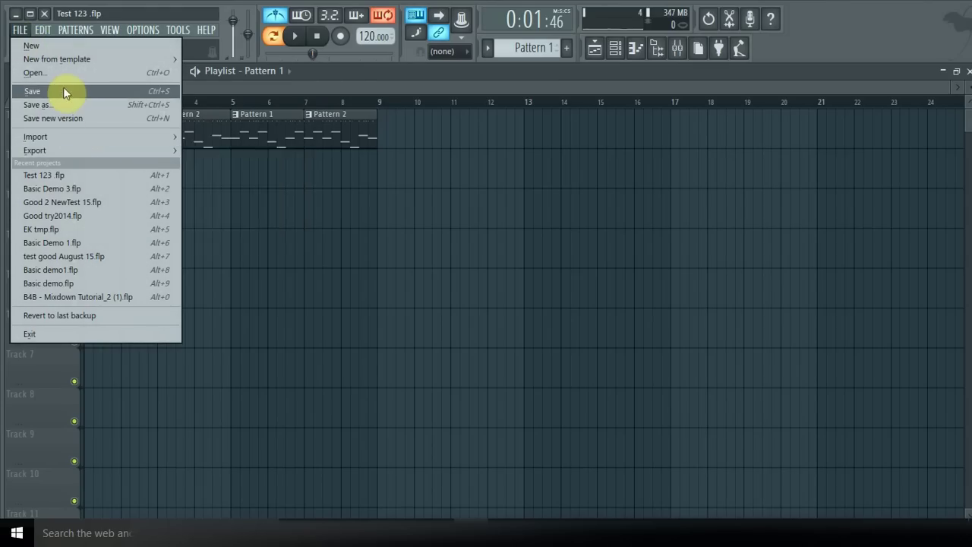
mouse_move(44, 32)
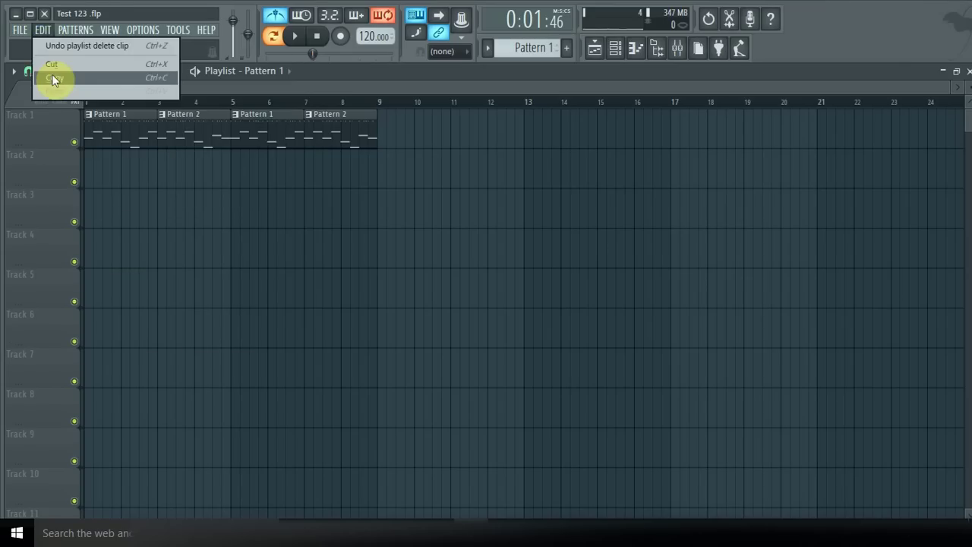
mouse_move(152, 31)
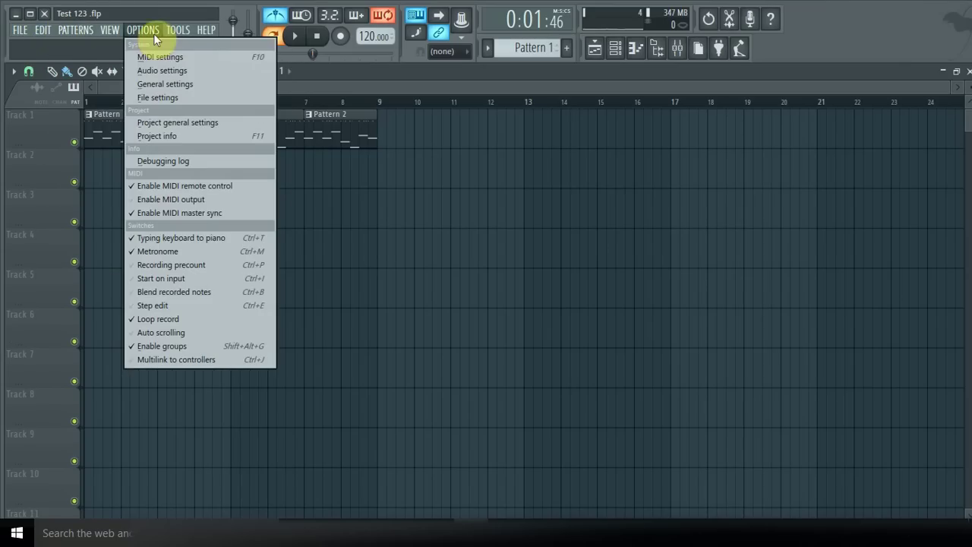
left_click(387, 85)
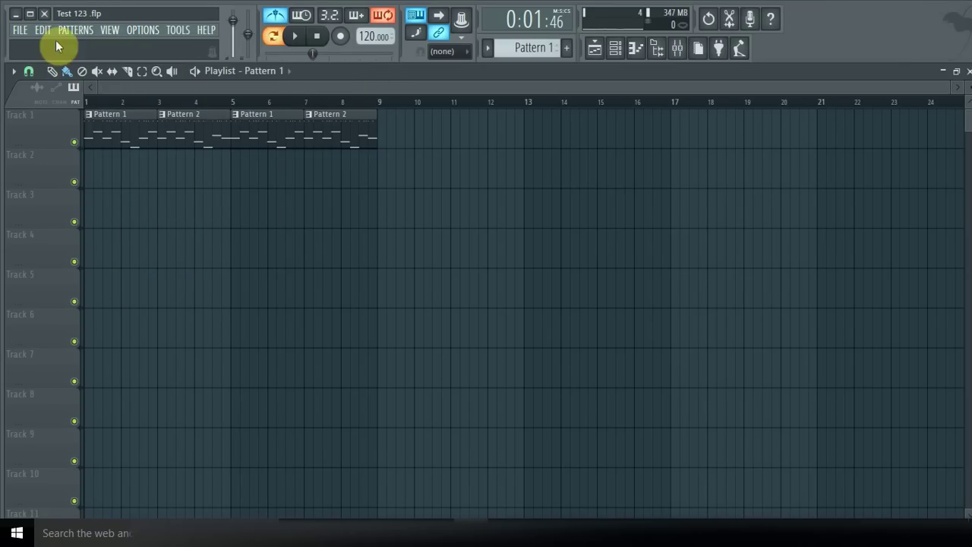
left_click(73, 31)
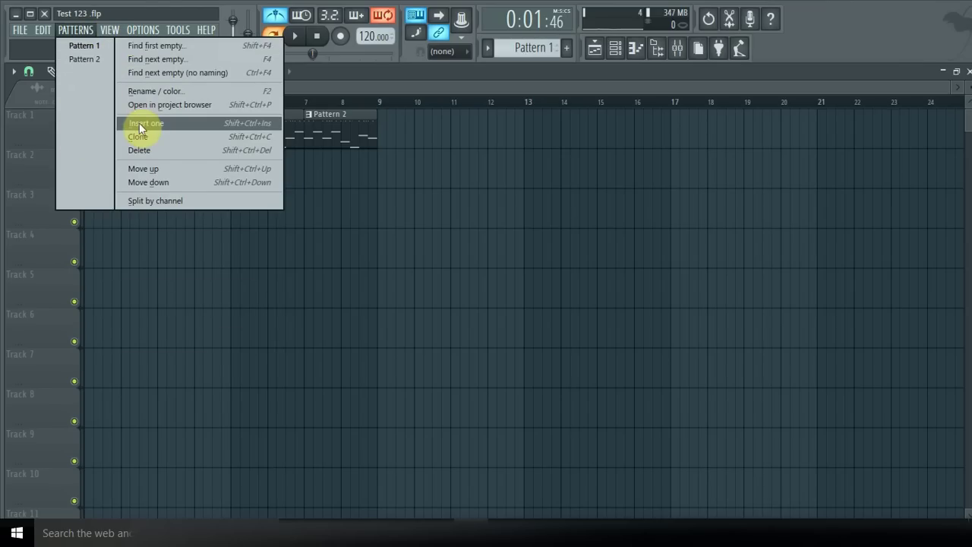
left_click(339, 85)
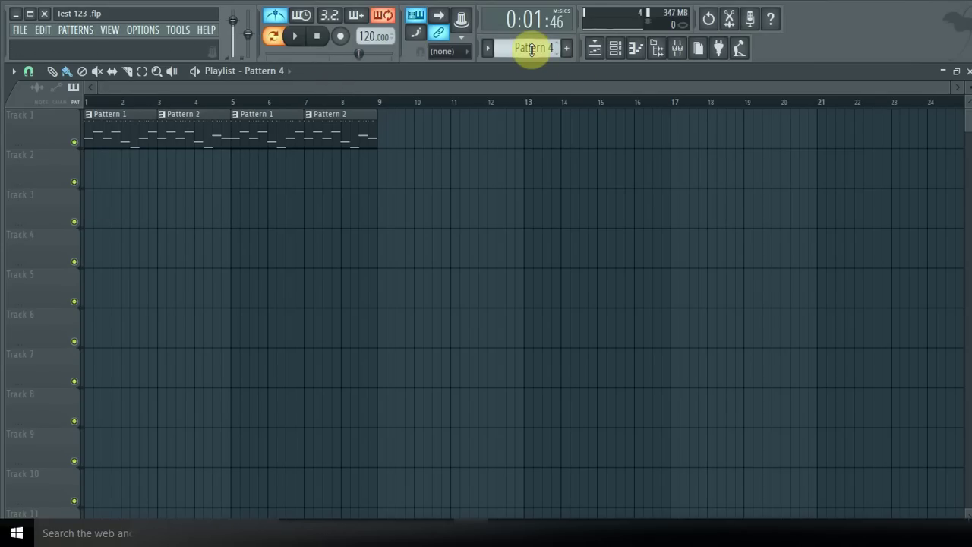
Step: Show the channel rack for the empty Pattern 4 and reposition it over the playlist so Track 1's first clips stay uncovered
left_click(617, 50)
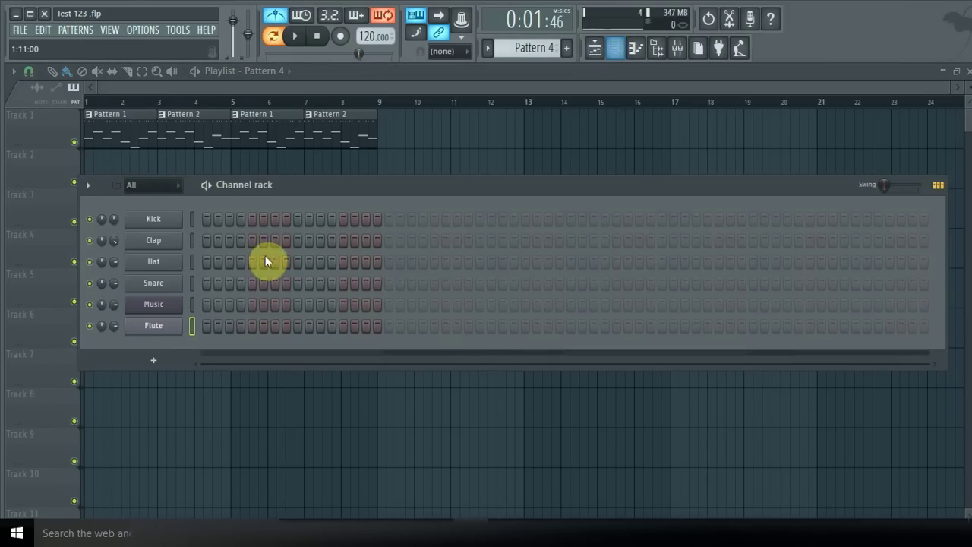
left_click_drag(297, 190, 373, 157)
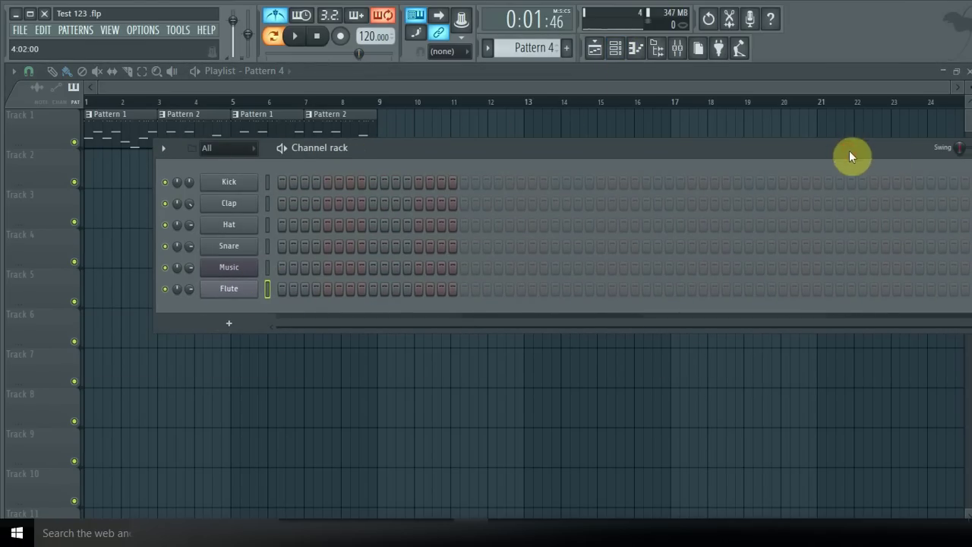
left_click_drag(849, 150, 939, 138)
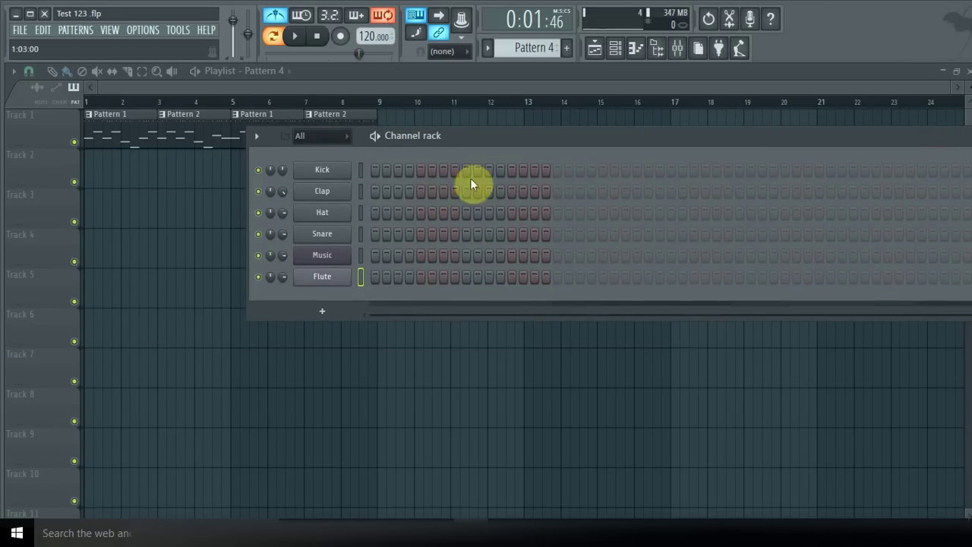
Step: Mute all six channels in the channel rack, from Kick through Flute
left_click(259, 170)
left_click(258, 213)
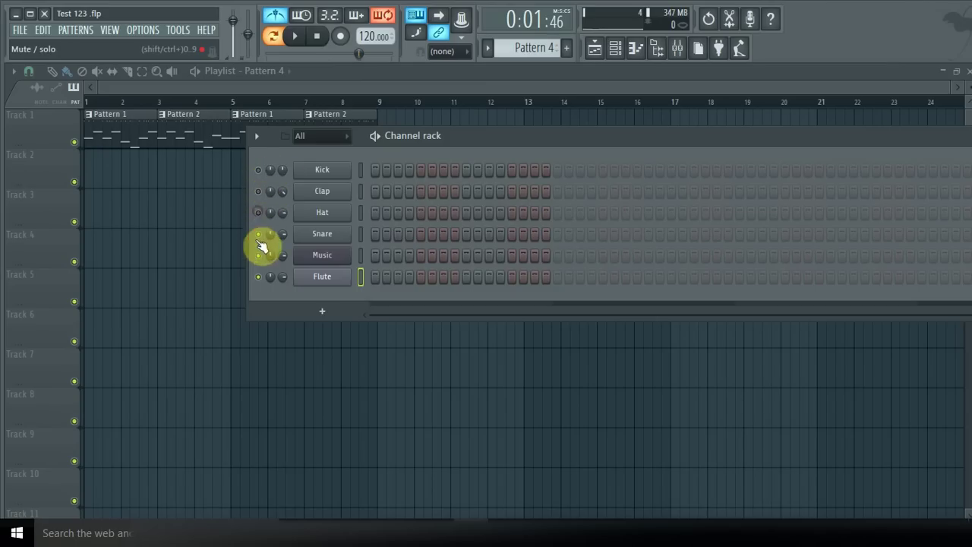
left_click(259, 255)
left_click(258, 276)
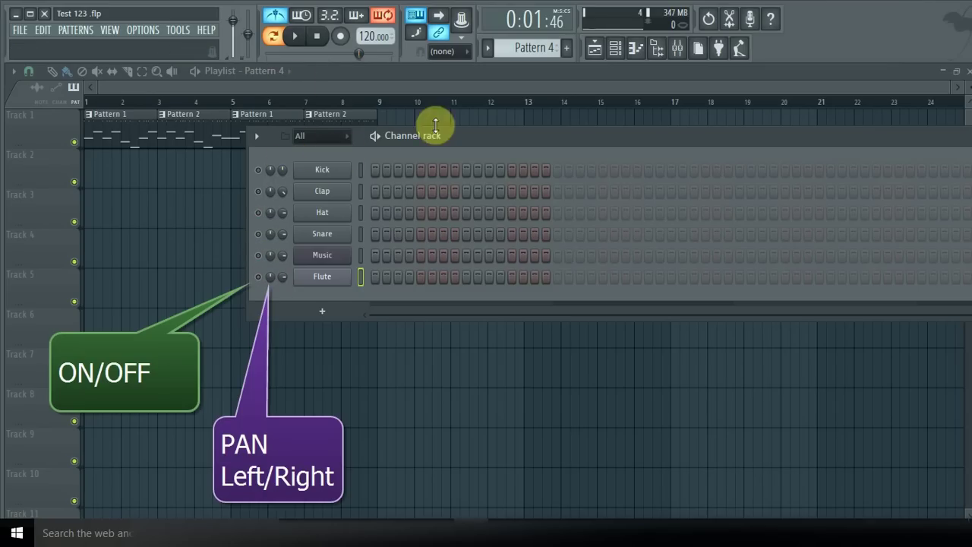
Step: Switch from Pattern 4 to Pattern 1, start playback, and shift the channel rack slightly lower over the playlist
scroll(542, 50, "up", 2)
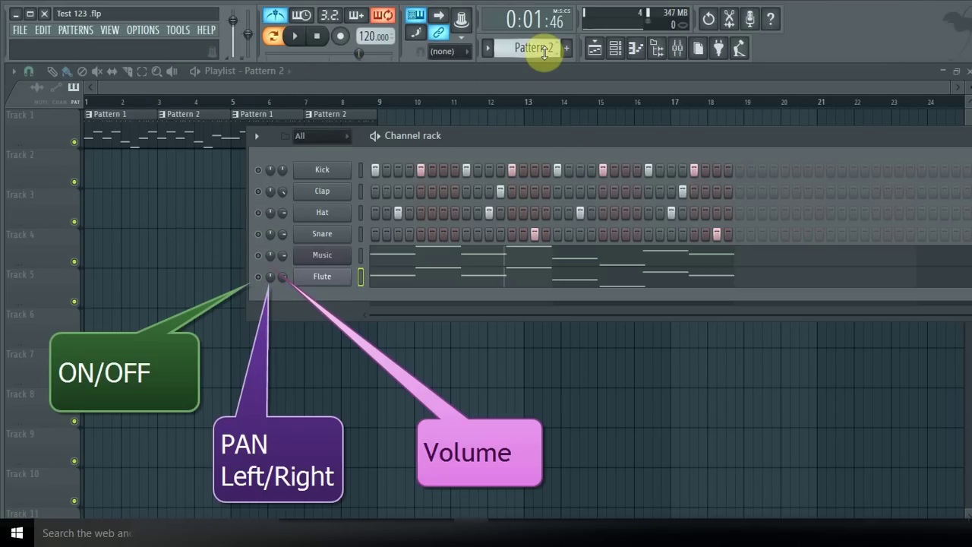
left_click(295, 35)
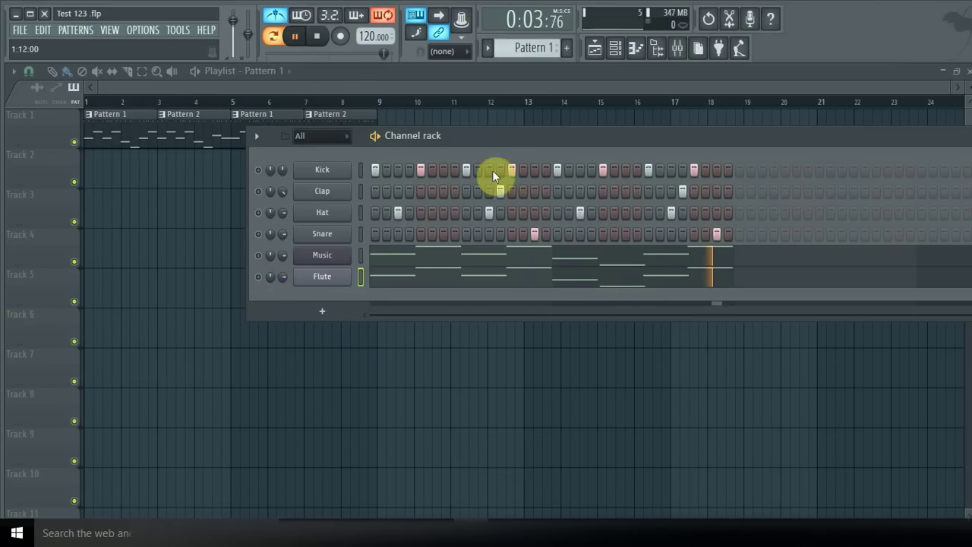
left_click_drag(501, 143, 503, 159)
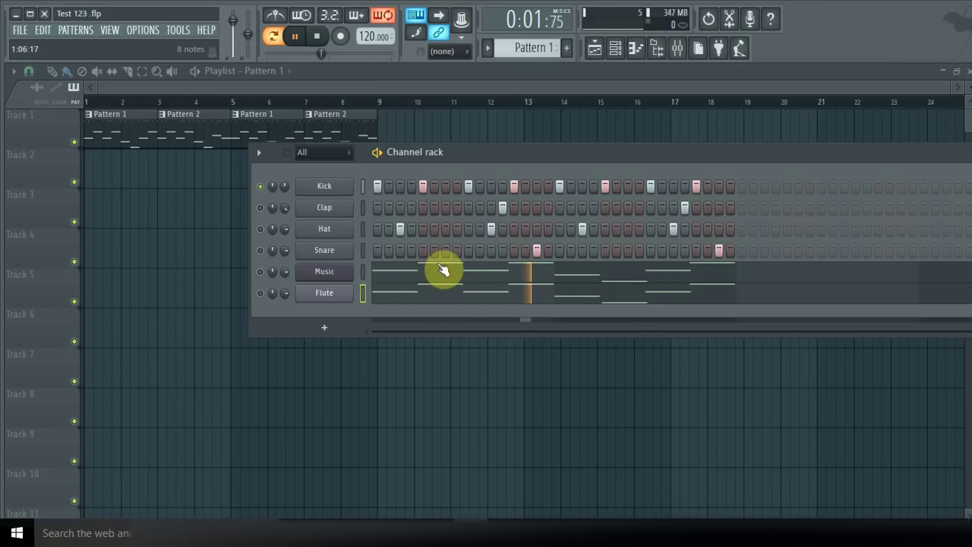
Step: Unmute the Clap, Hat, Snare, Music and Flute channels while Pattern 1 plays, and stop playback
left_click(260, 208)
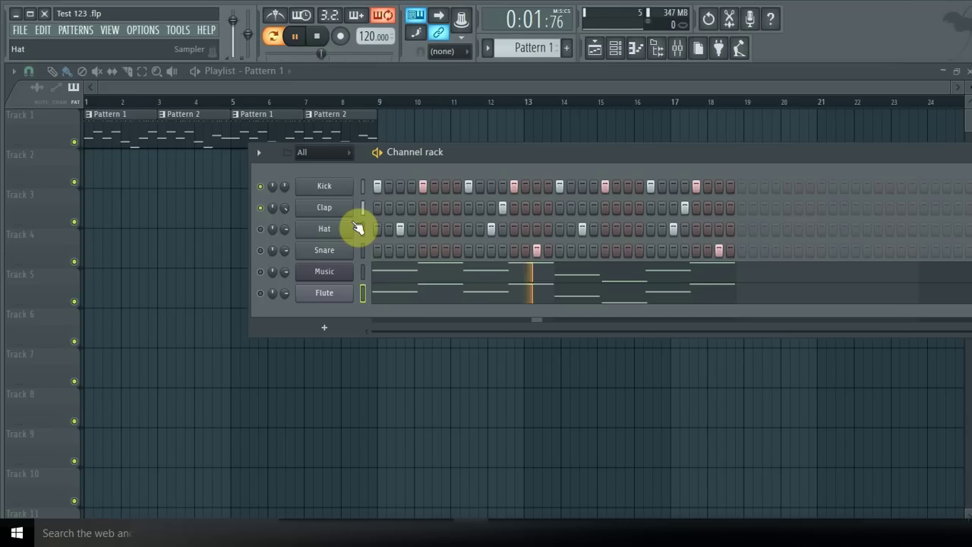
left_click(260, 229)
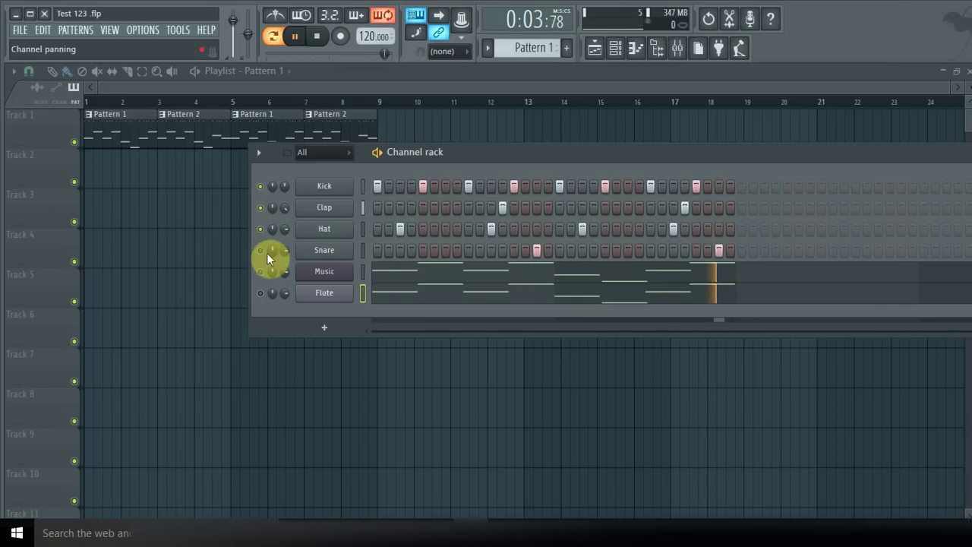
left_click(261, 251)
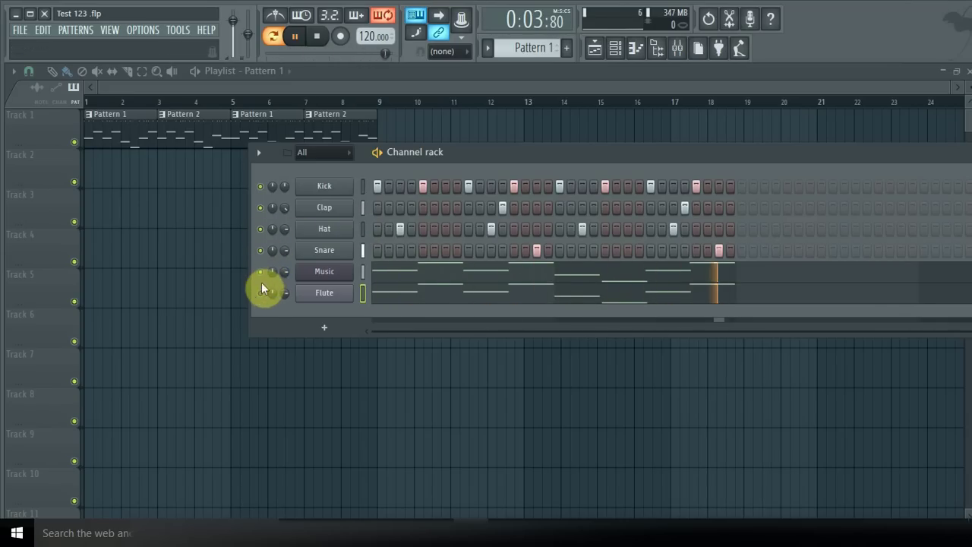
left_click(262, 293)
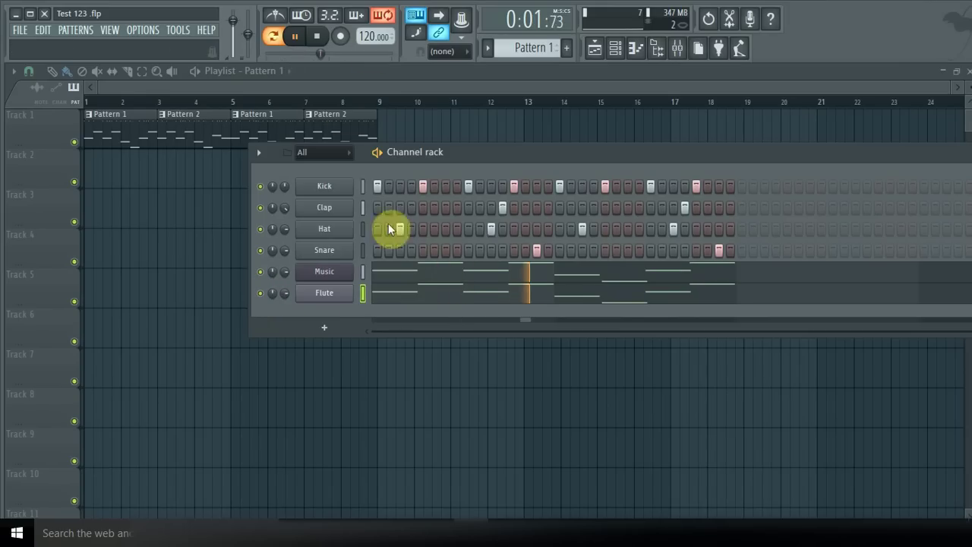
left_click(297, 39)
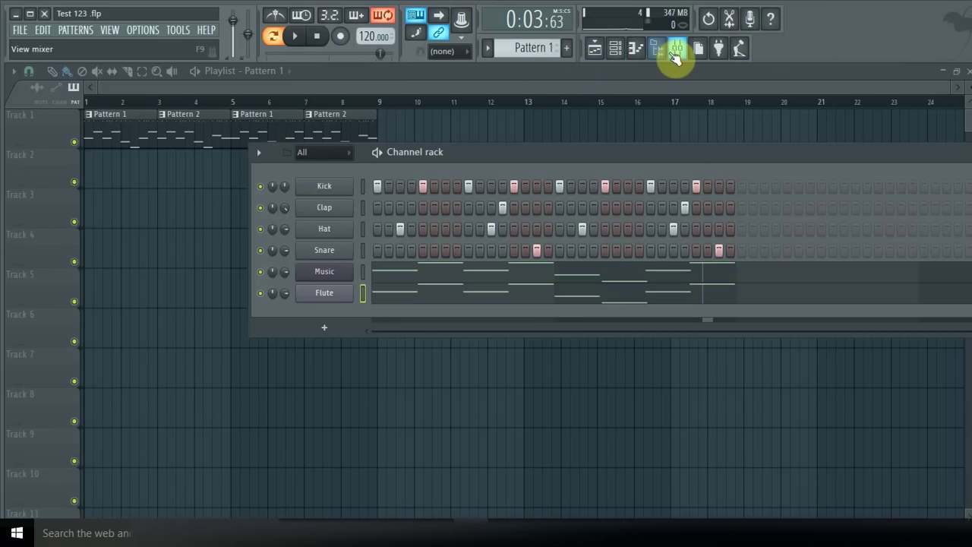
Step: Start a new project without saving the changes to Test 123 .flp
left_click(19, 30)
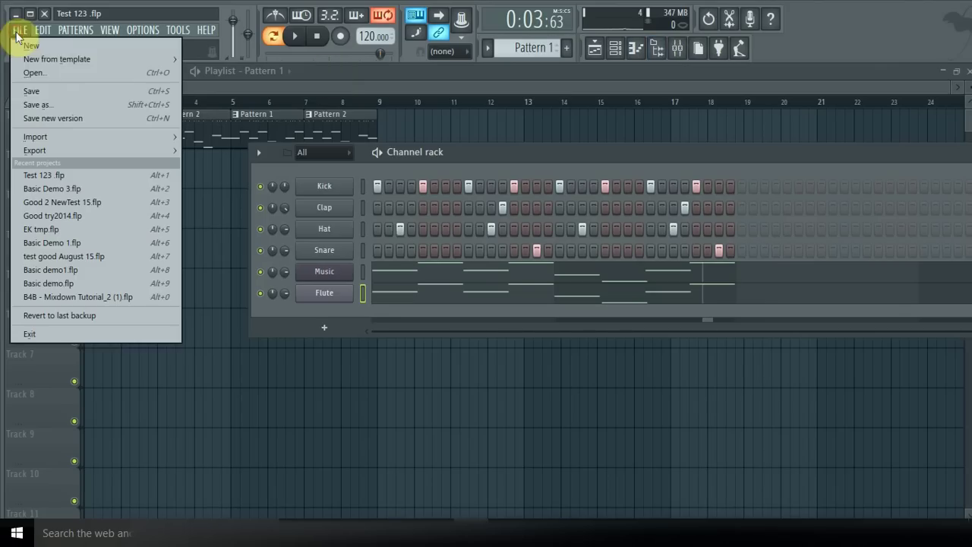
mouse_move(44, 59)
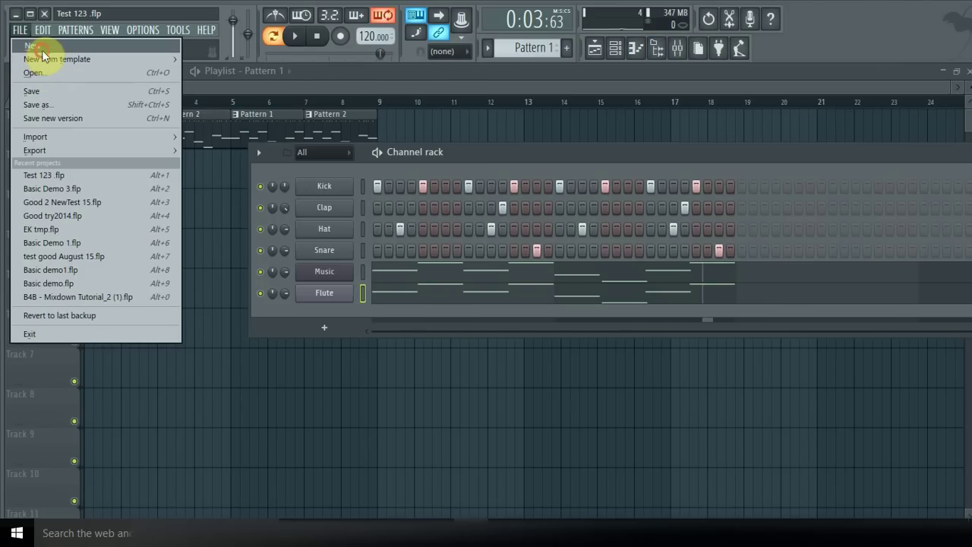
left_click(34, 46)
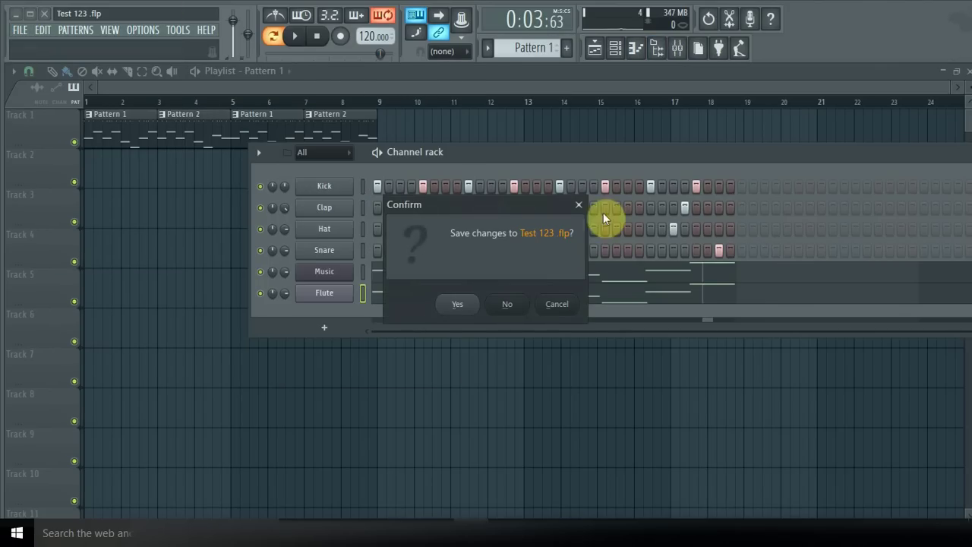
left_click(503, 302)
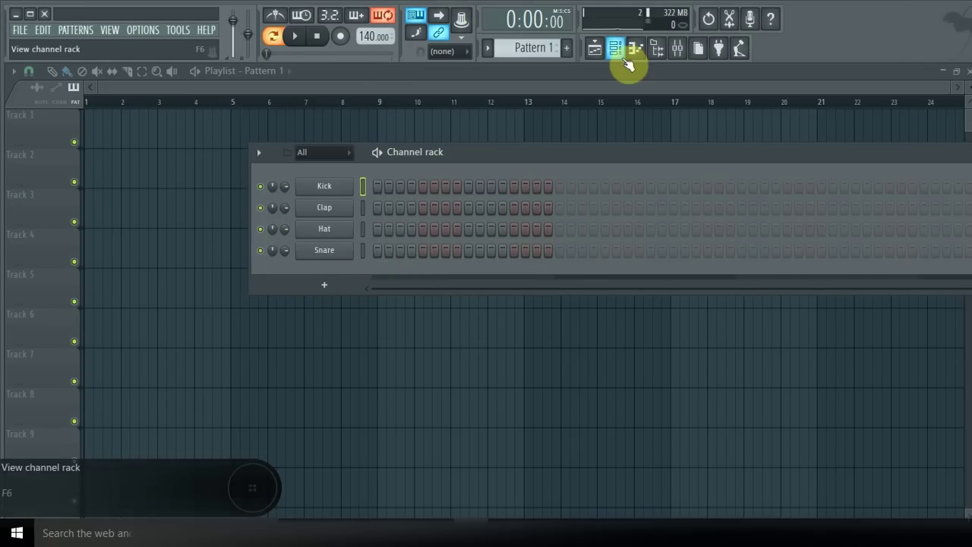
Step: Show the browser and expand the Loops folder inside Packs
left_click(657, 50)
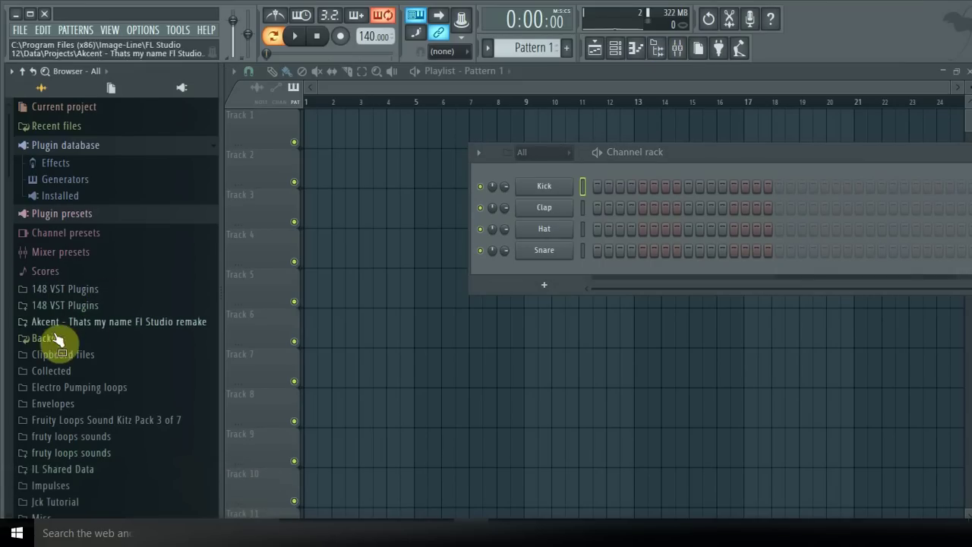
scroll(49, 311, "down", 4)
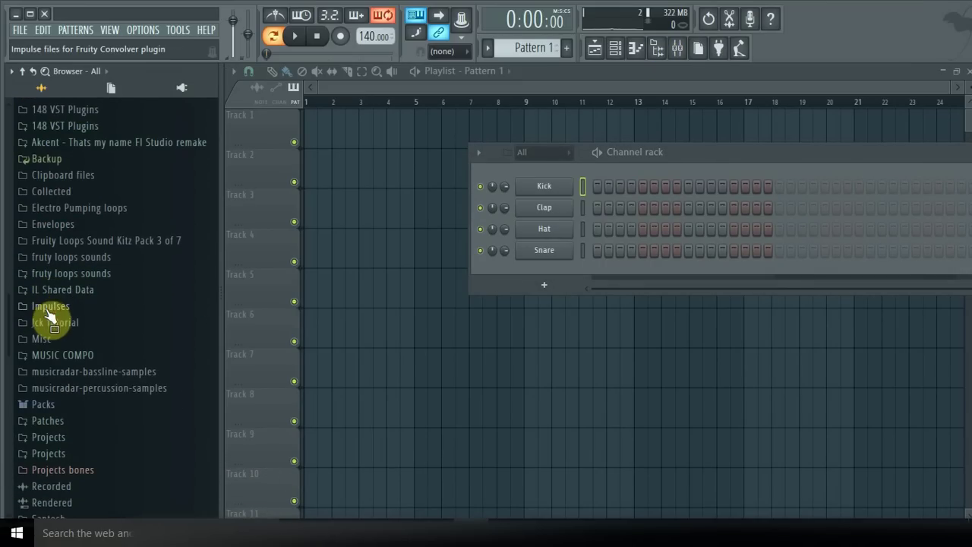
scroll(42, 310, "up", 4)
scroll(46, 315, "down", 2)
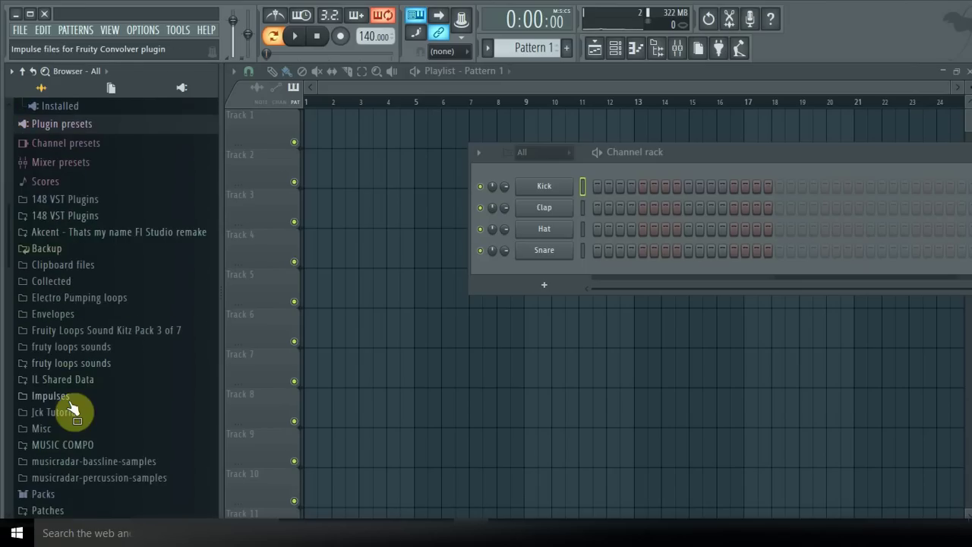
scroll(72, 409, "down", 2)
left_click(61, 408)
scroll(47, 412, "down", 3)
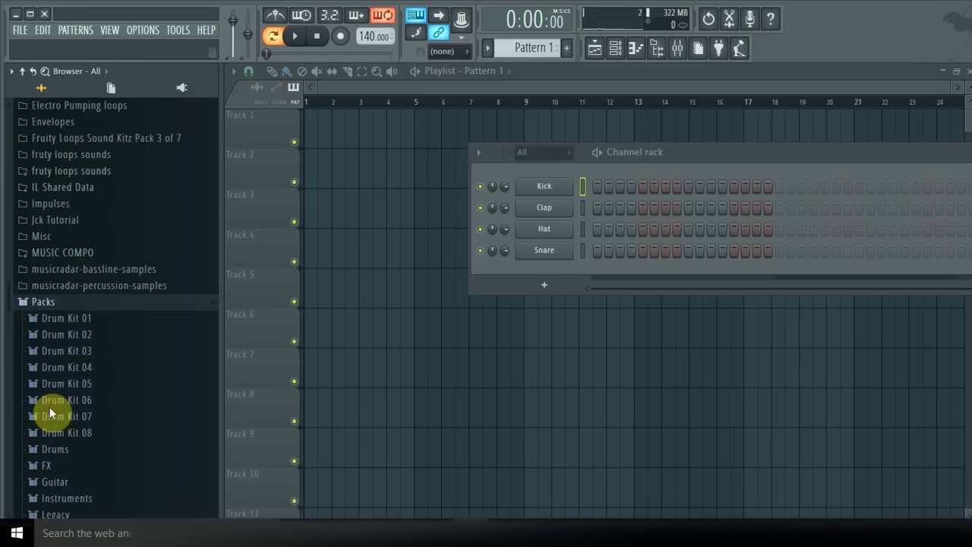
scroll(76, 334, "down", 4)
scroll(92, 370, "down", 3)
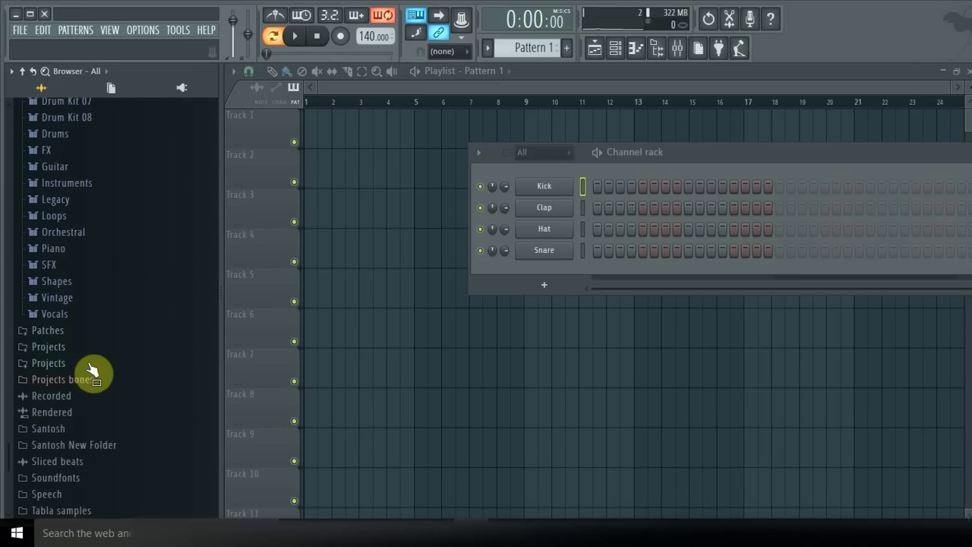
left_click(46, 218)
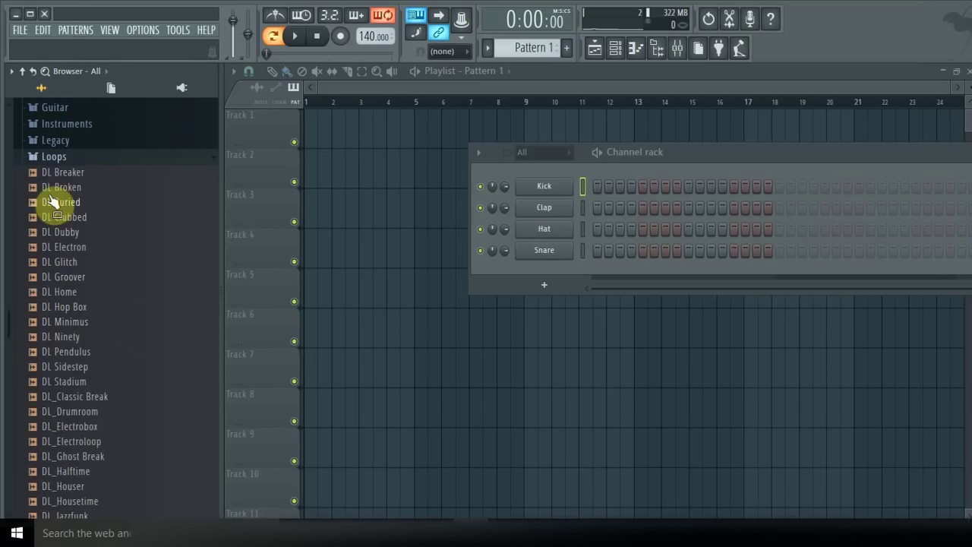
Step: Preview the DL Electron loop, add it as a channel below Snare, and play it with its first step on
left_click(41, 250)
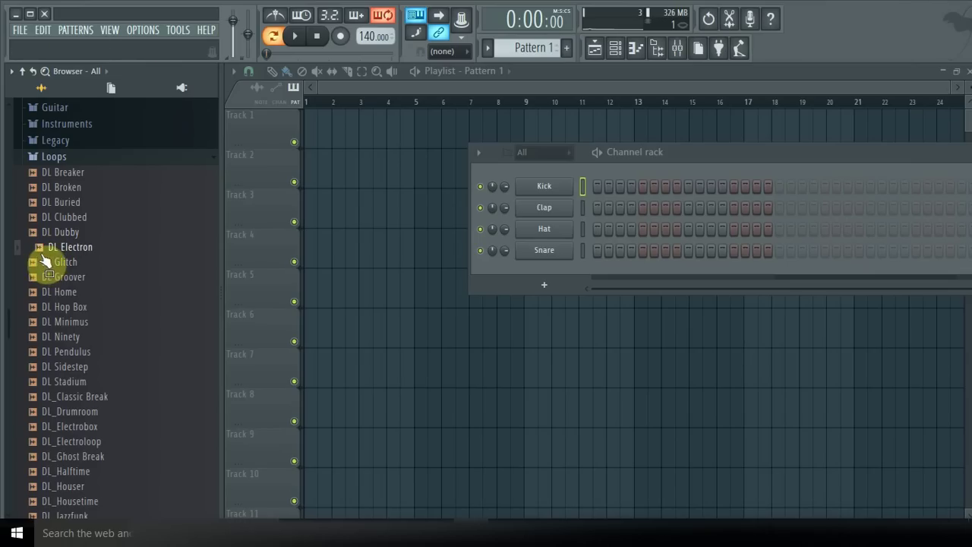
left_click_drag(46, 255, 535, 266)
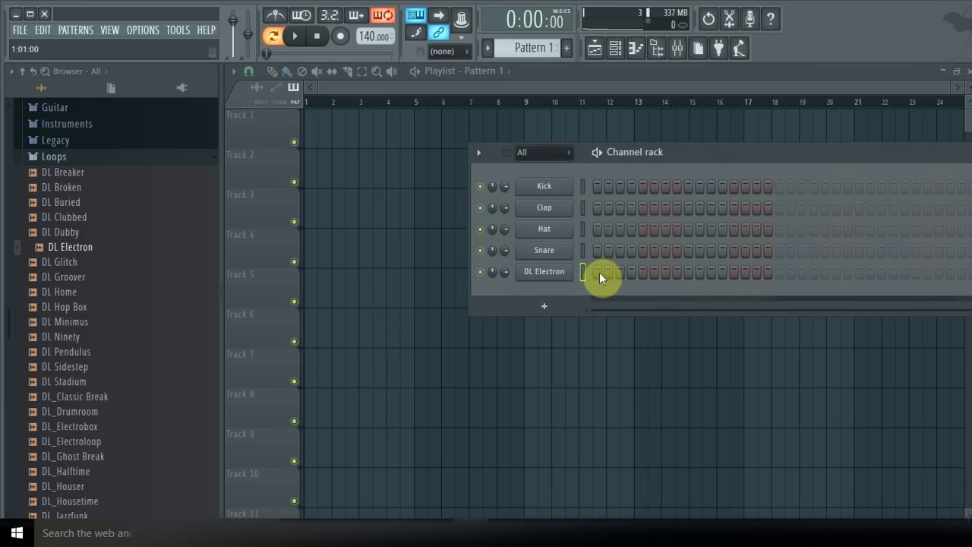
left_click(295, 38)
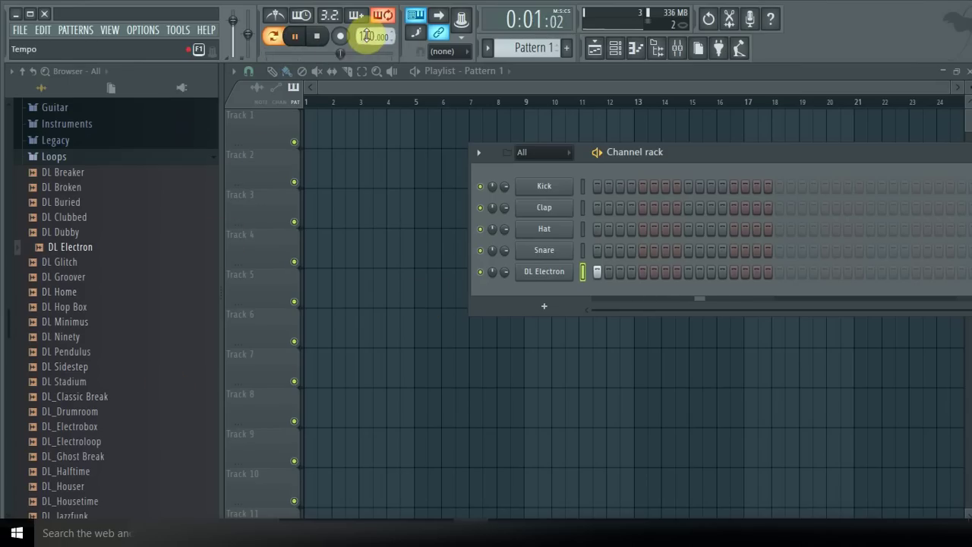
Step: Set the tempo to 120 BPM, restretch all channels to match, and stop playback
left_click_drag(366, 36, 366, 29)
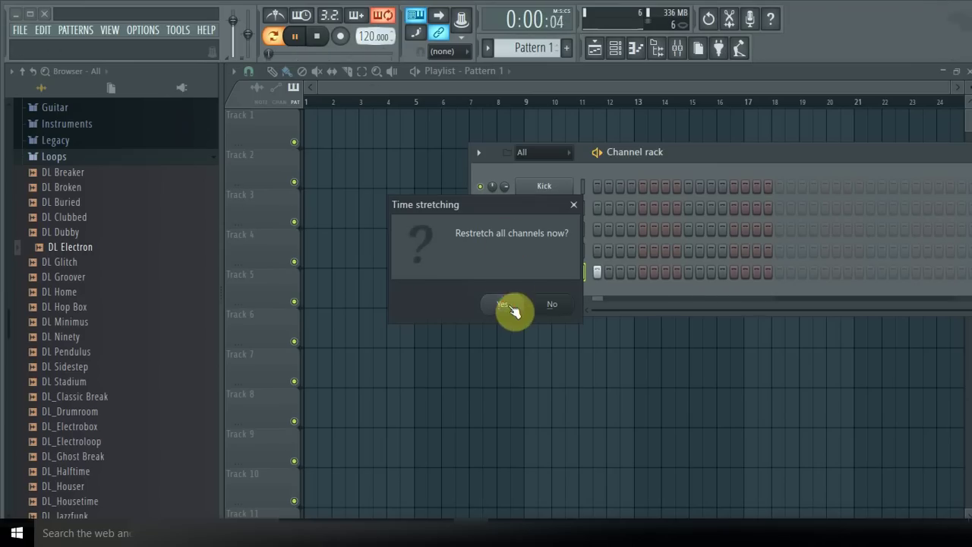
left_click(507, 306)
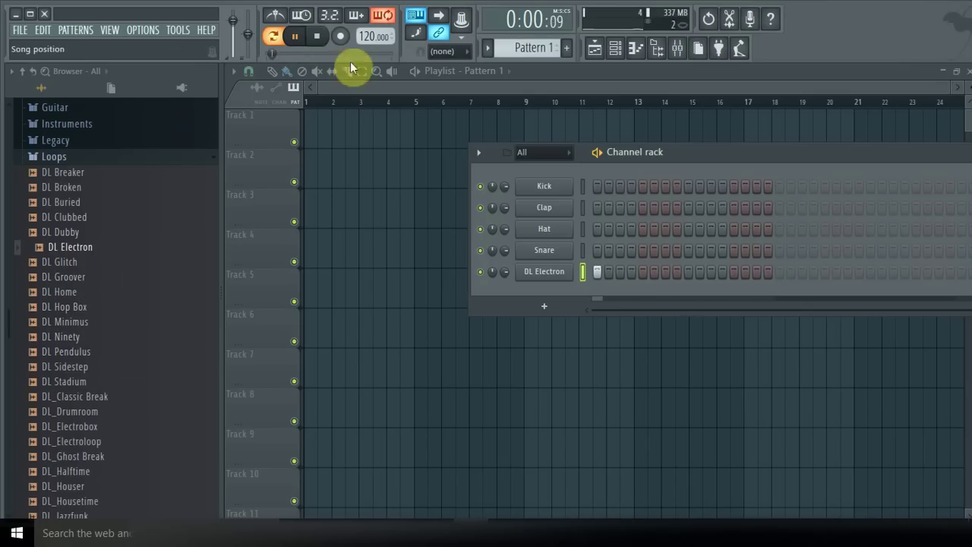
left_click(318, 38)
Step: Audition the DL Ninety, DL Stadium and DL_Electrobox loops, and add DL_Electrobox as a channel below DL Electron
left_click(68, 338)
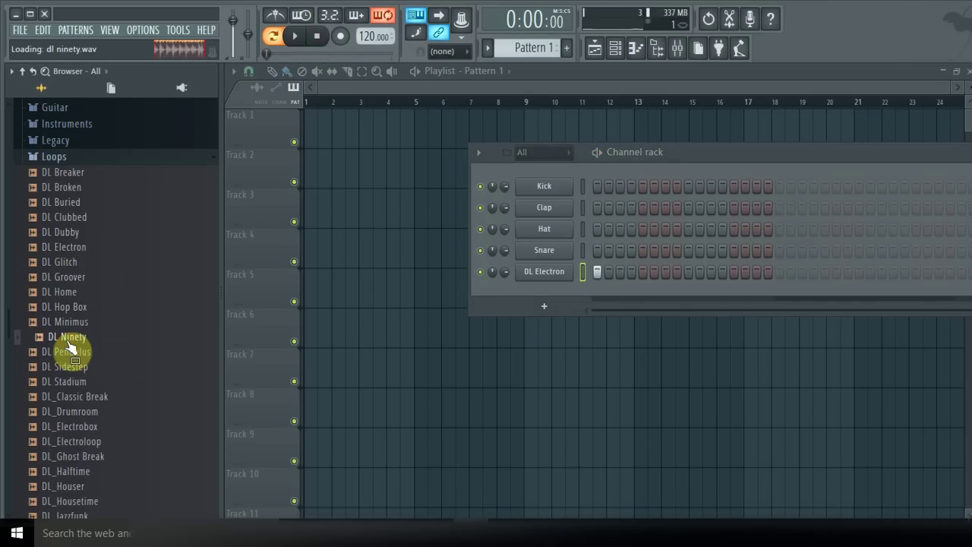
left_click(67, 383)
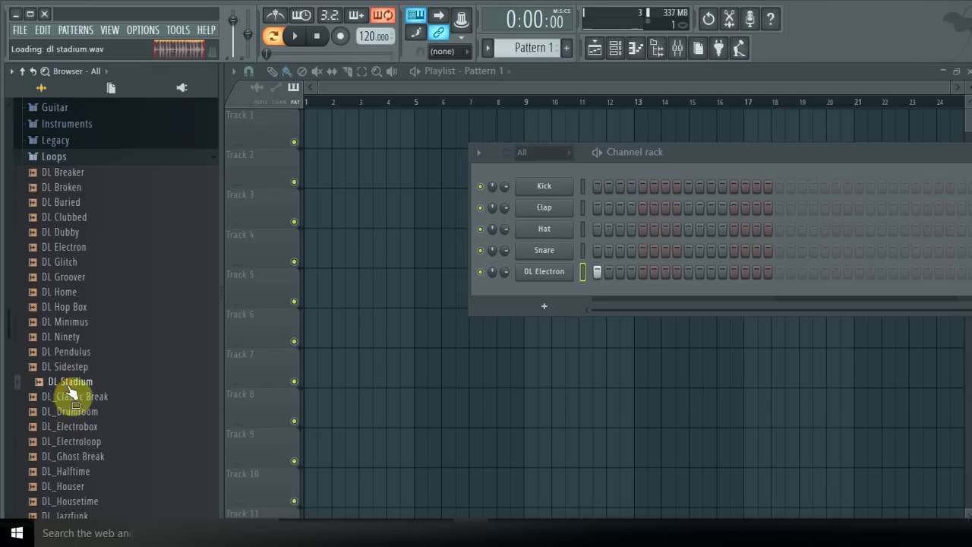
left_click(69, 427)
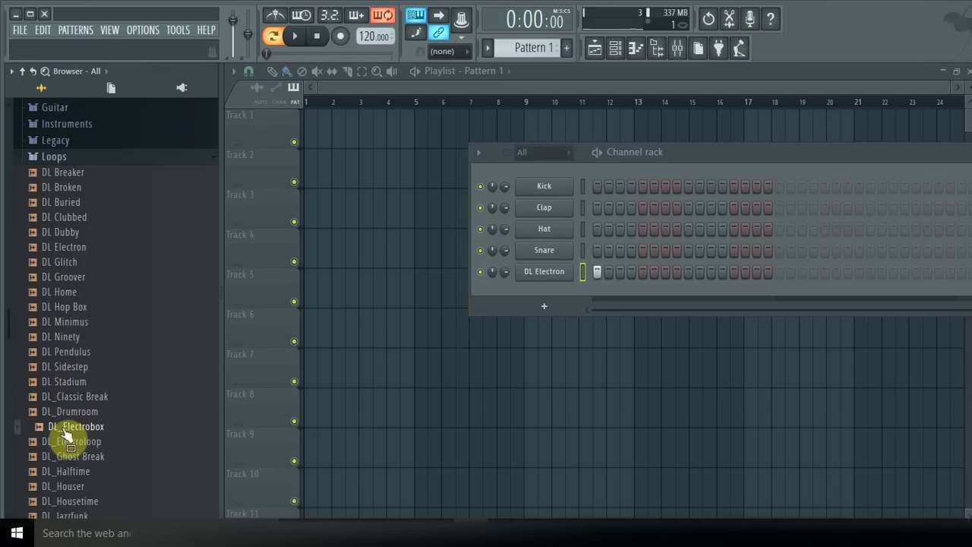
left_click_drag(50, 429, 91, 448)
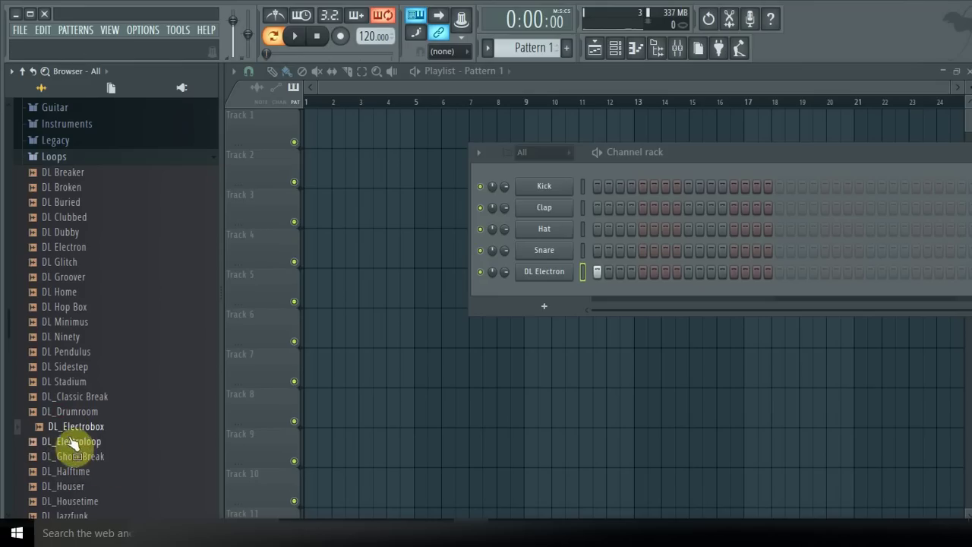
left_click_drag(43, 426, 545, 289)
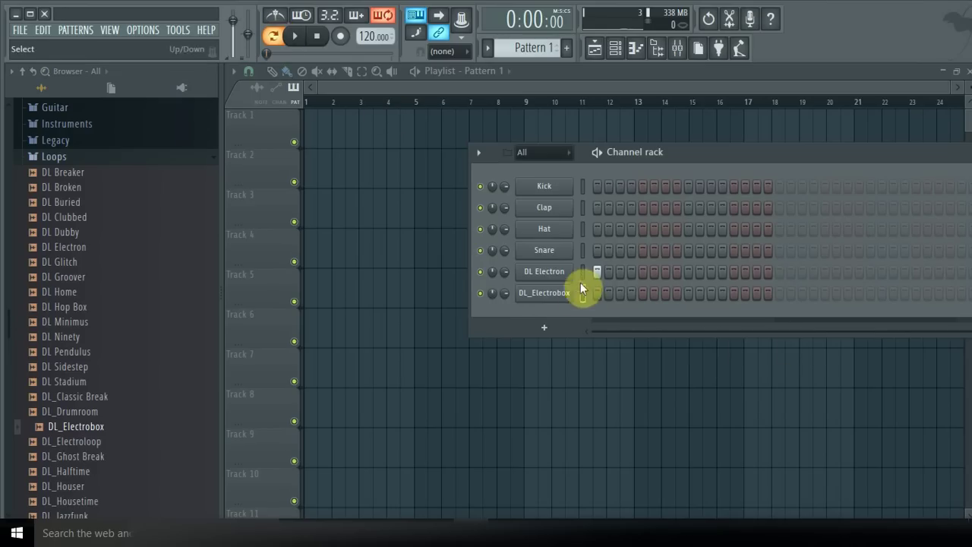
Step: Try the DL_Electrobox hit on step 3 while playing the pattern, and place it on step 4 instead
left_click(620, 294)
left_click(300, 39)
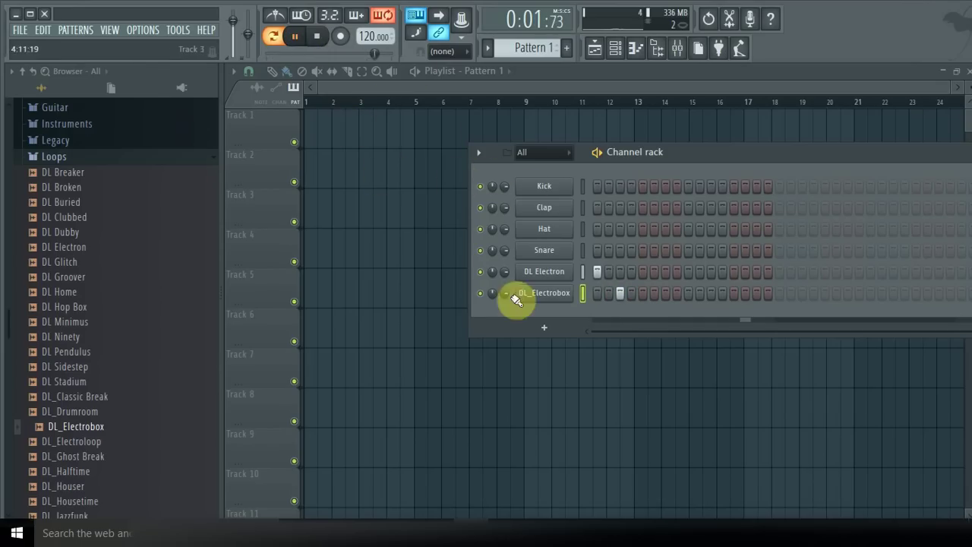
left_click(621, 293)
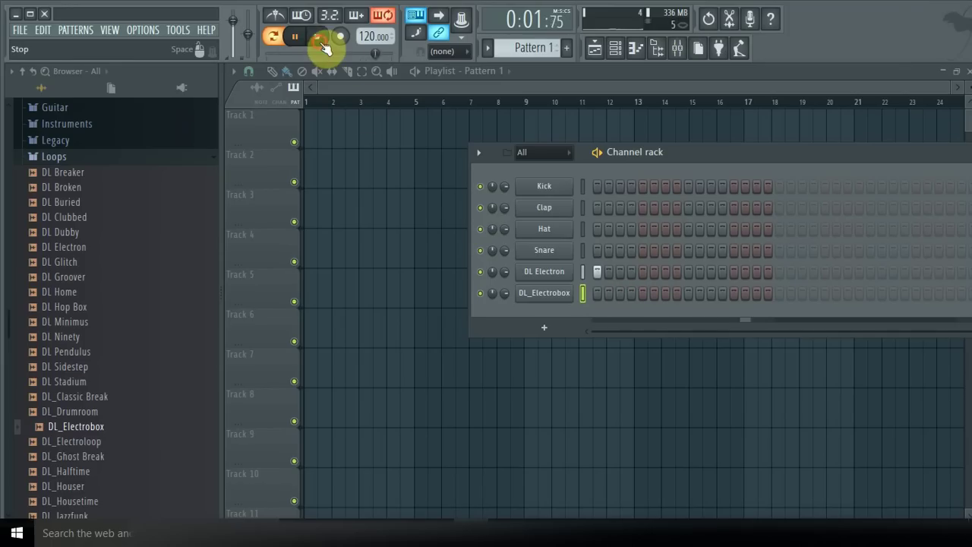
left_click(296, 36)
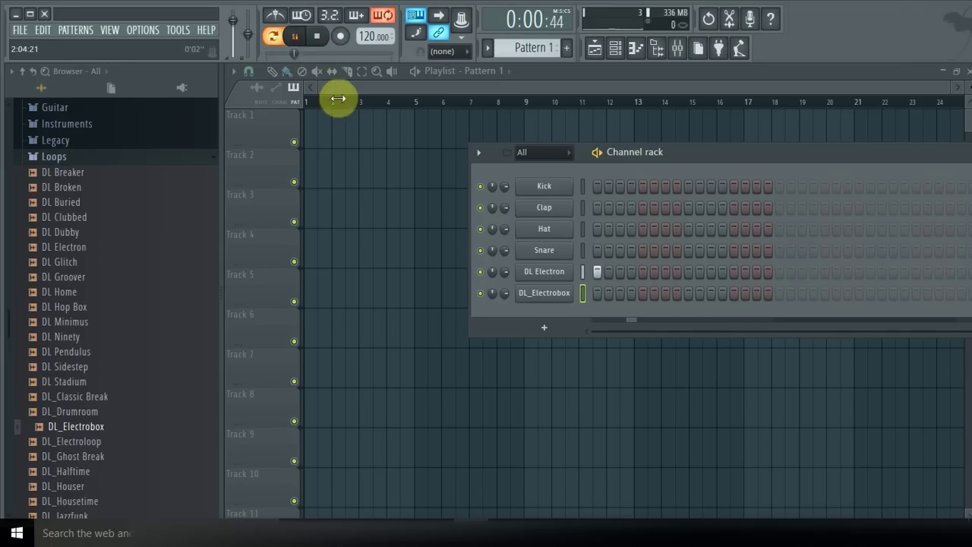
left_click(630, 295)
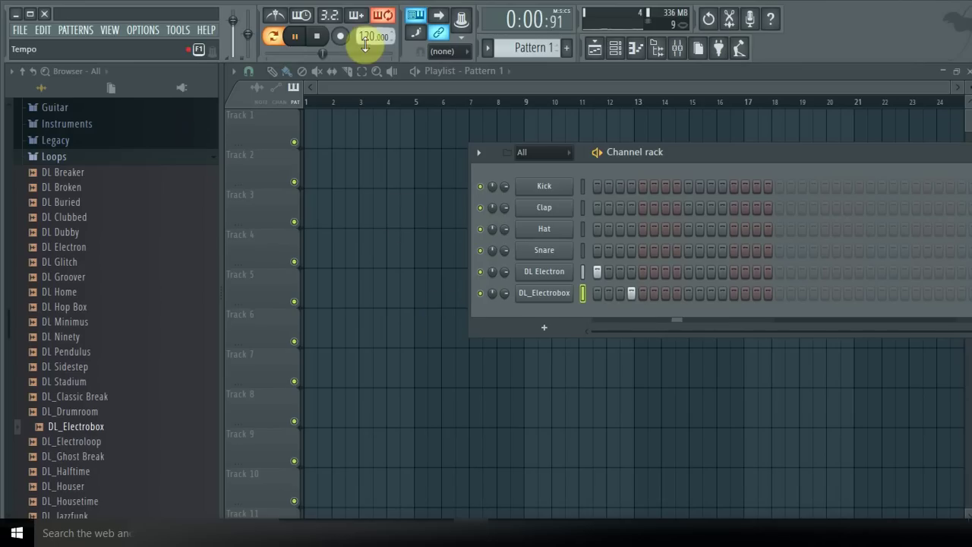
Step: Stop playback, lower the tempo to 100 BPM and restretch all channels
left_click(319, 38)
left_click_drag(372, 37, 372, 41)
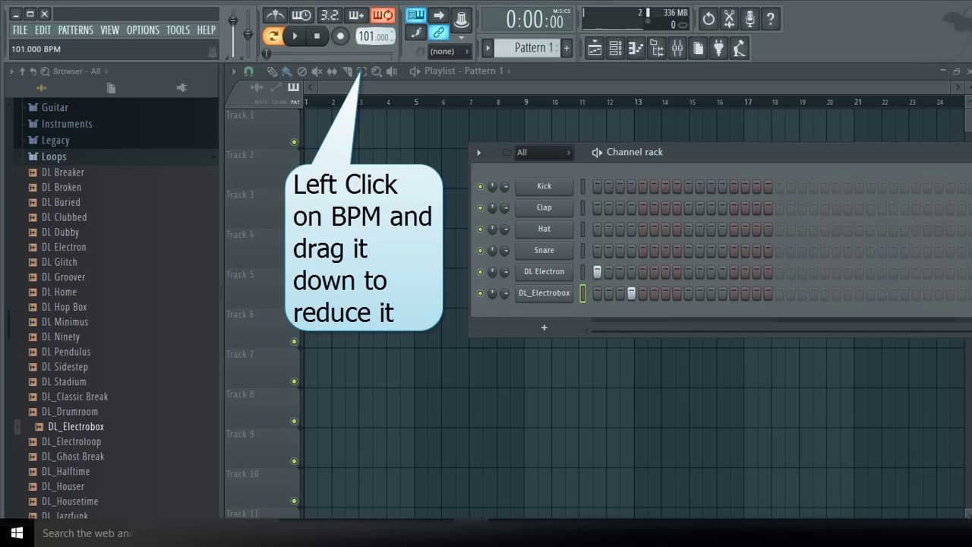
left_click(501, 296)
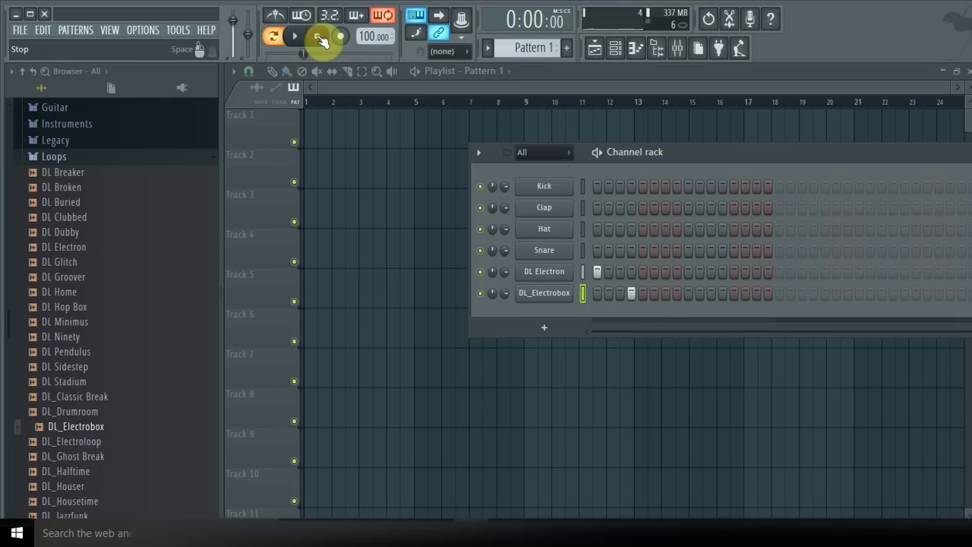
Step: Save the project in the Projects folder under the name "test 12345"
left_click(19, 29)
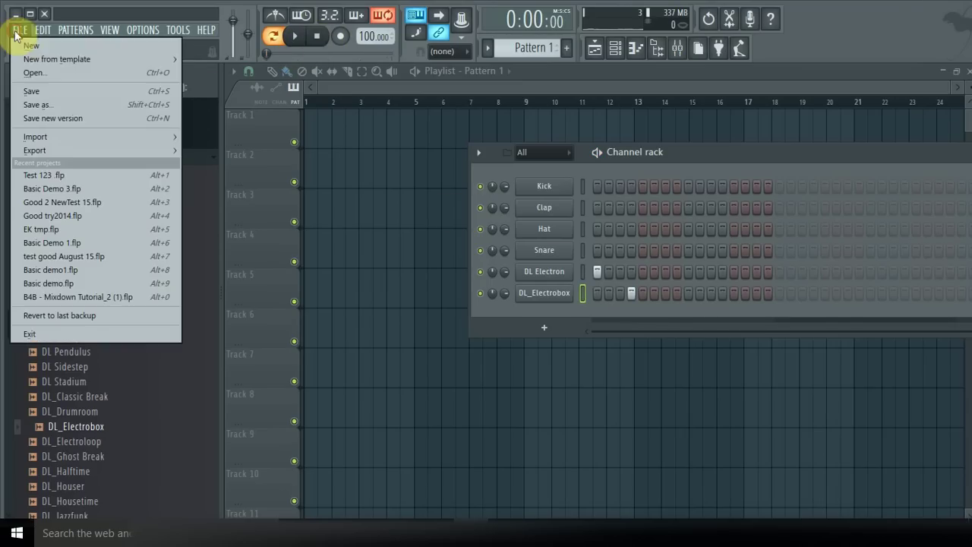
left_click(34, 104)
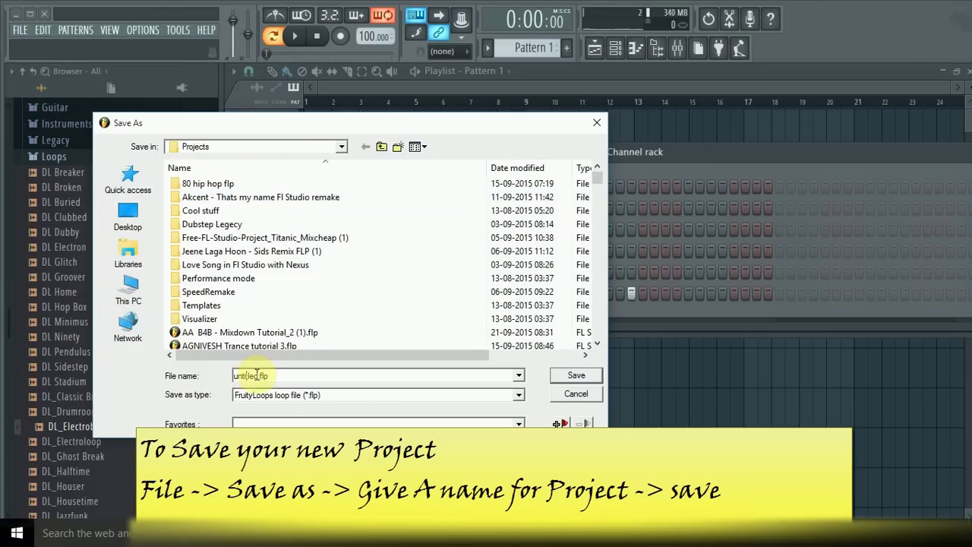
double_click(236, 375)
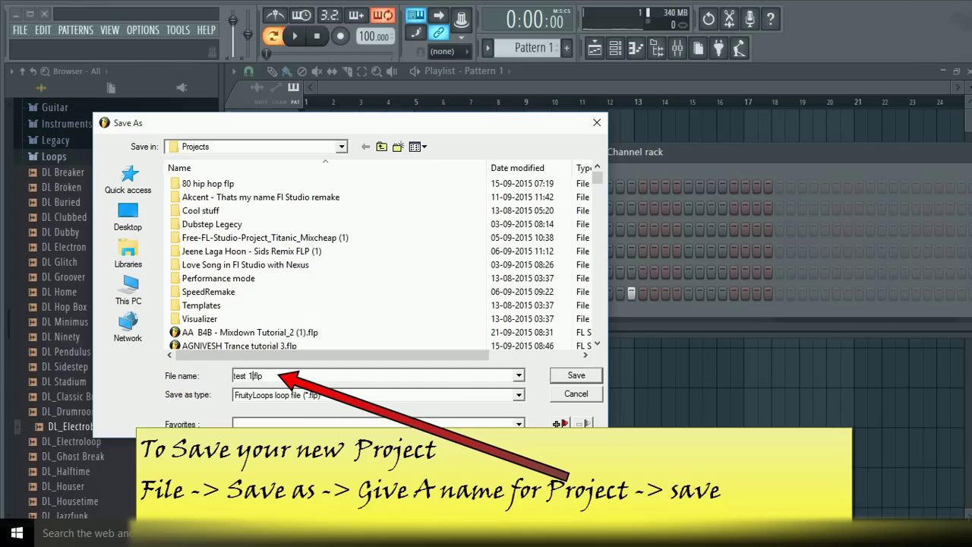
type("test 12345")
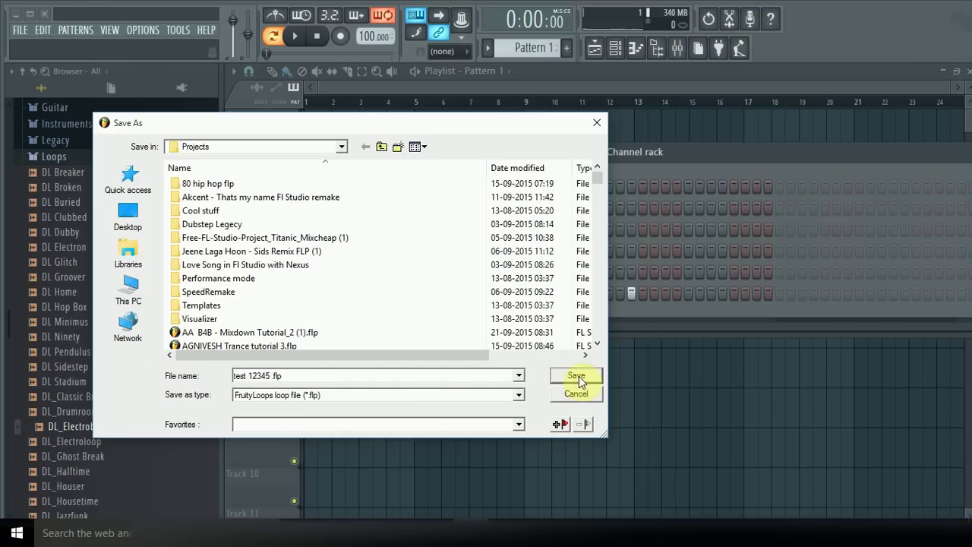
left_click(576, 376)
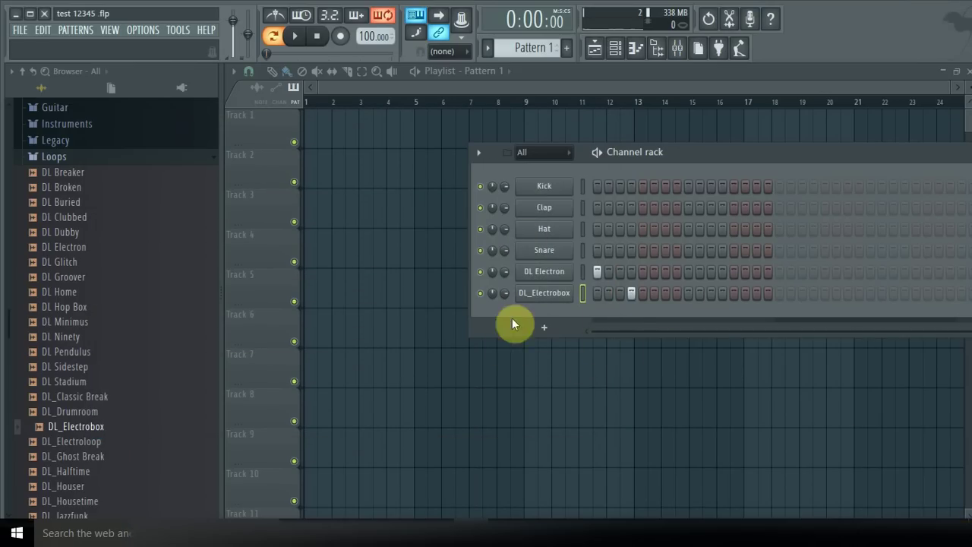
Step: Turn on Cut itself for the DL Electron and DL_Electrobox channels
right_click(549, 275)
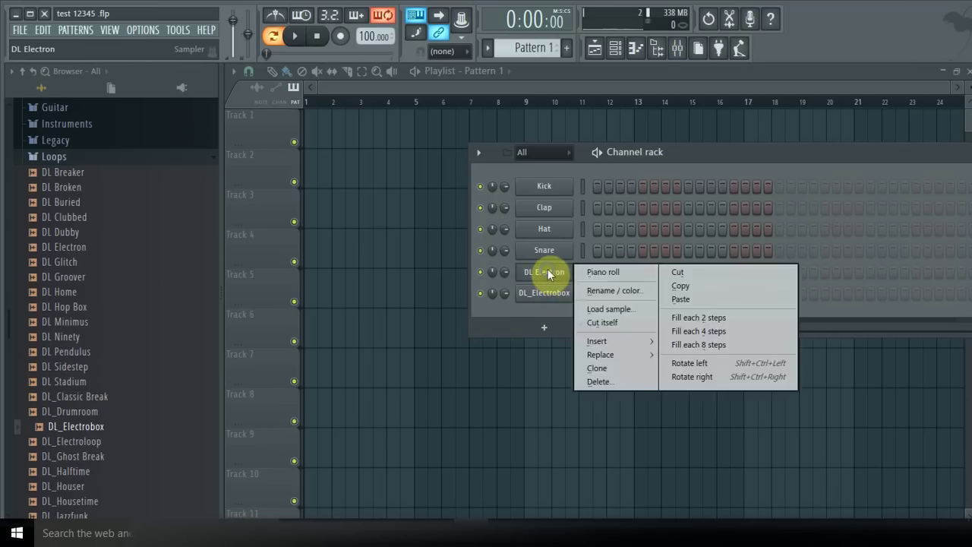
left_click(608, 322)
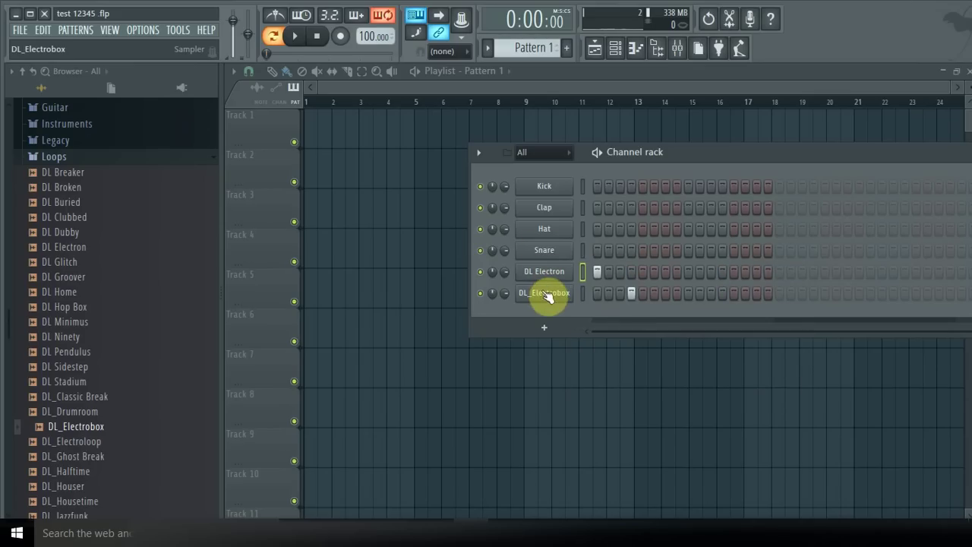
right_click(549, 294)
left_click(604, 344)
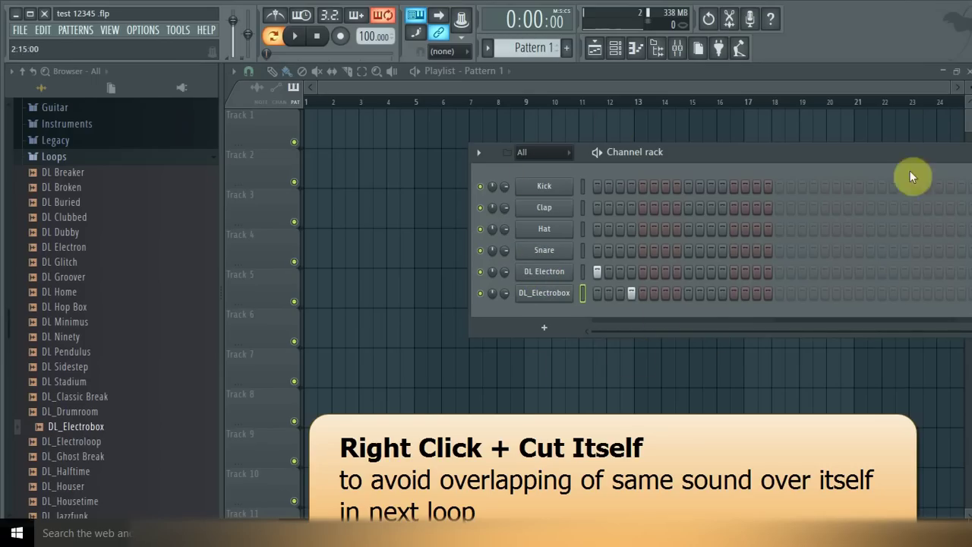
Step: Play the pattern, move the Channel rack closer to the browser, and stop playback
left_click(297, 37)
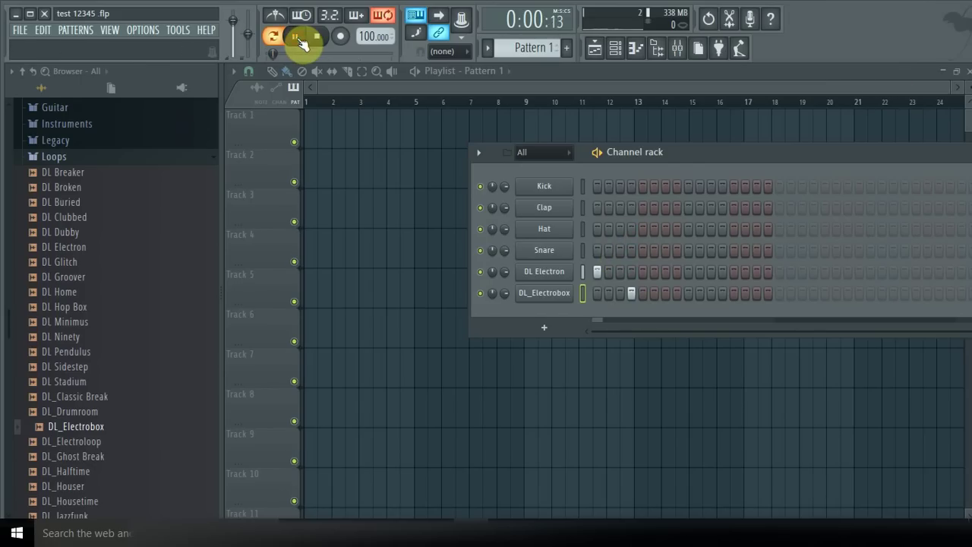
left_click_drag(790, 158, 625, 125)
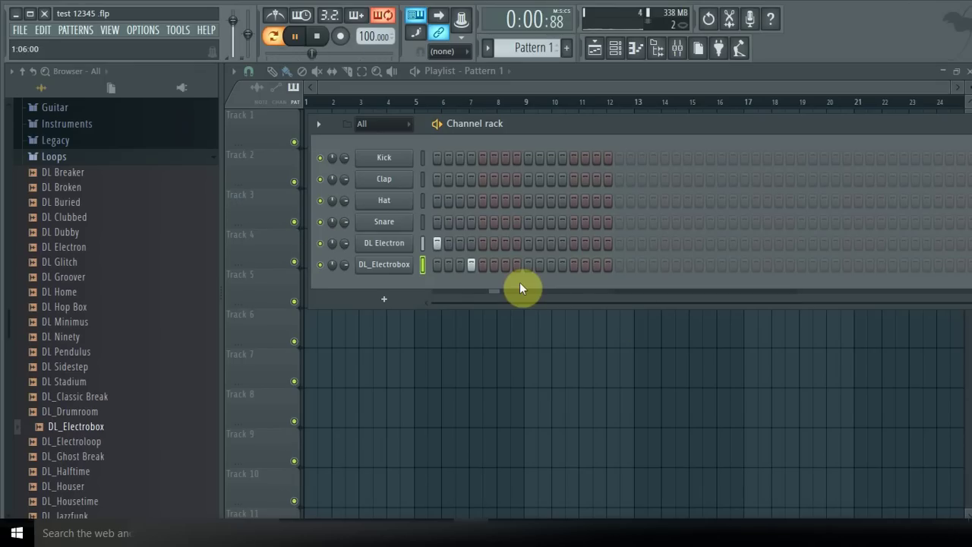
key("space")
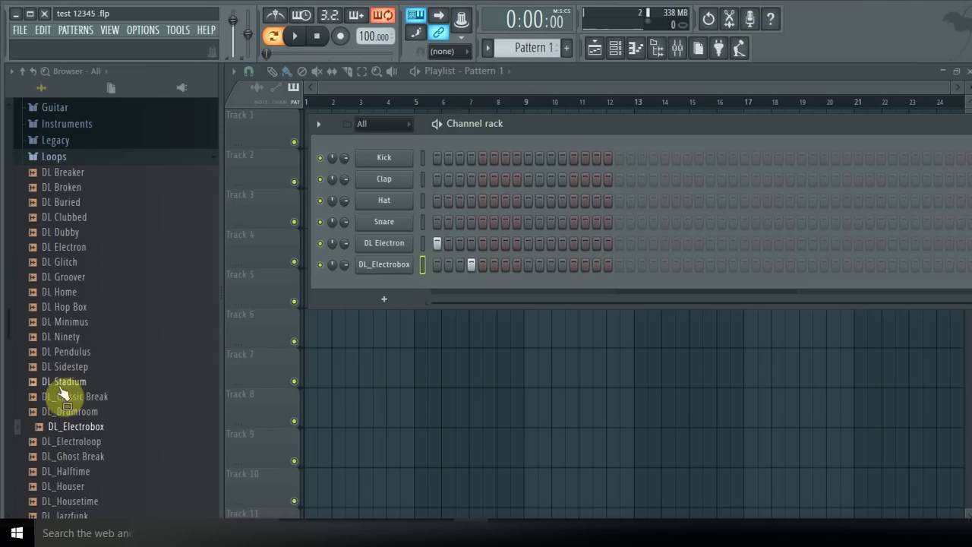
Step: Collapse the Loops pack in the browser and expand the Piano 1 folder inside the Piano pack
scroll(76, 288, "up", 3)
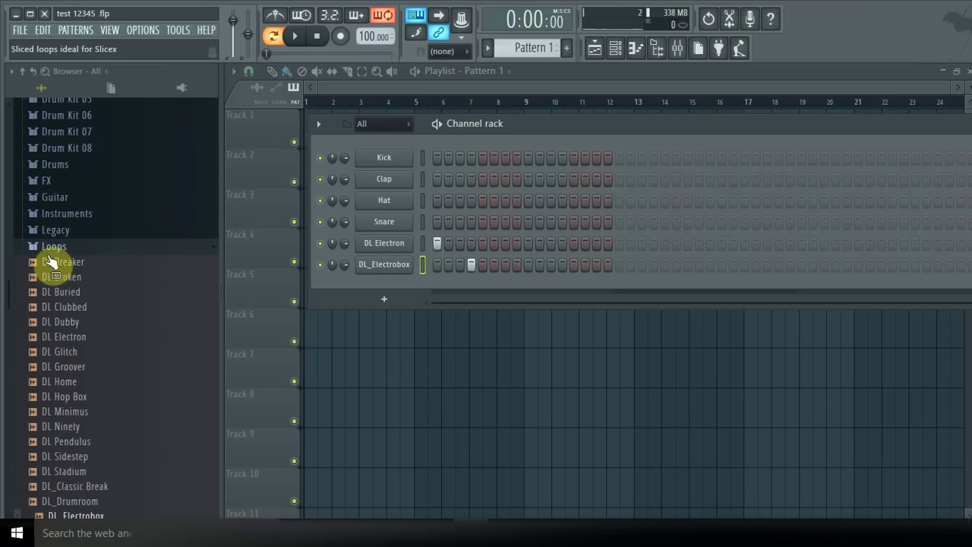
left_click(49, 247)
scroll(73, 275, "up", 3)
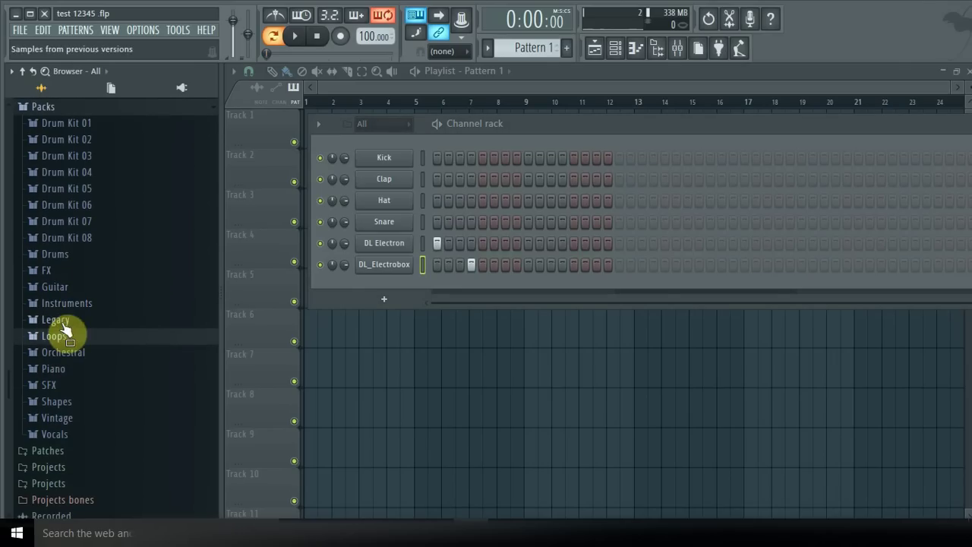
left_click(67, 369)
left_click(67, 386)
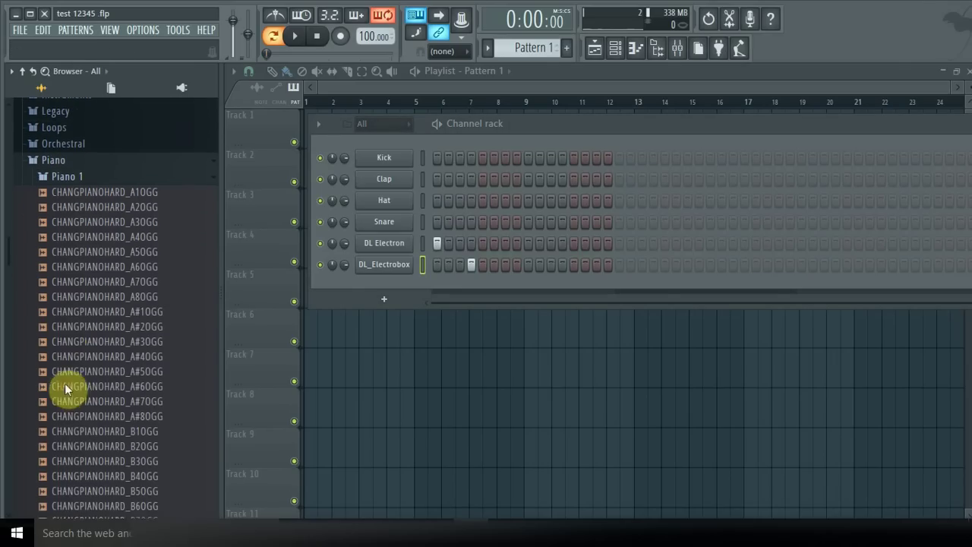
Step: Audition several CHANGPIANOHARD samples and add CHANGPIANOHARD_A5OGG as a channel below DL_Electrobox
scroll(72, 342, "down", 1)
left_click(77, 220)
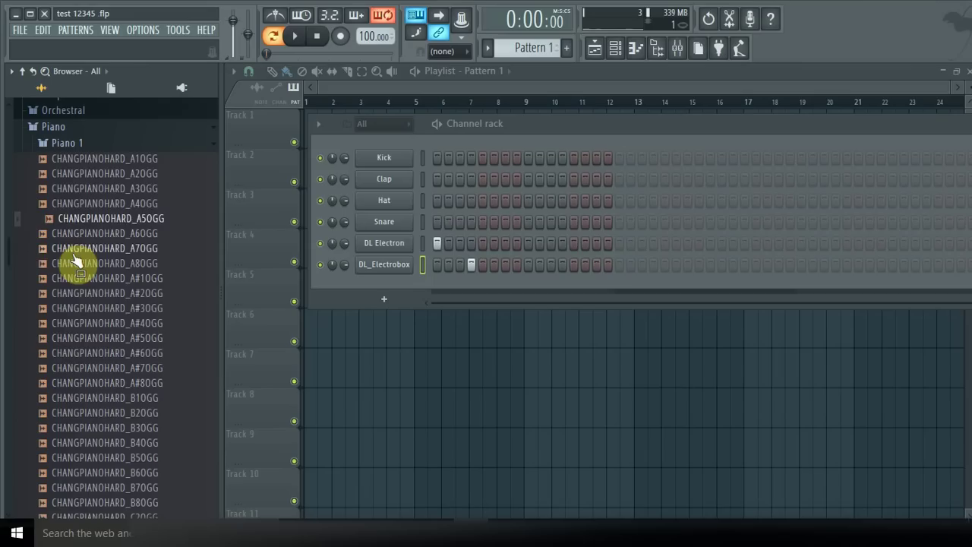
left_click(78, 249)
left_click(55, 308)
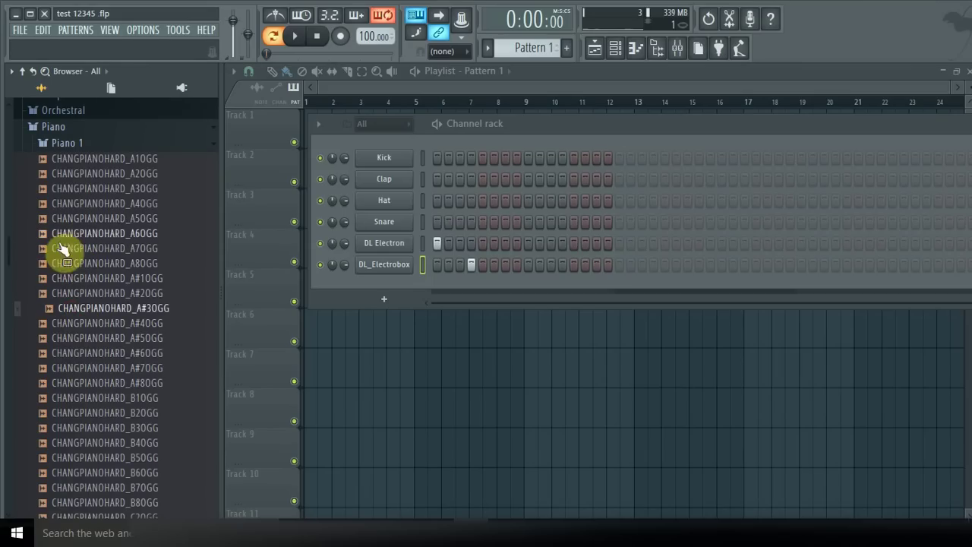
left_click(59, 188)
left_click(57, 173)
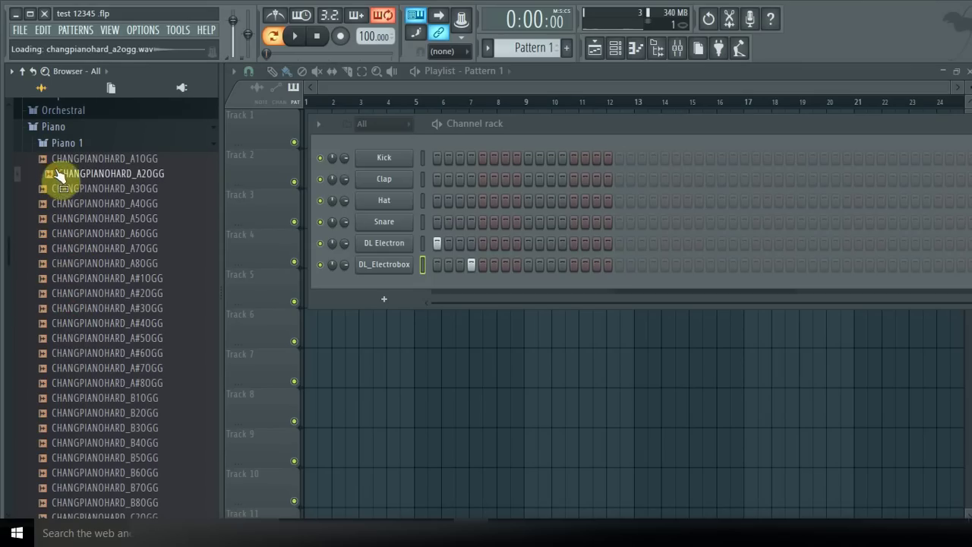
left_click(50, 160)
left_click(70, 219)
left_click_drag(47, 220, 389, 285)
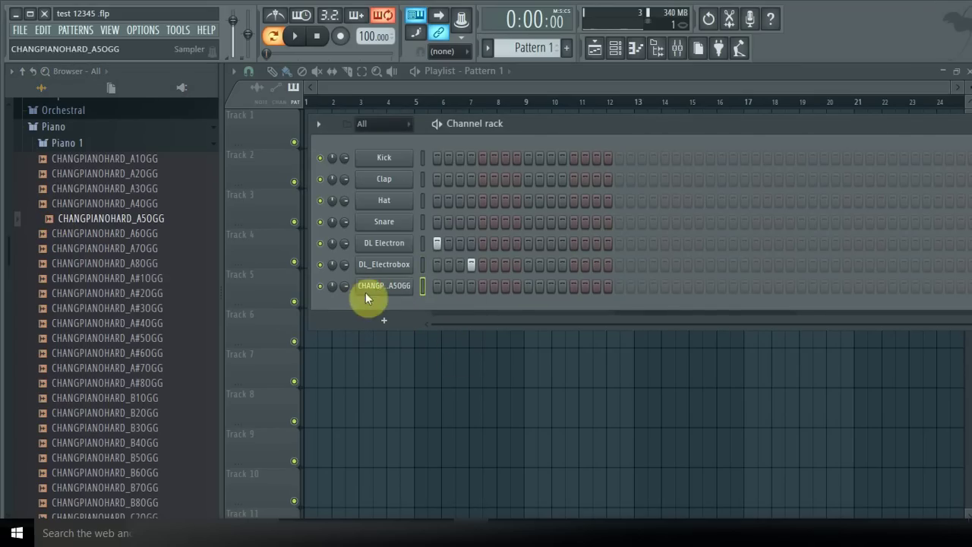
Step: In the piano roll of the CHANGPIANOHARD_A5OGG channel, place a one-beat A4 note at the start of bar 1 and play it
right_click(374, 293)
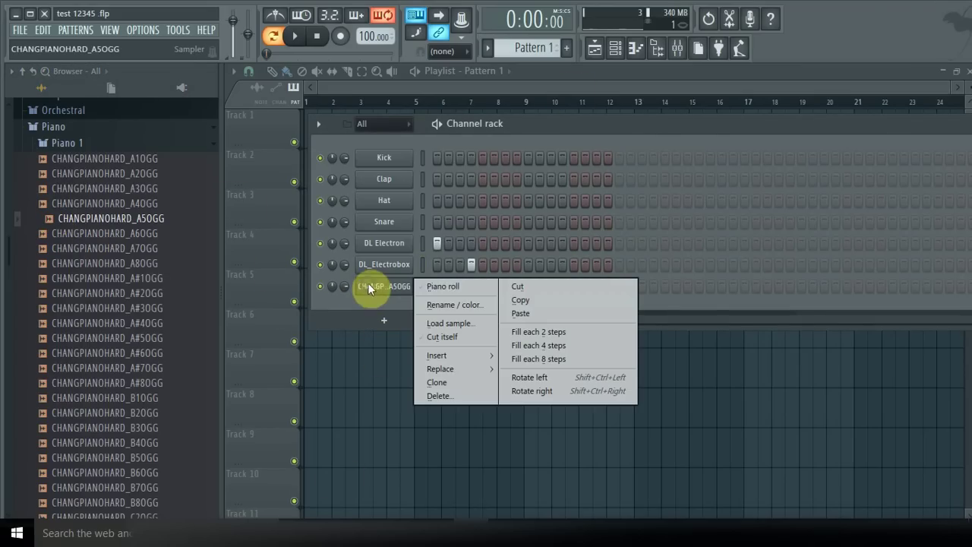
left_click(470, 285)
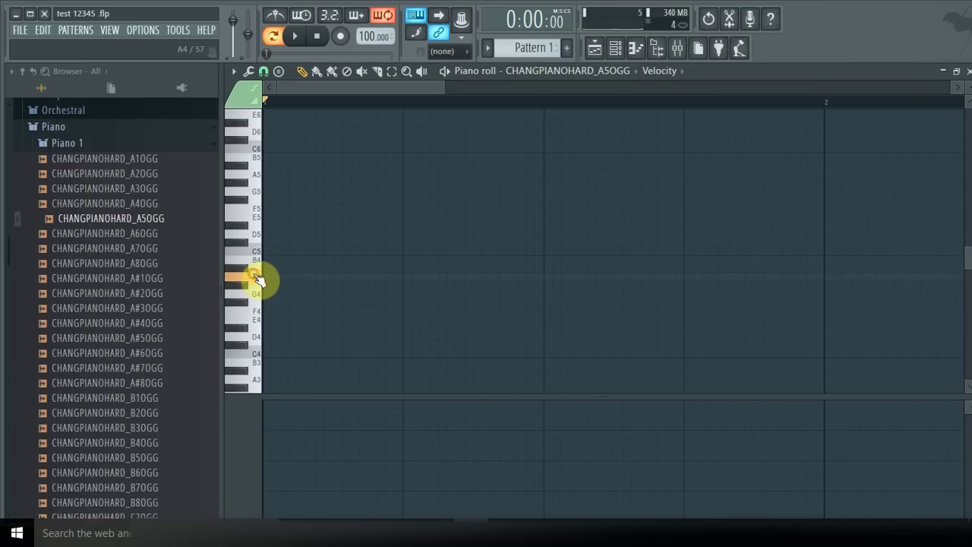
left_click(271, 281)
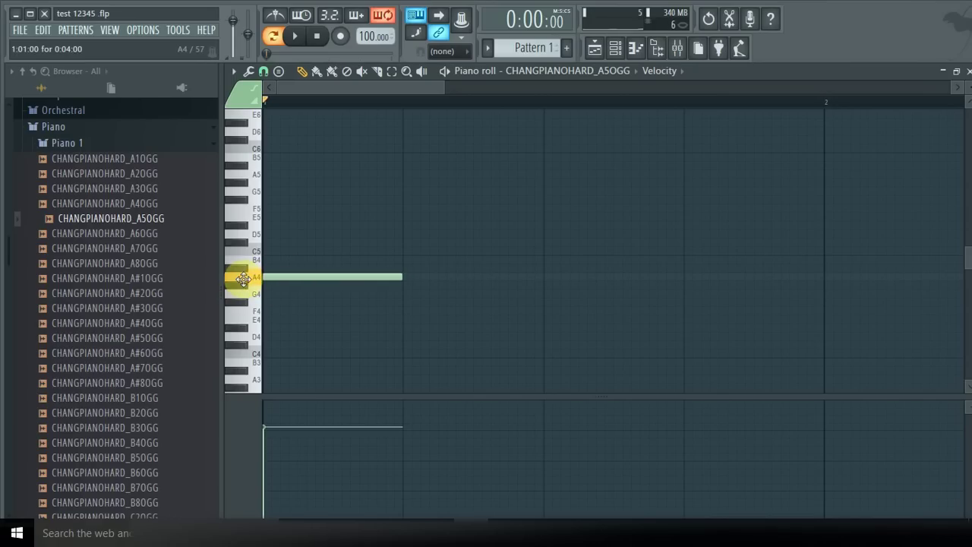
key("space")
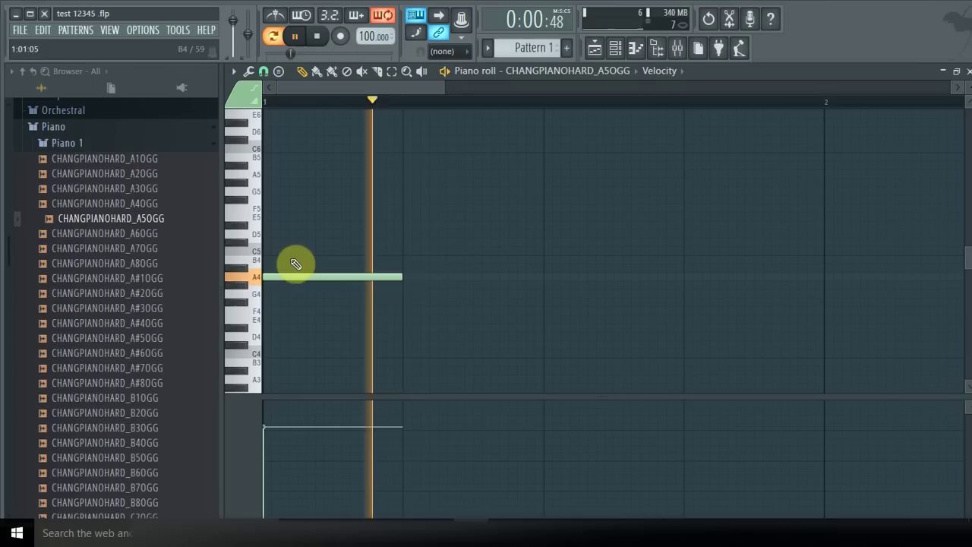
key("space")
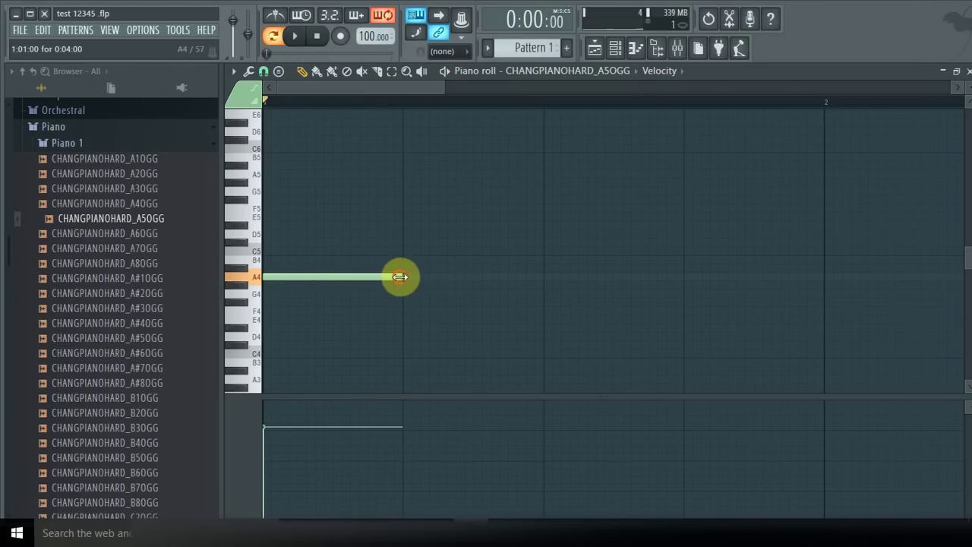
Step: Lengthen the A4 note to two beats, raise its velocity slightly, and add a two-beat G#5 note directly after it
left_click_drag(399, 276, 539, 288)
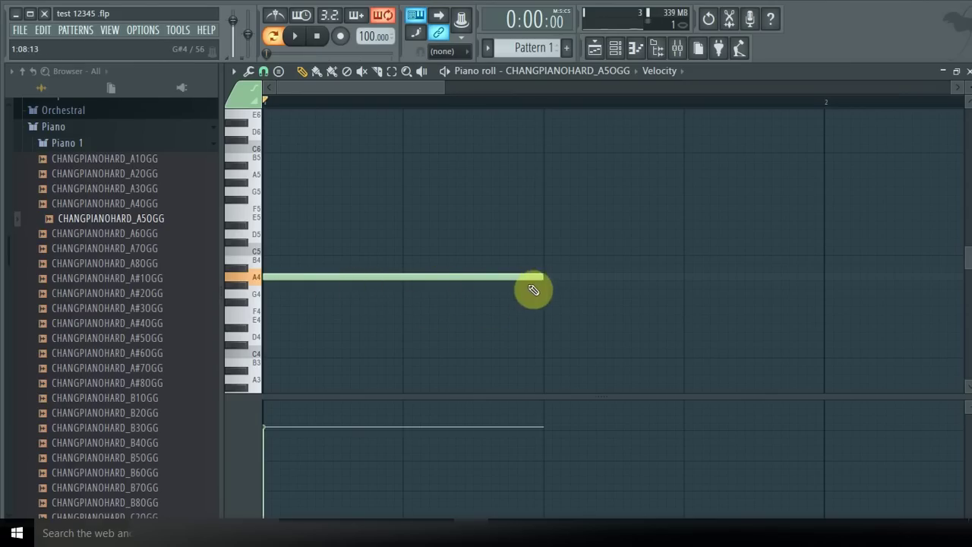
scroll(421, 355, "down", 1)
scroll(421, 356, "down", 1)
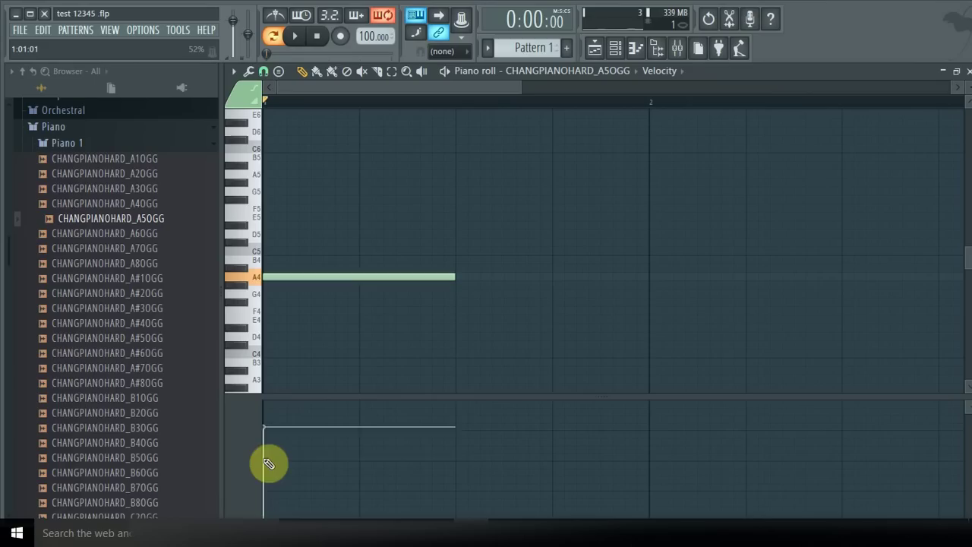
left_click_drag(268, 464, 263, 427)
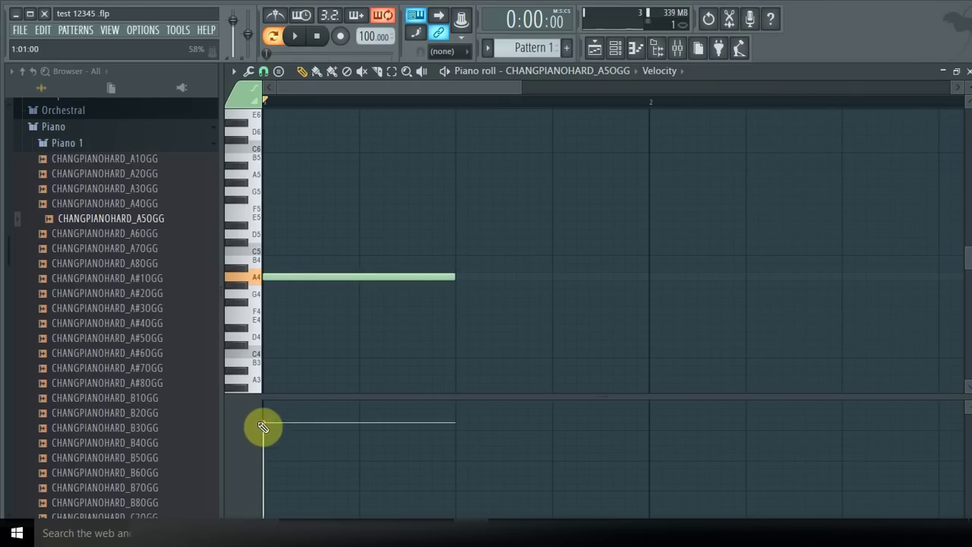
left_click(458, 183)
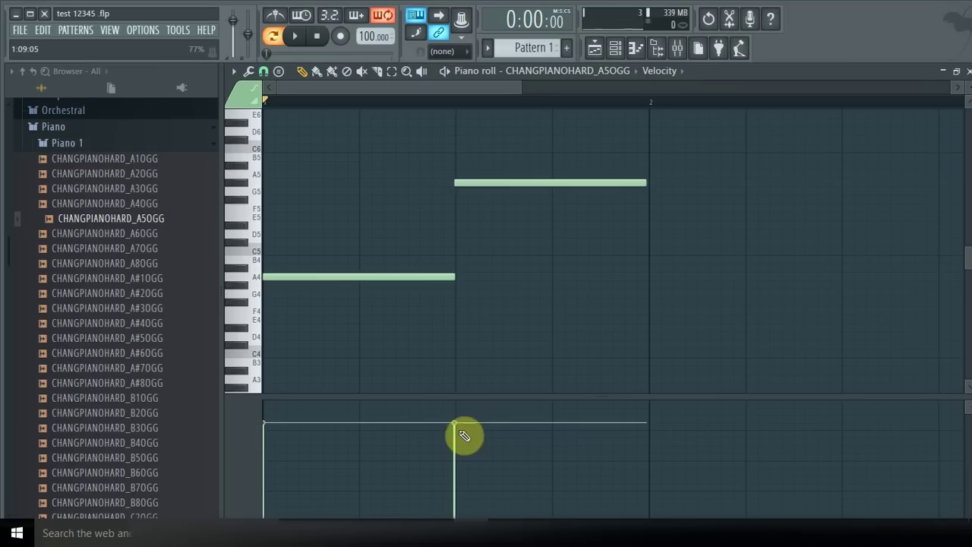
Step: Lower the A4 note's velocity, raise the G#5 note's velocity slightly, and play the two notes to compare them
left_click_drag(267, 432, 263, 464)
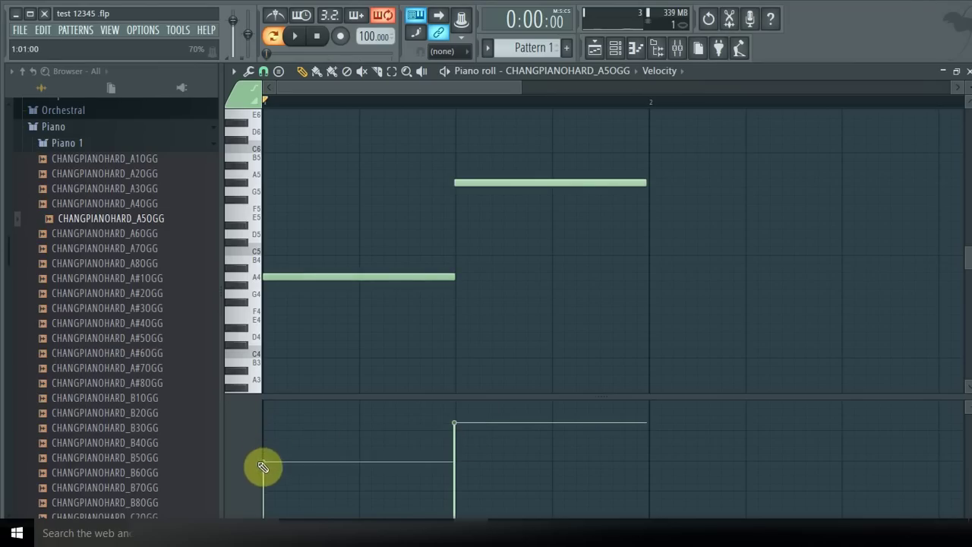
left_click_drag(457, 427, 456, 417)
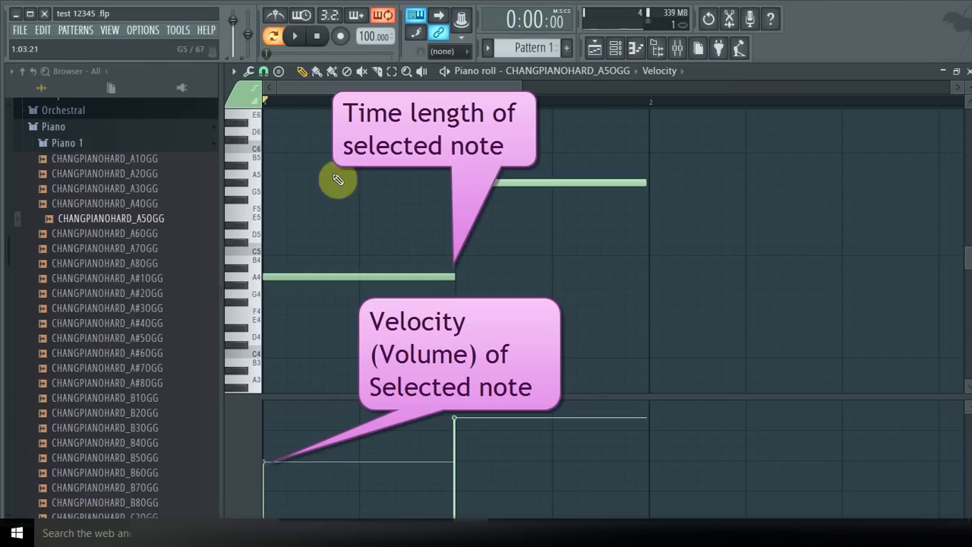
left_click(295, 36)
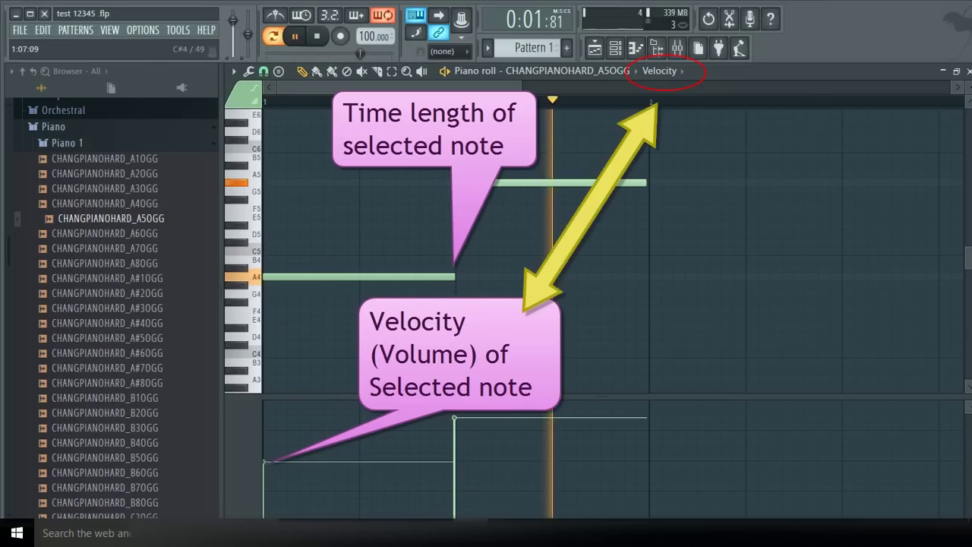
key("space")
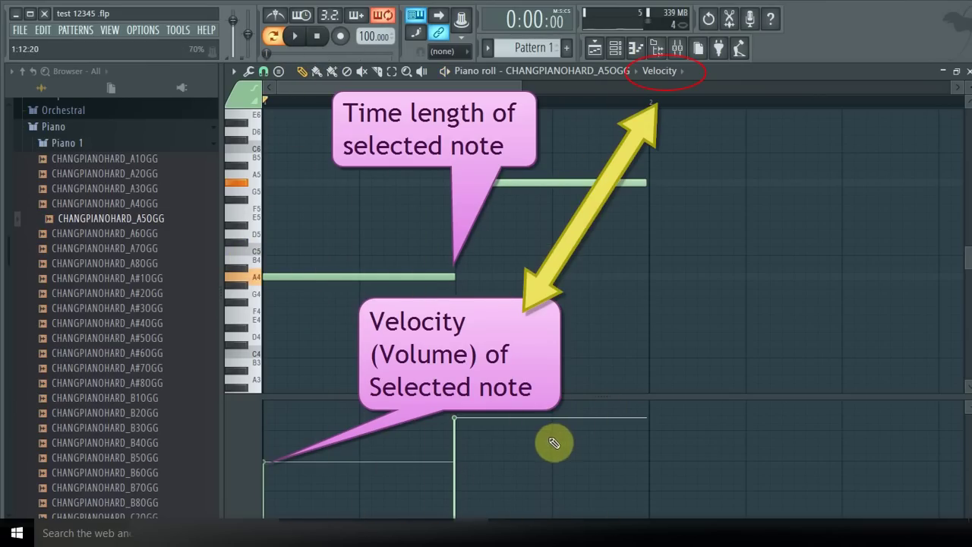
Step: Raise the A4 note's velocity to just below that of the G#5 note and play the pattern again
left_click(270, 440)
key("space")
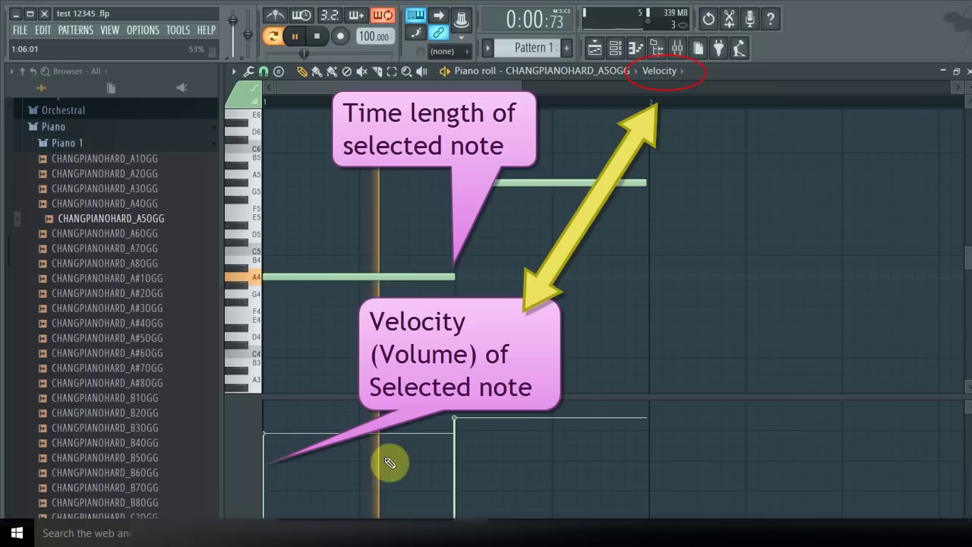
scroll(501, 386, "down", 2)
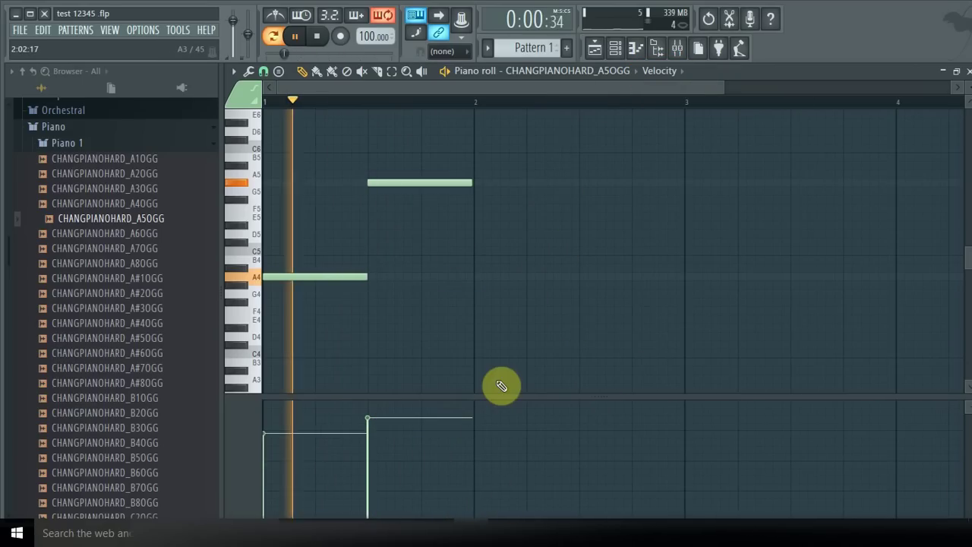
key("space")
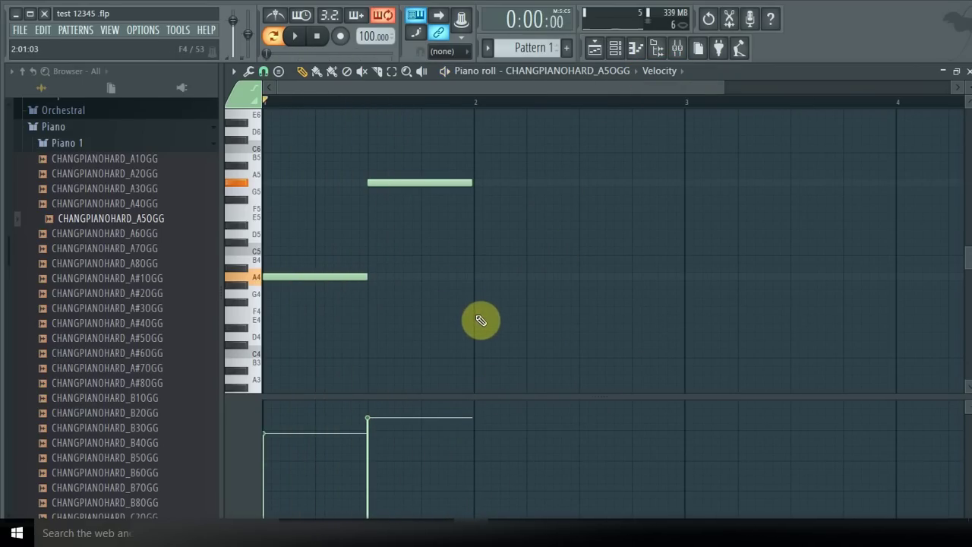
Step: Add a two-beat F4 note at the start of bar 2 and play the pattern
left_click(475, 312)
key("space")
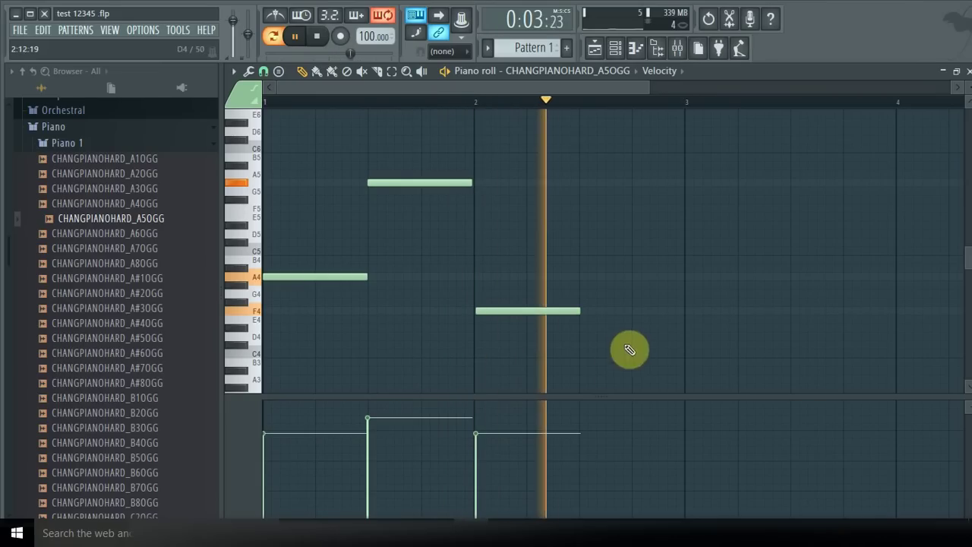
Step: Stop playback, add a two-beat D4 note directly after the F4 note in bar 2, and play the pattern
key("space")
left_click(582, 371)
right_click(581, 370)
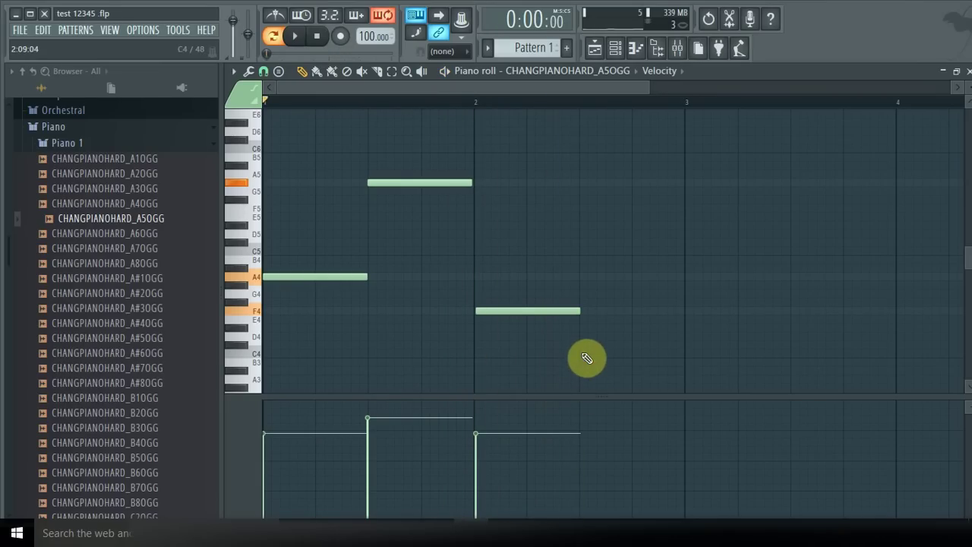
left_click(583, 344)
right_click(584, 345)
left_click(584, 329)
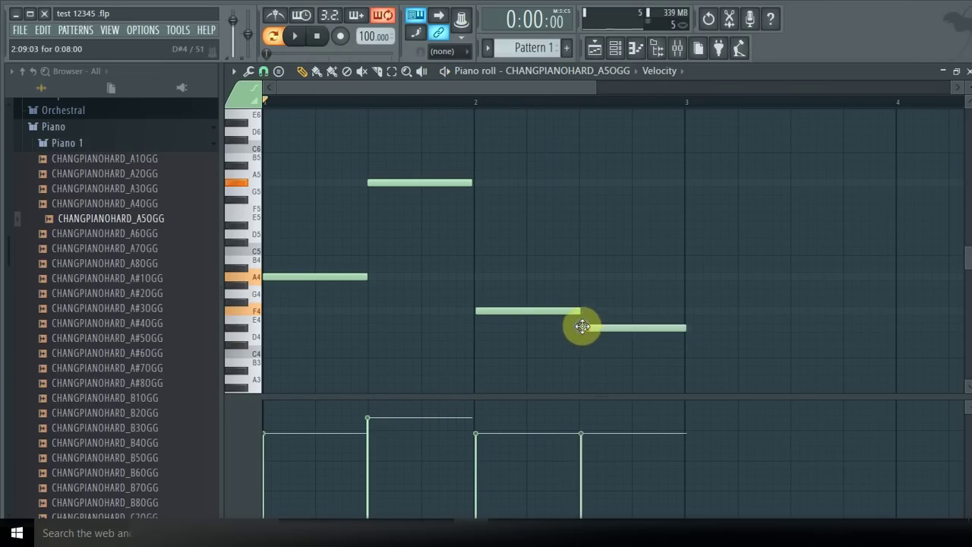
right_click(582, 326)
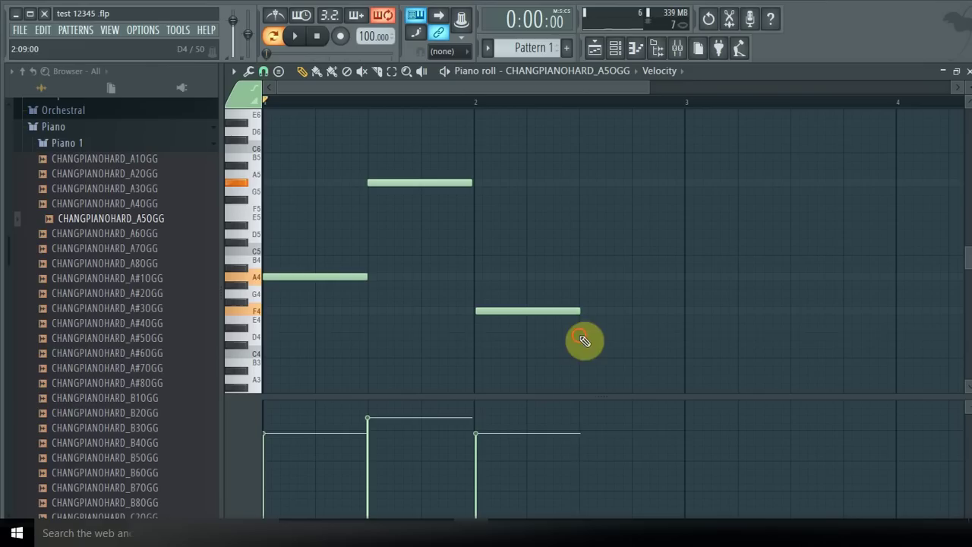
left_click(581, 336)
key("space")
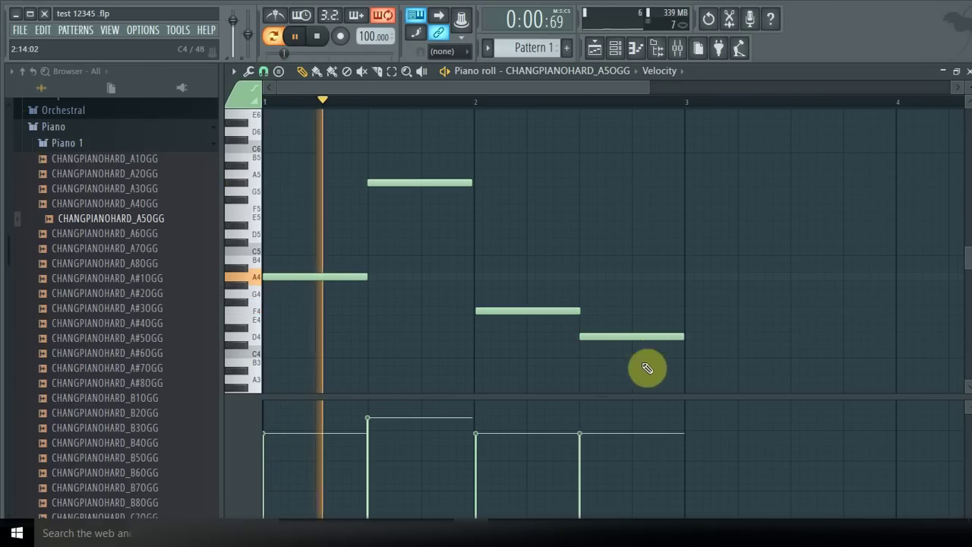
Step: Examine the four notes at different zoom levels while the pattern plays, and stop playback
scroll(506, 372, "up", 2, "ctrl")
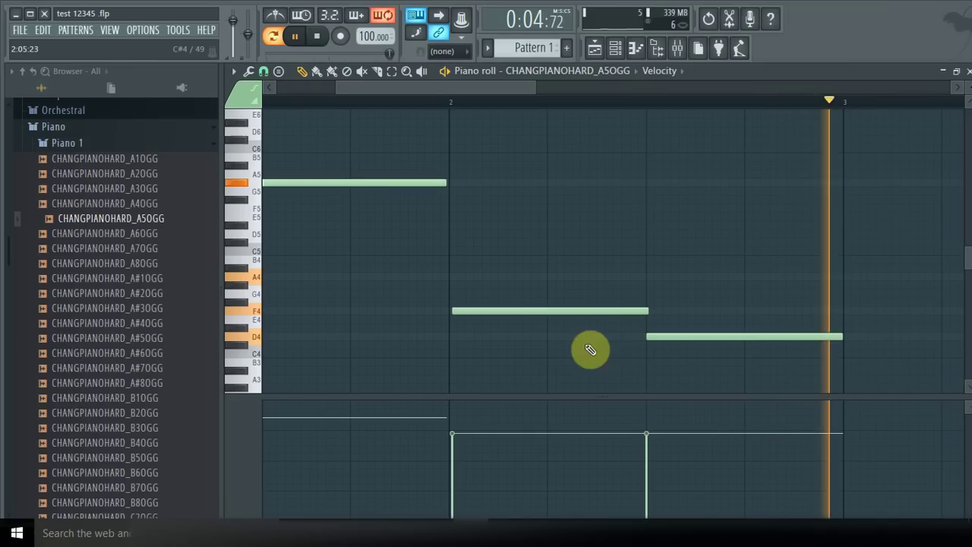
scroll(471, 386, "down", 1, "ctrl")
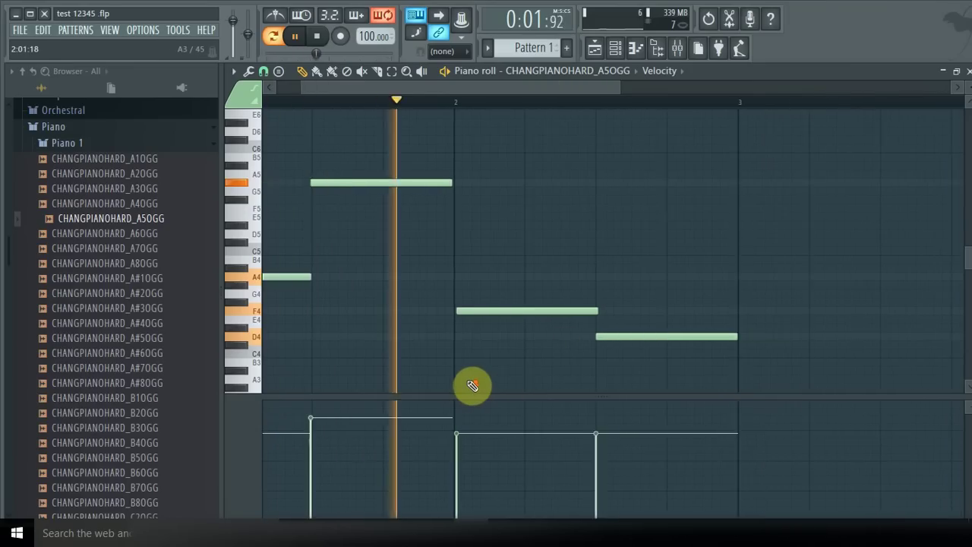
scroll(472, 385, "down", 1, "ctrl")
scroll(472, 386, "up", 2, "ctrl")
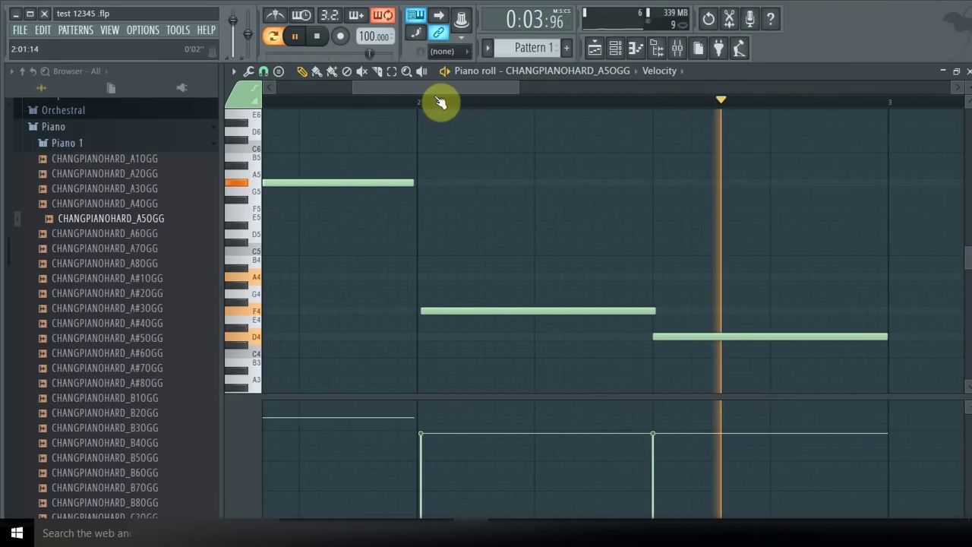
scroll(477, 308, "down", 1, "ctrl")
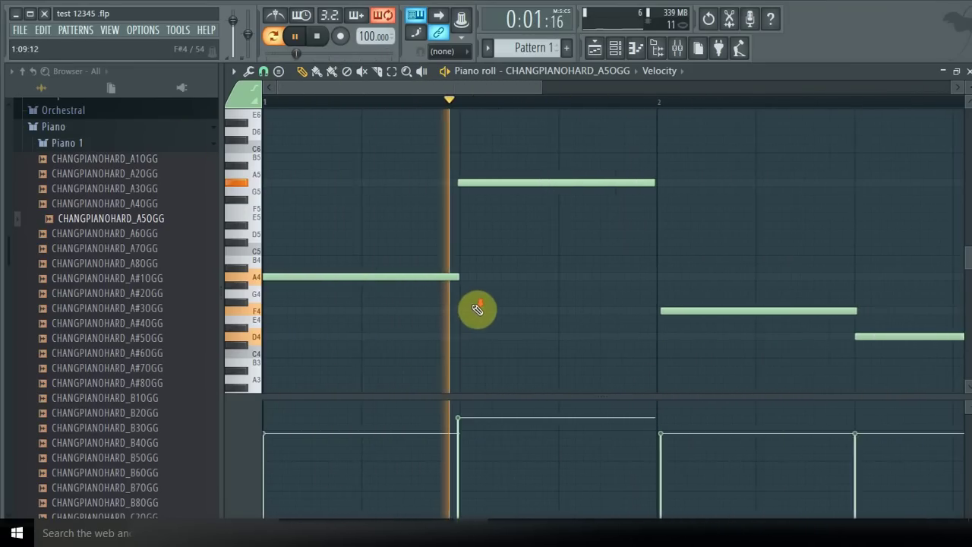
scroll(474, 310, "down", 2, "ctrl")
scroll(473, 309, "down", 2, "ctrl")
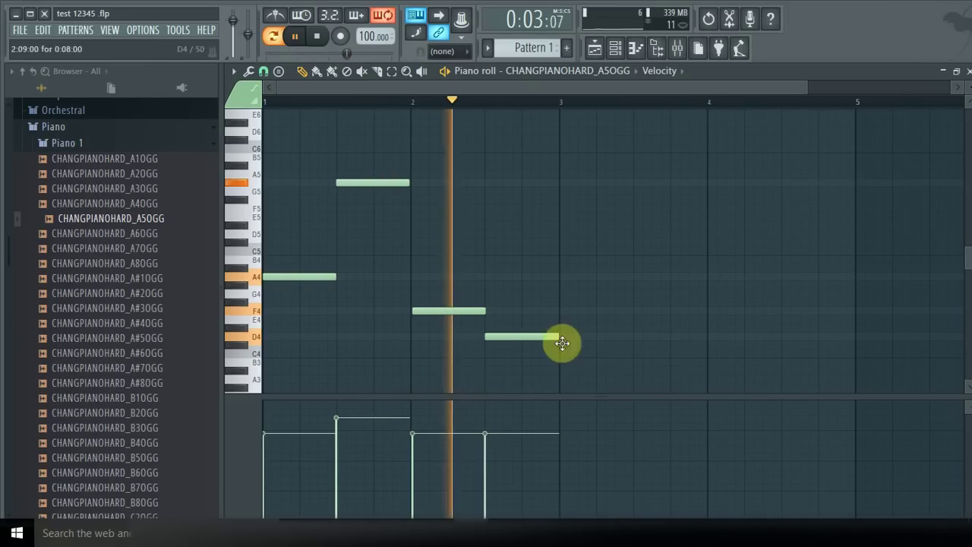
key("space")
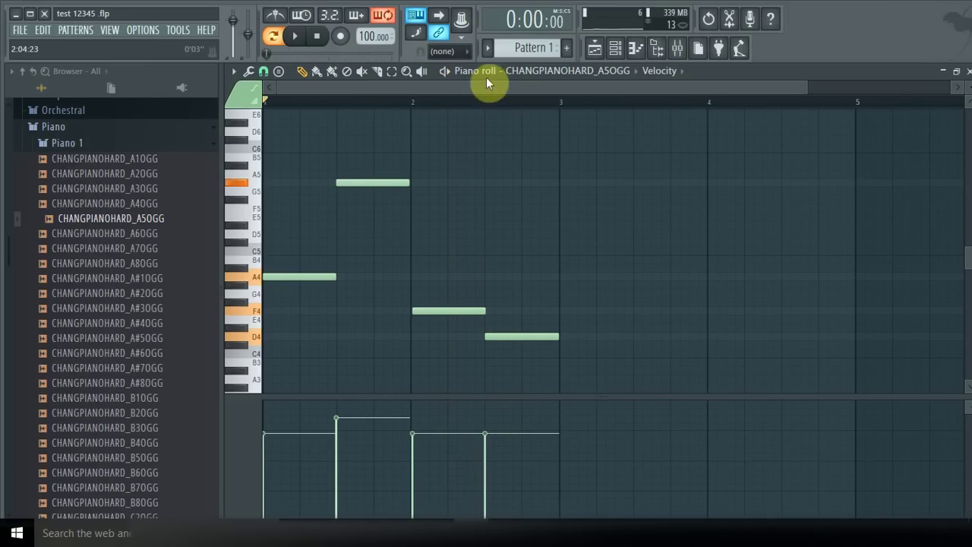
Step: Duplicate the four notes of bars 1 and 2 into bars 3 and 4, deselect them, and play the pattern
scroll(217, 259, "up", 10)
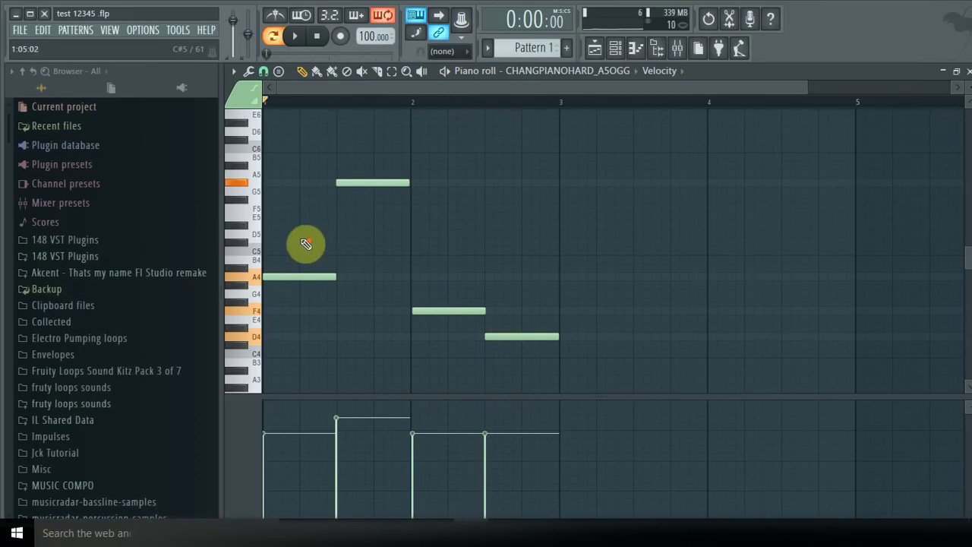
scroll(305, 244, "up", 4)
scroll(368, 93, "up", 1)
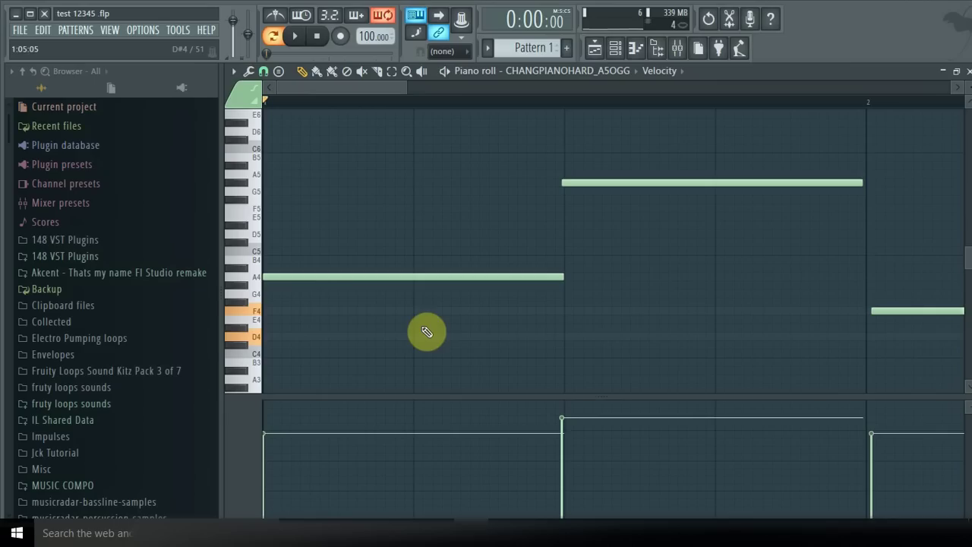
scroll(427, 331, "down", 5)
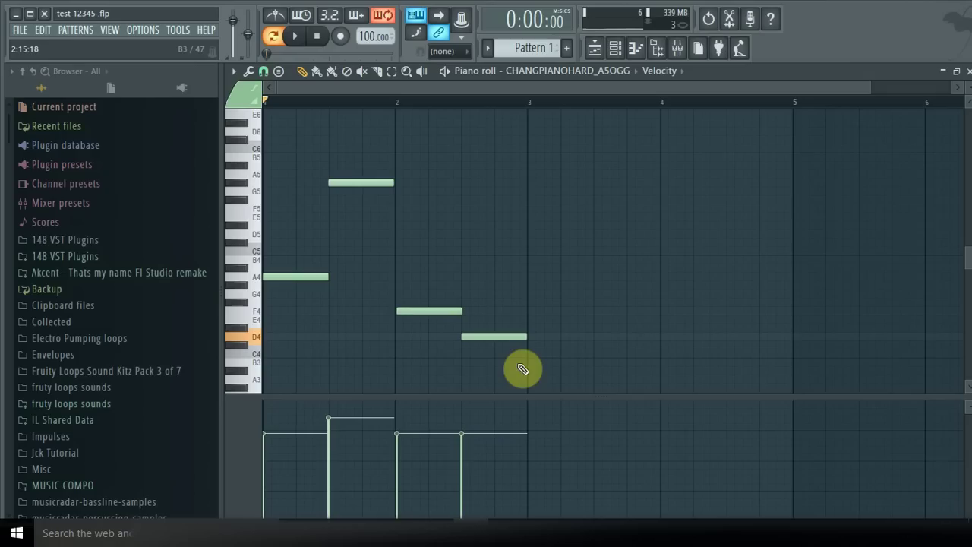
left_click_drag(519, 366, 224, 176)
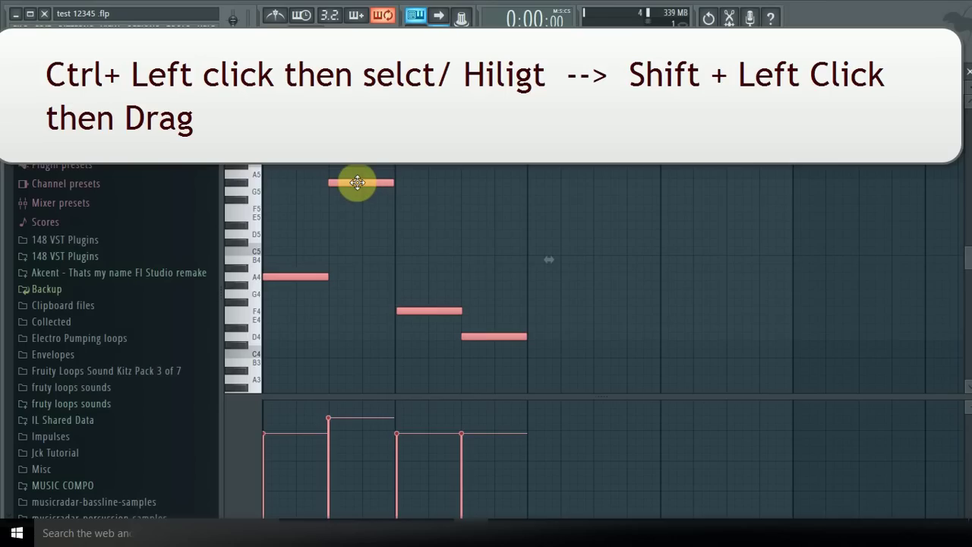
left_click_drag(357, 182, 622, 177)
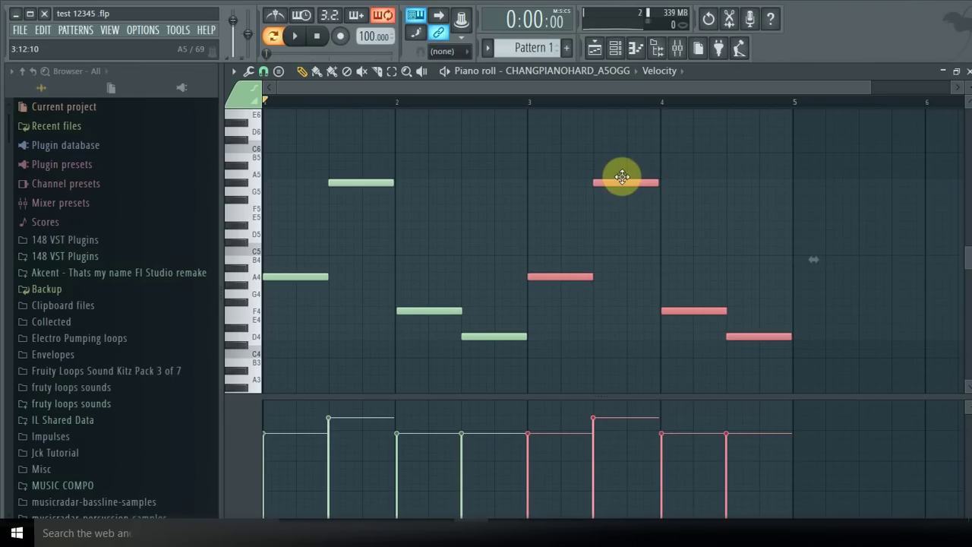
left_click(872, 258)
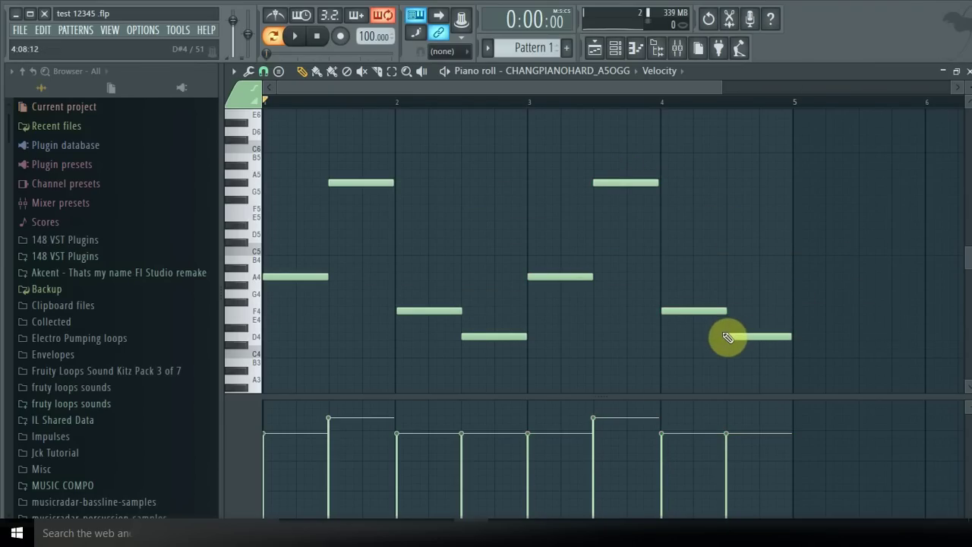
key("space")
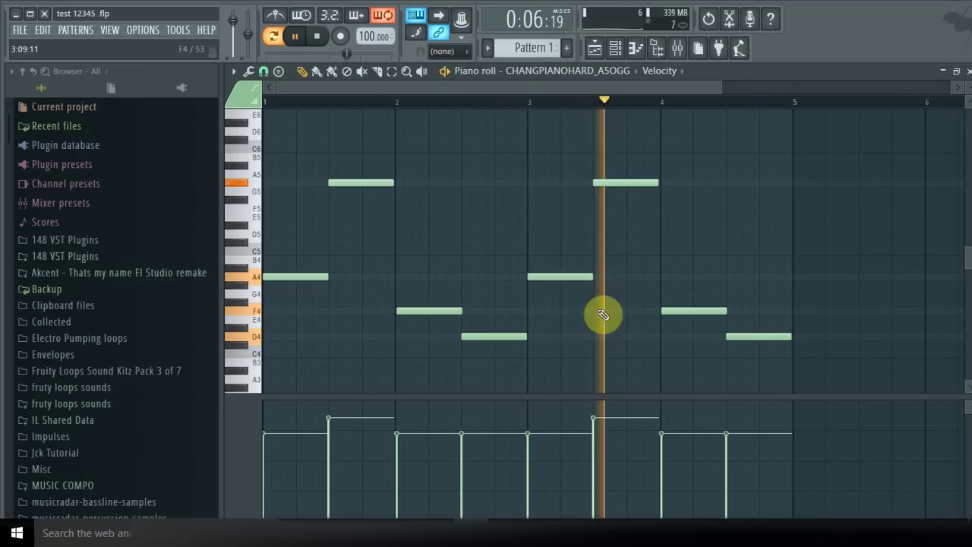
key("space")
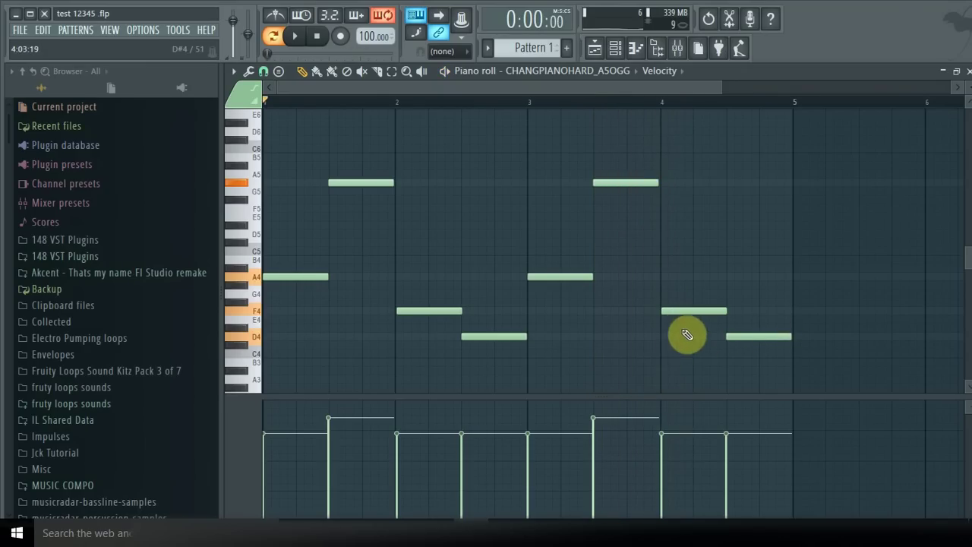
Step: Replace the F4 note at the start of bar 4 with a two-beat C4 note and play the pattern
left_click(662, 356)
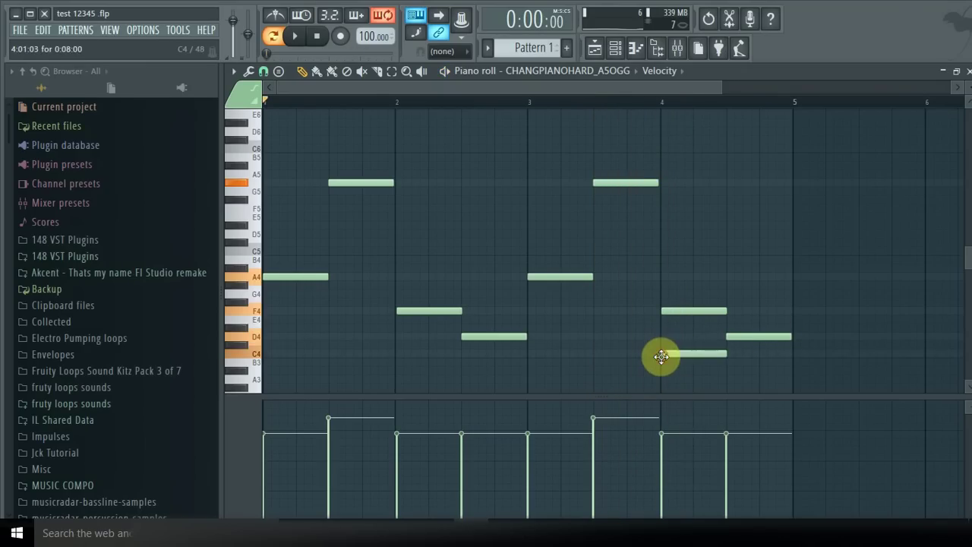
right_click(692, 311)
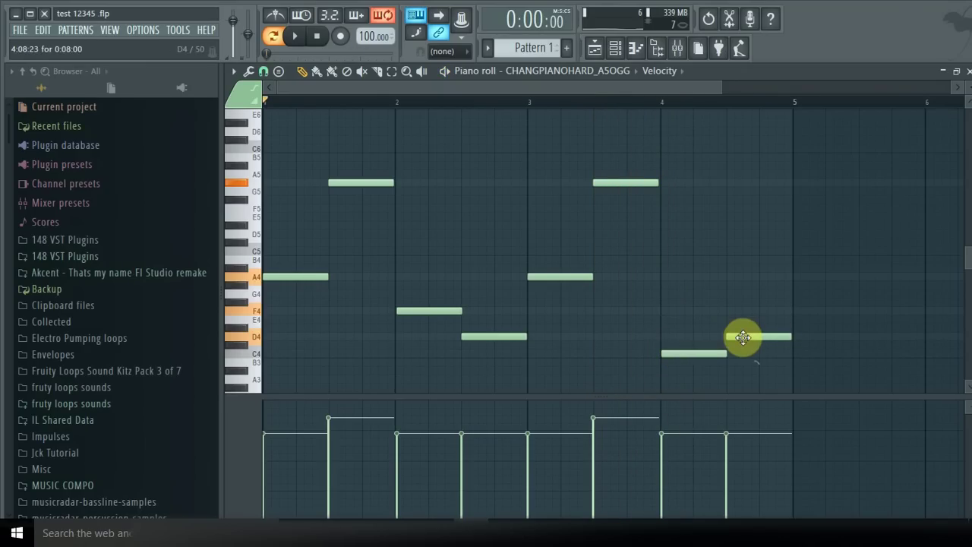
key("space")
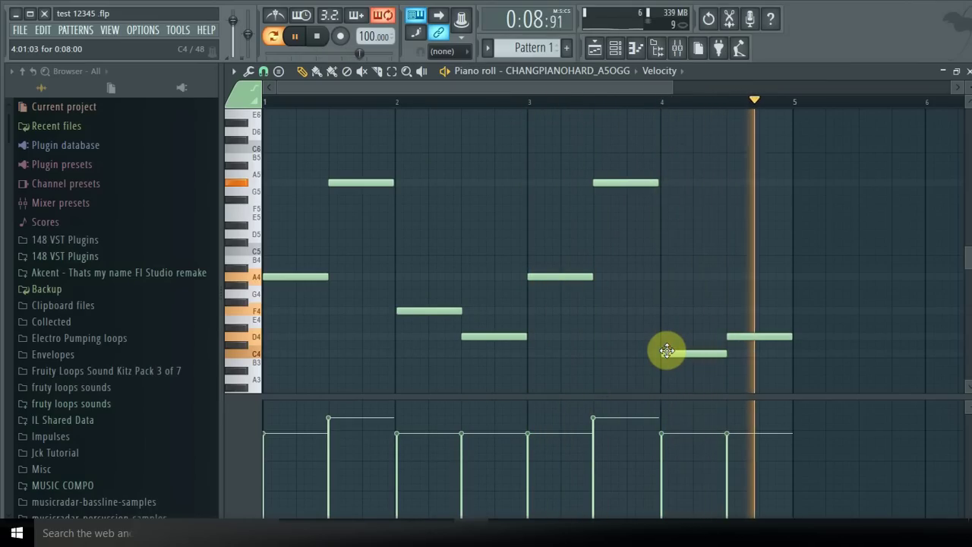
key("space")
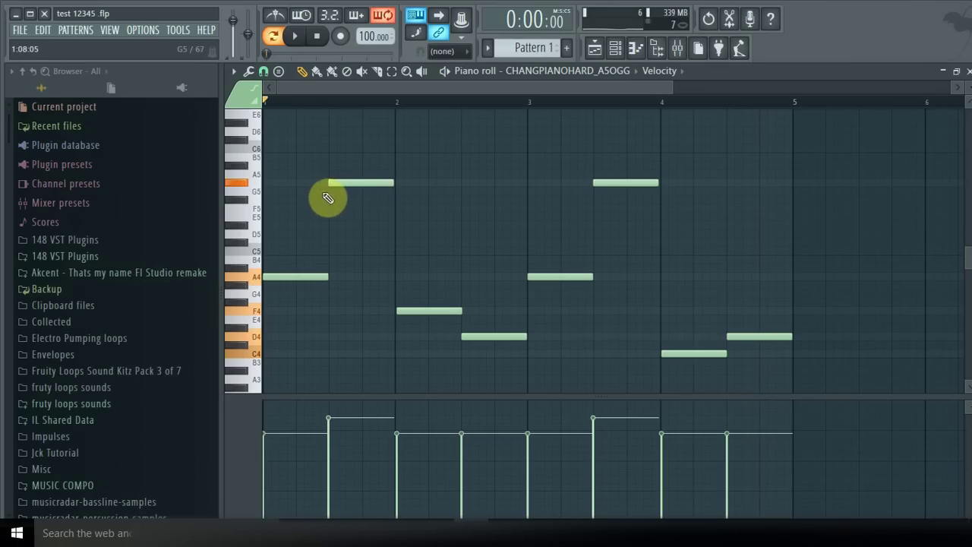
Step: Try placing and shifting a two-beat D#6 note at the start of bar 2 without snapping, and delete it
left_click(395, 124)
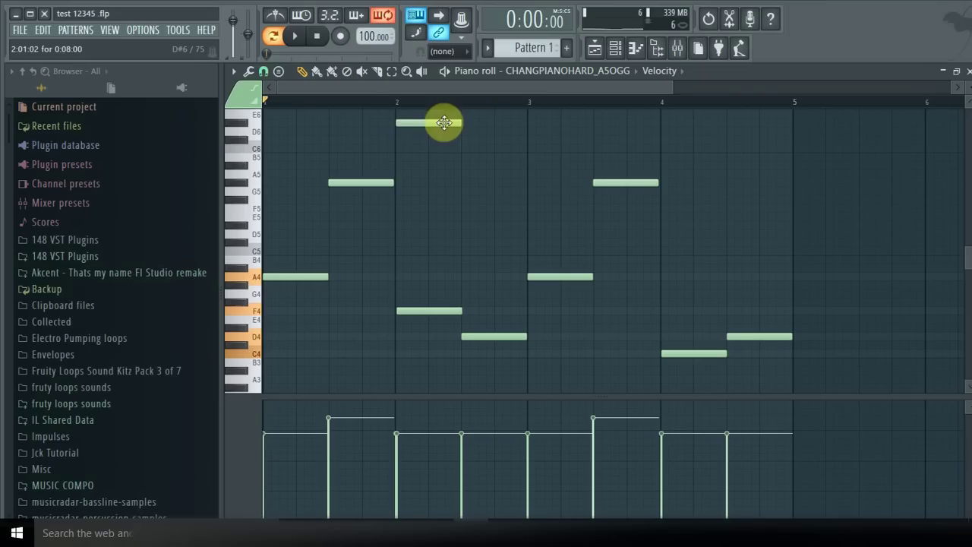
left_click(398, 124)
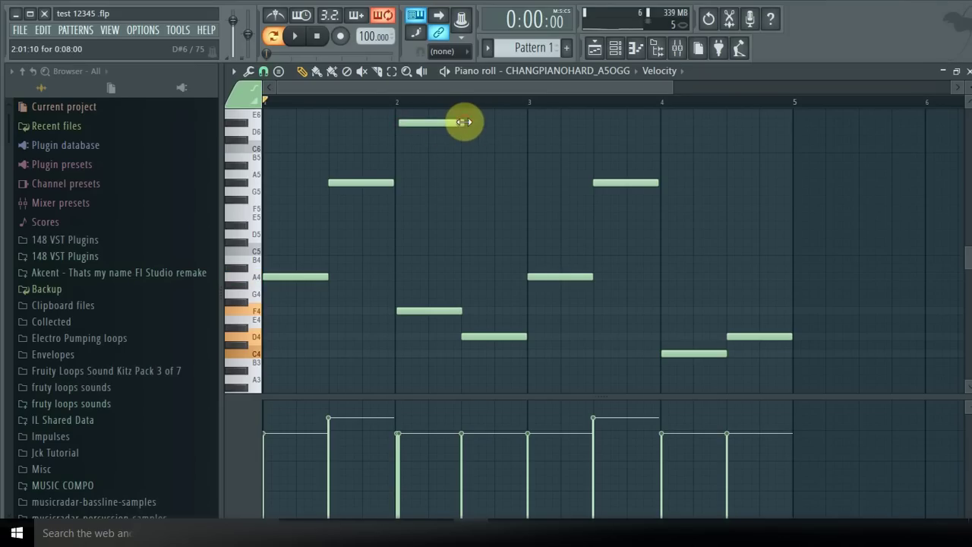
mouse_move(447, 121)
left_mouse_down()
mouse_move(390, 124)
mouse_move(453, 126)
left_mouse_up()
right_click(417, 124)
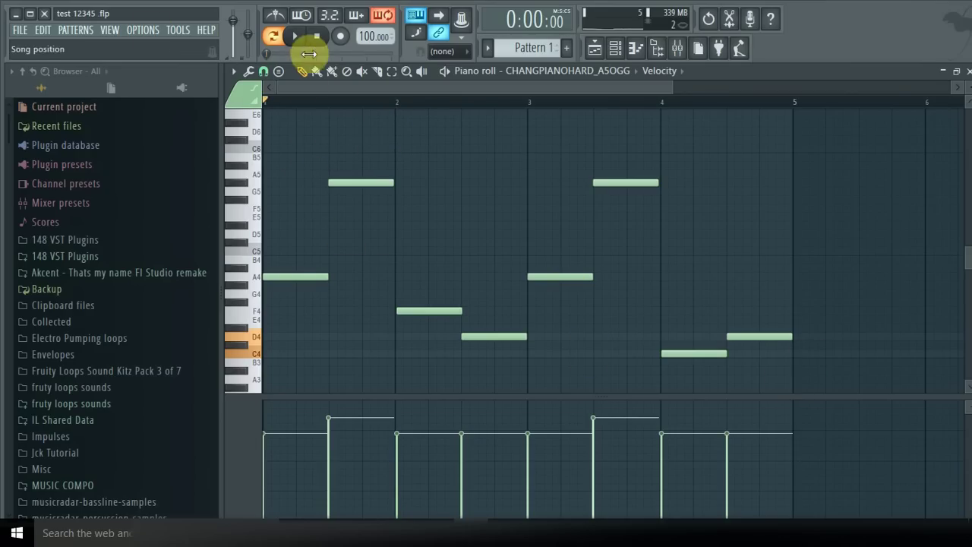
Step: Set the piano roll snap to 1/2 beat and test it by moving the first A4 note to bar 2 and back
left_click(265, 73)
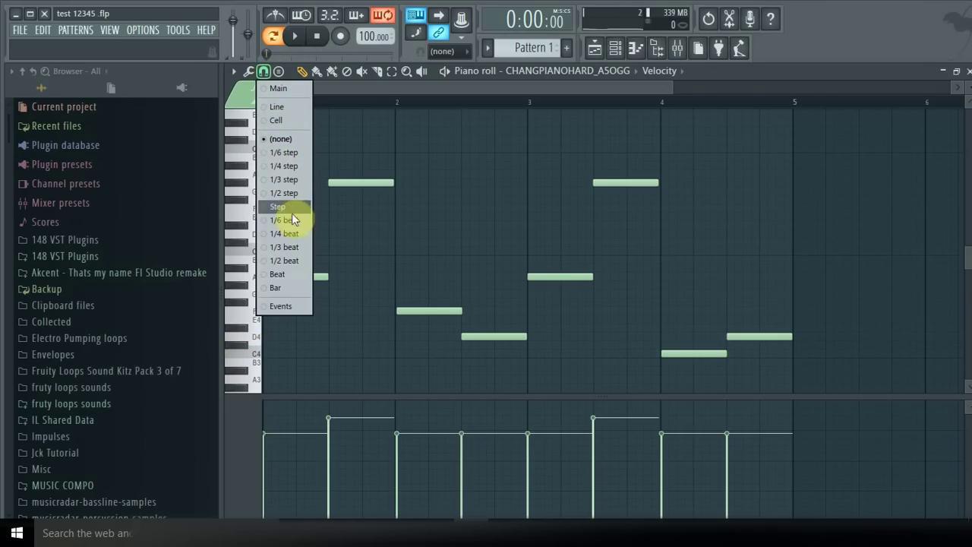
left_click(288, 265)
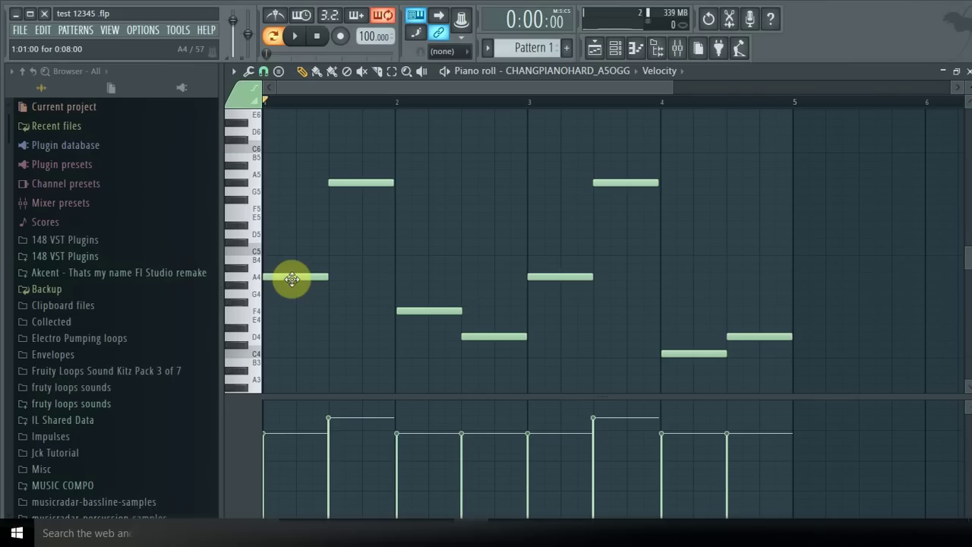
left_click_drag(292, 279, 422, 278)
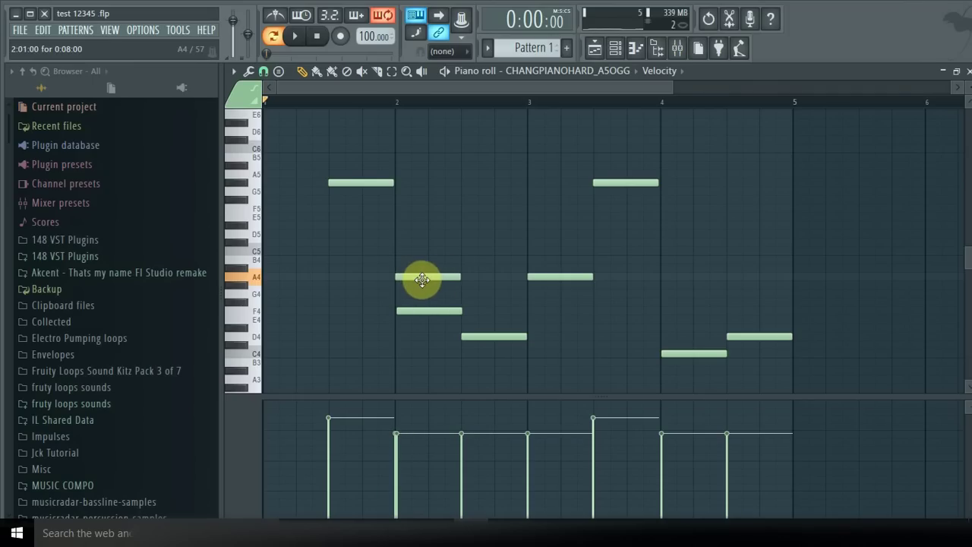
left_click_drag(422, 280, 237, 283)
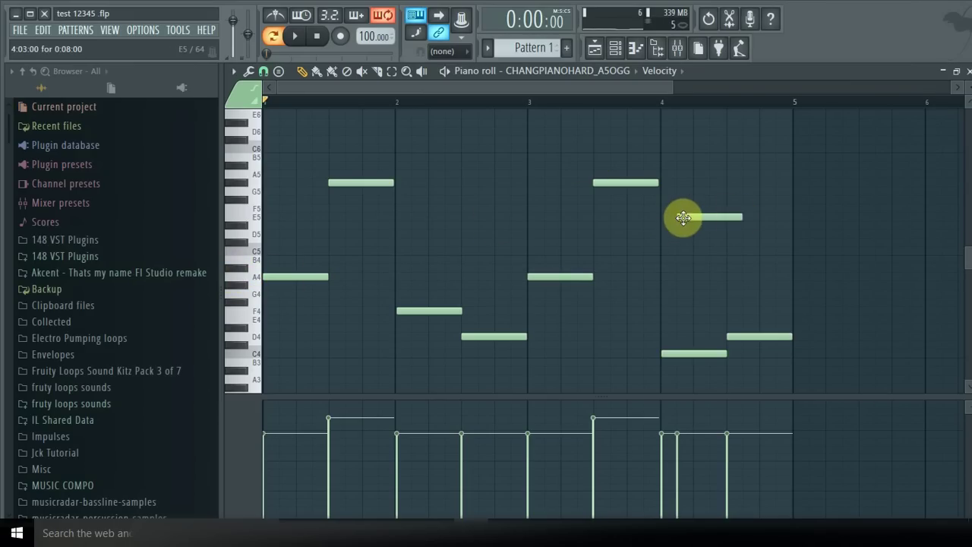
right_click(681, 217)
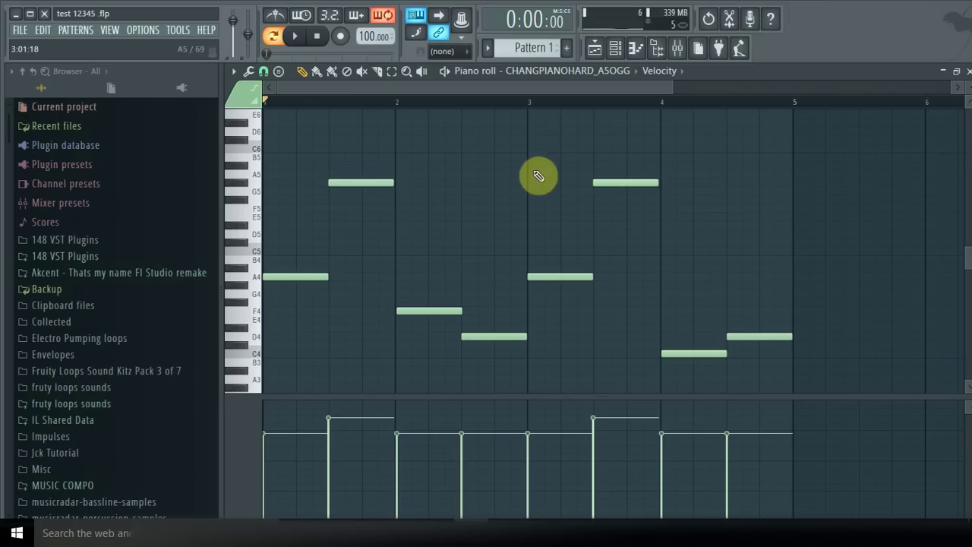
Step: Set the piano roll snap to (none) and align the second A4 note with the start of bar 3
left_click(264, 73)
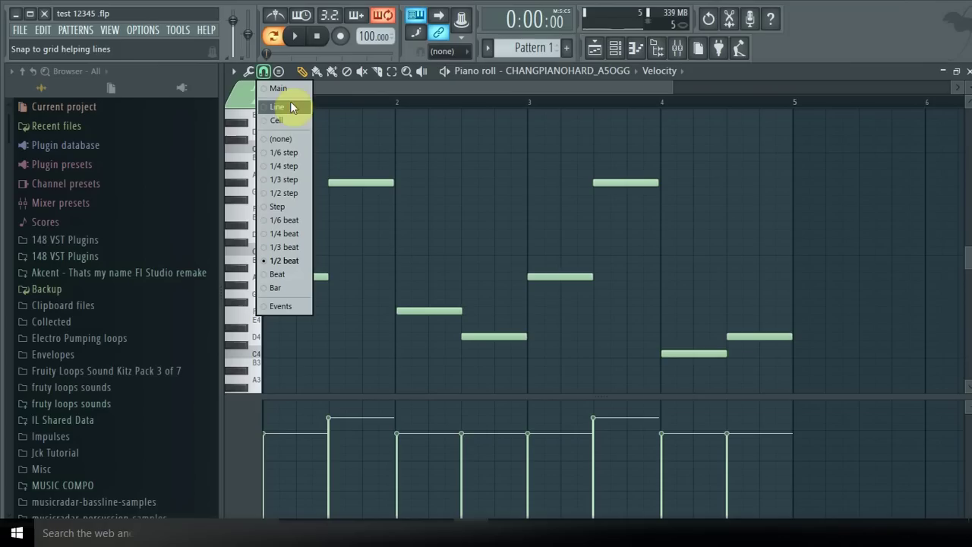
left_click(286, 147)
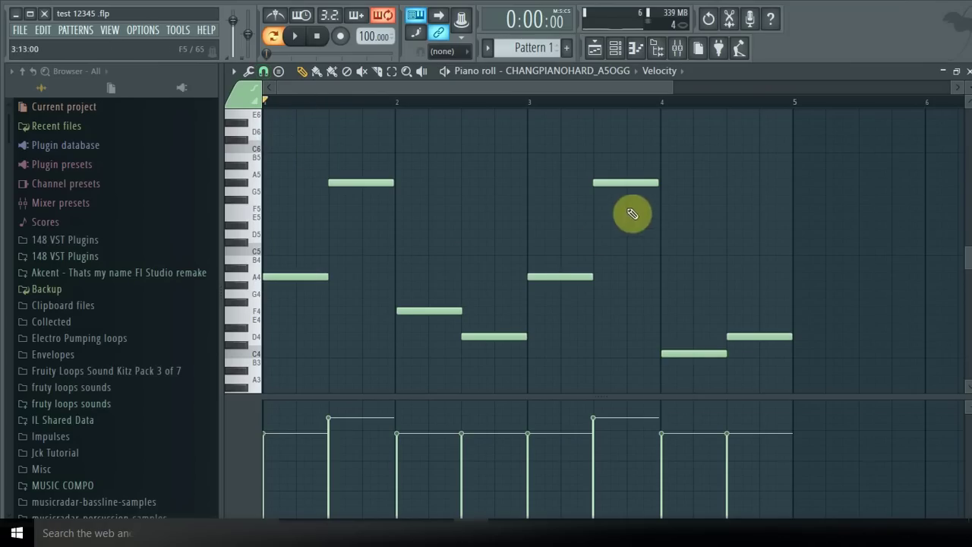
scroll(531, 264, "up", 1, "ctrl")
scroll(532, 264, "up", 2, "ctrl")
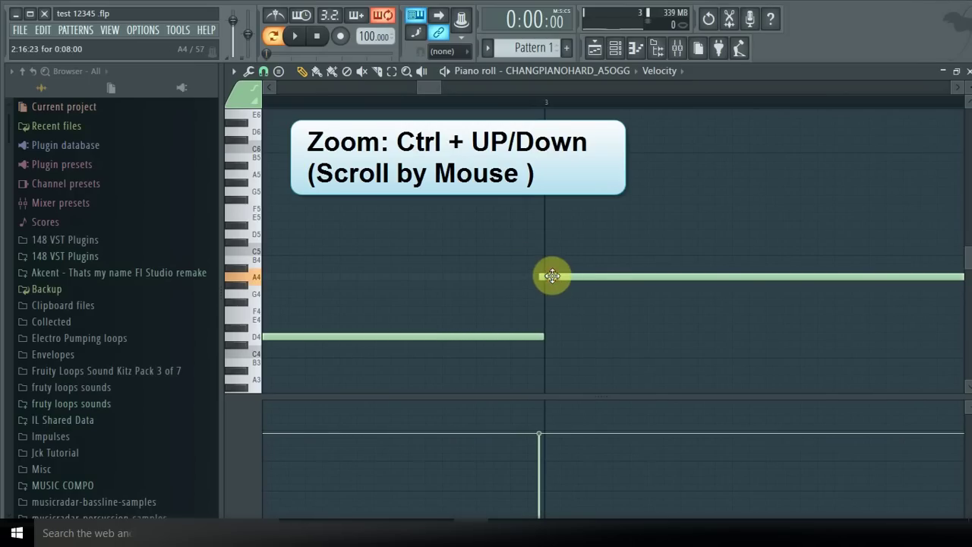
scroll(591, 263, "down", 3, "ctrl")
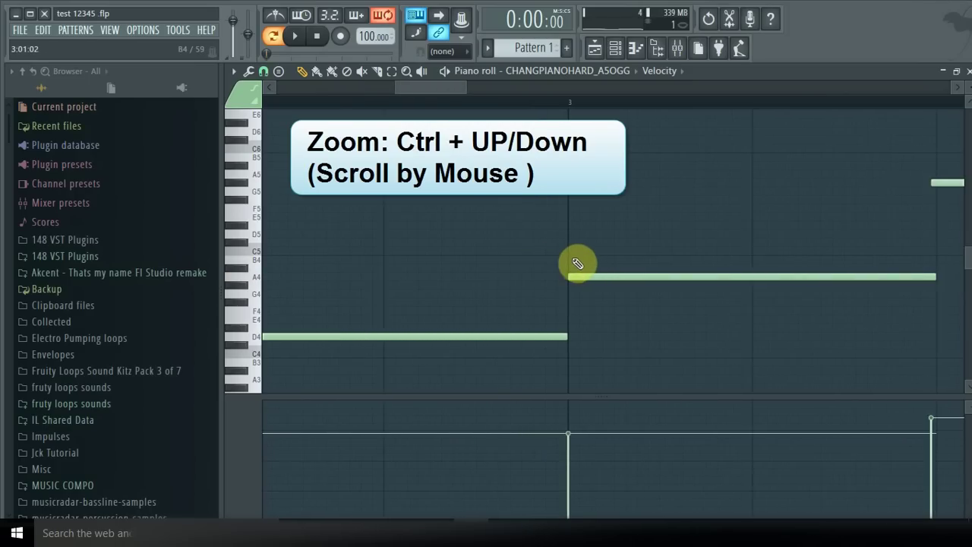
scroll(573, 250, "up", 1, "ctrl")
scroll(736, 220, "up", 2, "ctrl")
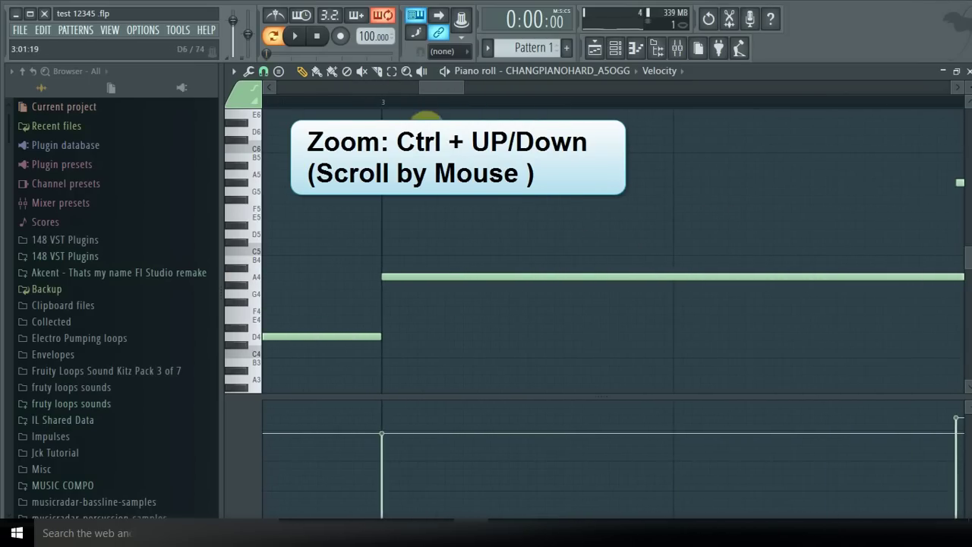
Step: Align the C4 note with the start of bar 4 and check that the following D4 note adjoins it
left_click_drag(440, 84, 465, 98)
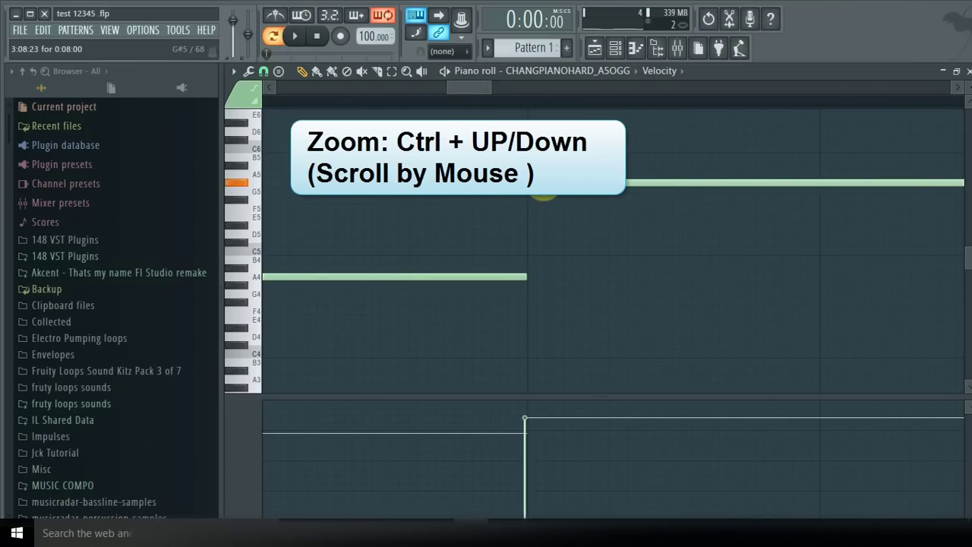
left_click_drag(478, 106, 533, 108)
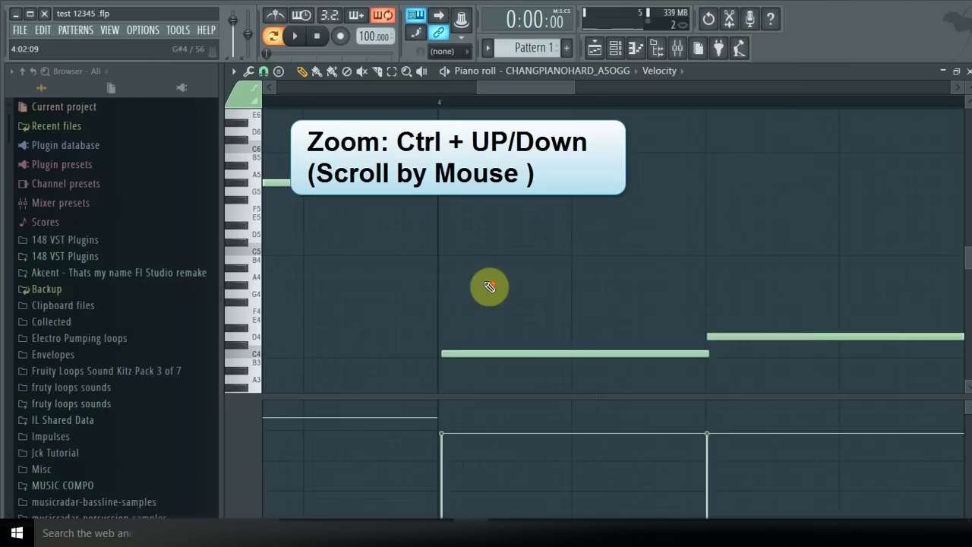
scroll(489, 287, "up", 2, "ctrl")
left_click(416, 348)
right_click(435, 348)
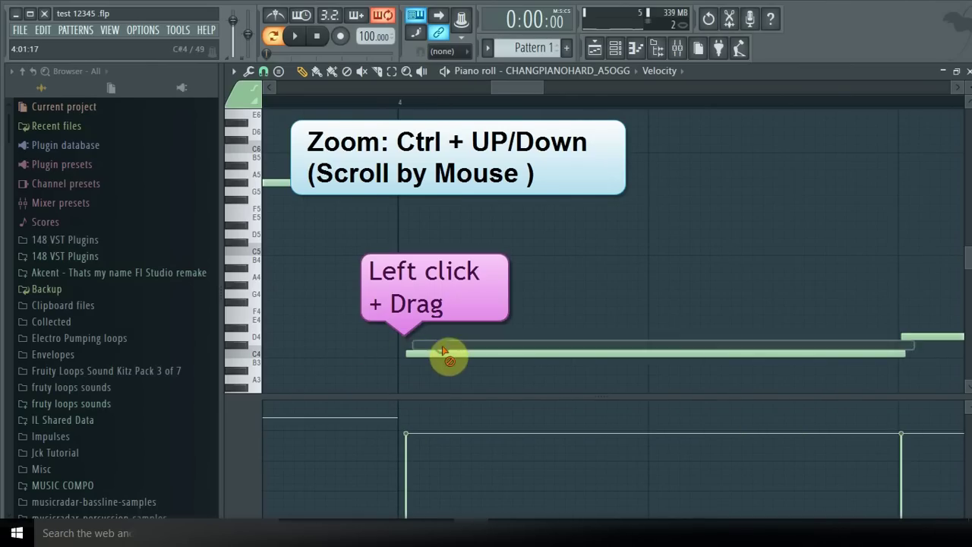
scroll(495, 250, "down", 3, "ctrl")
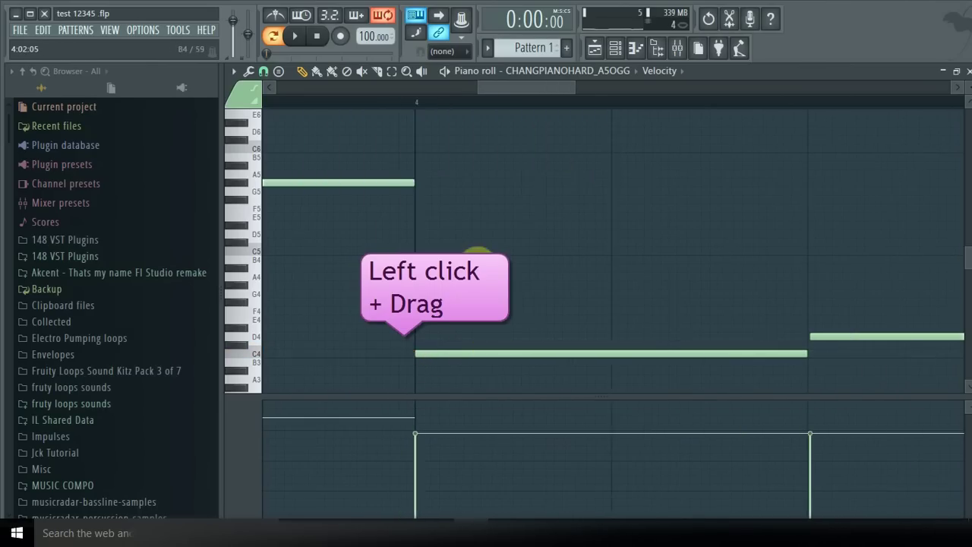
left_click_drag(509, 87, 541, 92)
scroll(456, 249, "up", 2, "ctrl")
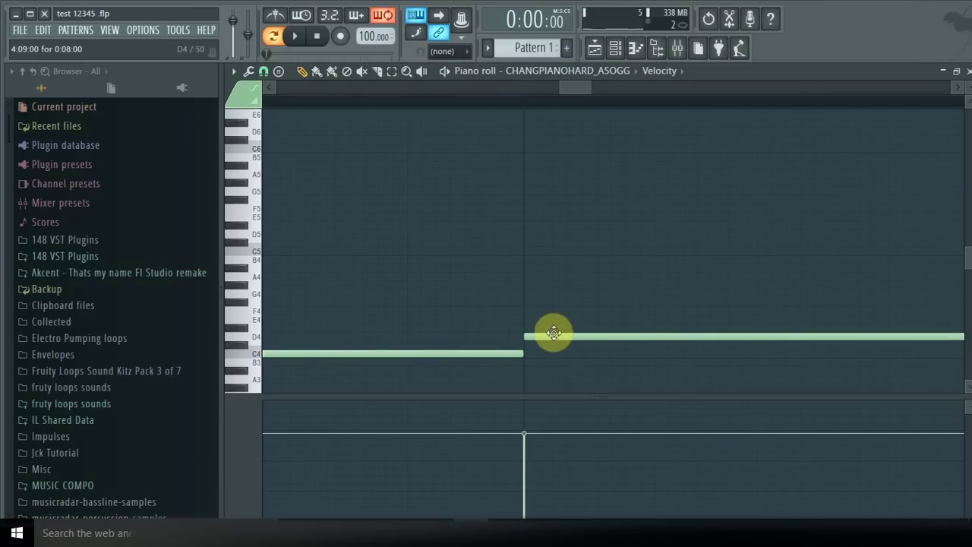
scroll(539, 290, "down", 6, "ctrl")
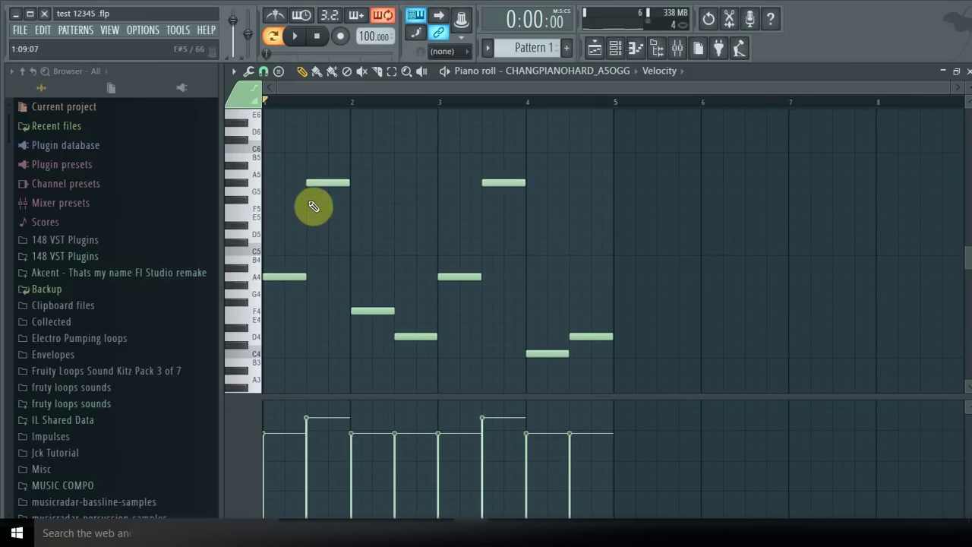
Step: Close the piano roll and save the project
left_click(19, 30)
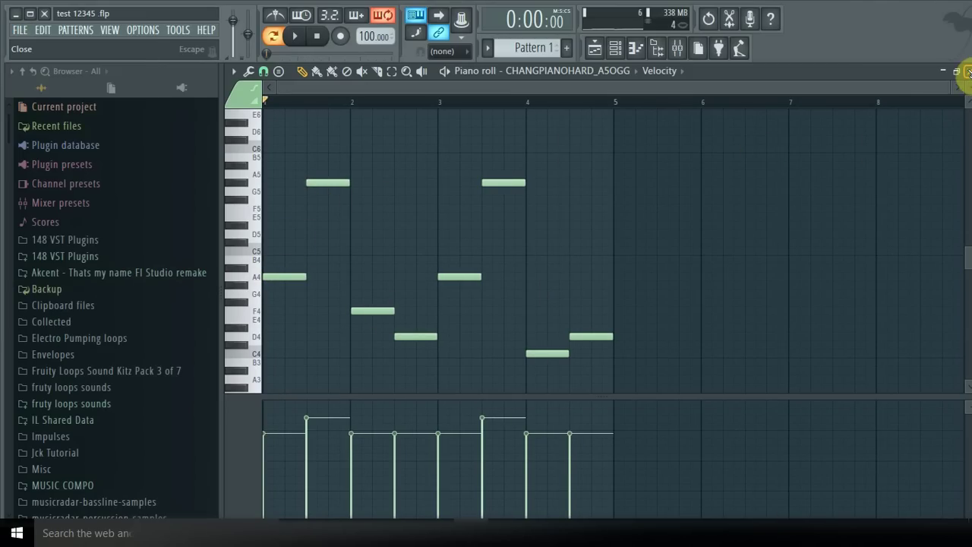
left_click(967, 71)
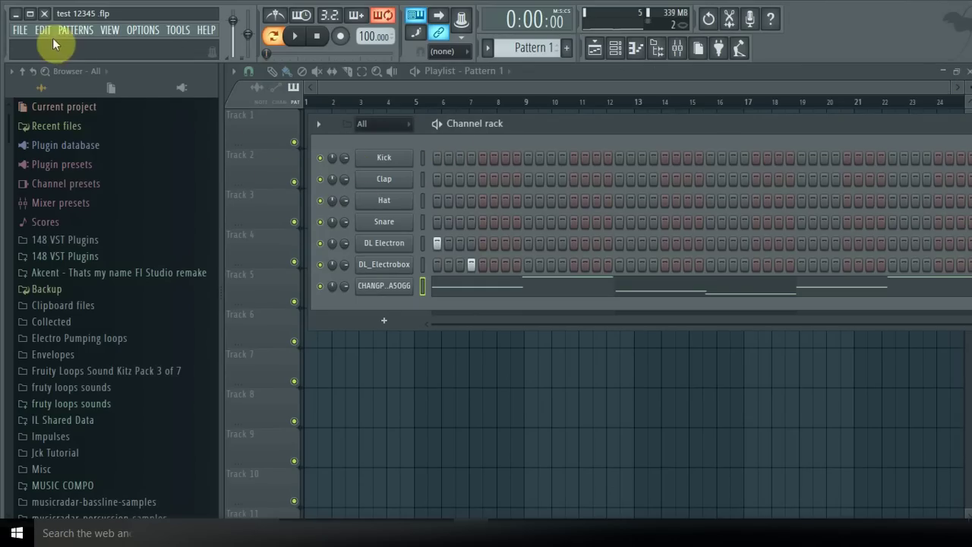
left_click(20, 31)
left_click(25, 91)
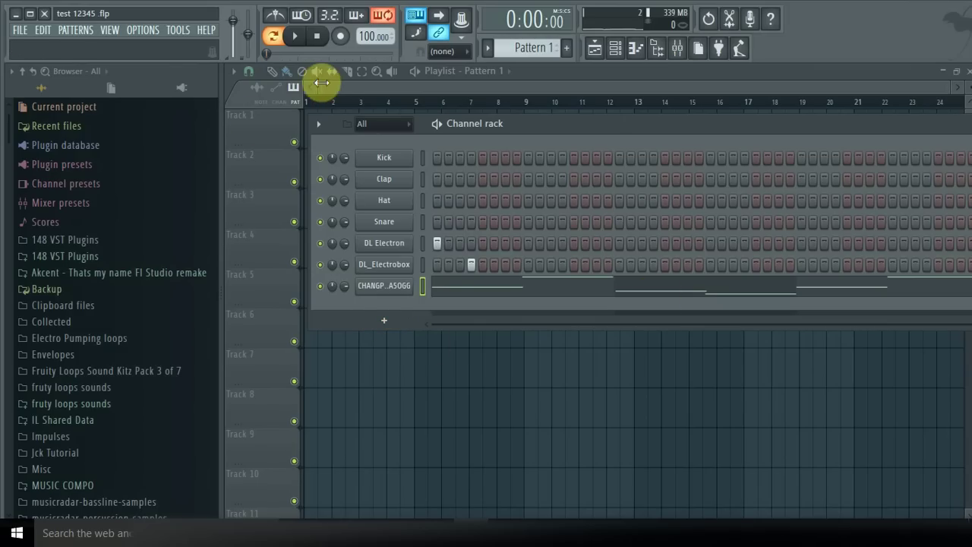
mouse_move(531, 122)
left_mouse_down()
mouse_move(510, 102)
mouse_move(532, 100)
mouse_move(529, 121)
left_mouse_up()
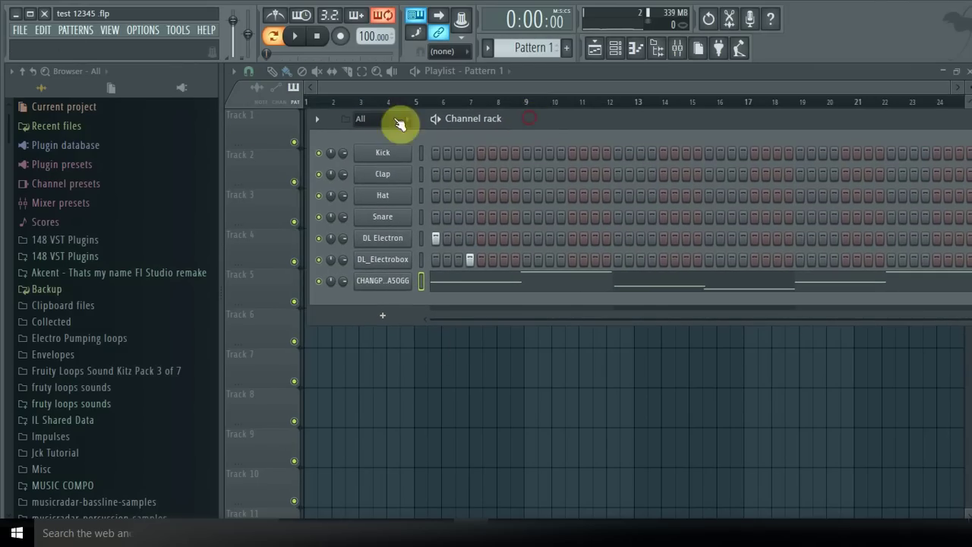
left_click(20, 29)
left_click(31, 92)
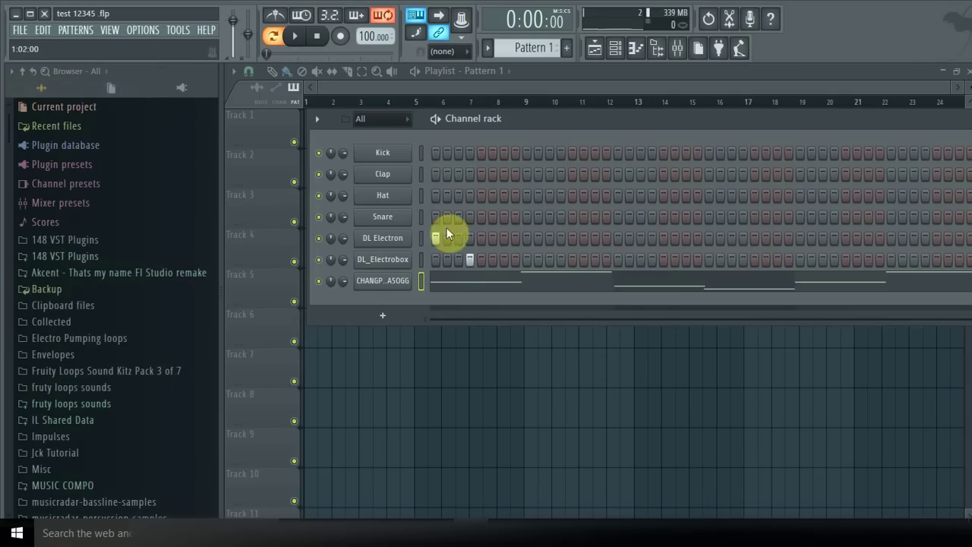
left_click(144, 32)
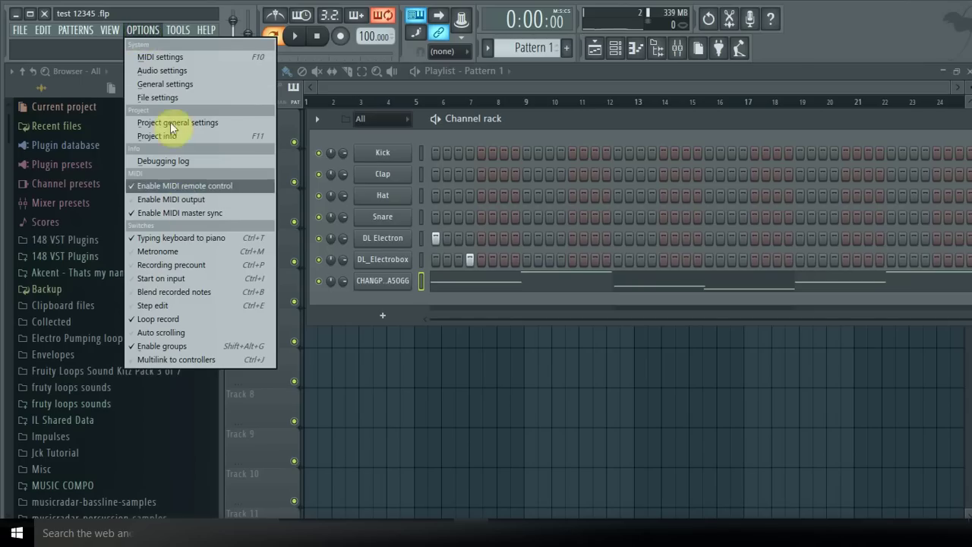
mouse_move(109, 38)
mouse_move(147, 35)
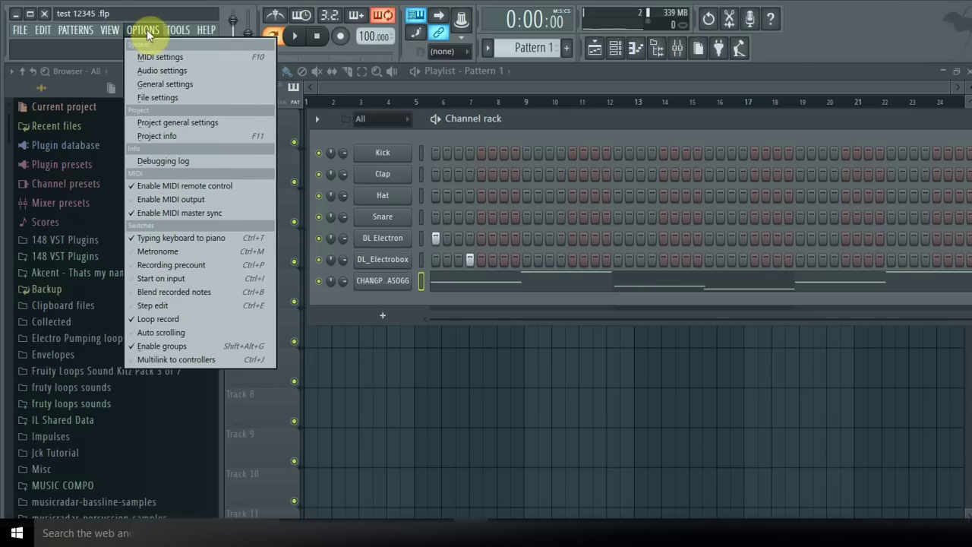
Step: Add the installed SwarPlug VST generator as a new channel and load its Tabla Mid program
left_click(25, 147)
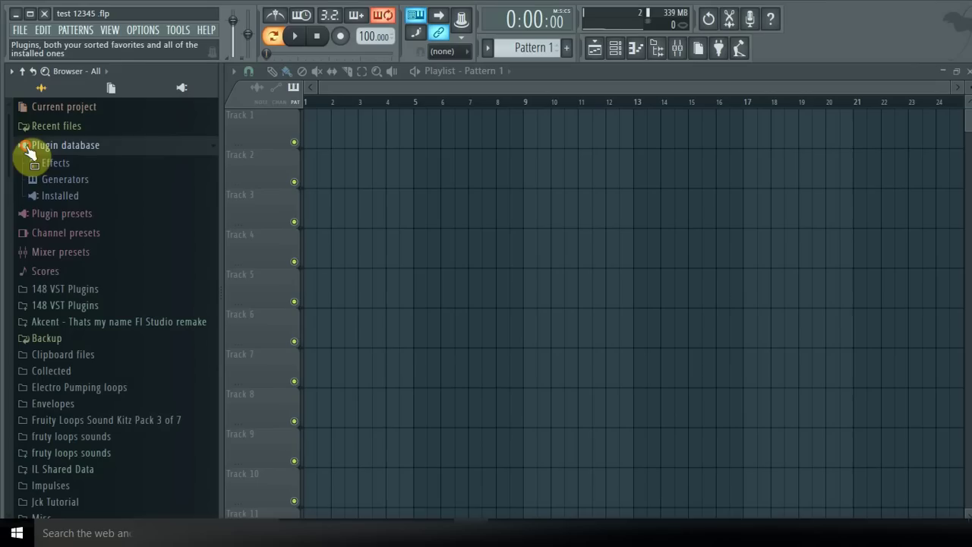
left_click(40, 199)
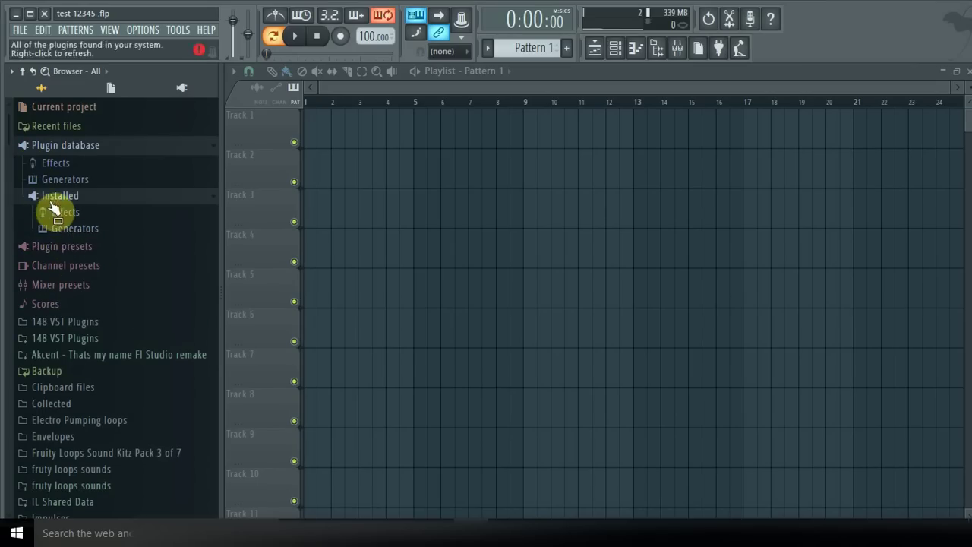
left_click(48, 229)
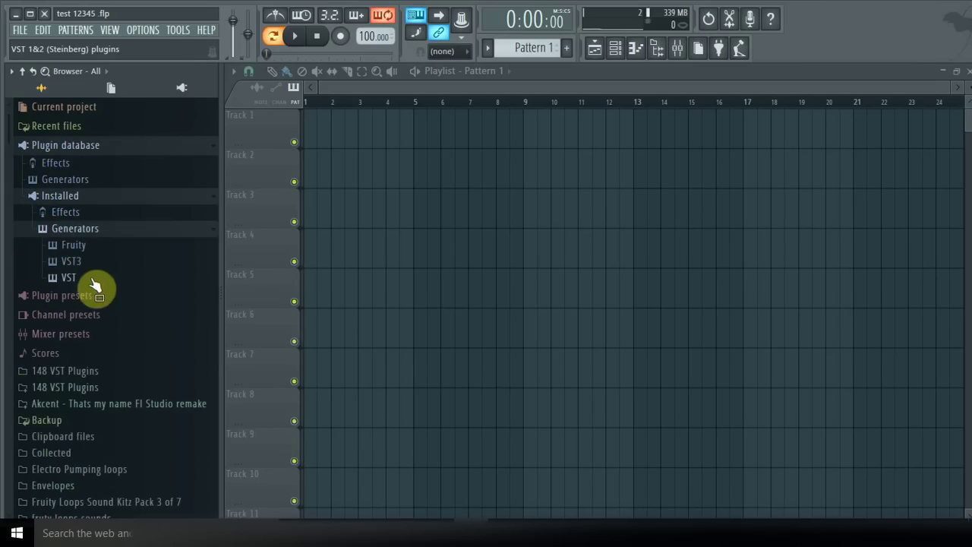
left_click(55, 273)
scroll(99, 275, "down", 20)
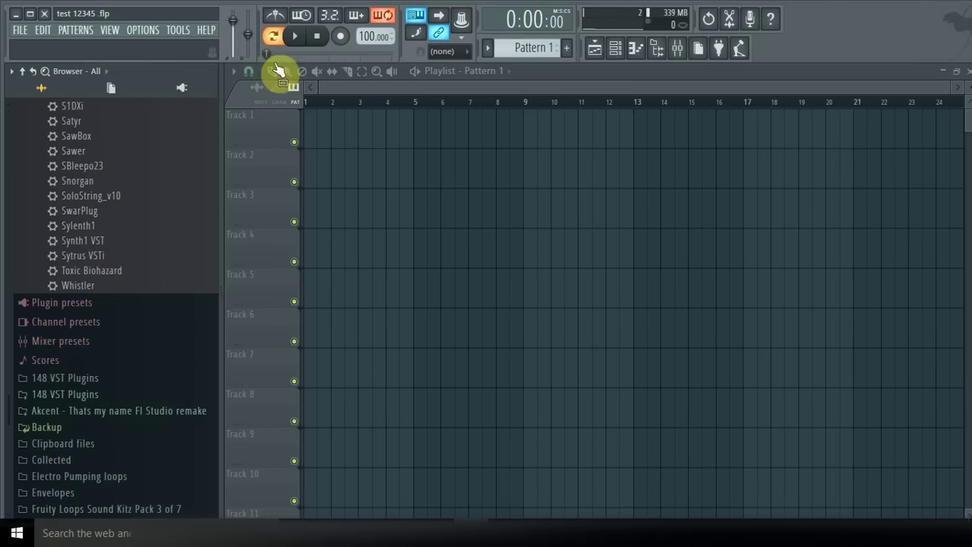
left_click(615, 50)
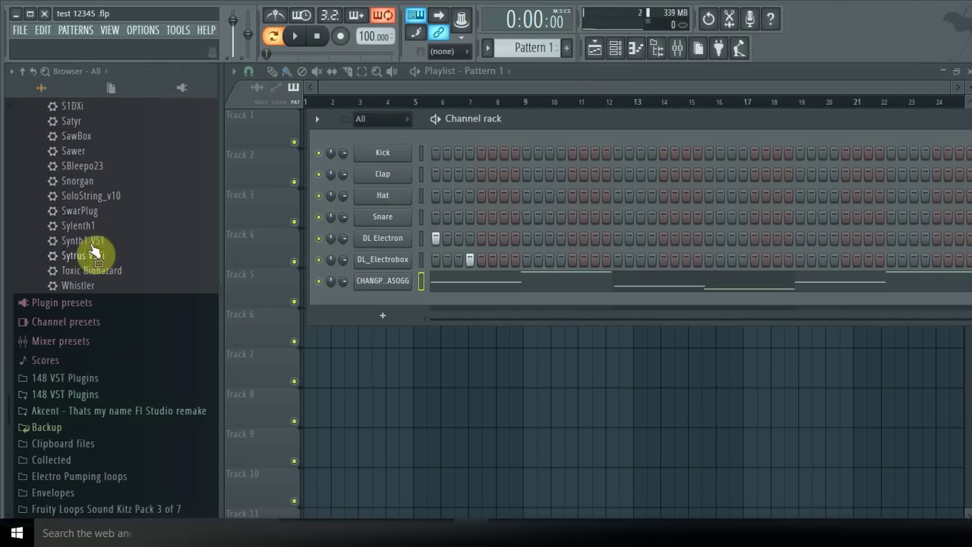
left_click_drag(67, 213, 379, 295)
left_click_drag(784, 255, 715, 118)
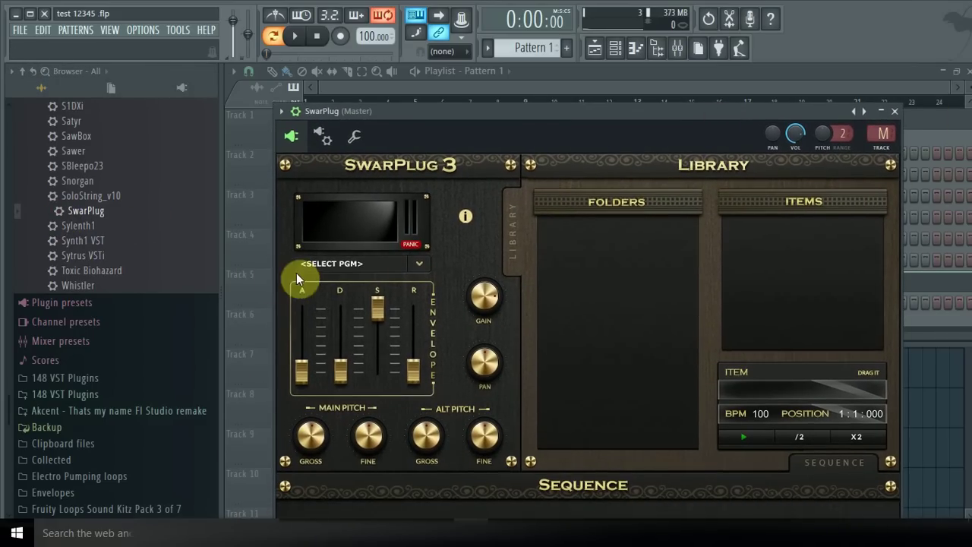
left_click(360, 263)
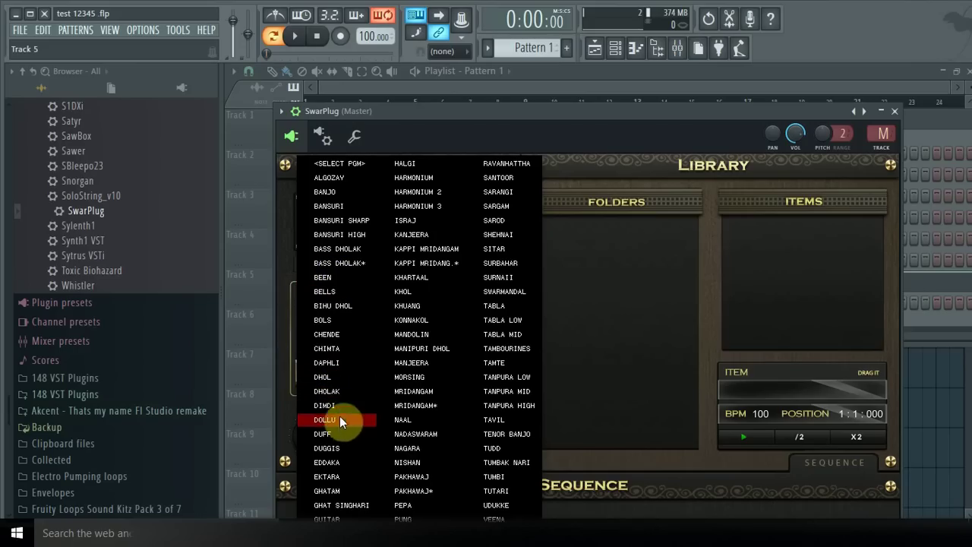
left_click(516, 336)
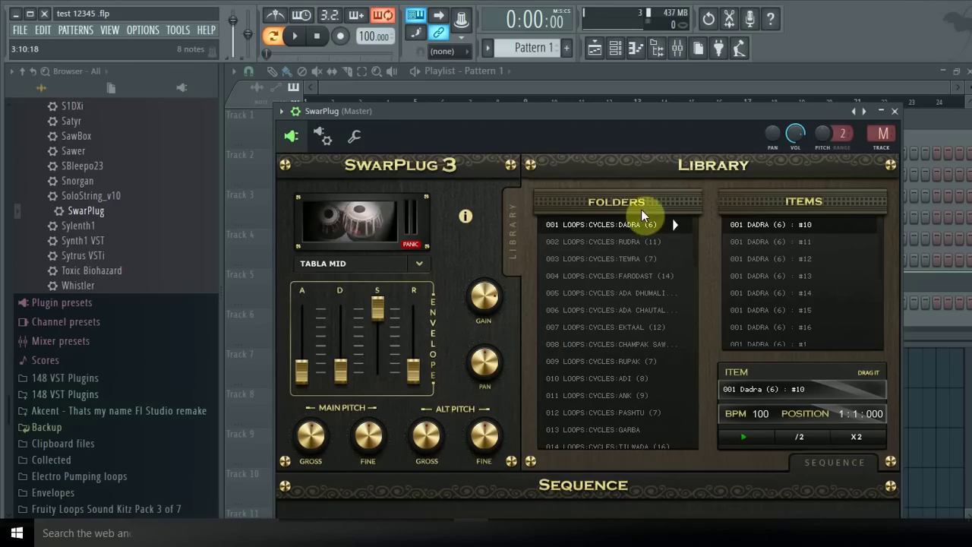
Step: Browse SwarPlug's tabla loop folders and preview the Dadra (6) #10 and Ektaal (12) #1 loops
left_click(637, 260)
left_click(634, 310)
left_click(631, 344)
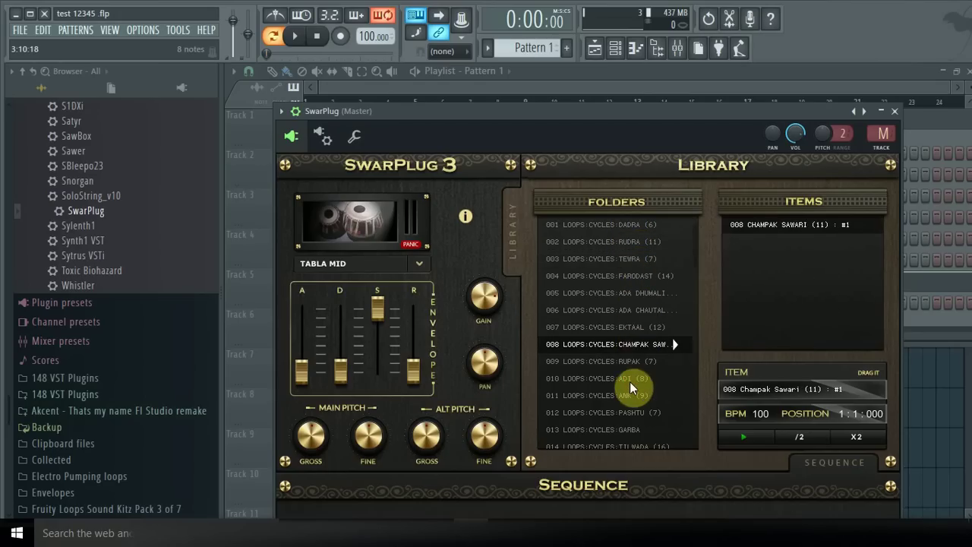
left_click(633, 395)
left_click(638, 413)
scroll(639, 425, "down", 3)
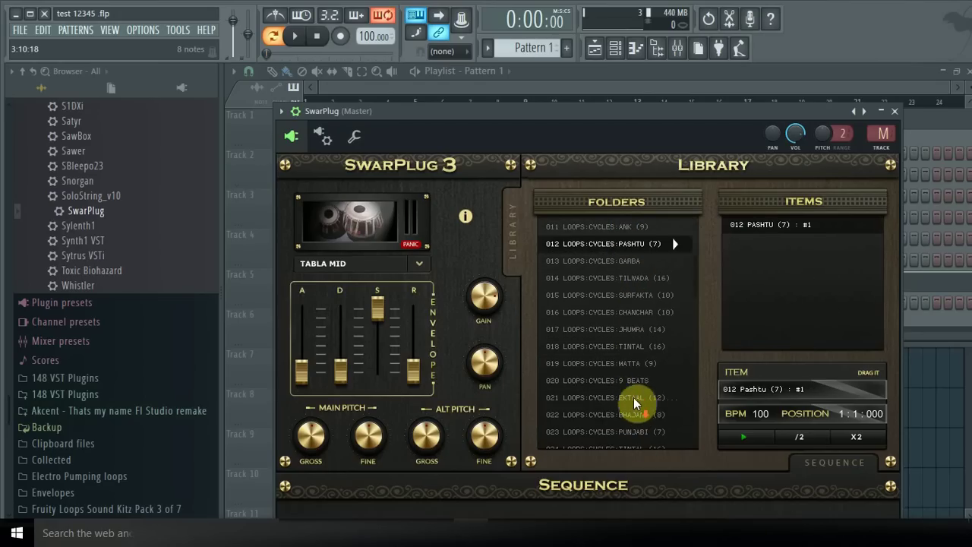
left_click(634, 380)
scroll(607, 334, "up", 3)
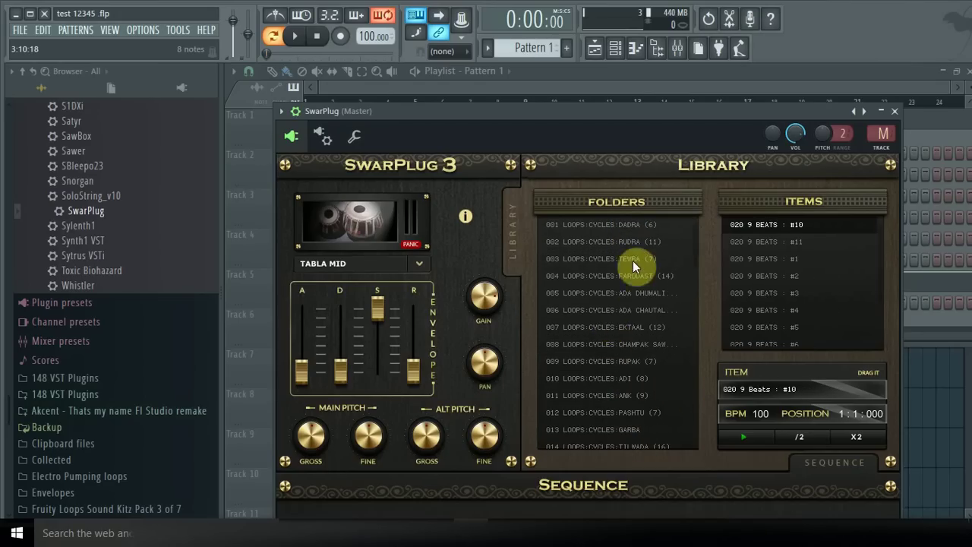
left_click(629, 224)
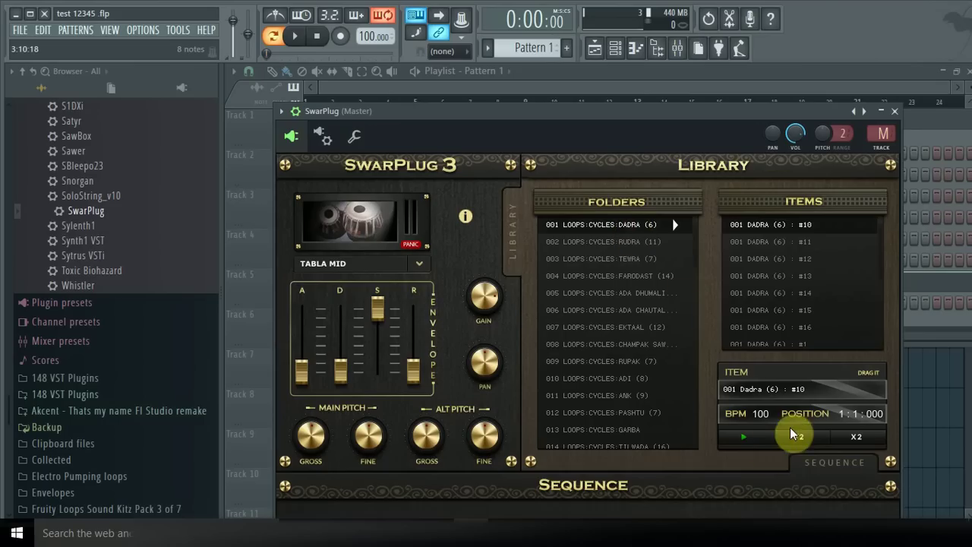
left_click(745, 436)
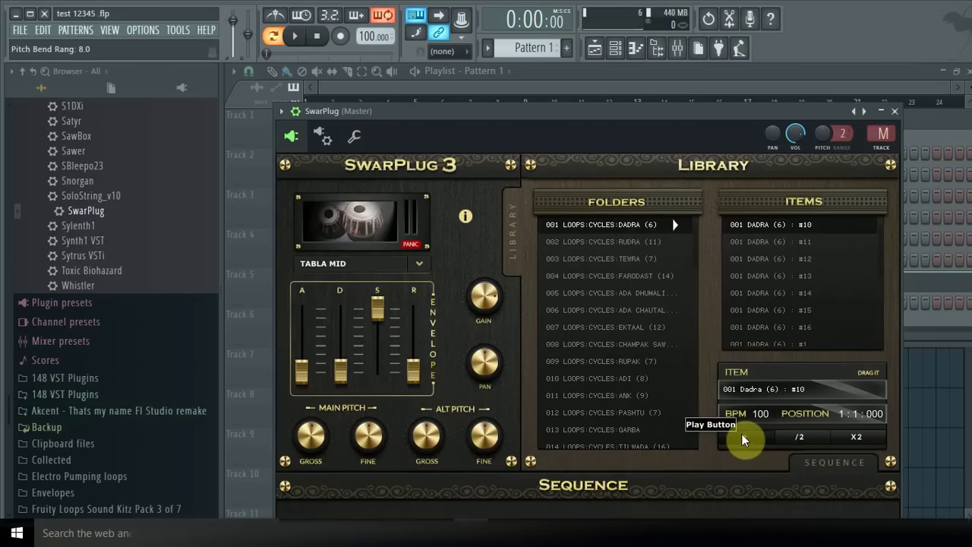
left_click(629, 328)
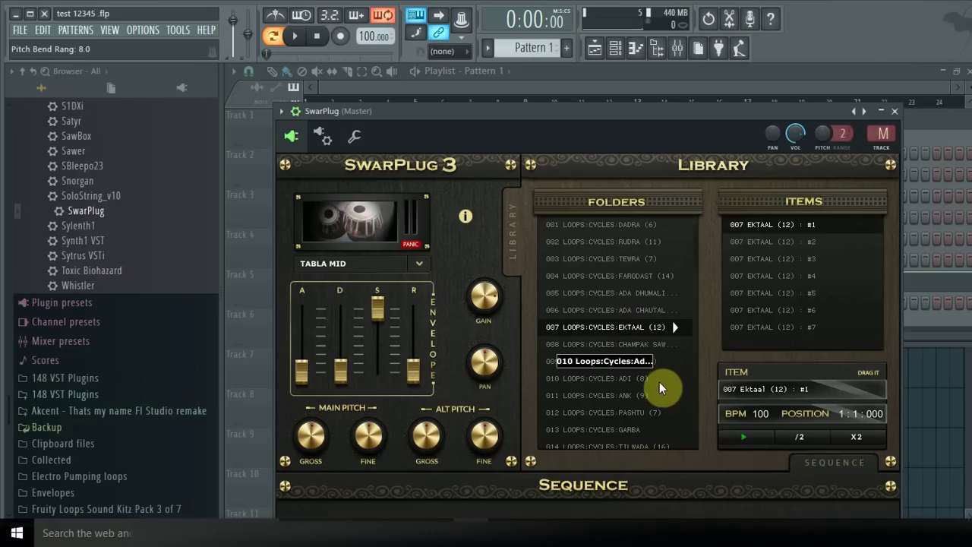
left_click(744, 436)
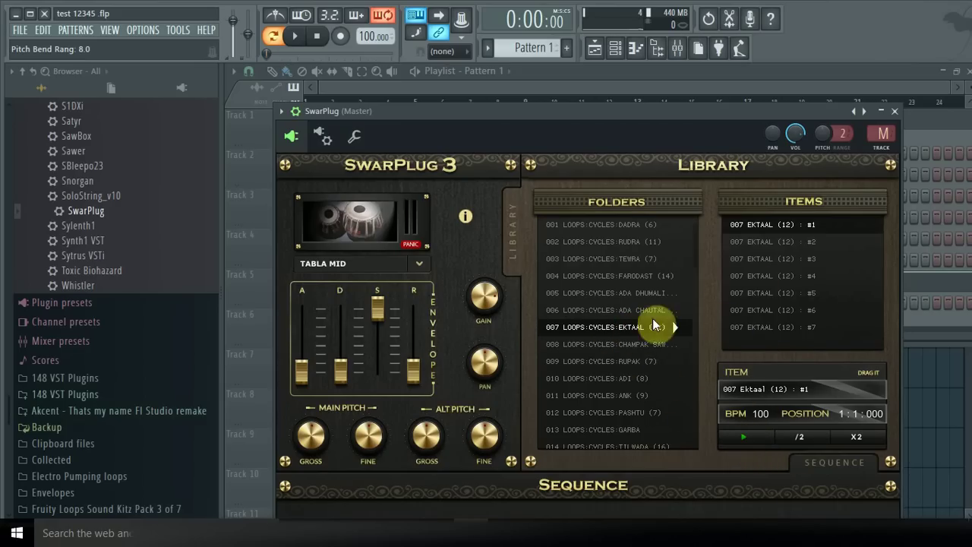
Step: Choose the 010 Adi (8) #1 loop in SwarPlug and place its notes on the SwarPlug channel in the channel rack
left_click(621, 379)
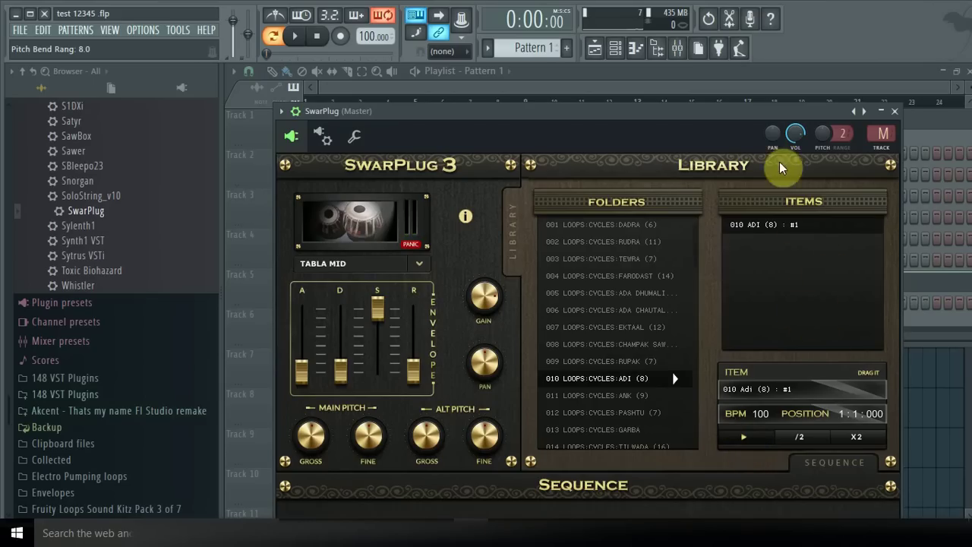
left_click_drag(749, 113, 191, 130)
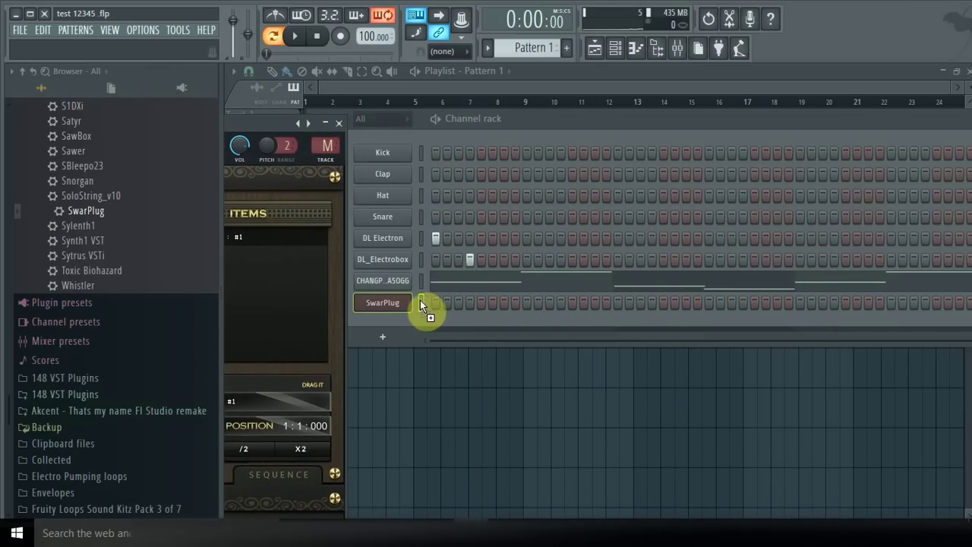
left_click_drag(435, 300, 435, 300)
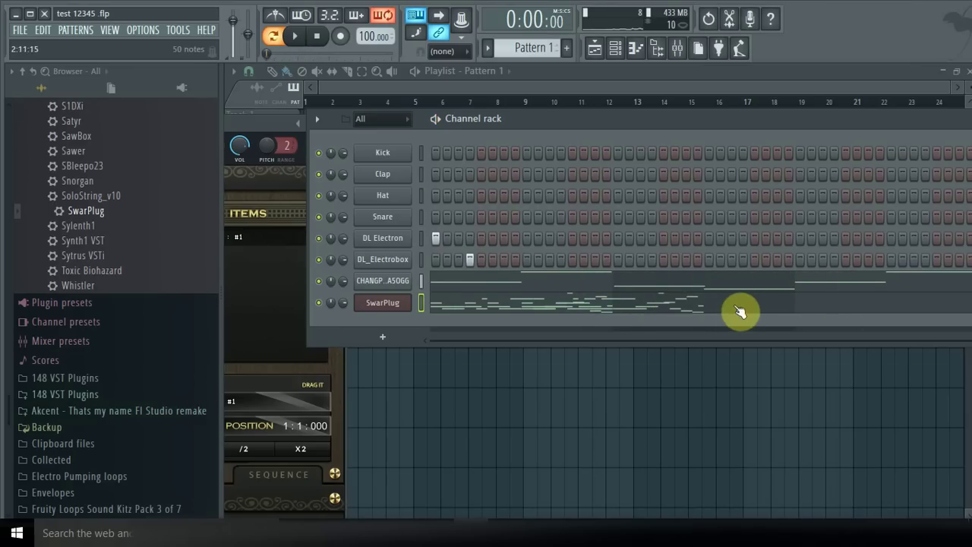
Step: Copy all of SwarPlug's tabla notes in its piano roll to start at bar 3, and close the piano roll
left_click(740, 311)
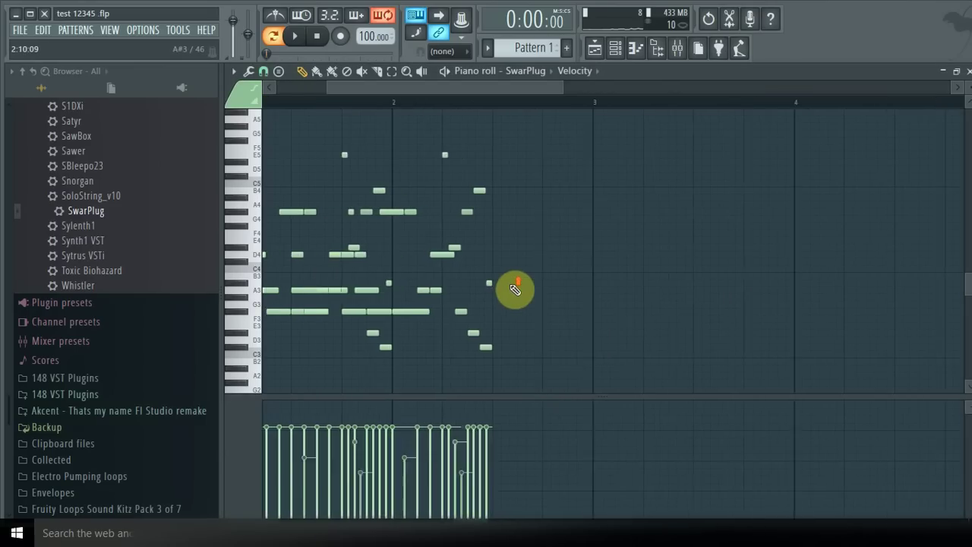
left_click(968, 71)
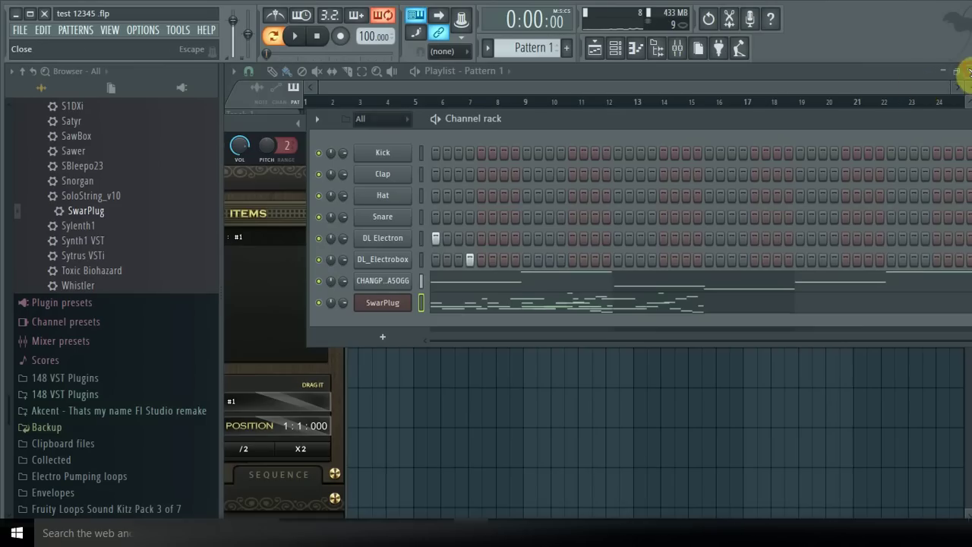
left_click(726, 305)
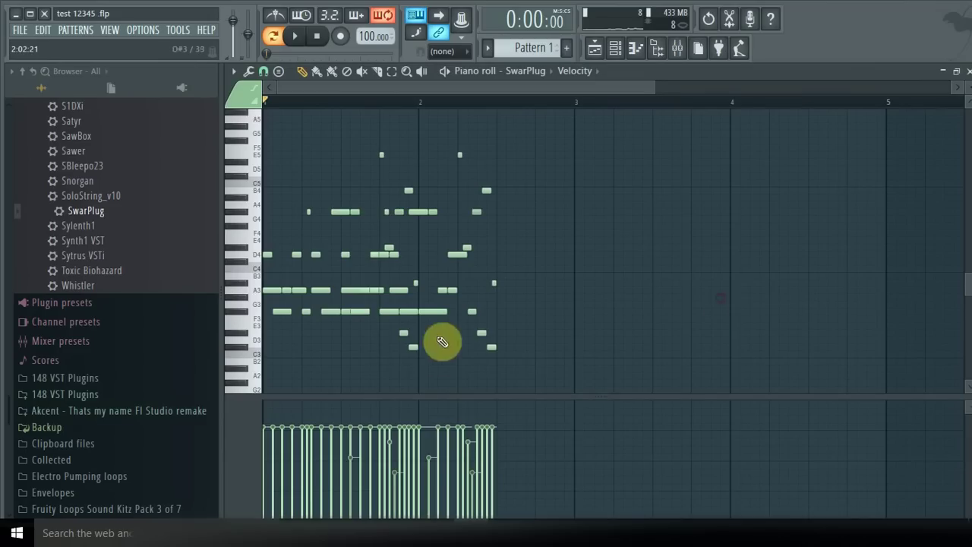
left_click_drag(520, 371, 133, 91)
scroll(338, 274, "down", 4)
scroll(337, 273, "down", 4)
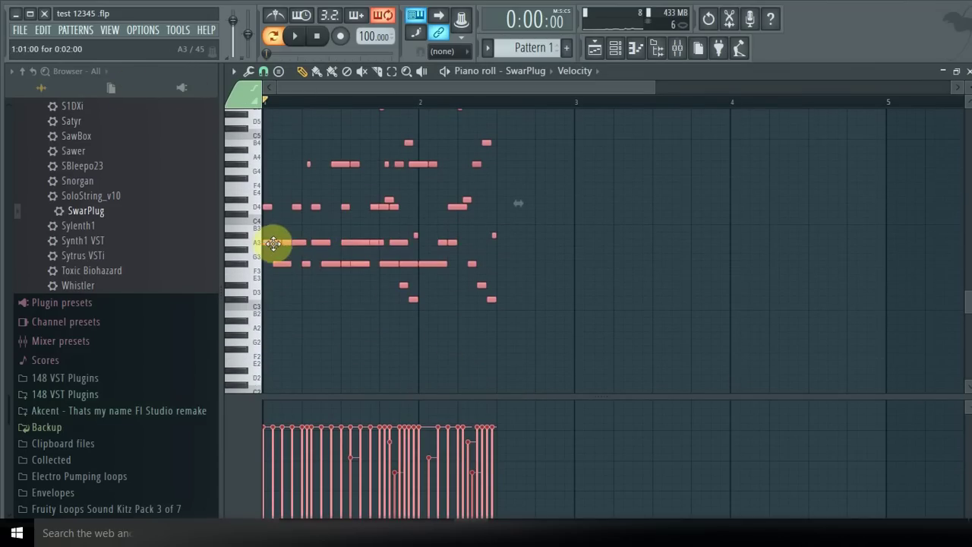
left_click_drag(272, 243, 583, 247)
left_click(966, 72)
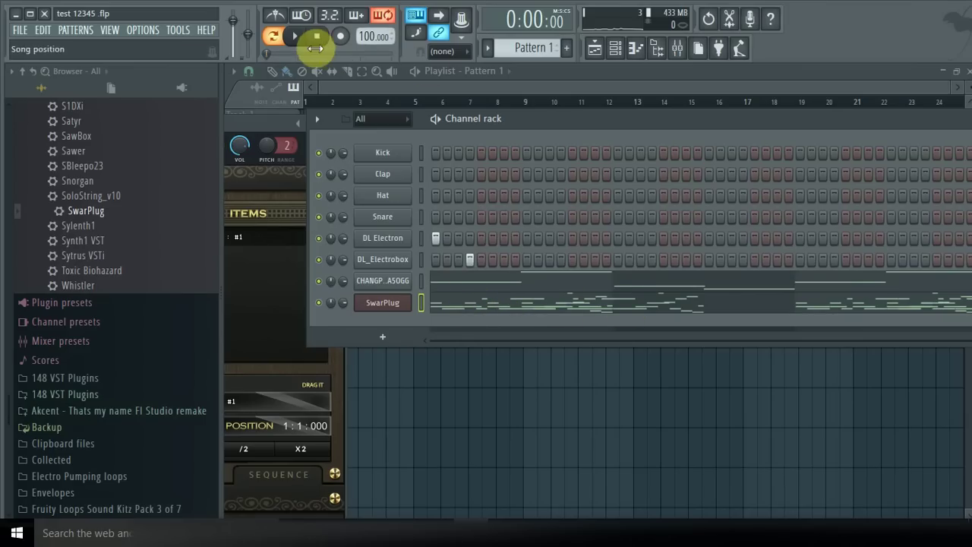
Step: Save the project, play the pattern with the repeated tabla notes, and stop playback
left_click(20, 31)
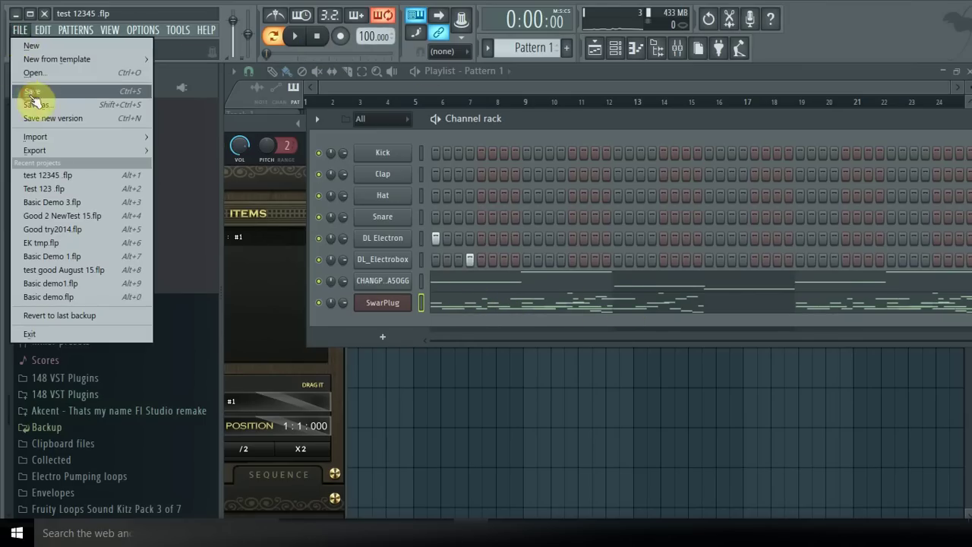
left_click(271, 34)
left_click(297, 37)
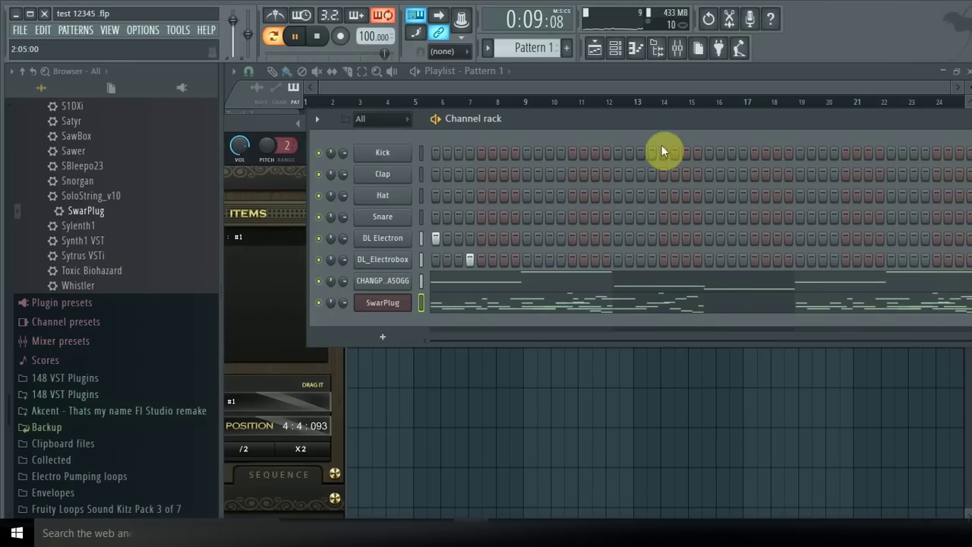
left_click_drag(672, 128, 594, 119)
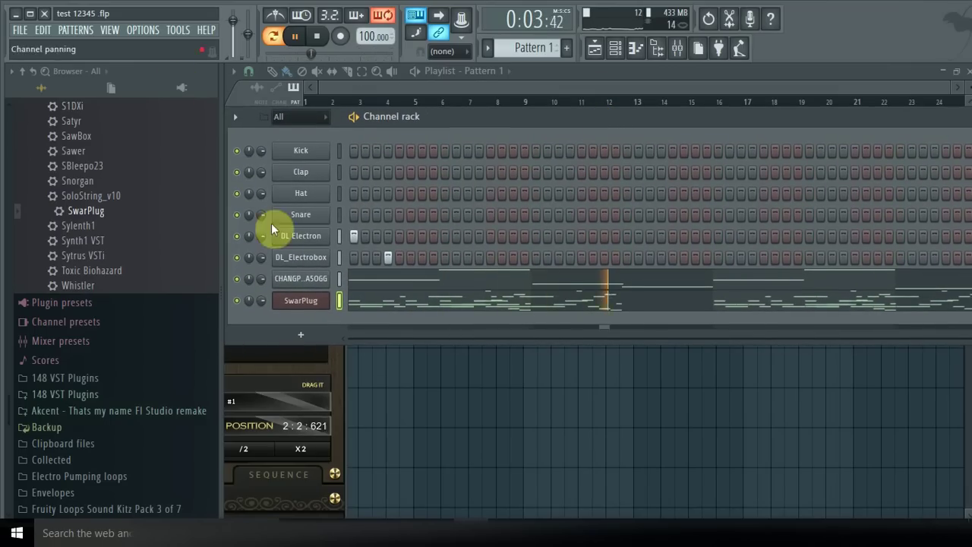
left_click(317, 35)
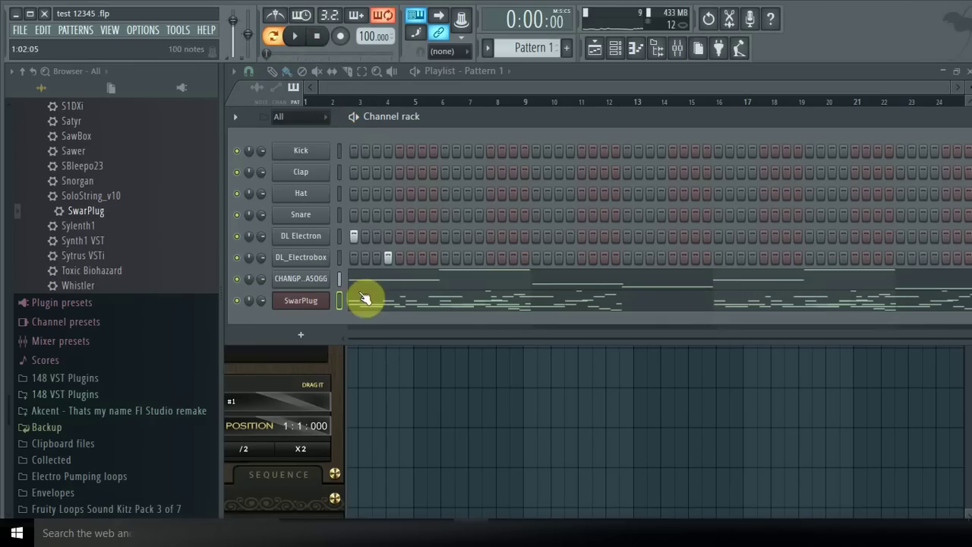
Step: Reposition the channel rack over the playlist and save test 12345.flp again
left_click(19, 30)
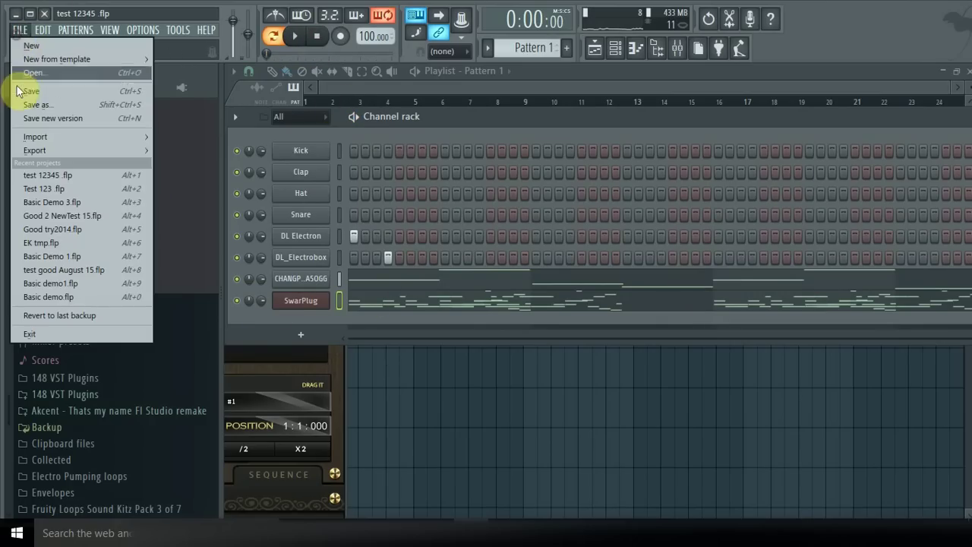
left_click_drag(791, 120, 704, 150)
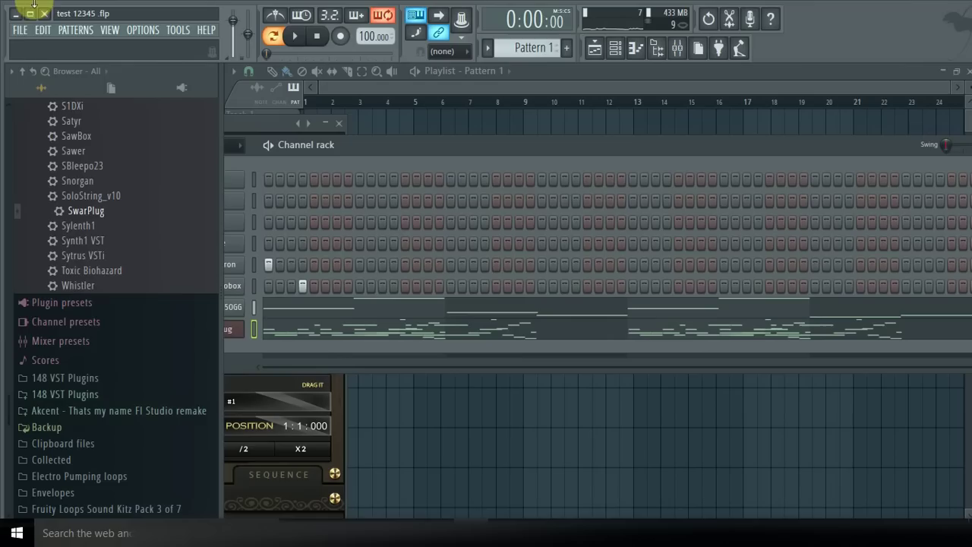
left_click(21, 34)
left_click(18, 34)
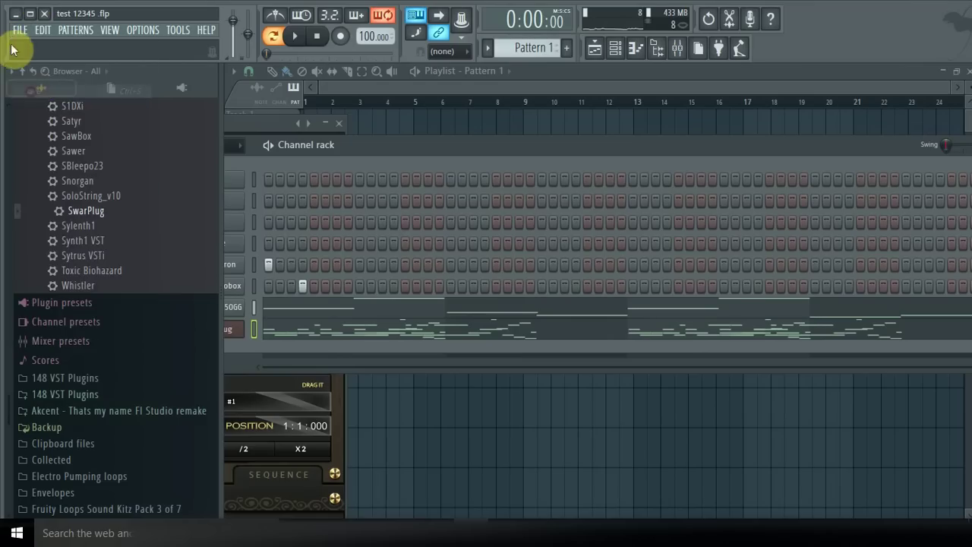
Step: Open the project Basic Demo 3.flp from the Projects folder
left_click(17, 33)
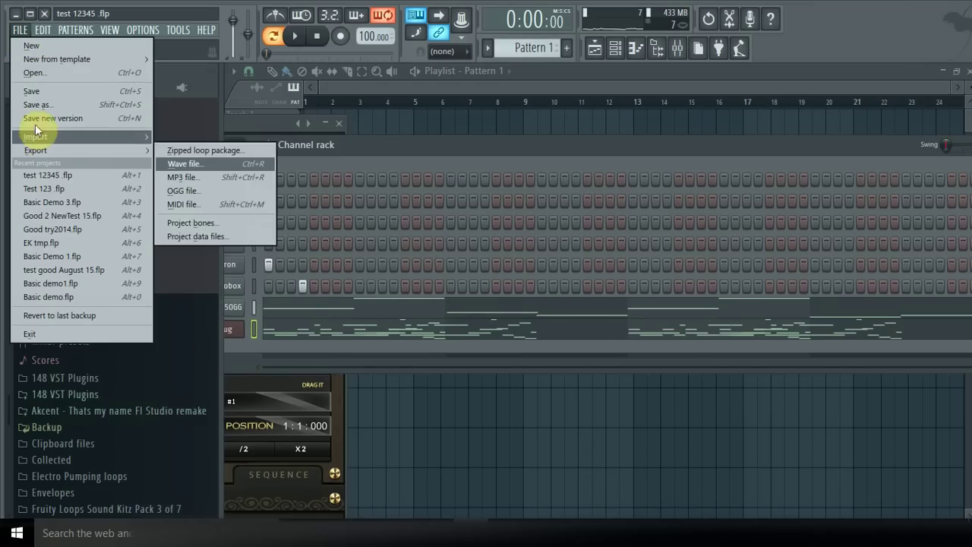
left_click(36, 72)
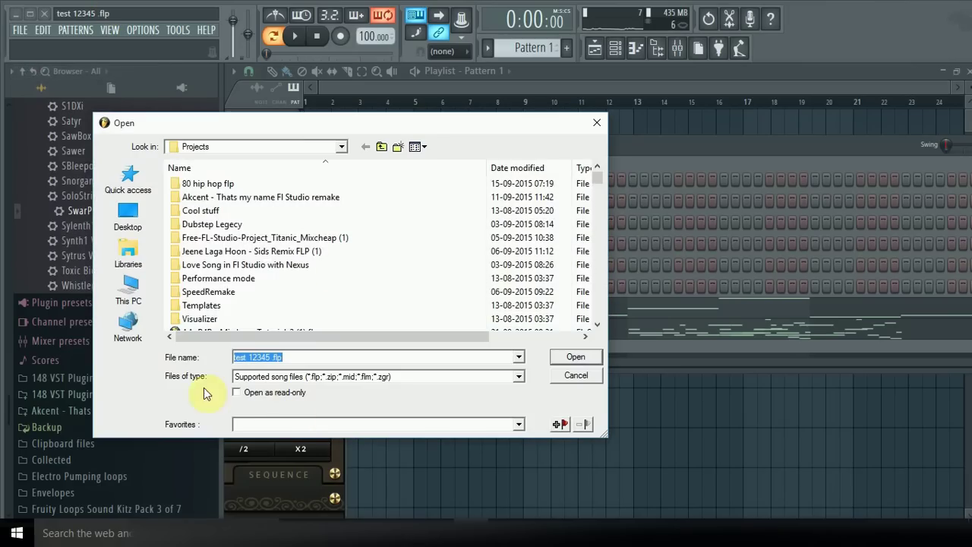
scroll(388, 245, "down", 2)
scroll(326, 262, "up", 4)
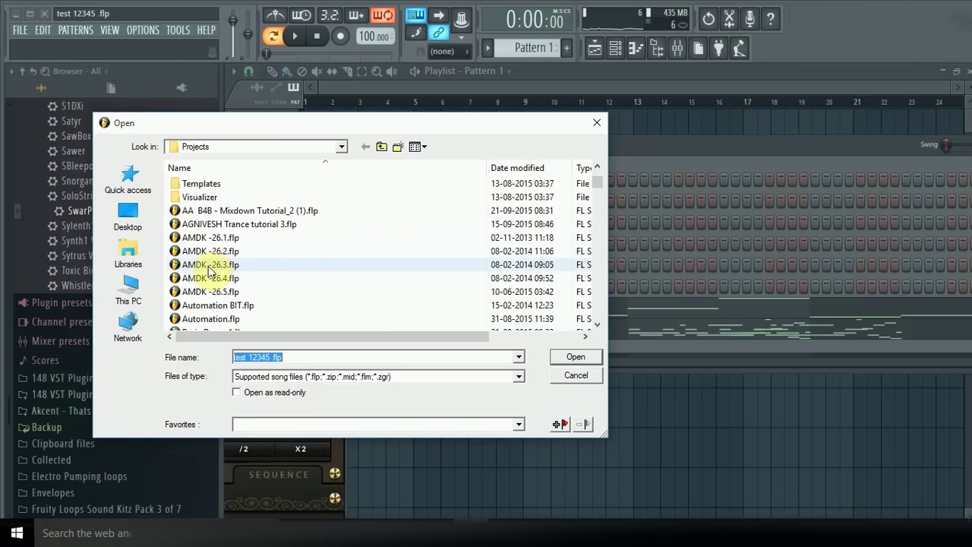
scroll(216, 280, "down", 3)
scroll(221, 288, "down", 3)
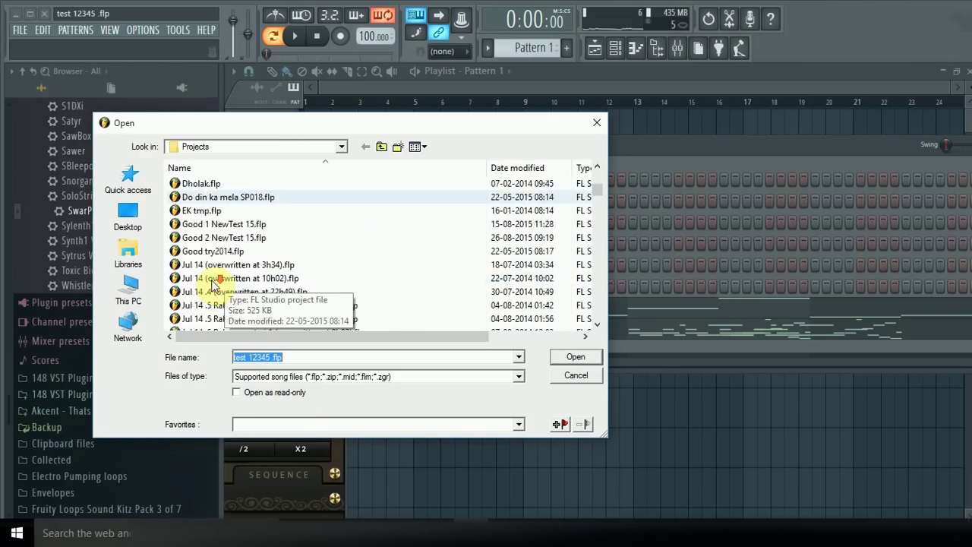
scroll(213, 286, "up", 4)
scroll(214, 285, "up", 3)
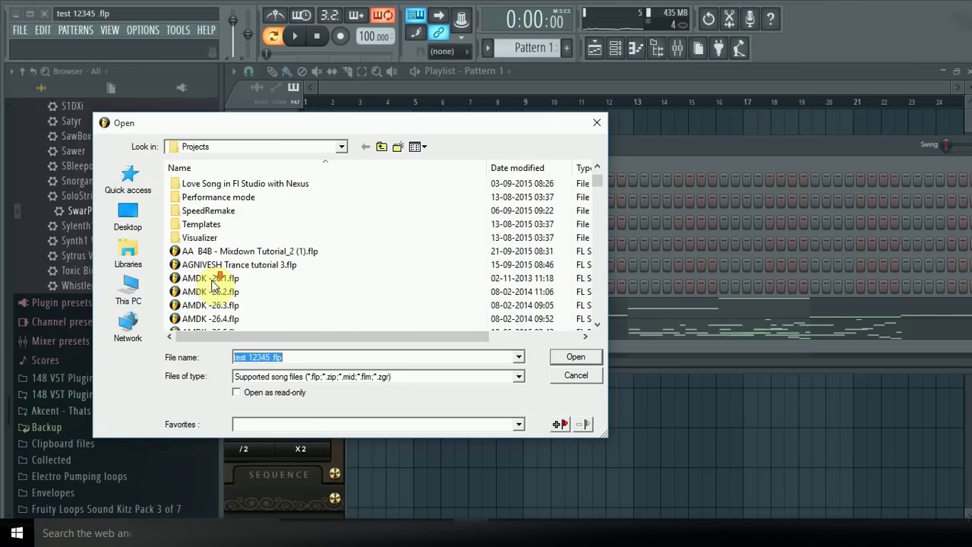
scroll(215, 283, "down", 2)
scroll(214, 284, "up", 1)
scroll(216, 283, "down", 4)
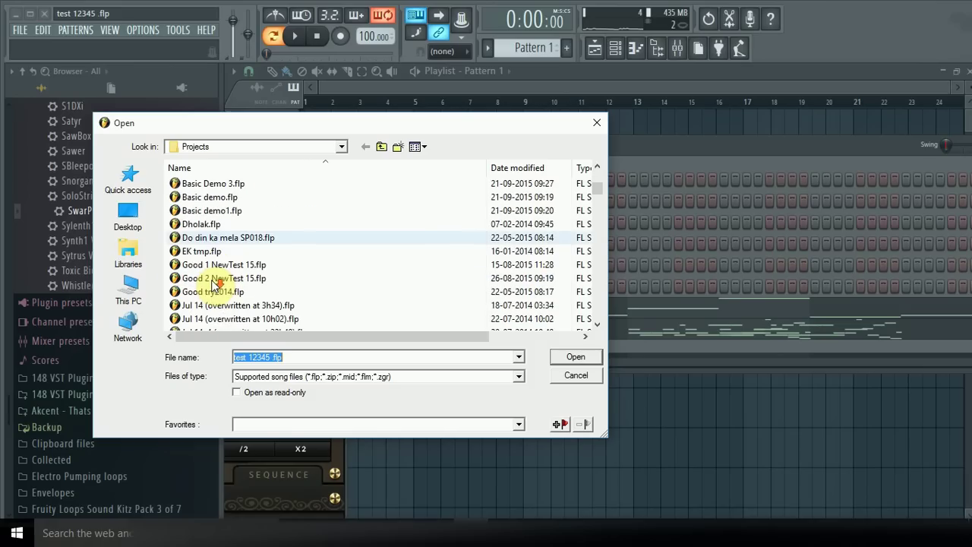
double_click(186, 183)
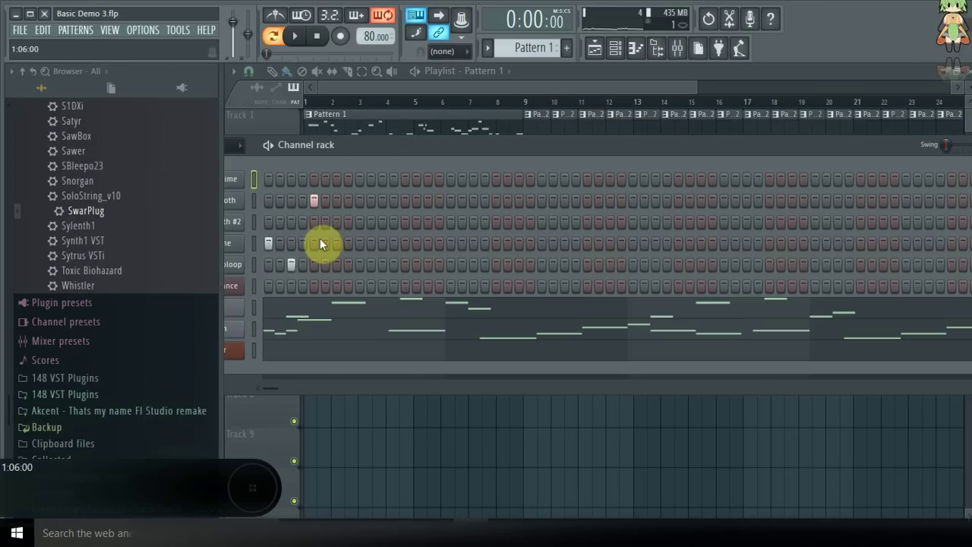
Step: Play Pattern 1, bring the playlist forward, and switch to song mode to hear the arrangement on Track 1
left_click(295, 38)
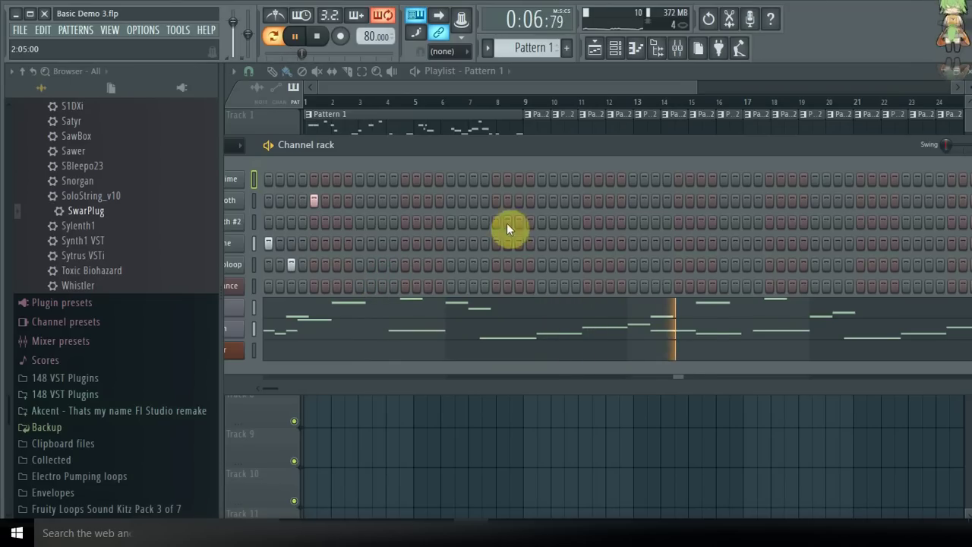
left_click(548, 88)
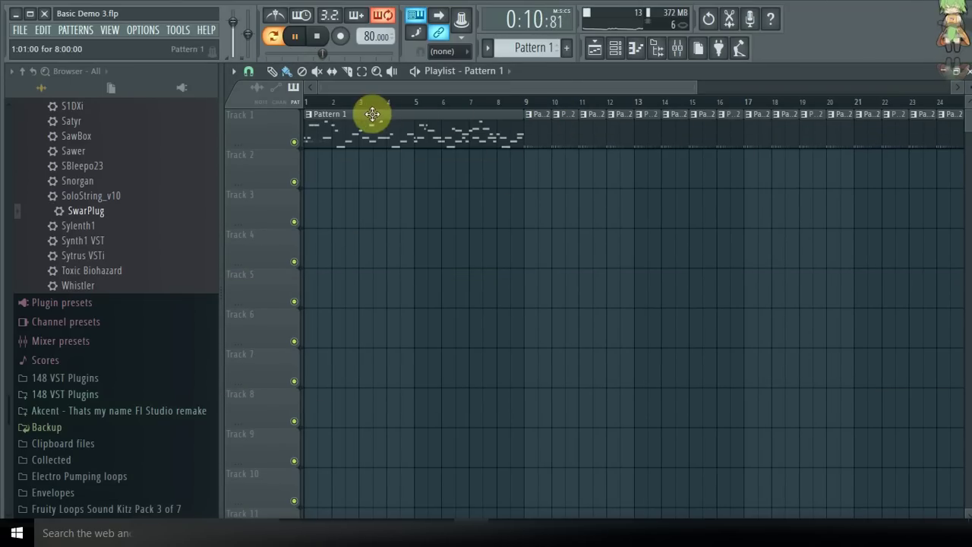
left_click(275, 36)
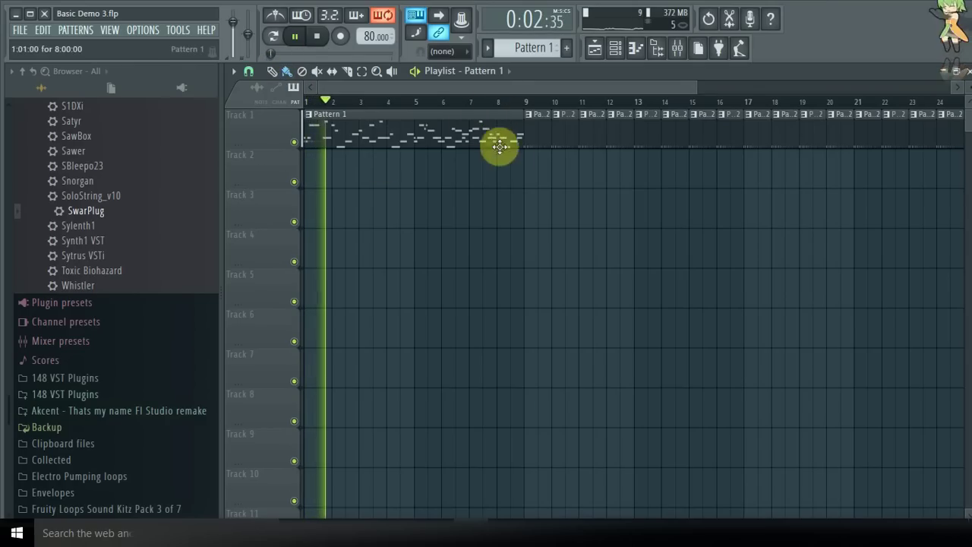
scroll(524, 233, "down", 3)
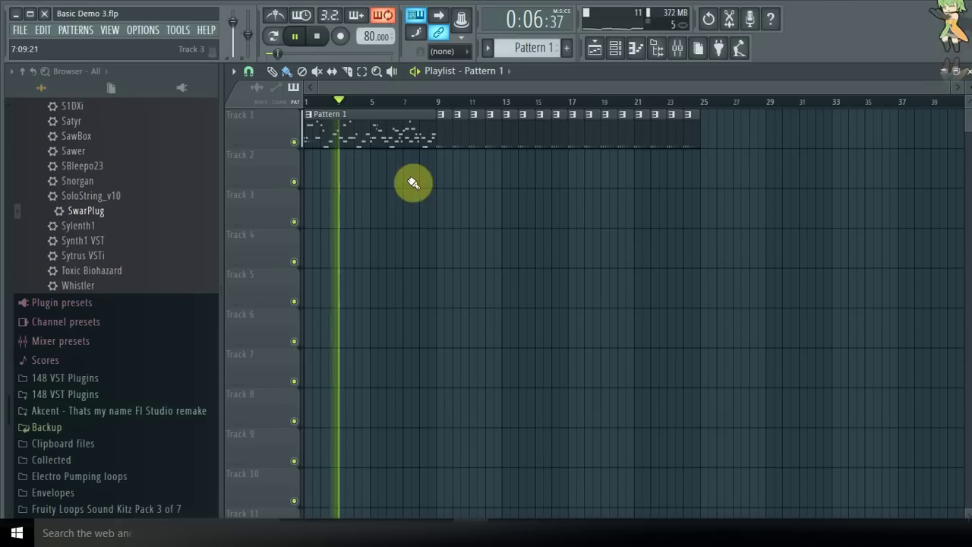
scroll(440, 196, "up", 3)
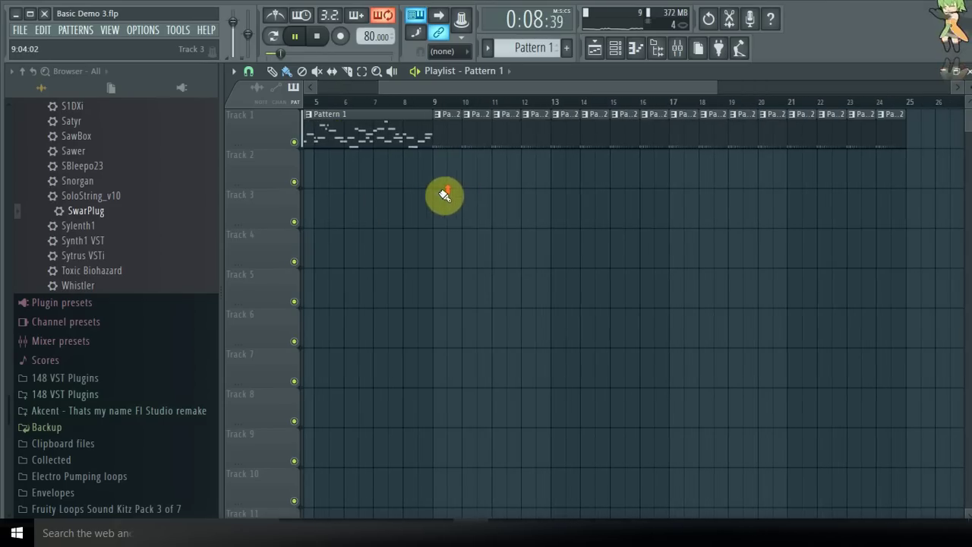
Step: Show the channel rack with its channel names in view, browse the patterns up to Pattern 7, and return to Pattern 1
left_click(615, 49)
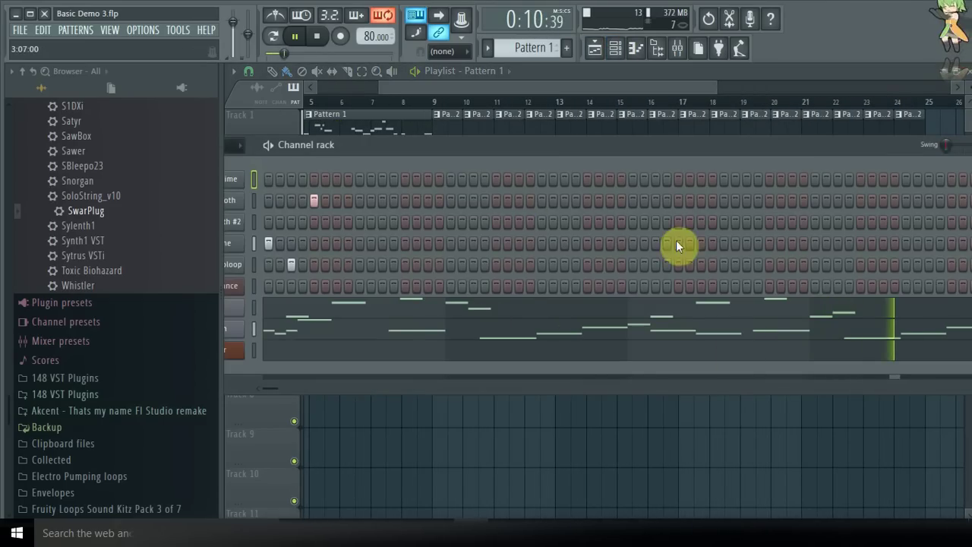
left_click_drag(694, 150, 789, 137)
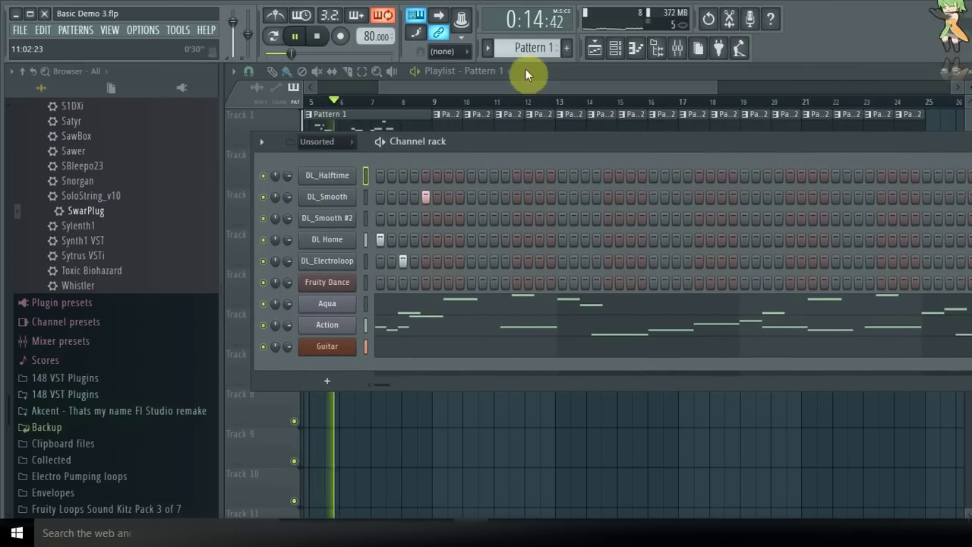
scroll(531, 49, "down", 1)
scroll(532, 48, "up", 1)
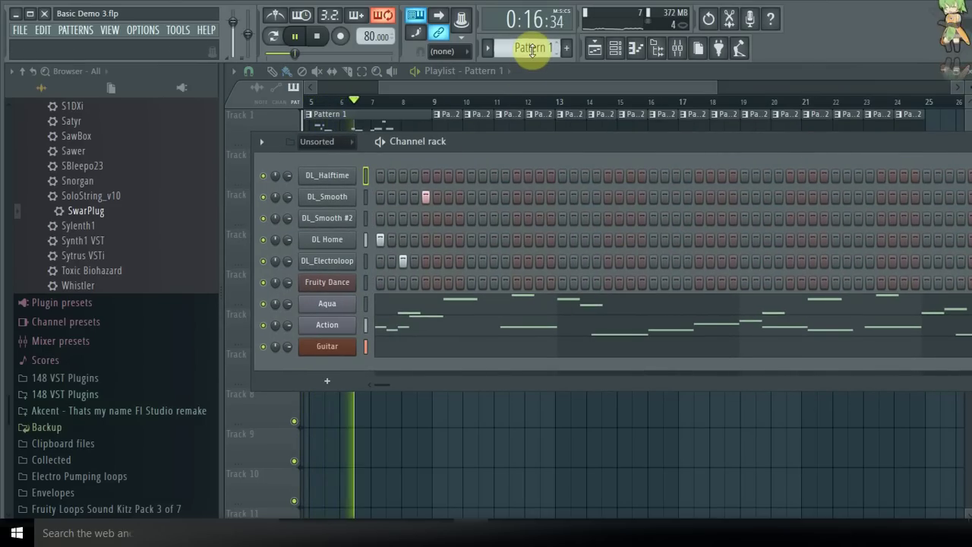
scroll(532, 49, "down", 3)
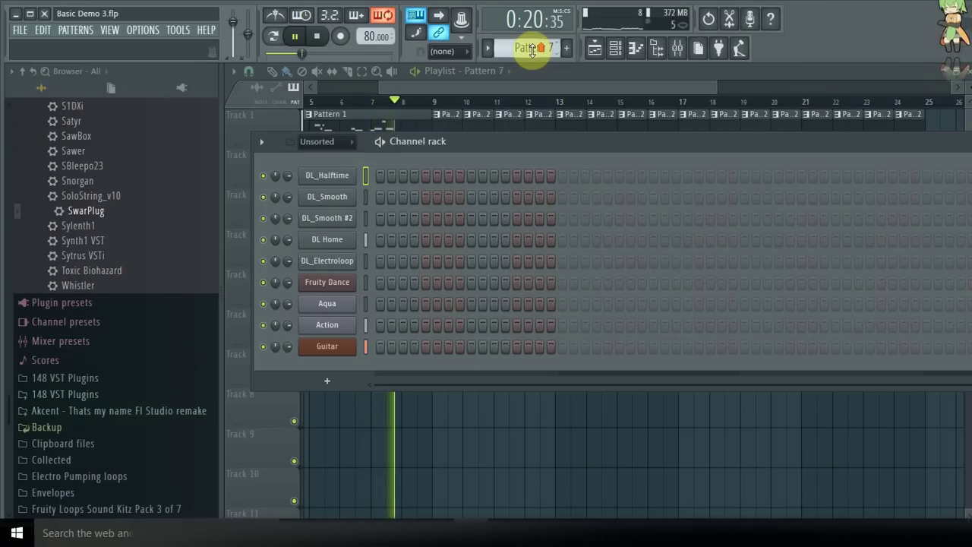
scroll(534, 48, "up", 3)
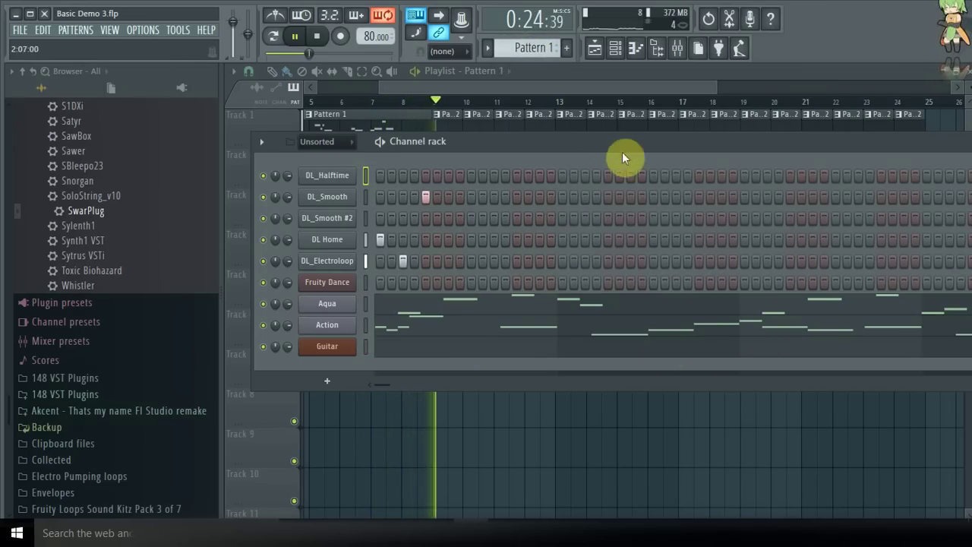
Step: Return to the playlist, stop the song, and save Basic Demo 3.flp
left_click(590, 91)
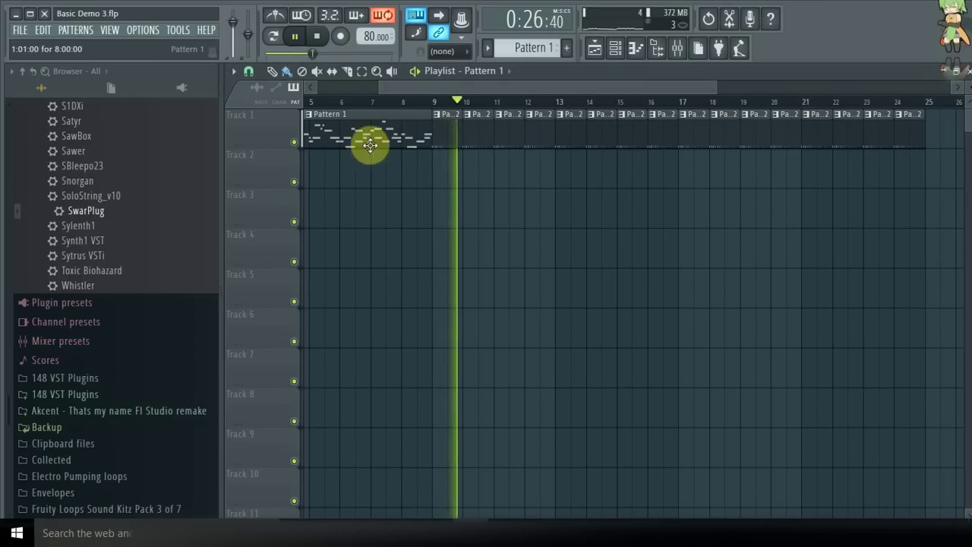
left_click(317, 36)
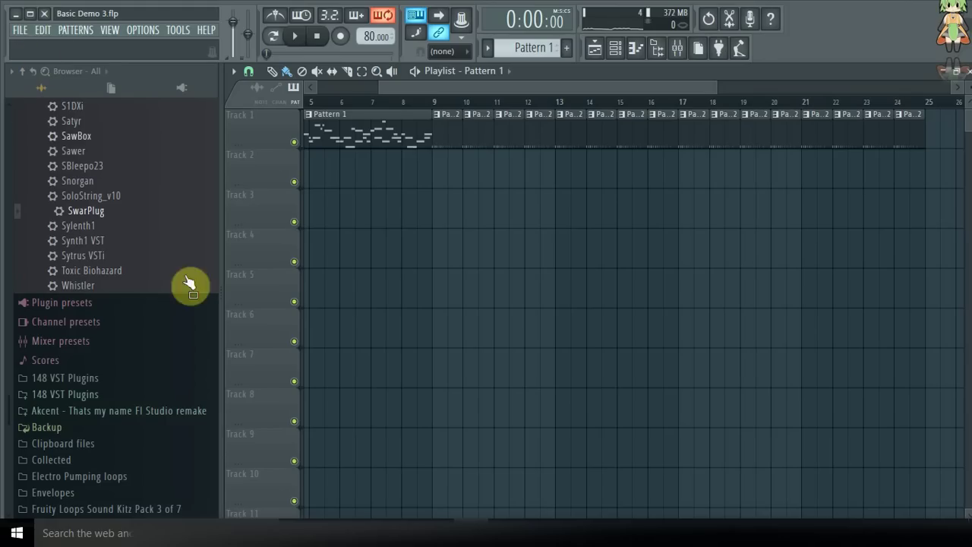
left_click(17, 31)
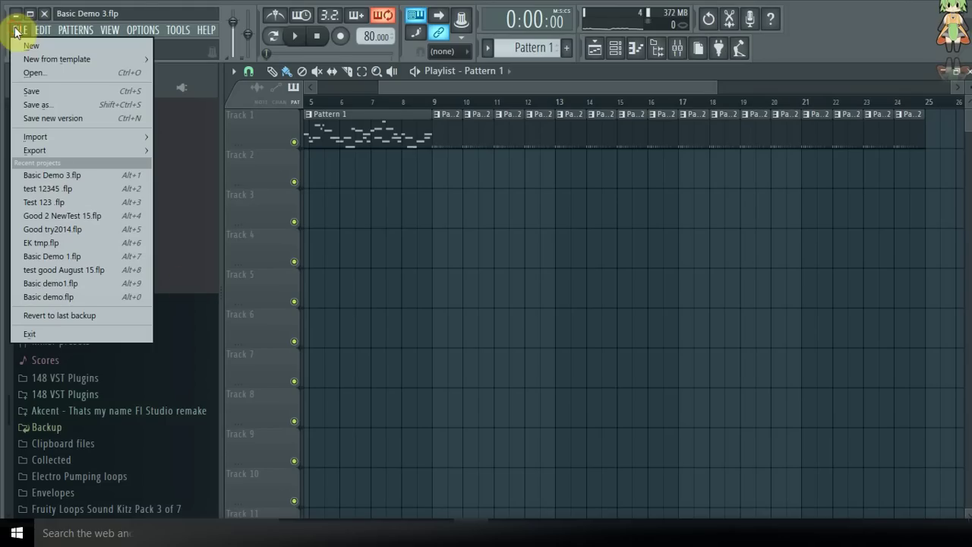
left_click(35, 94)
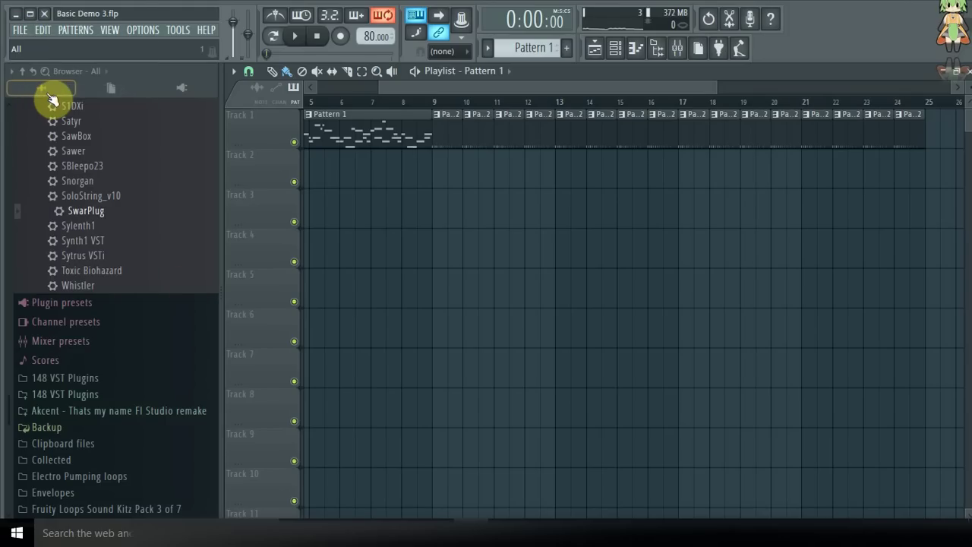